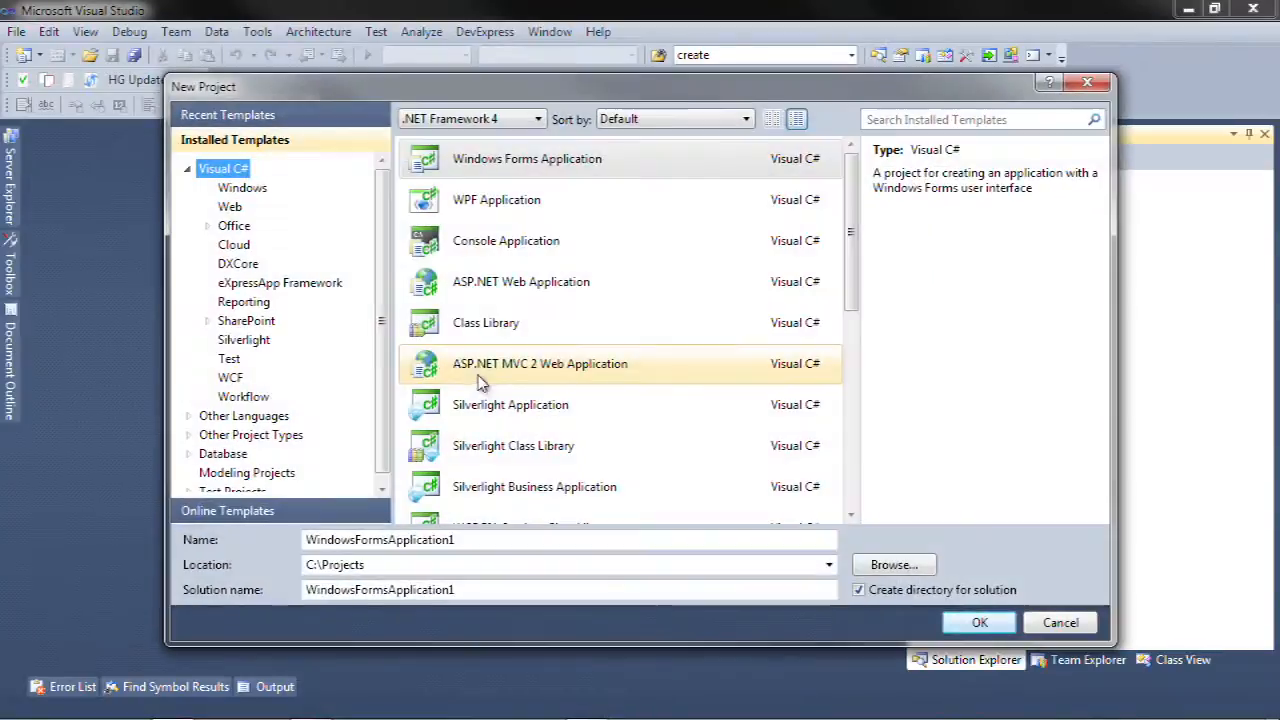
Create a Visual C# Windows Forms Application project named Users.
double_click(417, 539)
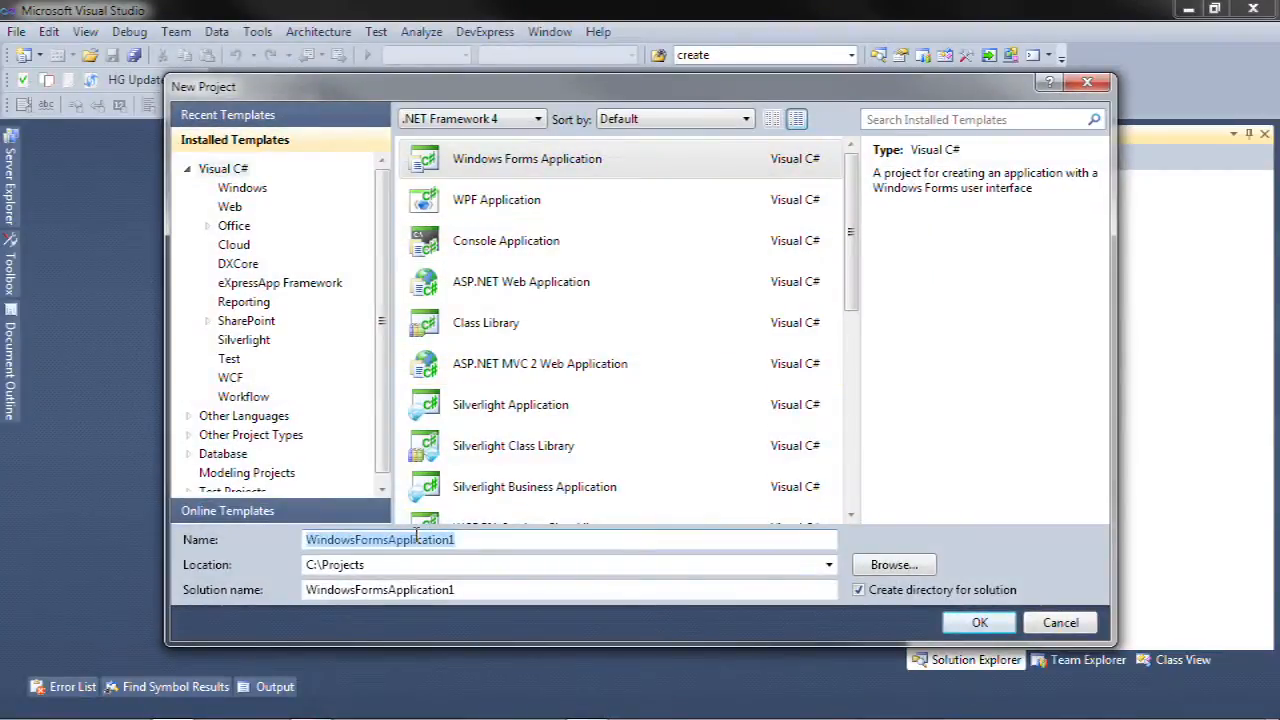
type("Users")
key("Return")
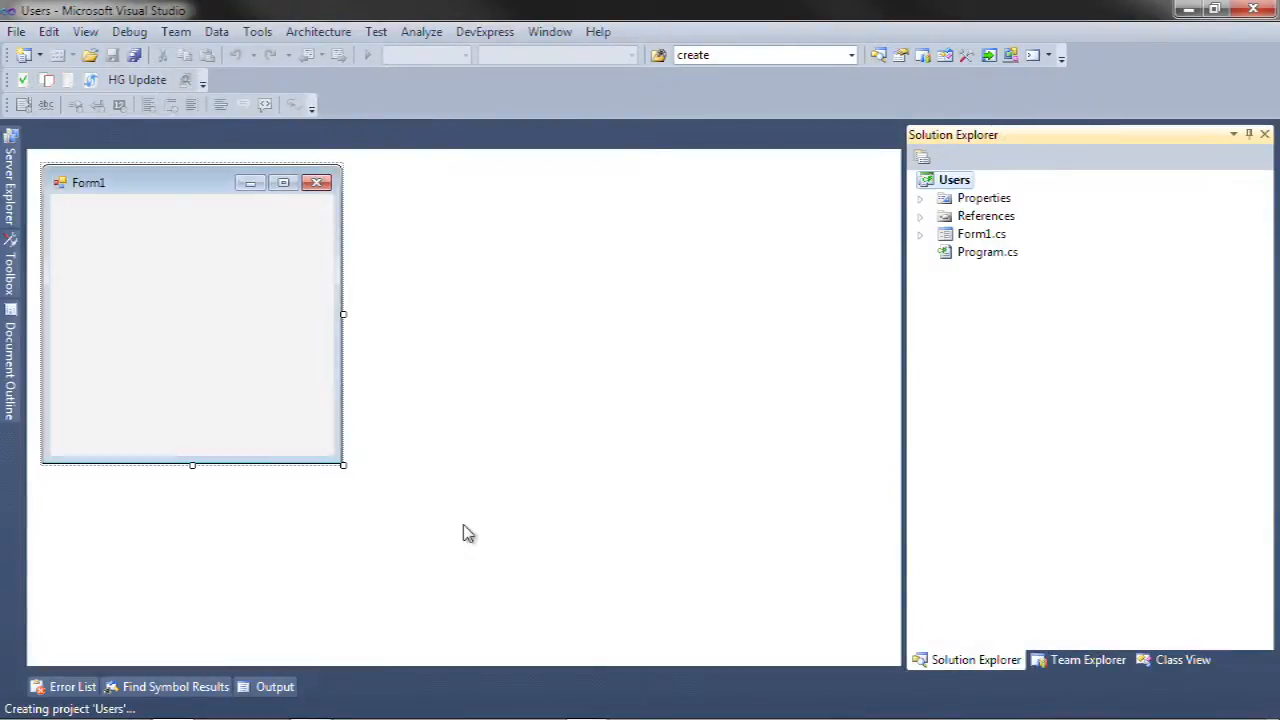
Add a new folder named Data to the Users project.
right_click(965, 187)
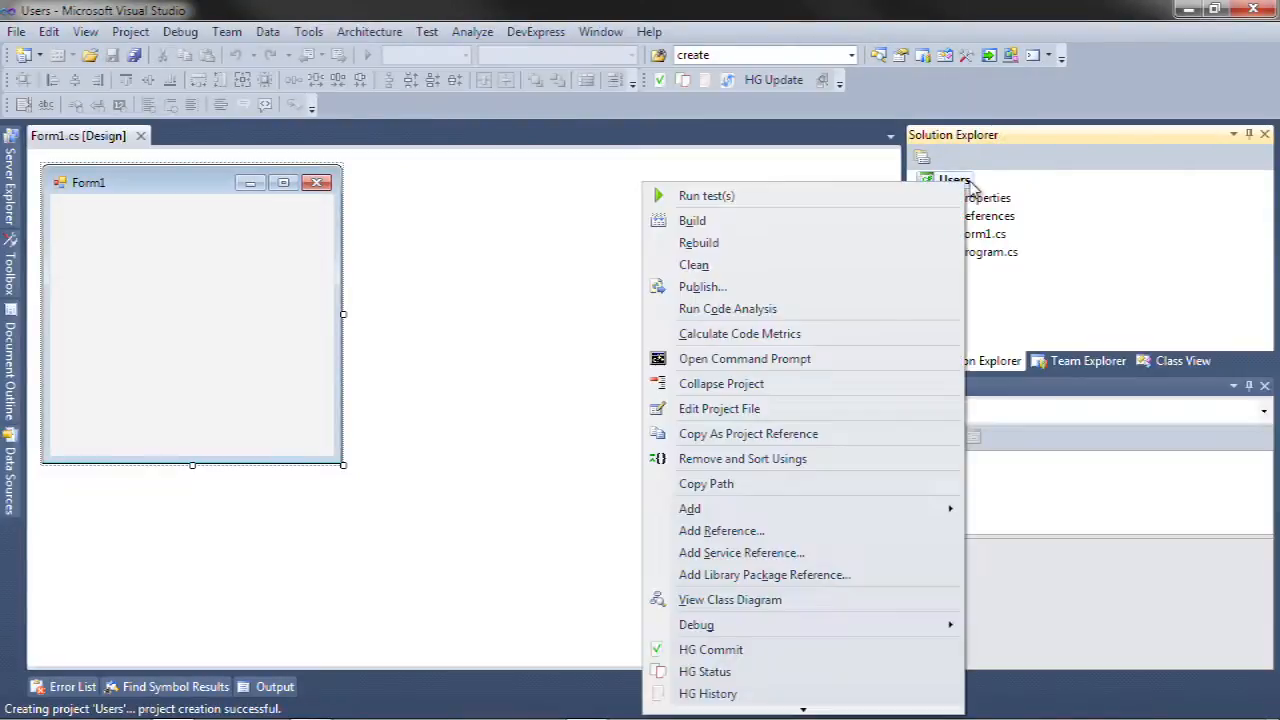
mouse_move(790, 510)
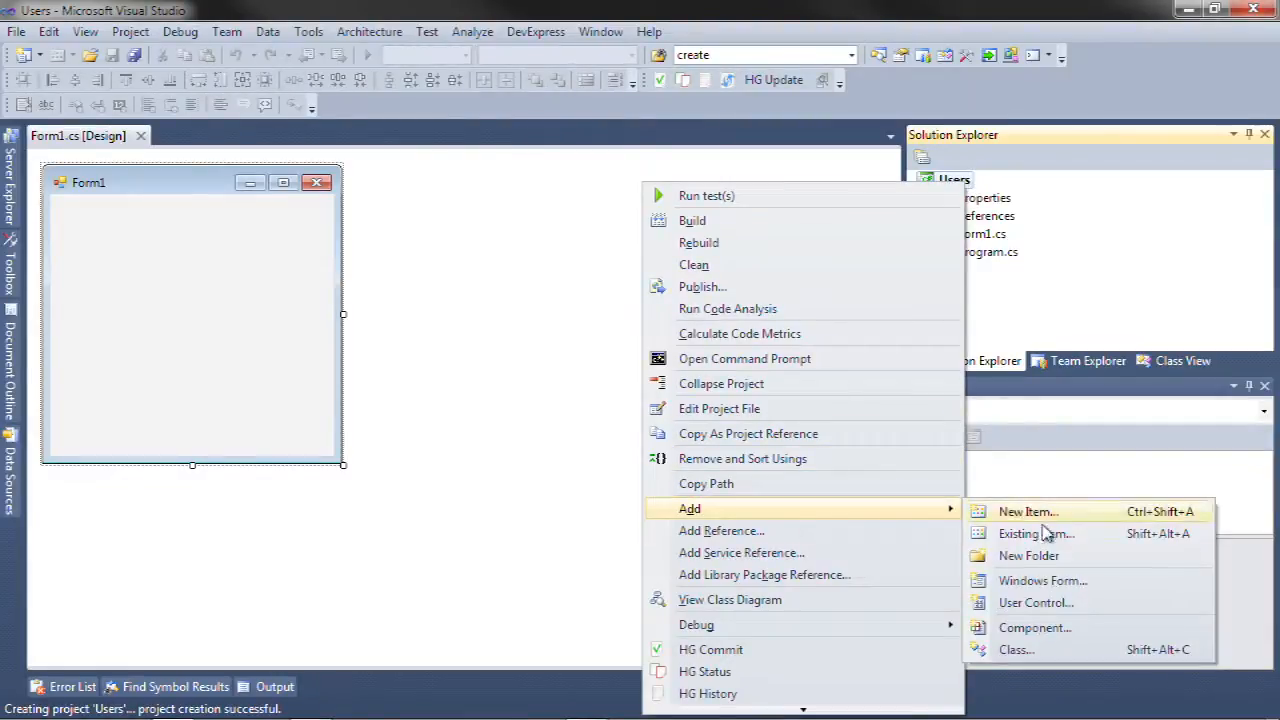
left_click(1052, 552)
type("Data")
key("Return")
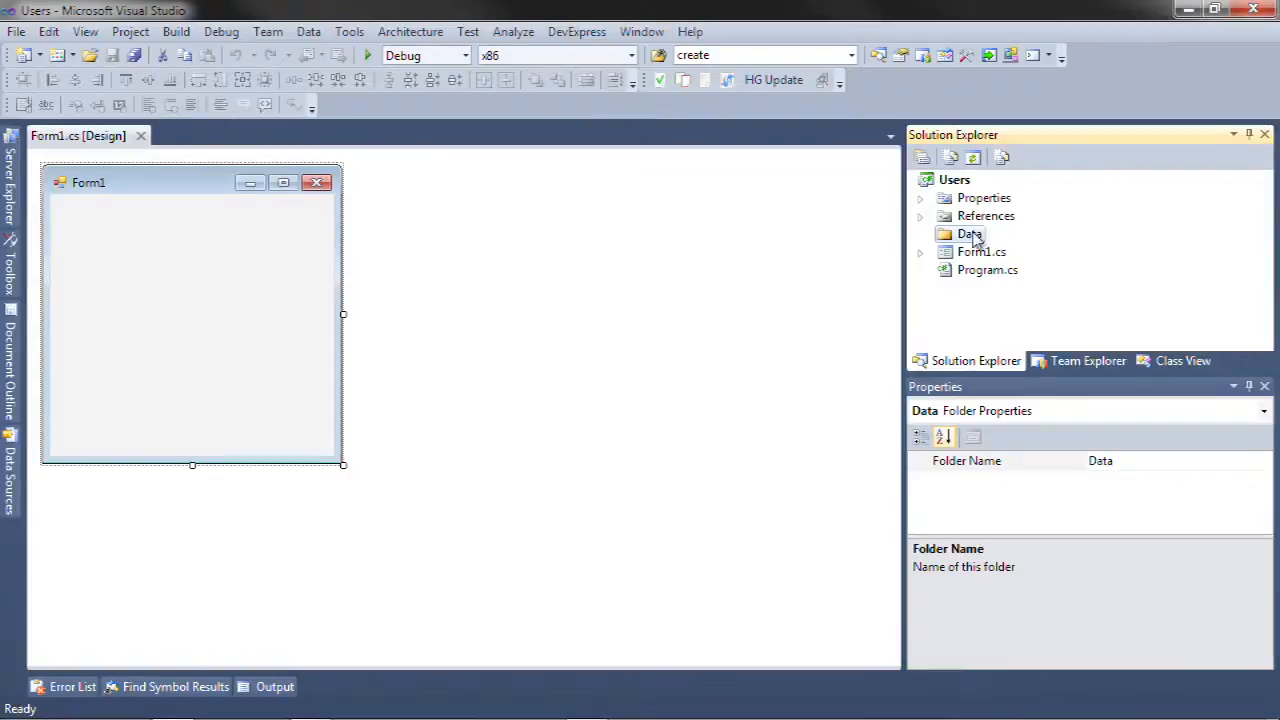
Start adding an existing item to the Data folder and browse to Components\Data within DevExpress 2010.2 Demos.
right_click(970, 236)
mouse_move(882, 323)
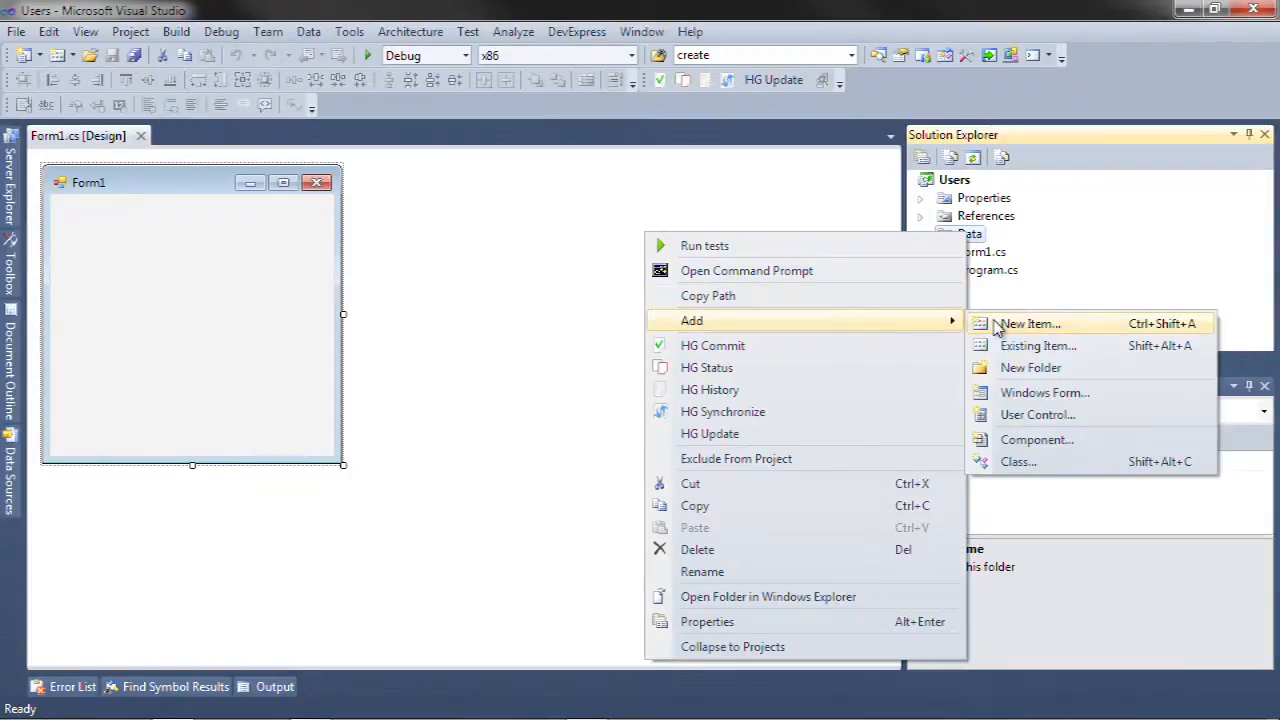
left_click(1020, 346)
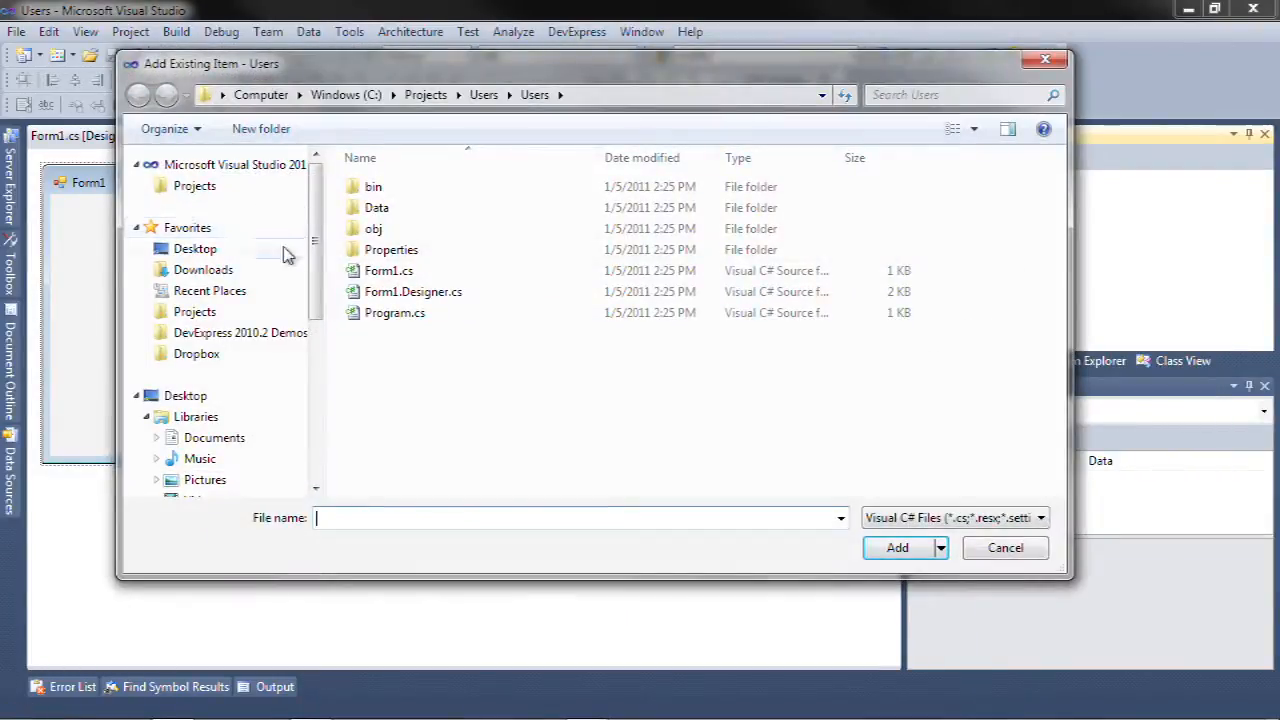
left_click(226, 336)
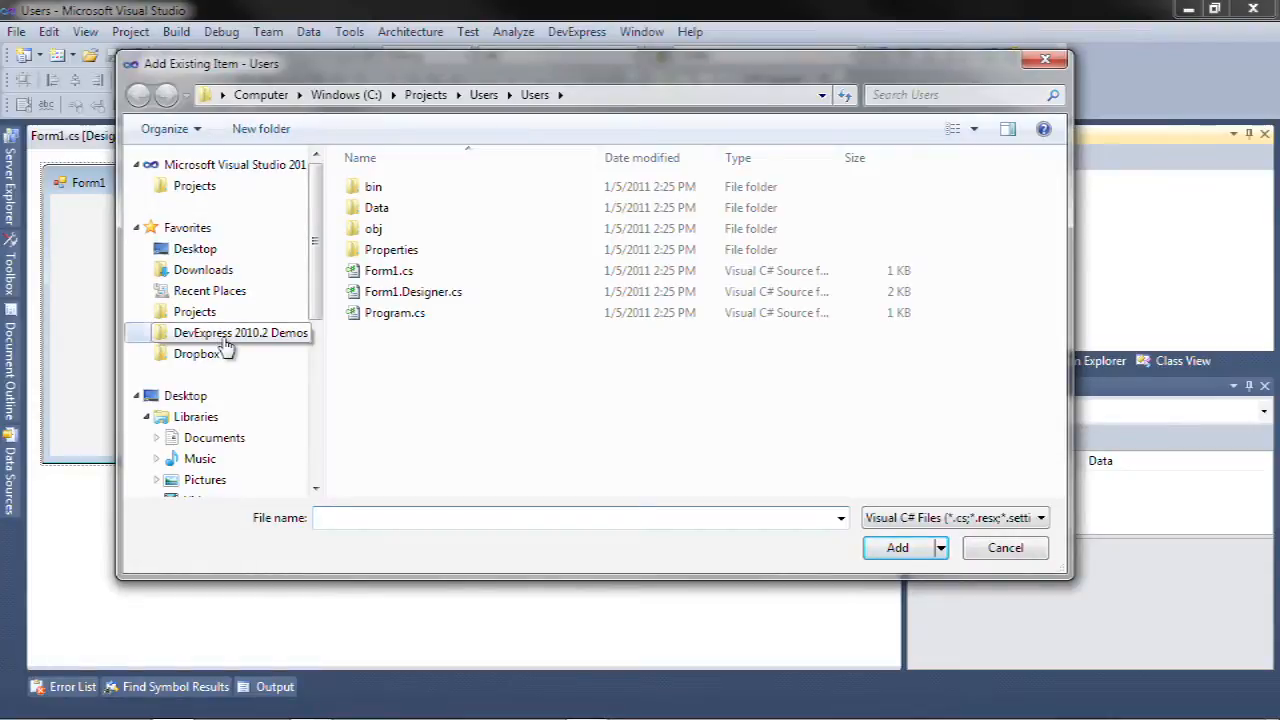
left_click(382, 192)
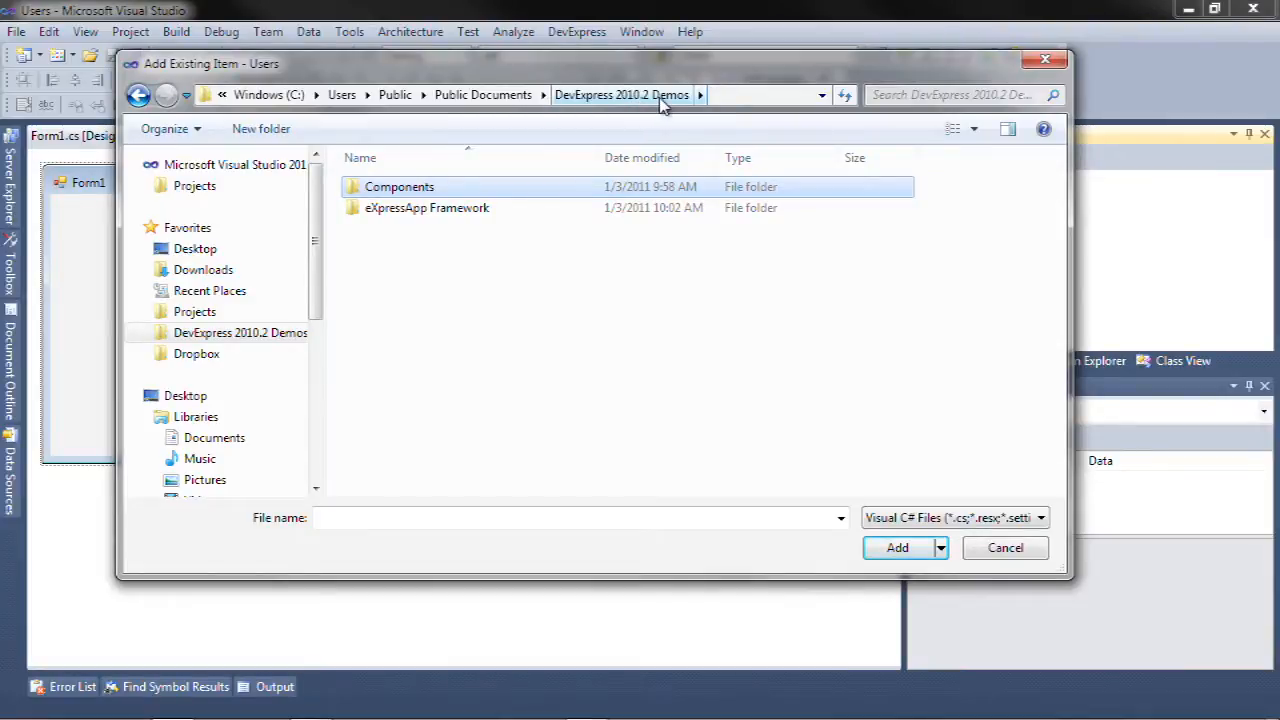
double_click(368, 193)
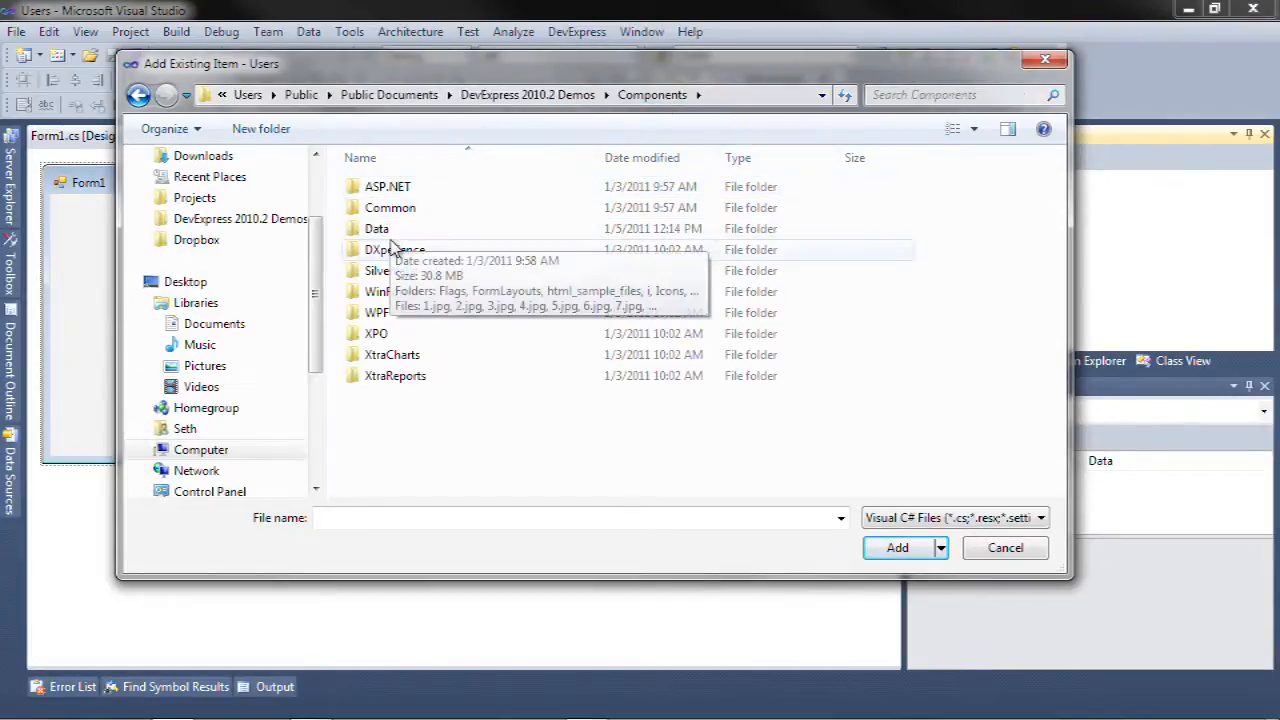
double_click(376, 228)
Show only data files, filter the file names by iss*, and add IssueList.mdb to the Data folder.
left_click(1006, 518)
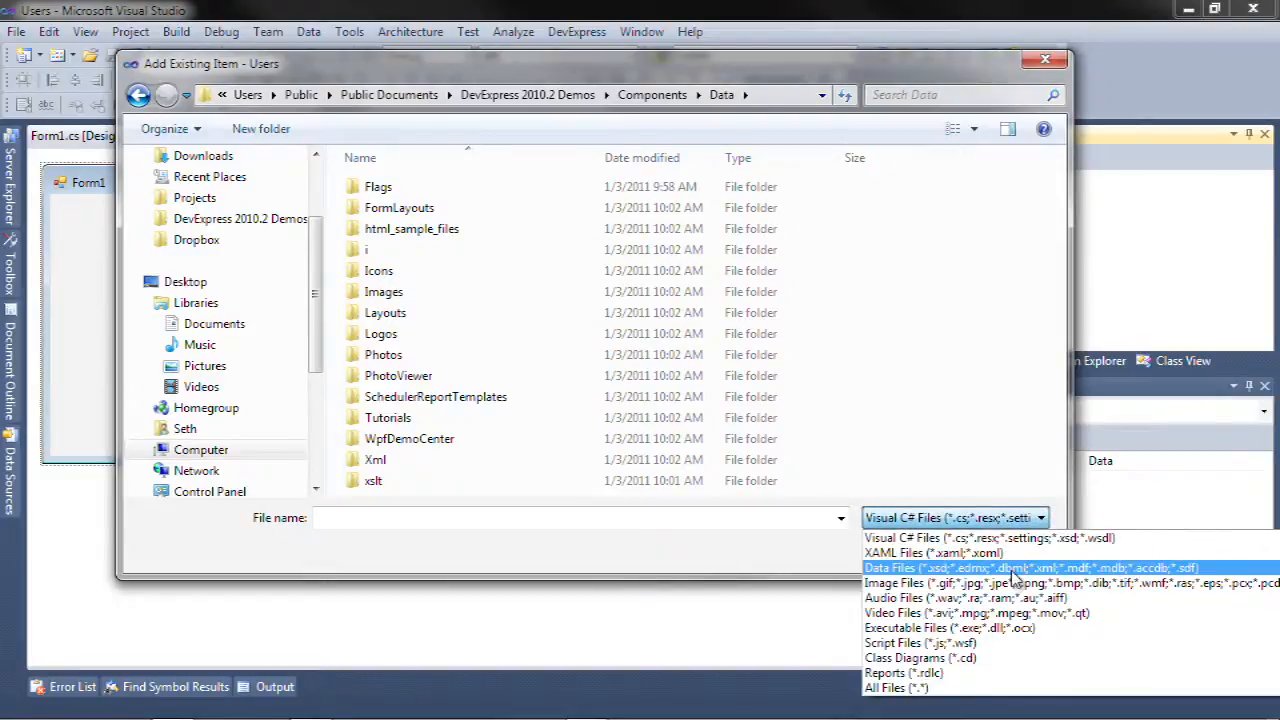
left_click(1015, 568)
scroll(466, 420, "down", 10)
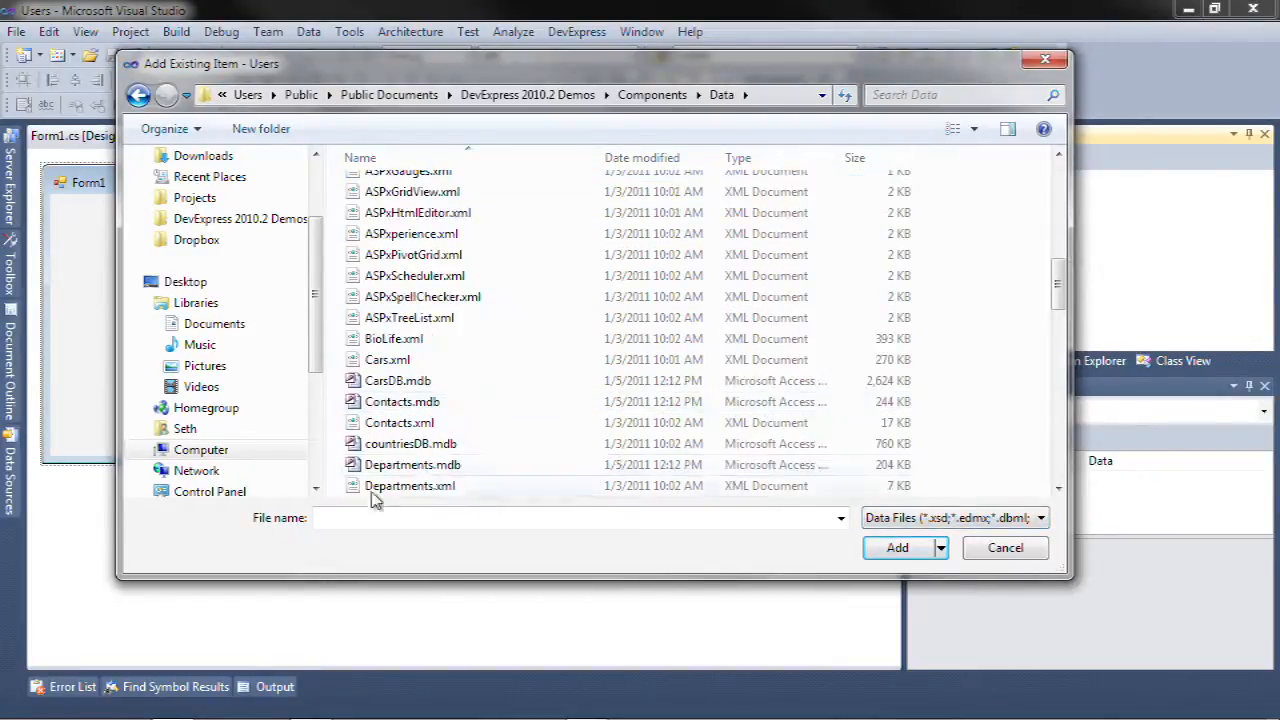
left_click(382, 523)
type("ss*")
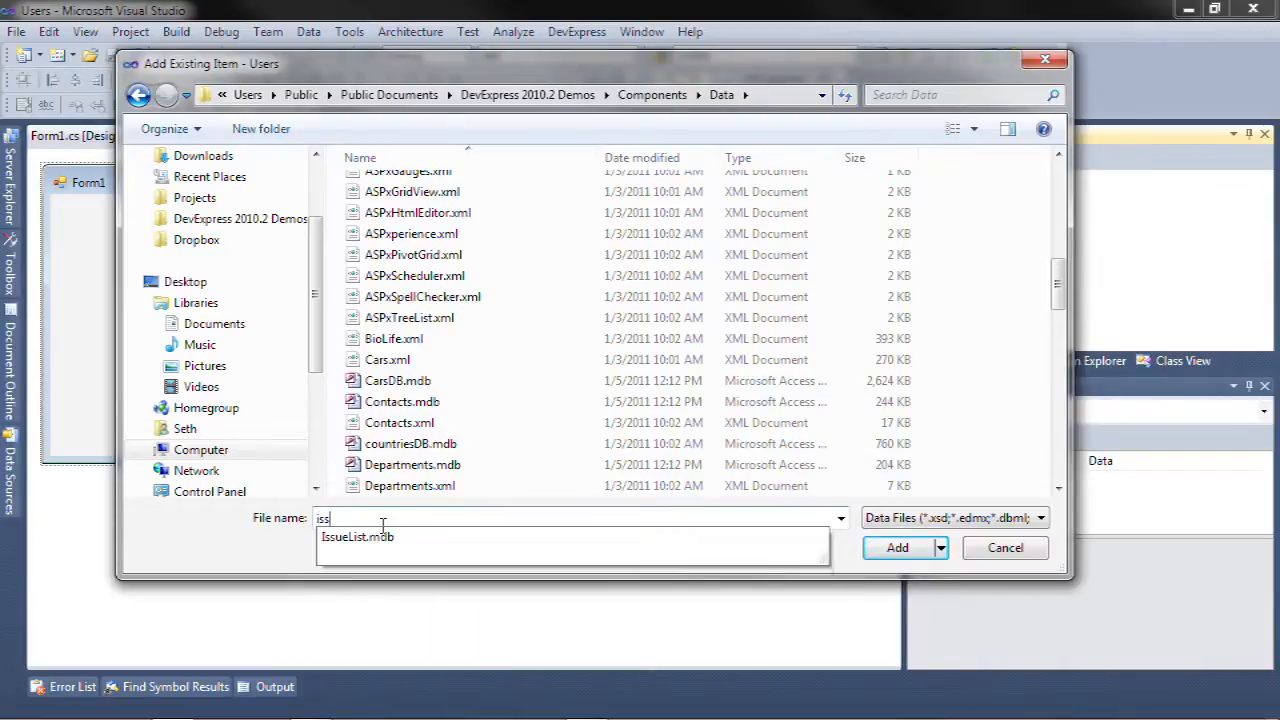
key("Return")
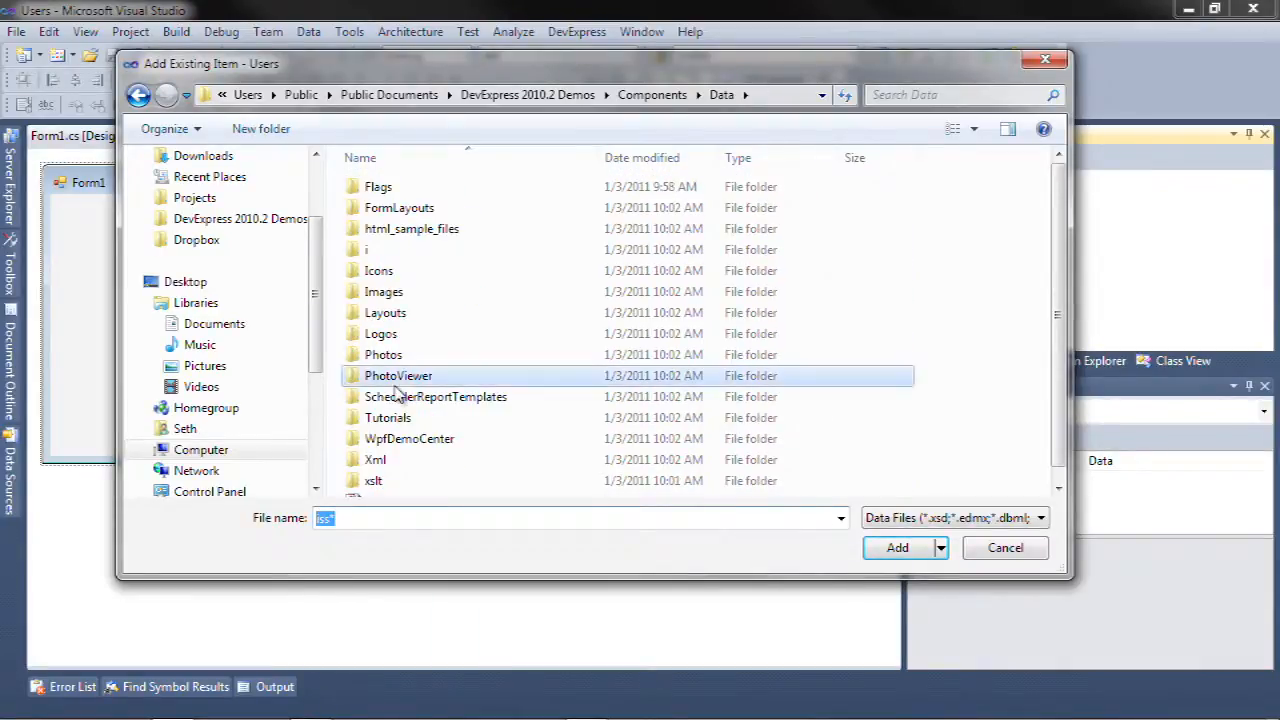
scroll(400, 380, "down", 1)
double_click(378, 487)
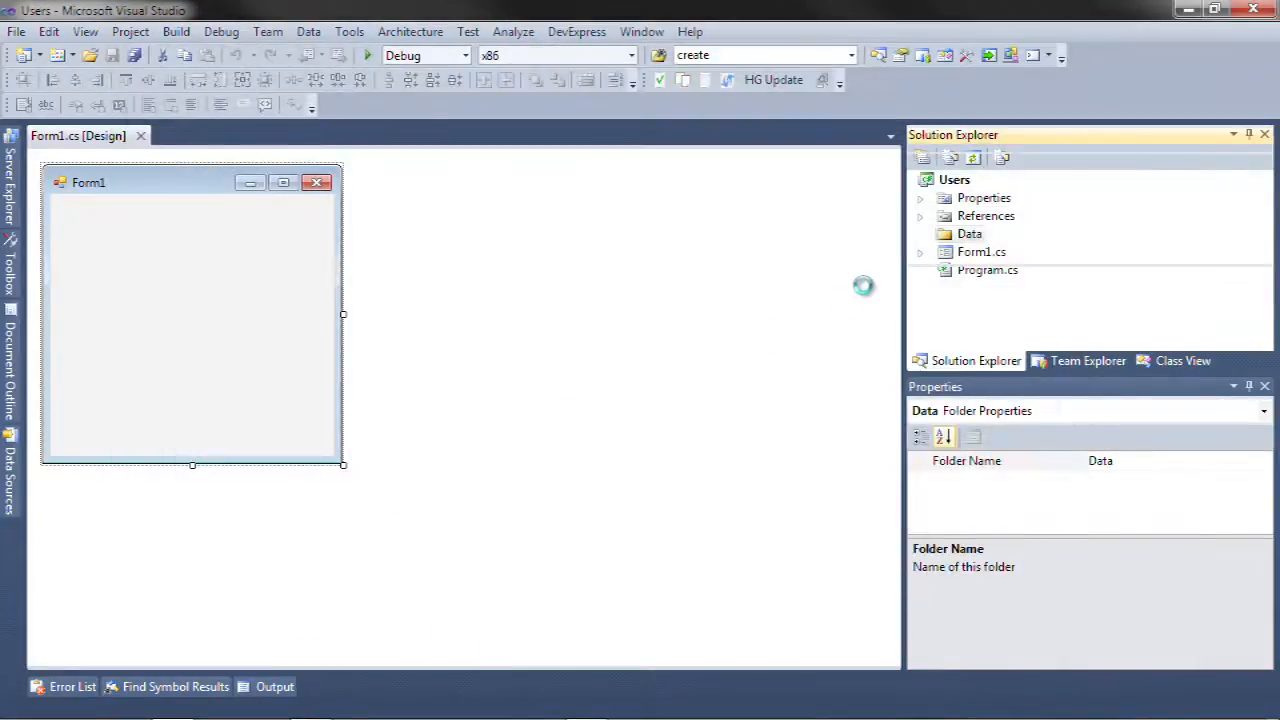
Include the Items, Tasks and Users tables in IssueListDataSet and finish the data source configuration.
left_click(700, 586)
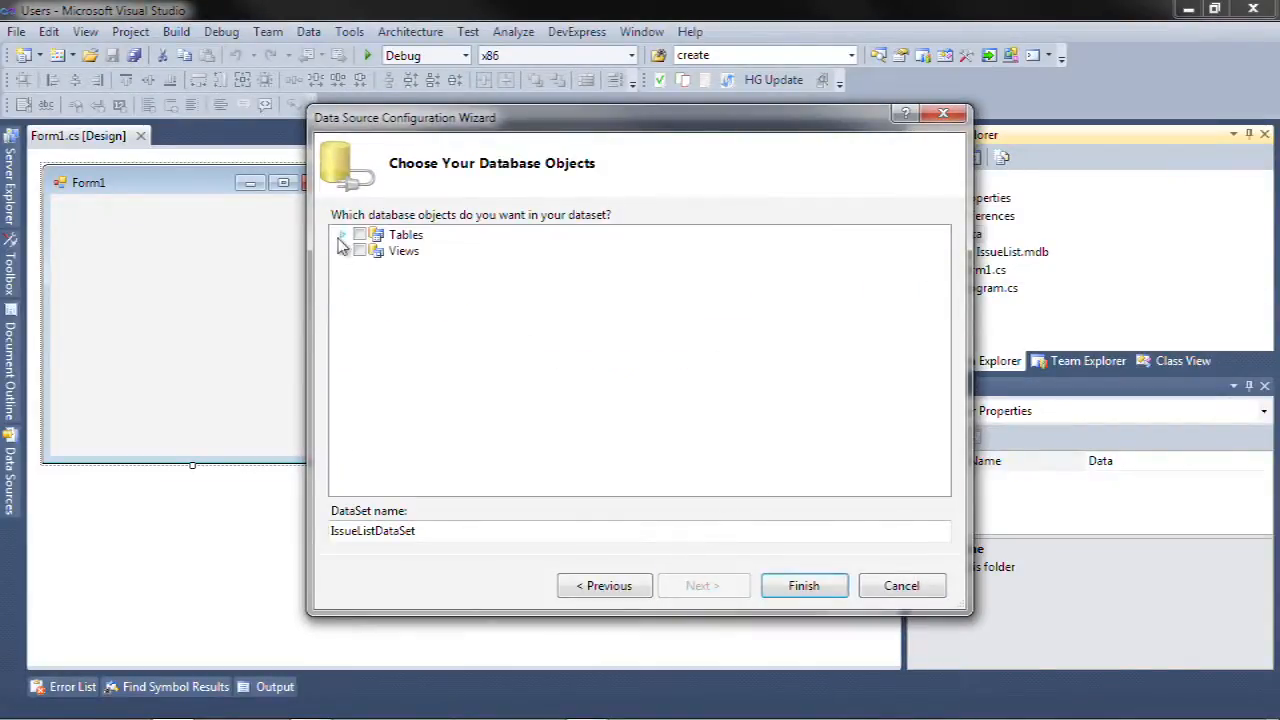
left_click(341, 236)
left_click(378, 267)
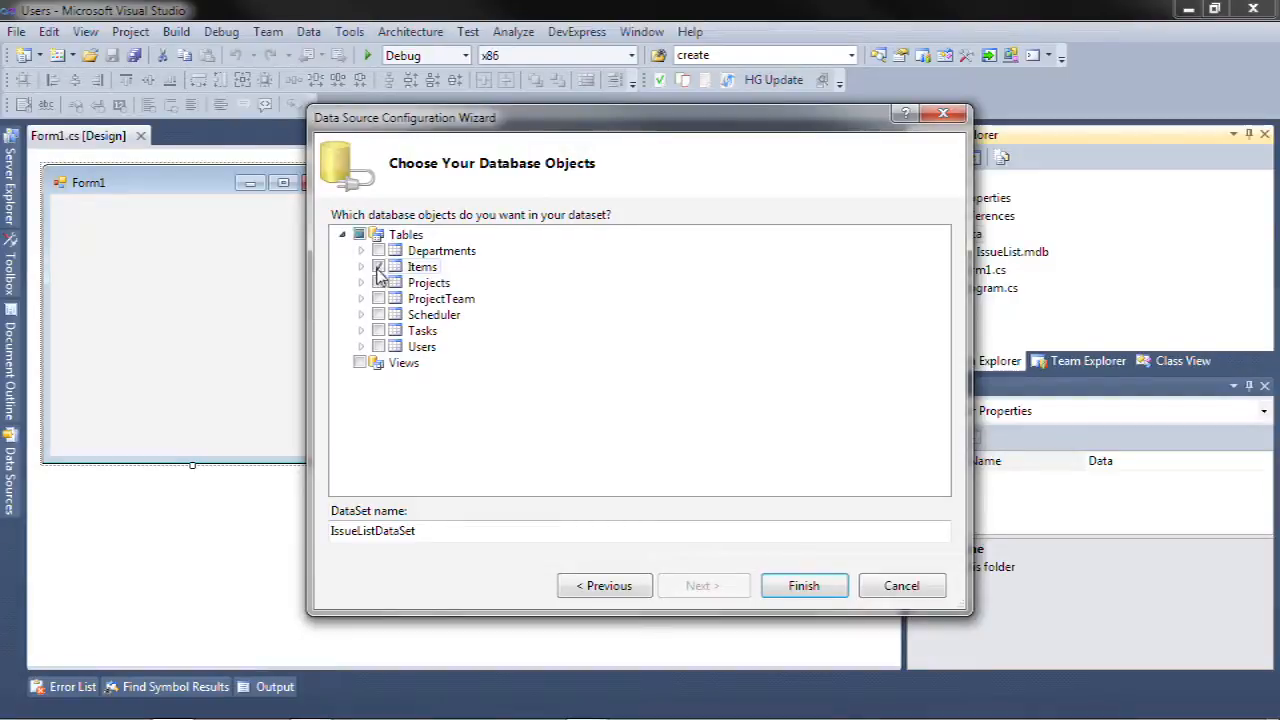
left_click(378, 331)
left_click(800, 598)
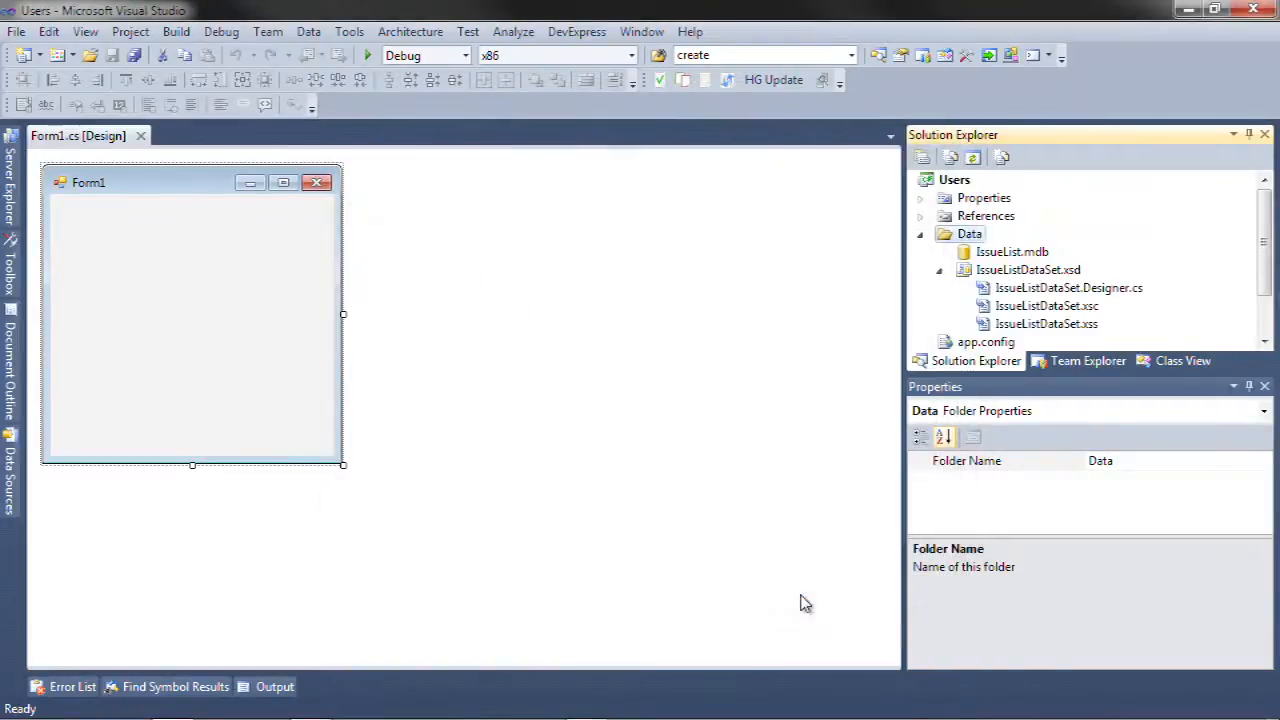
Open IssueListDataSet.xsd in the designer and move the Items table farther away from the Users table.
double_click(1000, 270)
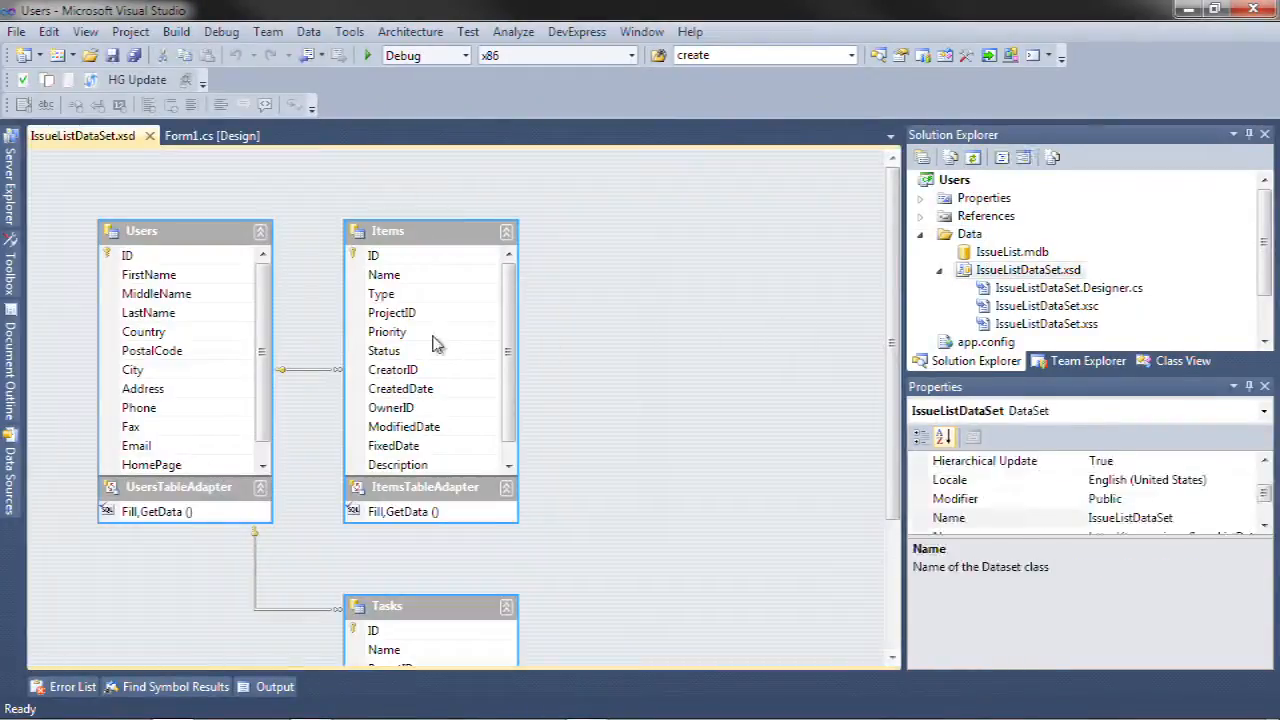
left_click(425, 246)
left_click_drag(425, 246, 559, 245)
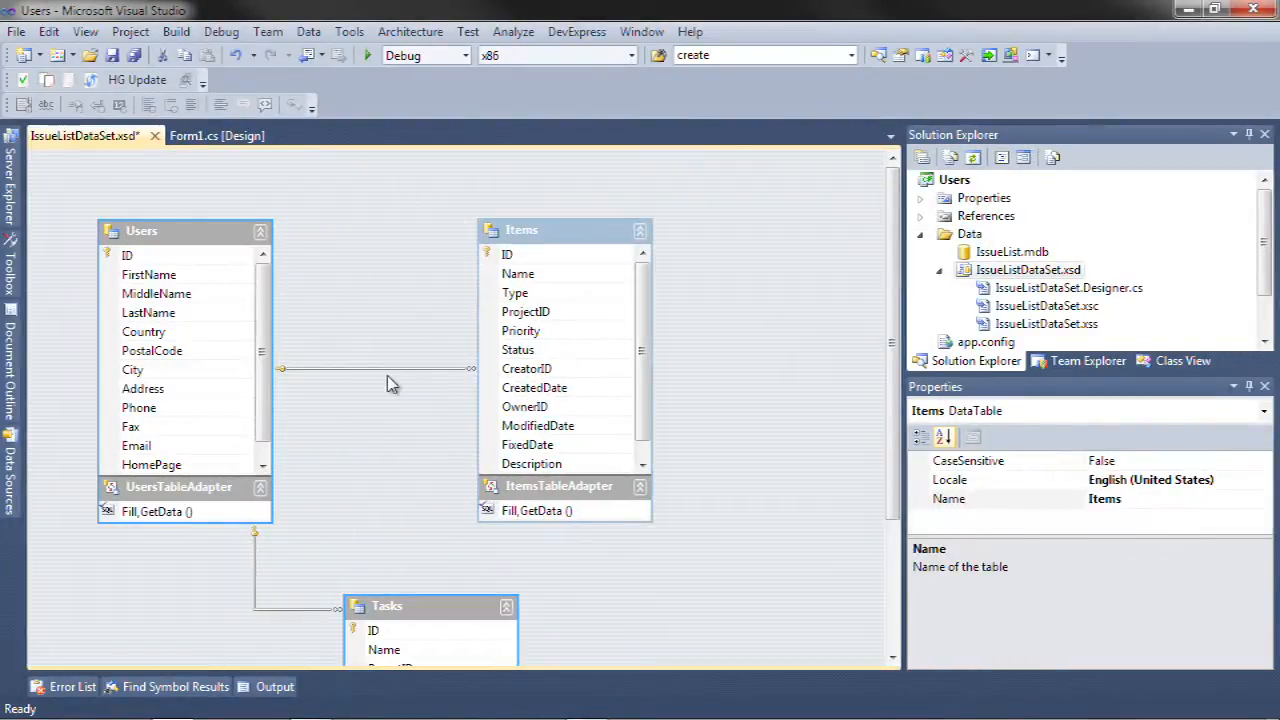
Separate the two overlapping relation lines between Users and Items and show the relation labels.
left_click(392, 368)
left_click_drag(398, 345, 411, 302)
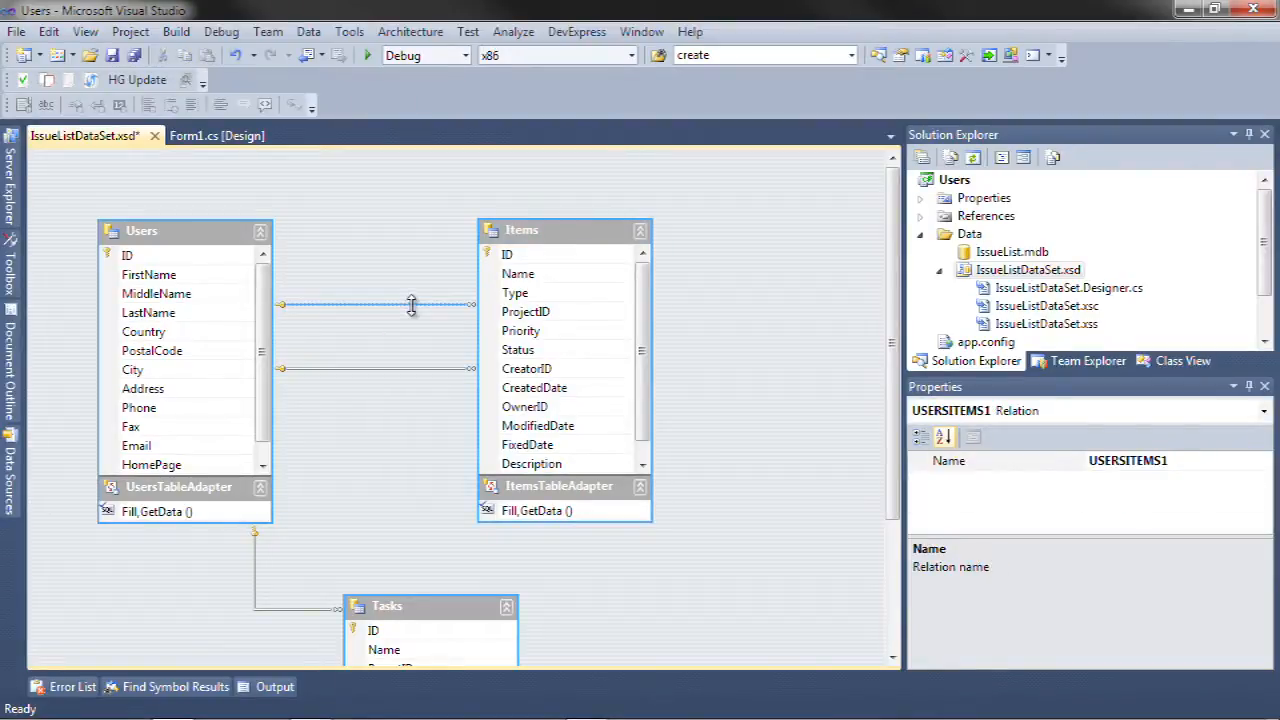
right_click(412, 310)
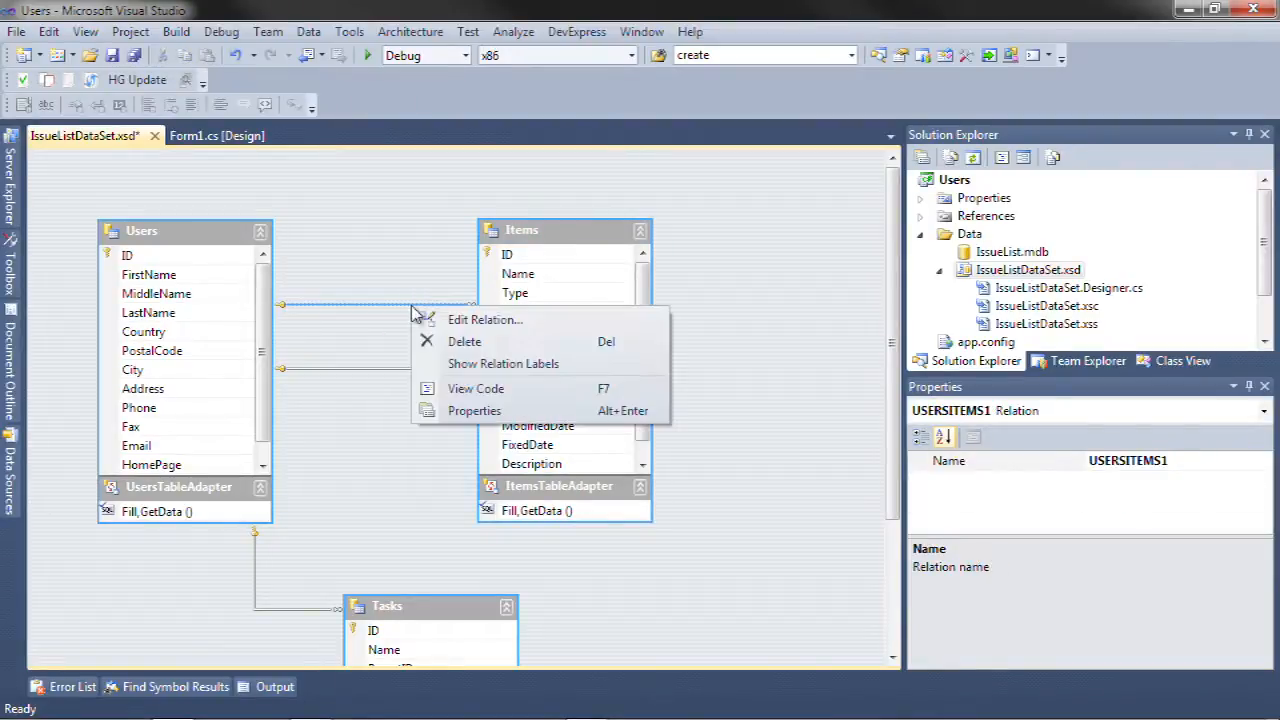
left_click(463, 365)
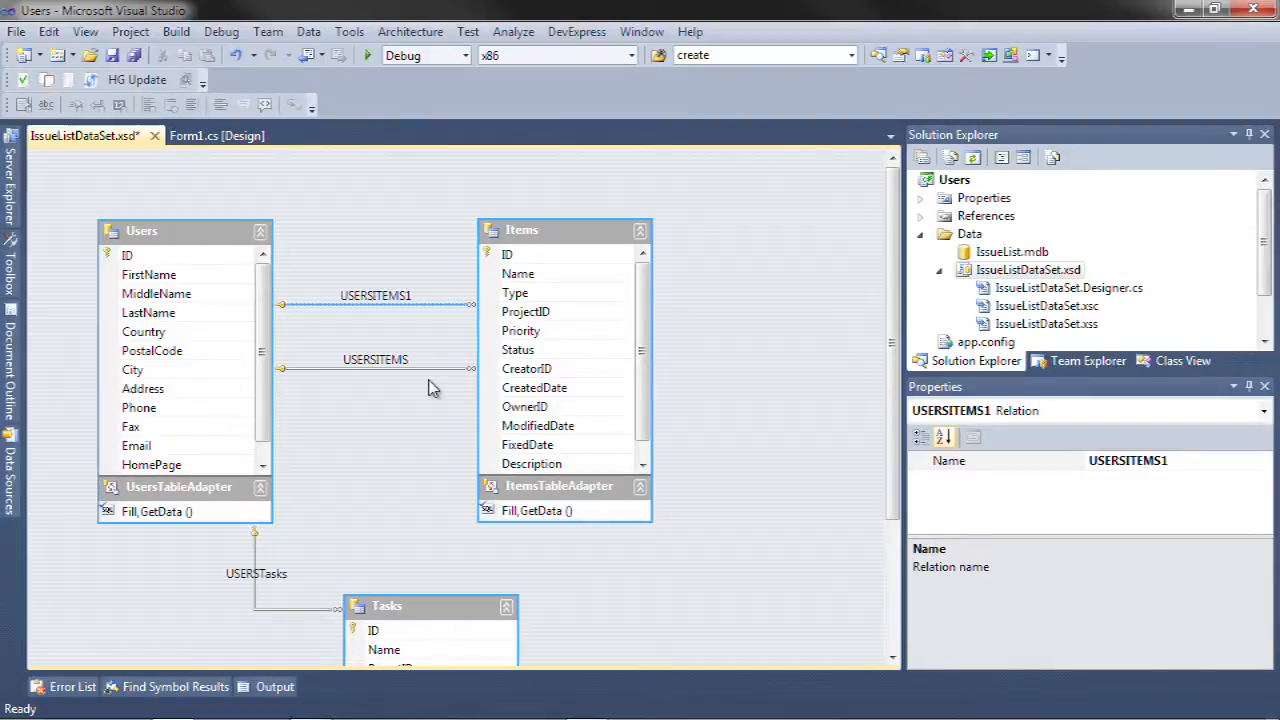
Rename the Users-to-Items relation that uses the OwnerID foreign key to OwnedItems.
right_click(412, 305)
left_click(450, 317)
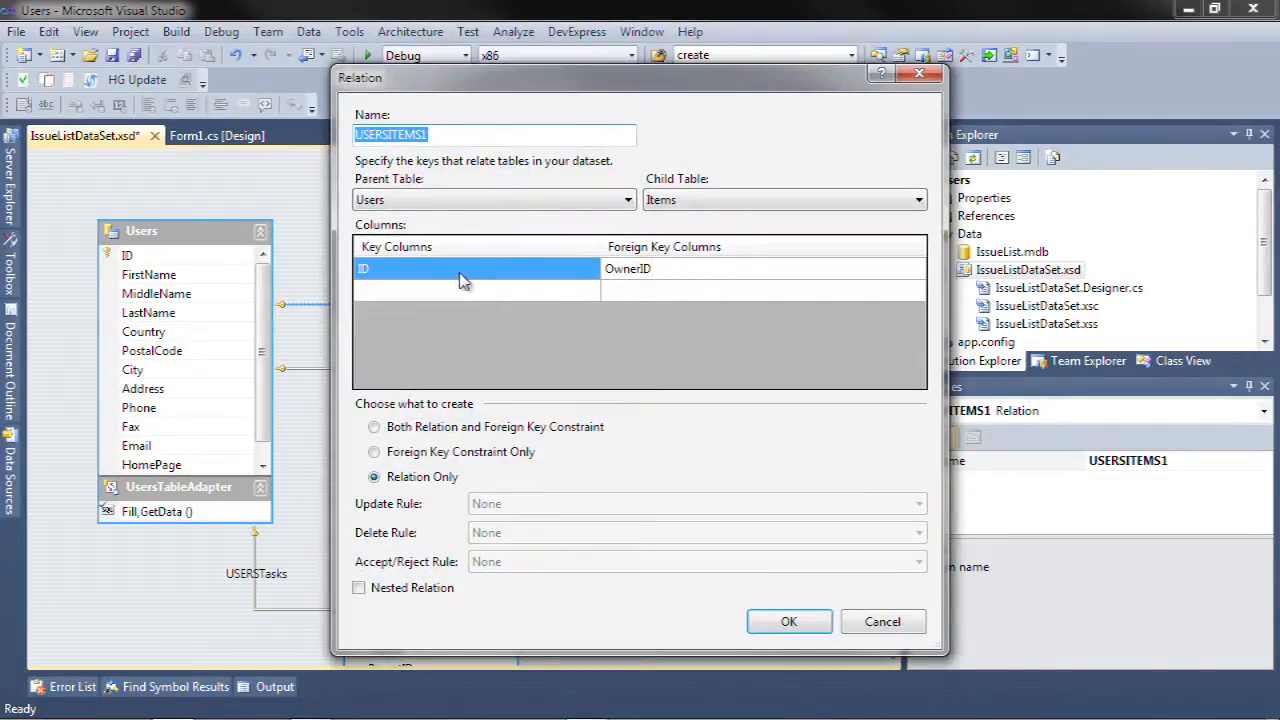
left_click_drag(453, 90, 553, 134)
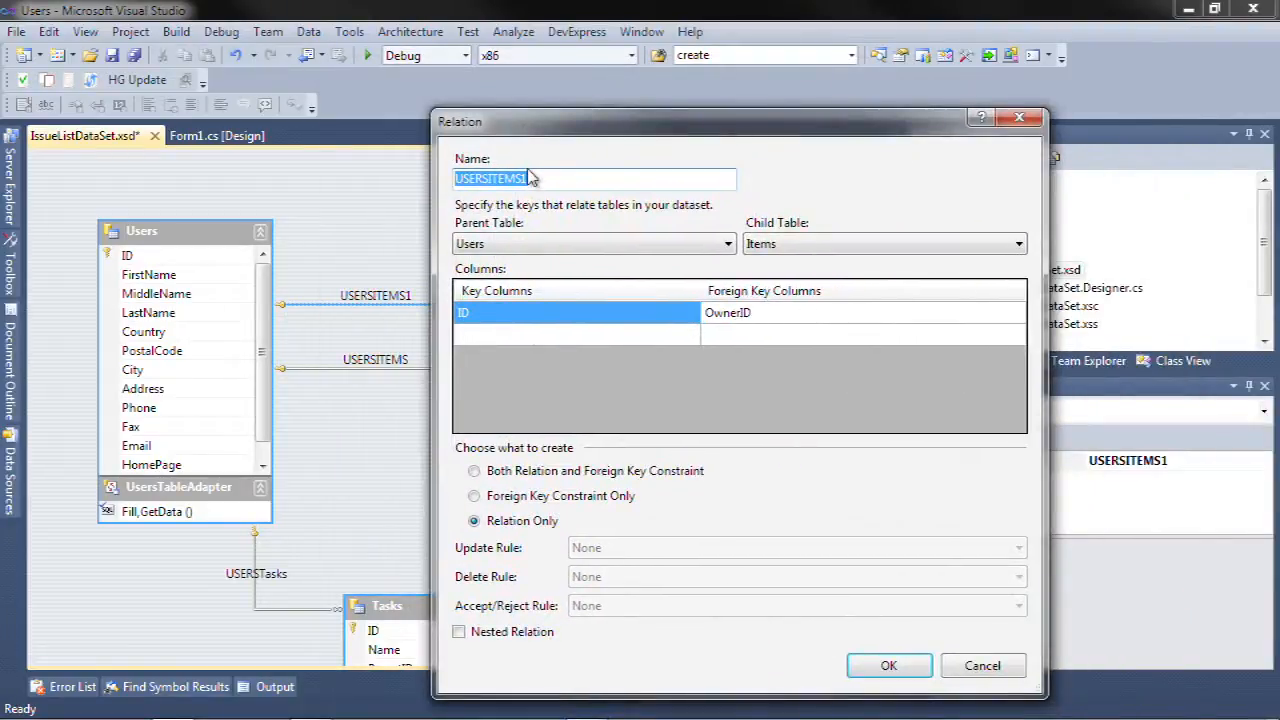
type("OwnedItems")
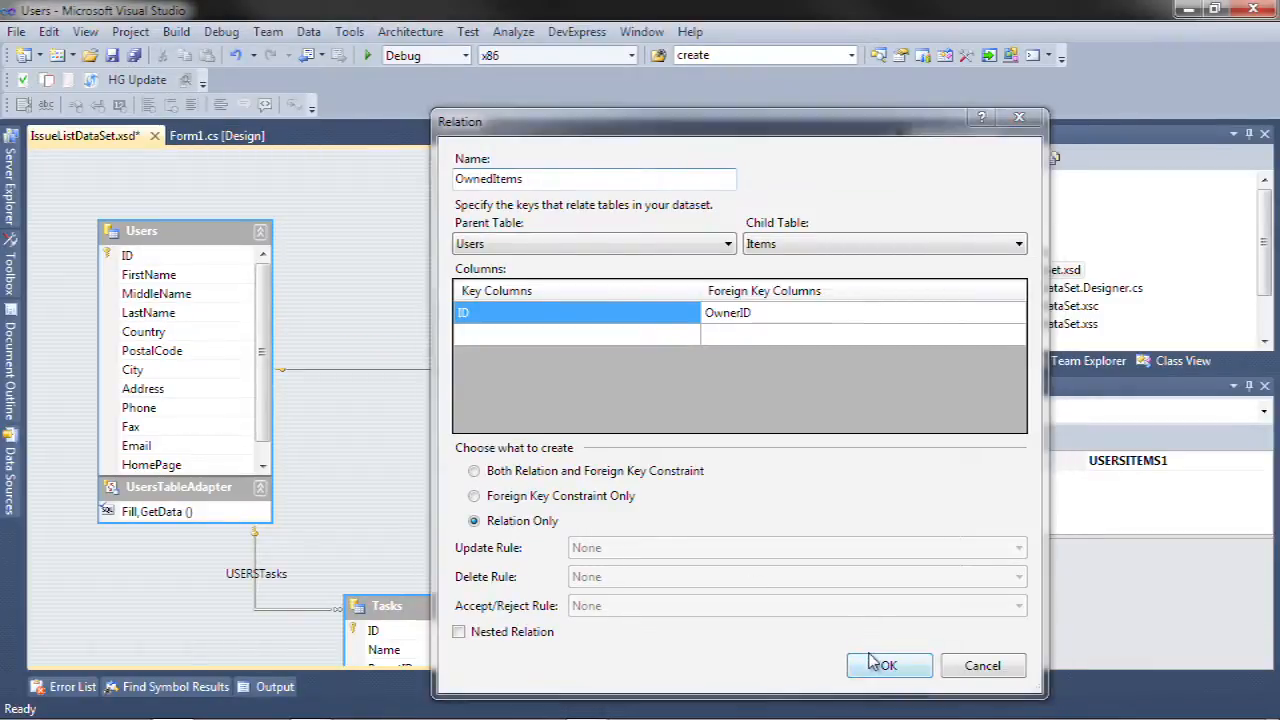
left_click(888, 665)
Rename the Users-to-Items relation that uses the CreatorID foreign key to CreatedItems.
right_click(424, 369)
left_click(495, 384)
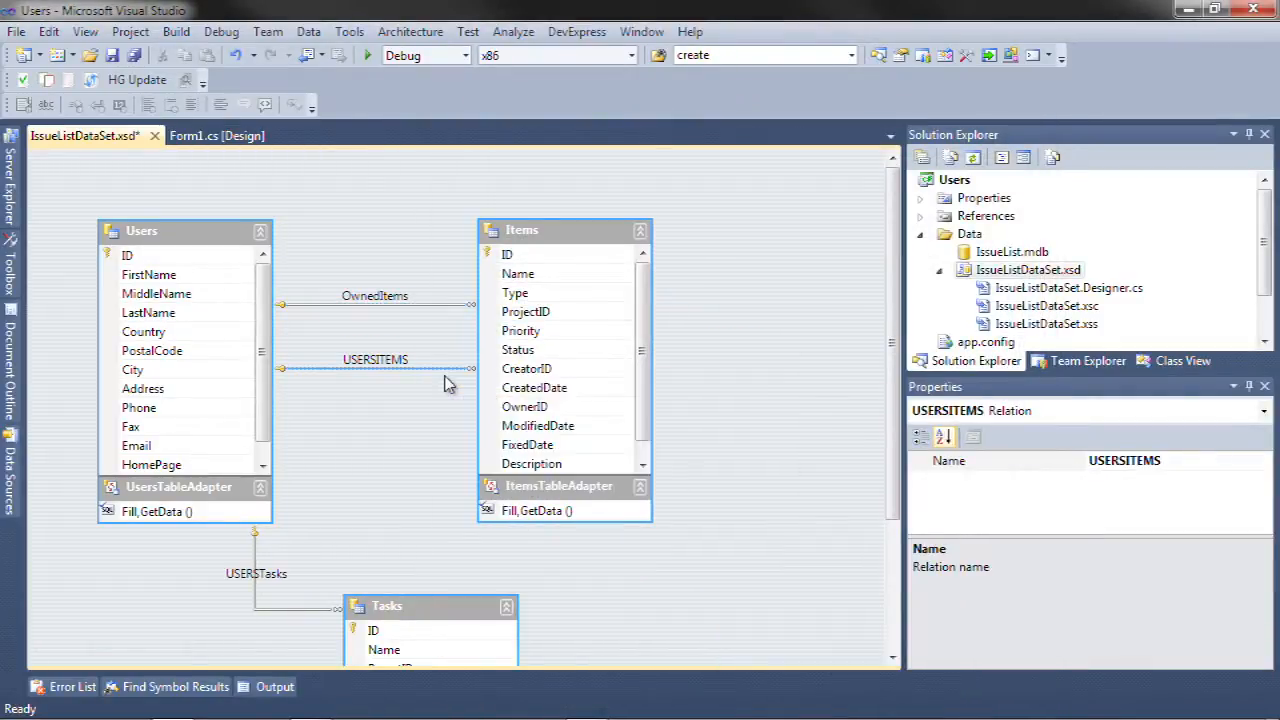
type("CreatedItems")
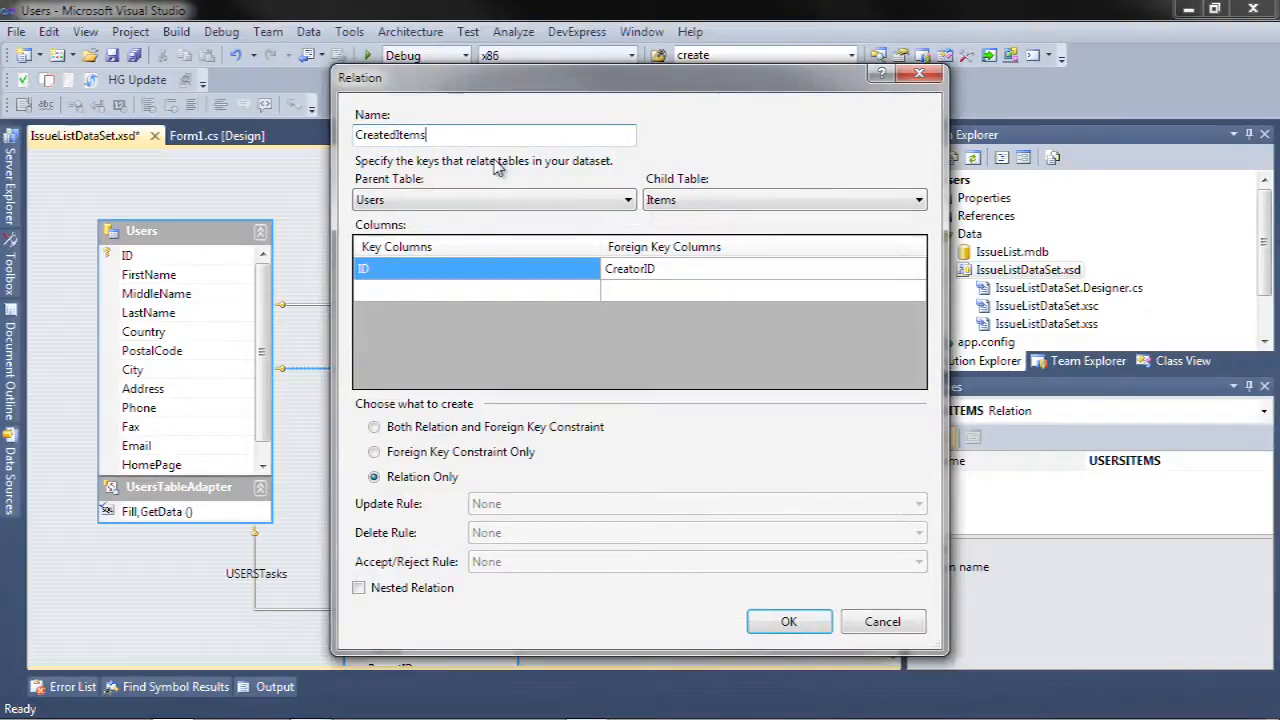
left_click(785, 621)
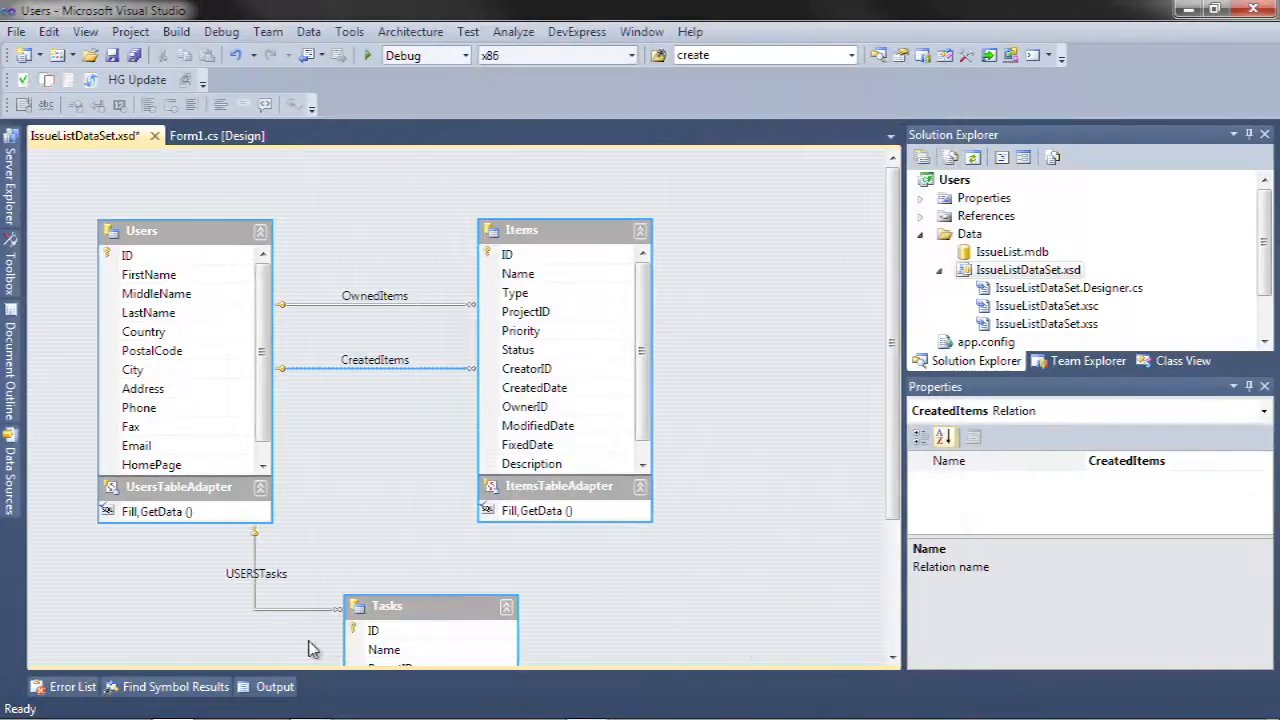
Rename the relation between the Users and Tasks tables to UserTasks.
left_click(308, 612)
right_click(308, 612)
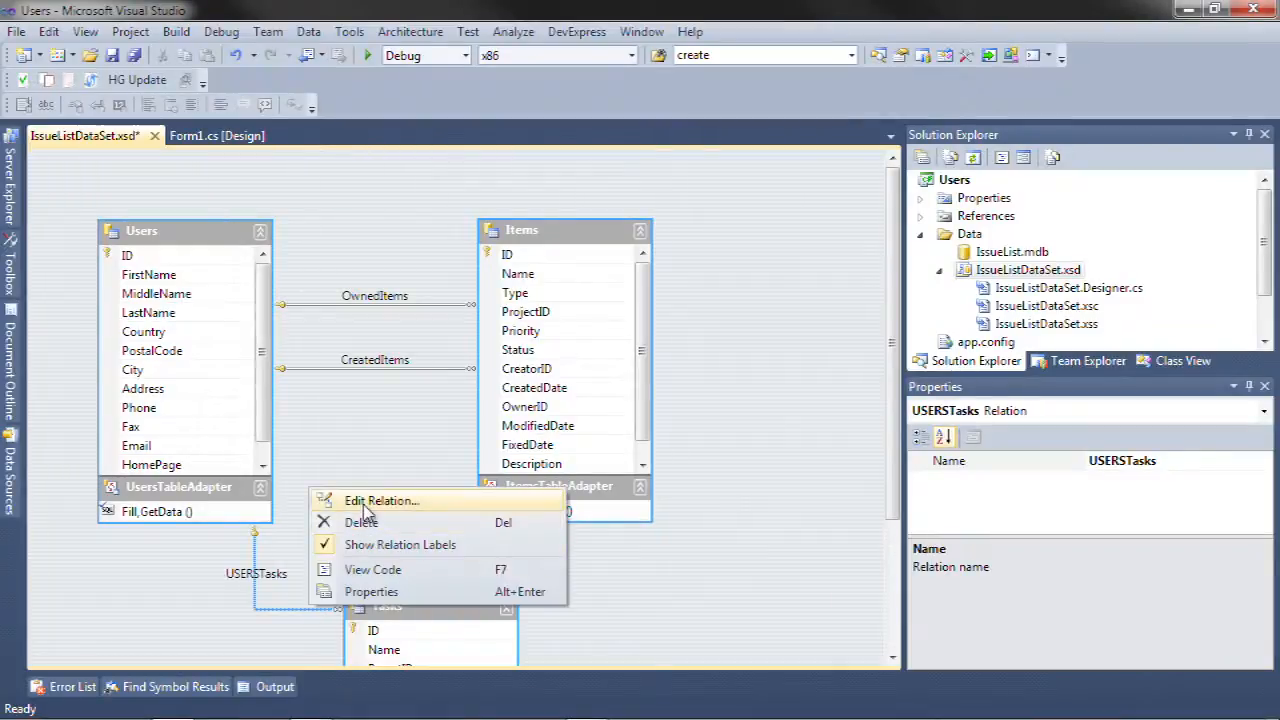
left_click(340, 494)
type("UserTasks")
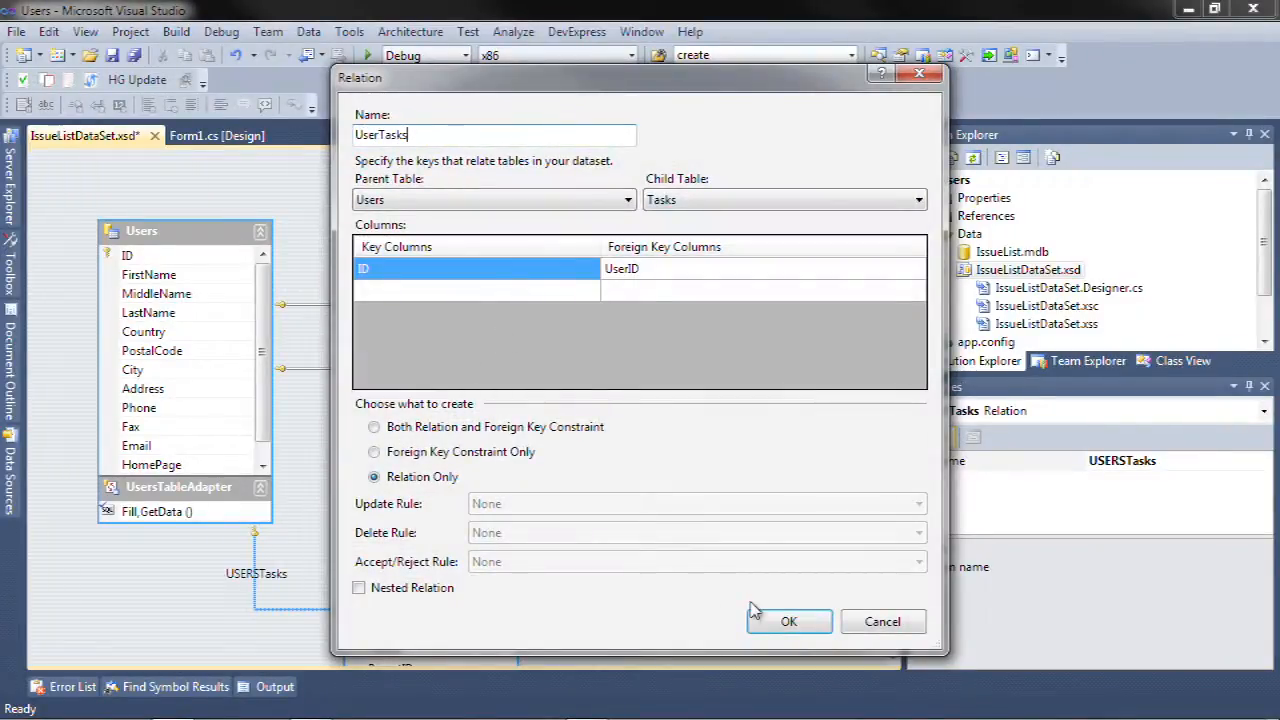
left_click(787, 621)
Move the Tasks table to the lower right of Items and route the UserTasks relation line below the Items table.
left_click(846, 343)
scroll(820, 347, "down", 3)
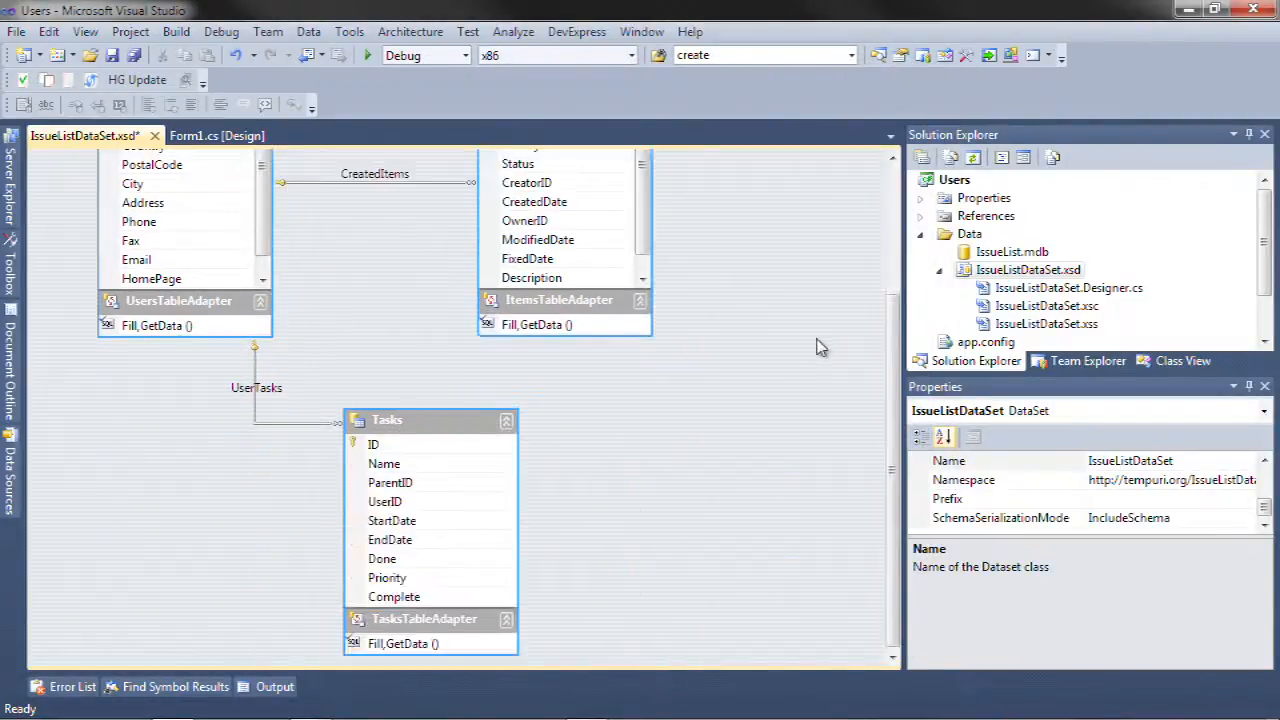
left_click_drag(400, 420, 752, 318)
scroll(715, 203, "up", 2)
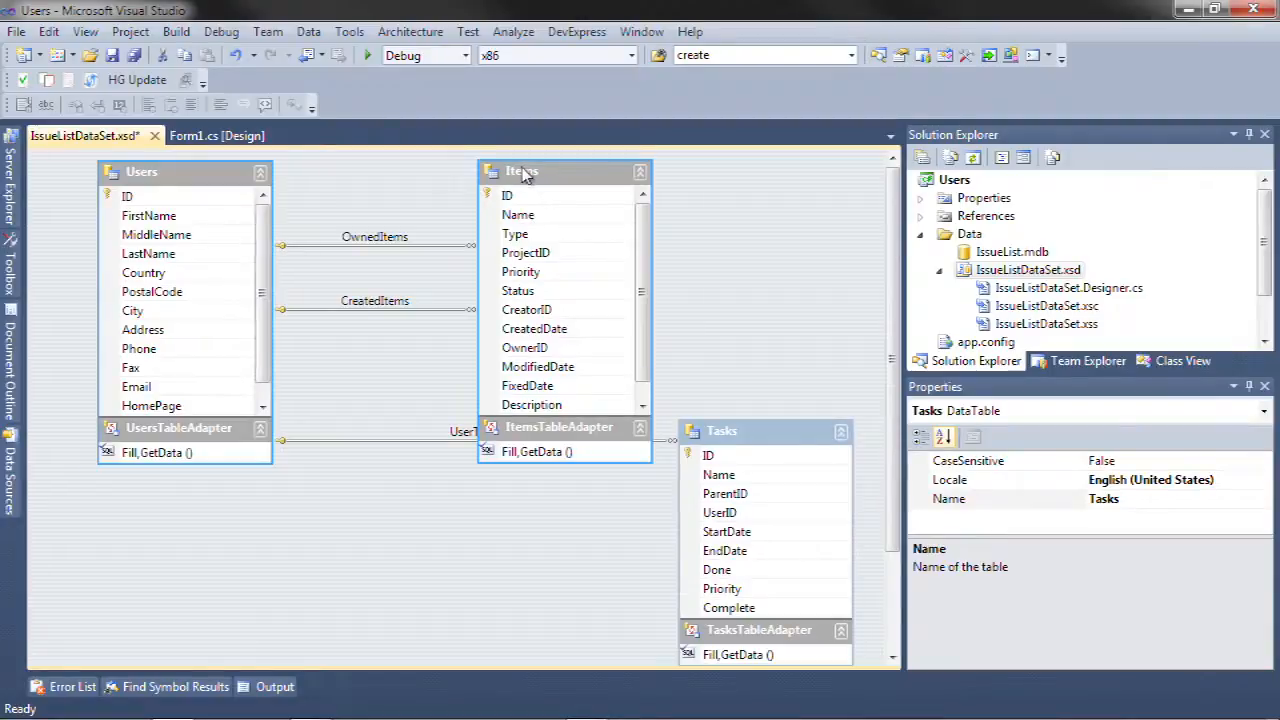
left_click_drag(437, 443, 443, 557)
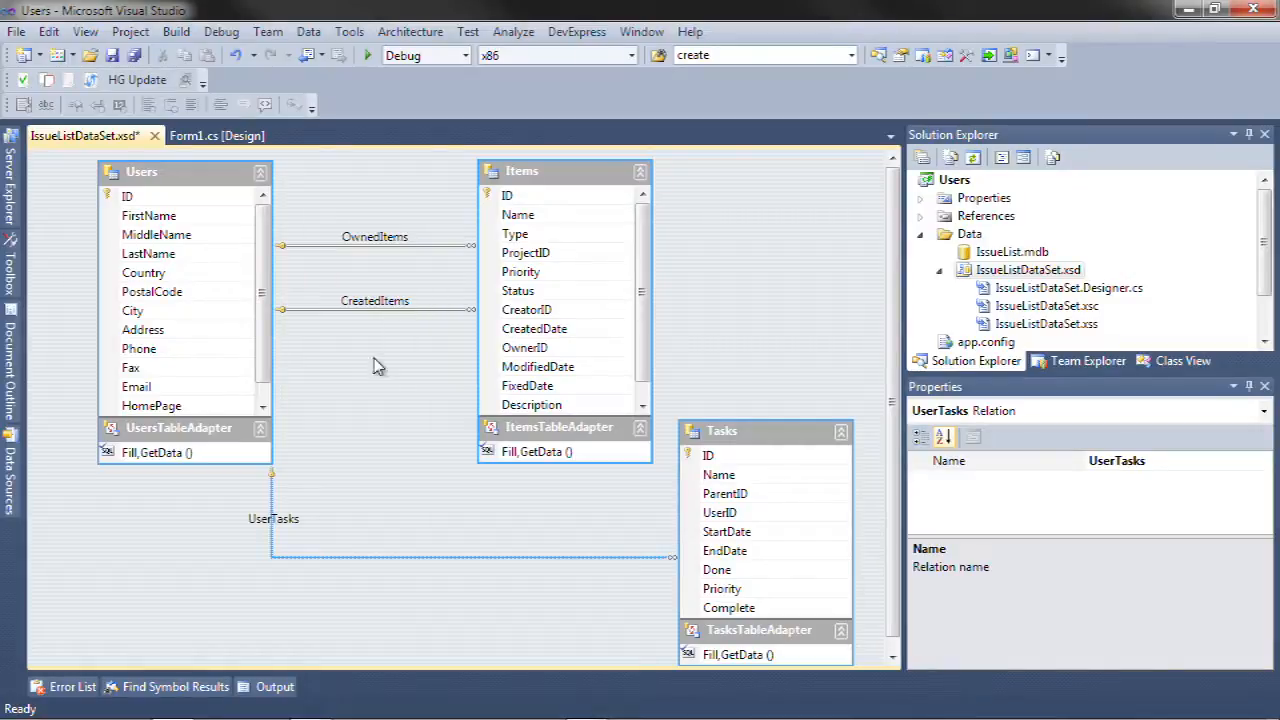
left_click_drag(780, 440, 785, 400)
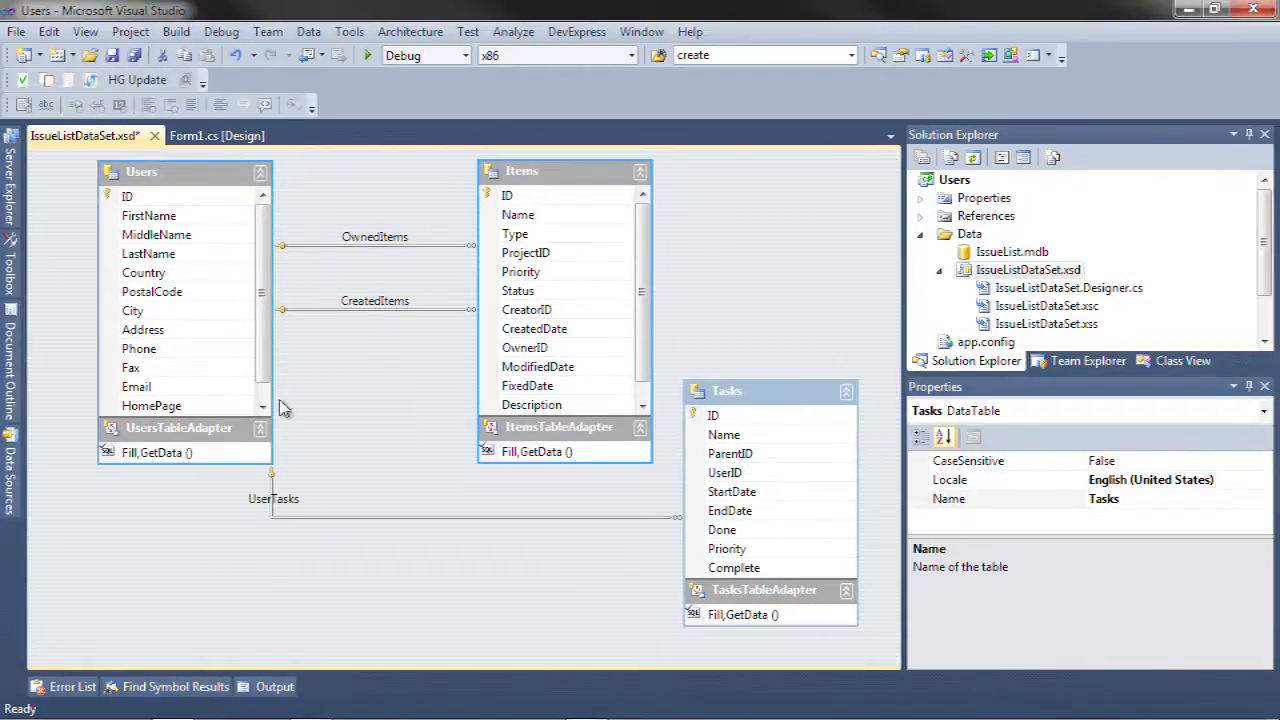
Save the dataset and add a project folder named Reports.
left_click(113, 55)
left_click(939, 270)
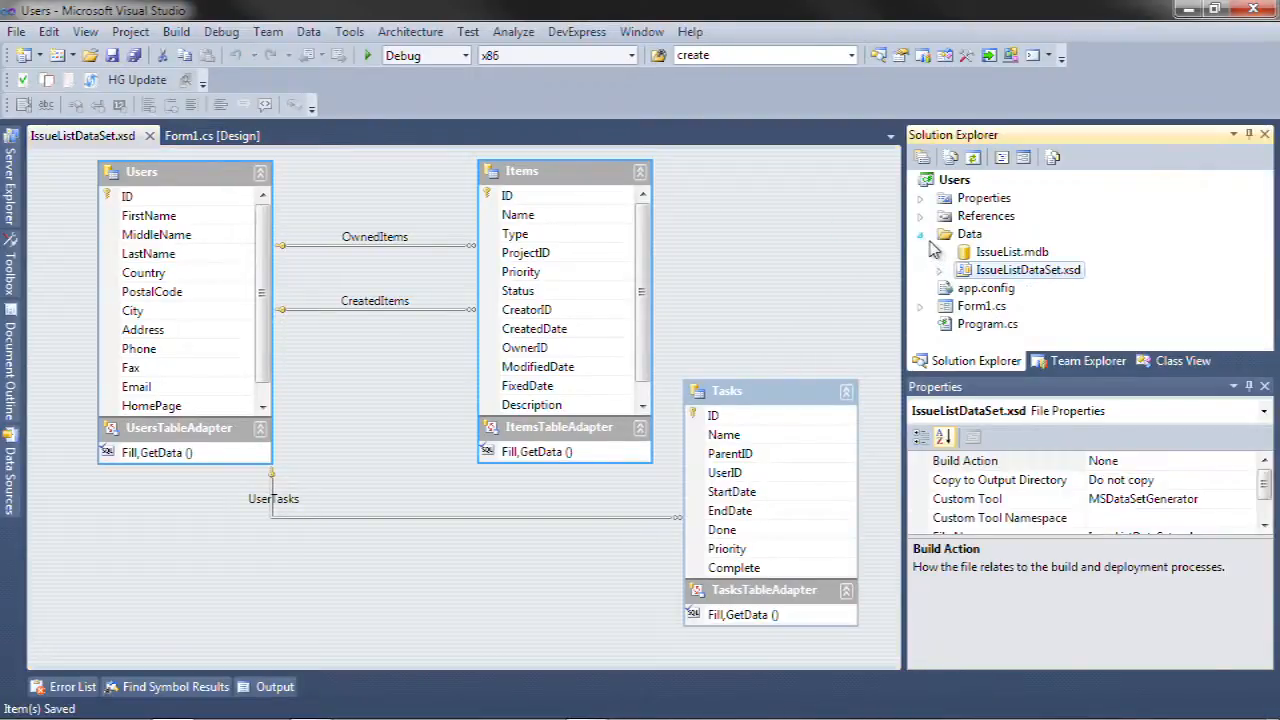
left_click(944, 236)
right_click(952, 180)
mouse_move(1025, 505)
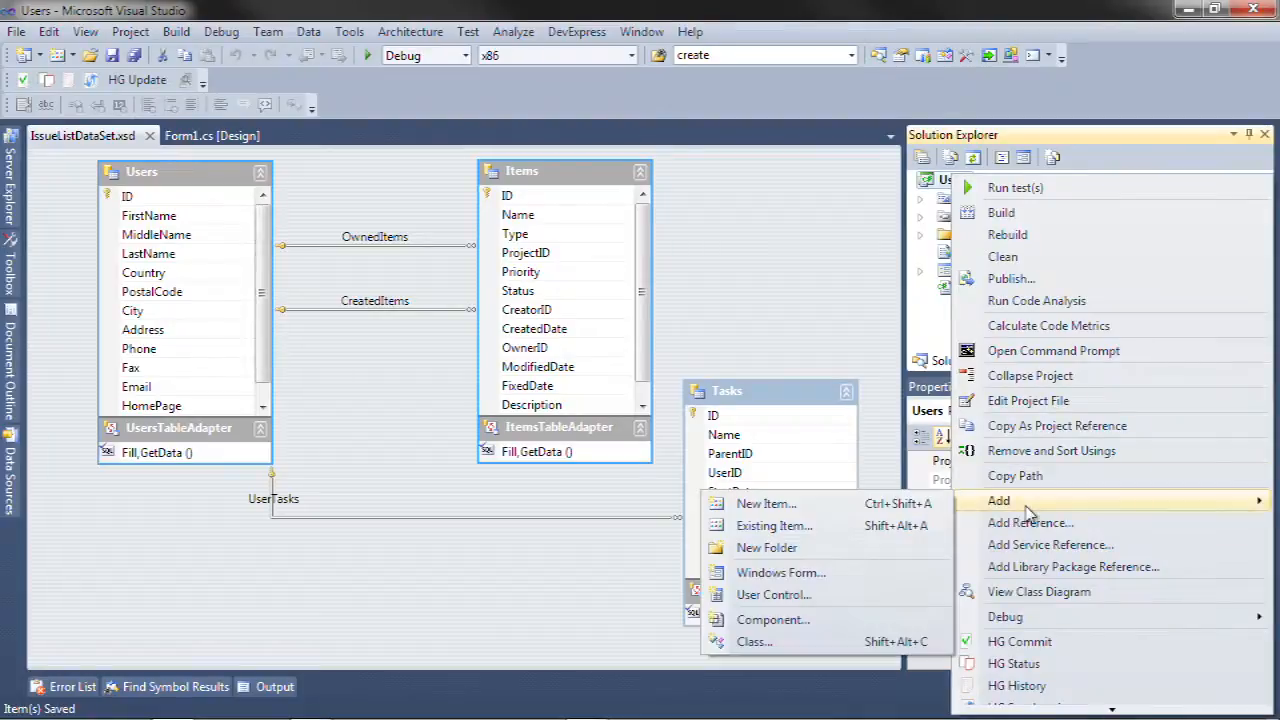
left_click(873, 548)
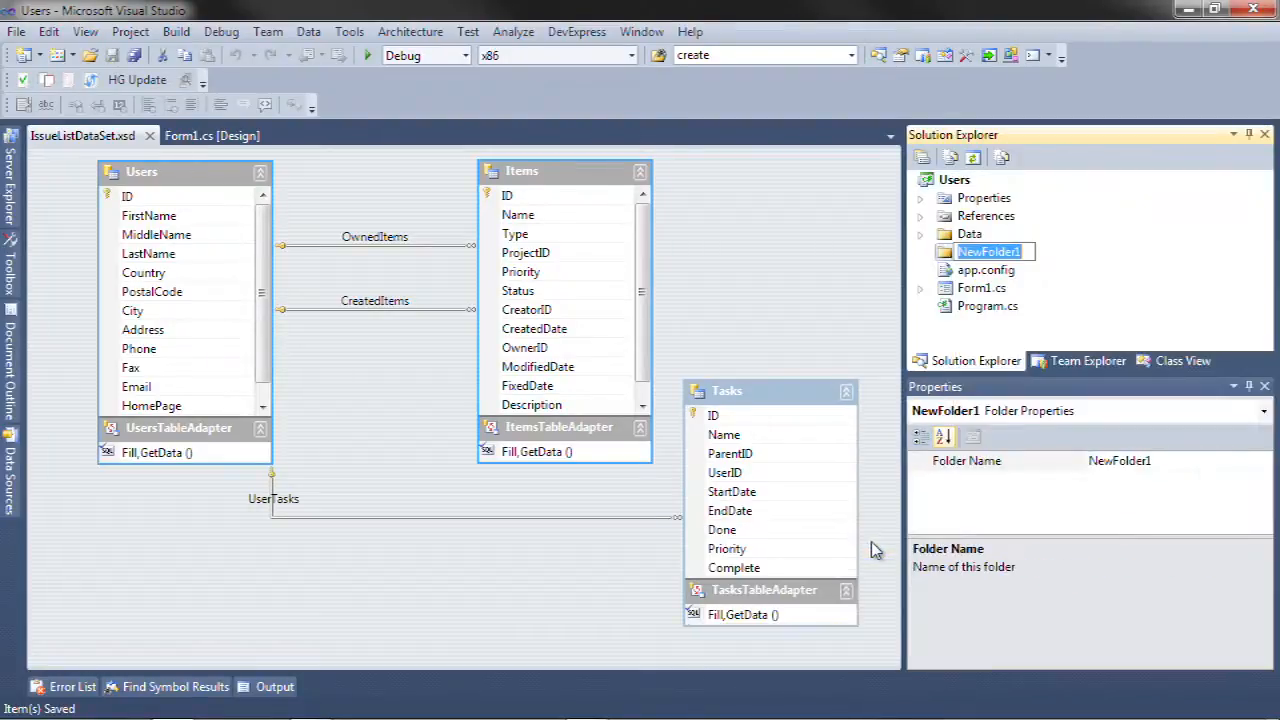
type("Reports")
key("Return")
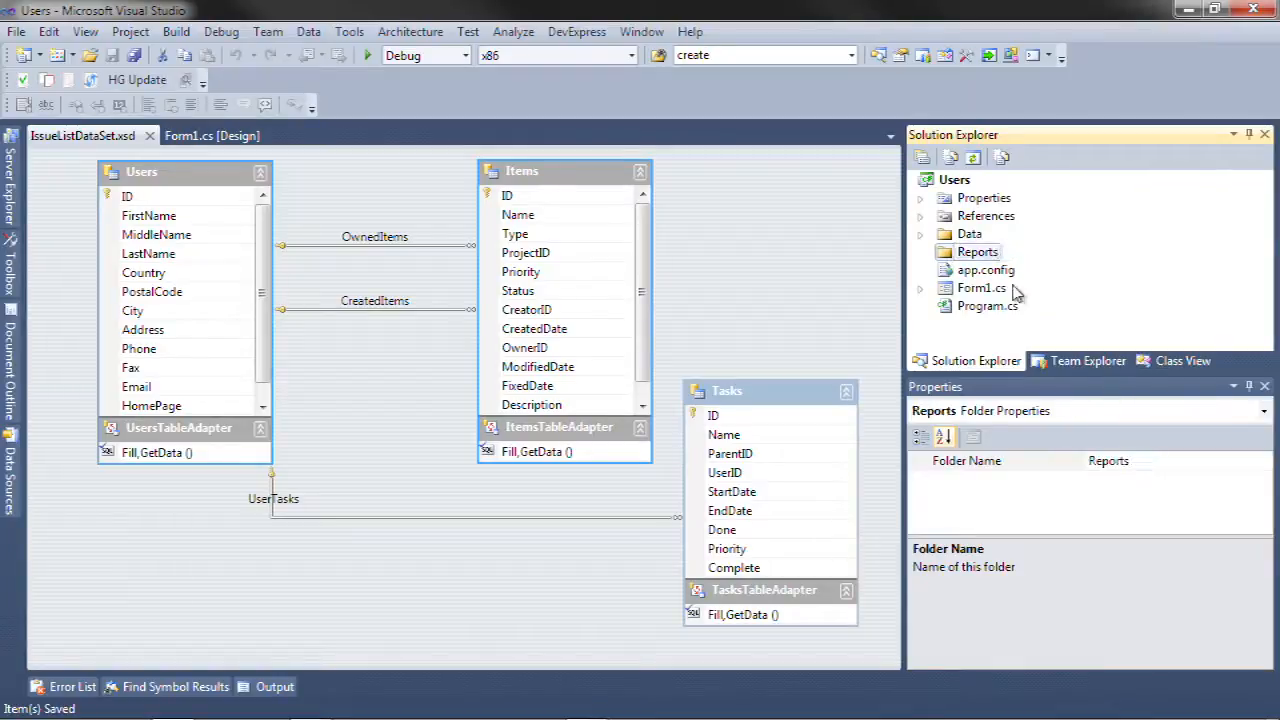
Add an XtraReport Class v10.2 item named UserItemReport.cs to the Reports folder.
right_click(978, 256)
mouse_move(927, 350)
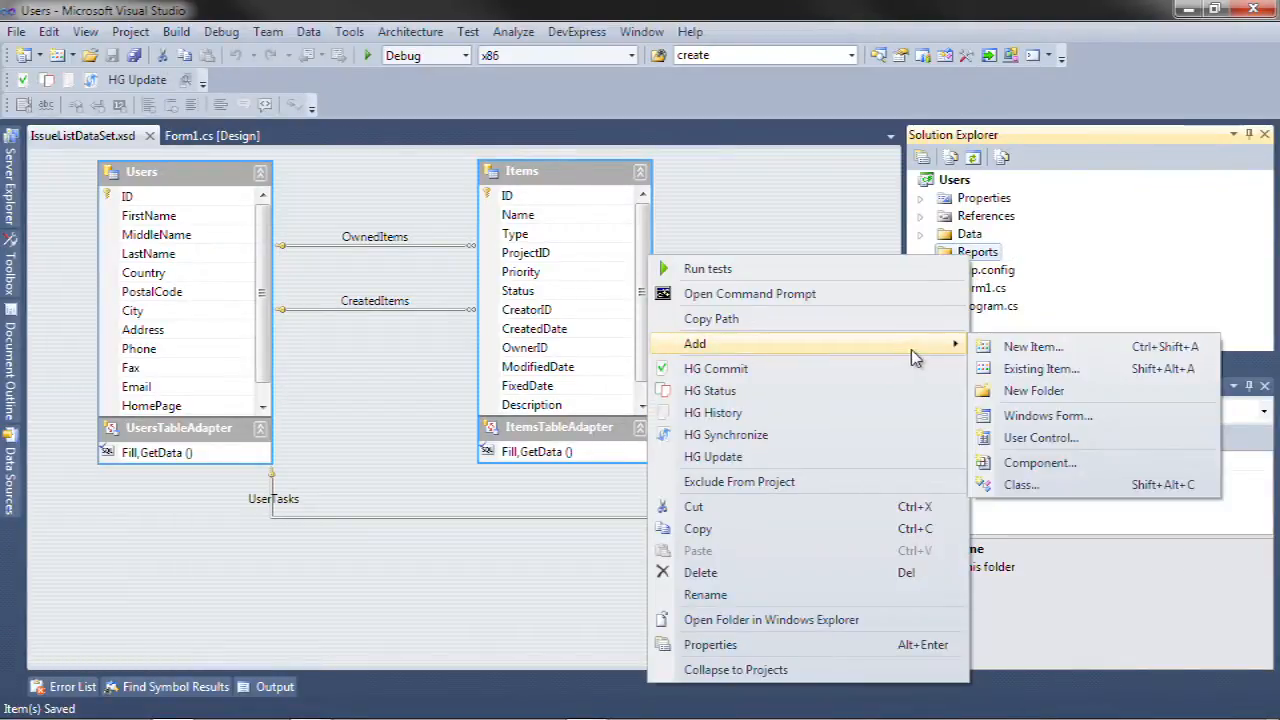
left_click(1027, 347)
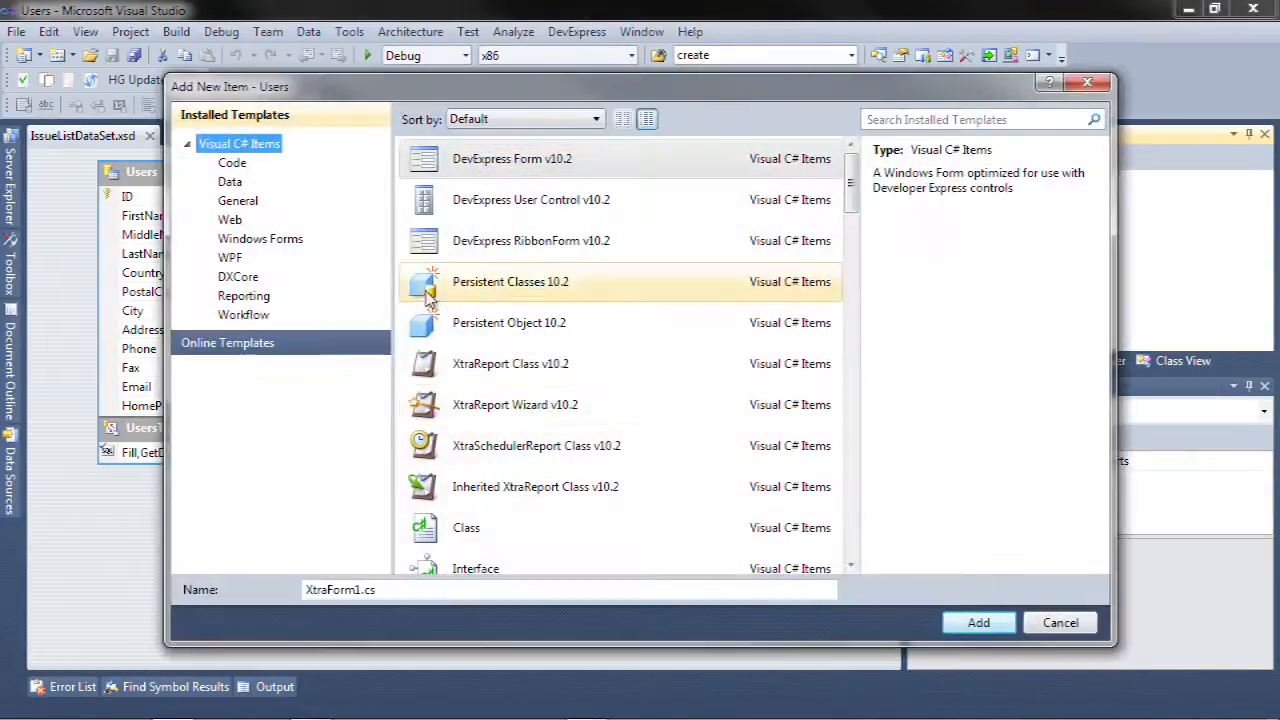
left_click(245, 296)
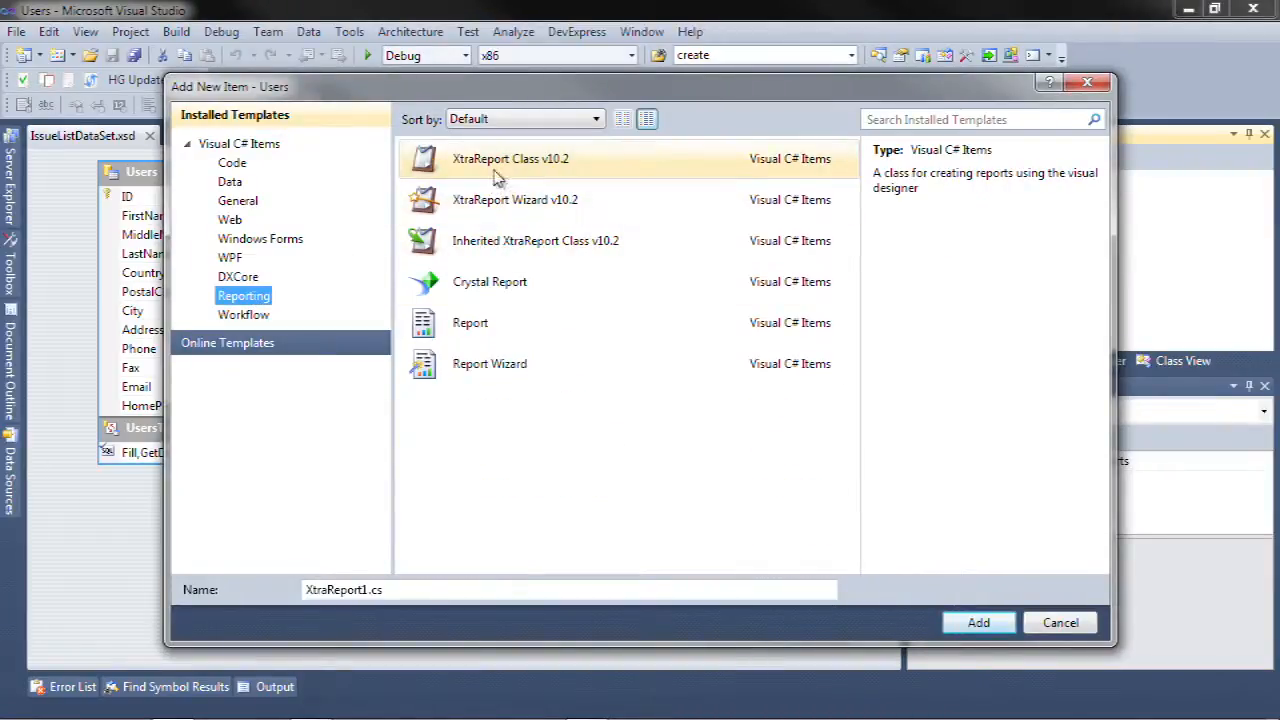
double_click(340, 588)
type("UserItem")
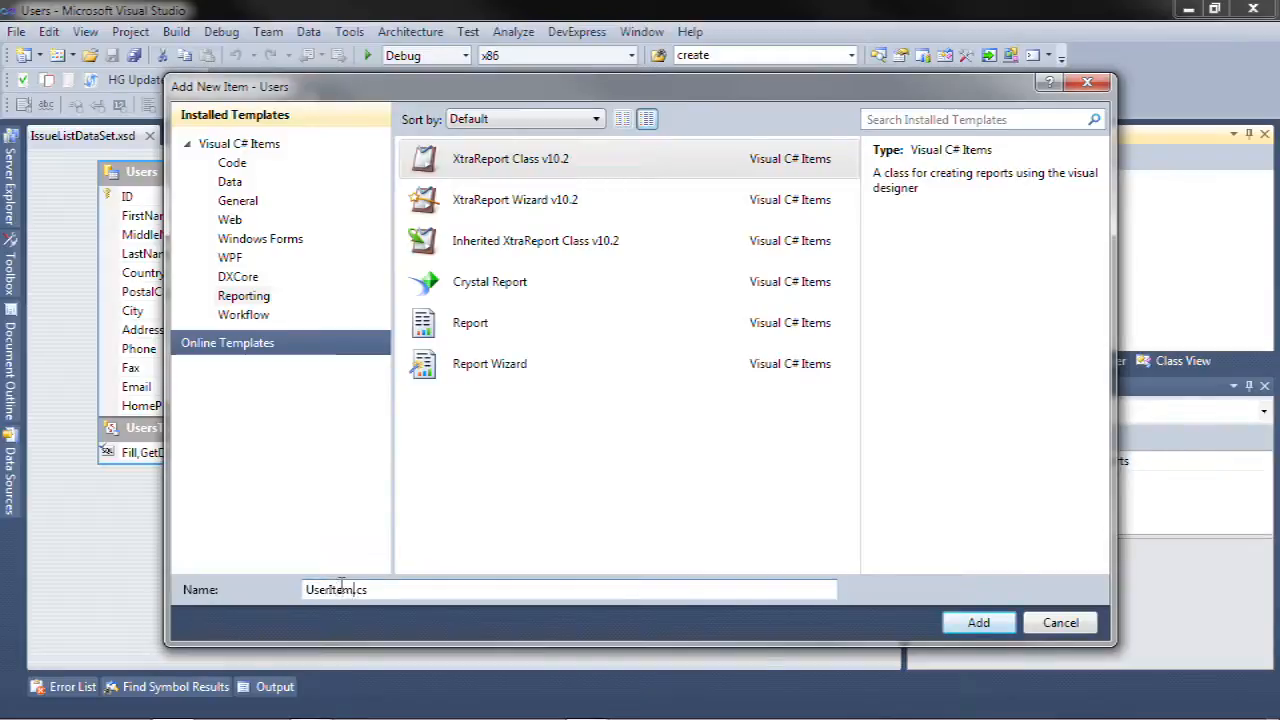
key("Return")
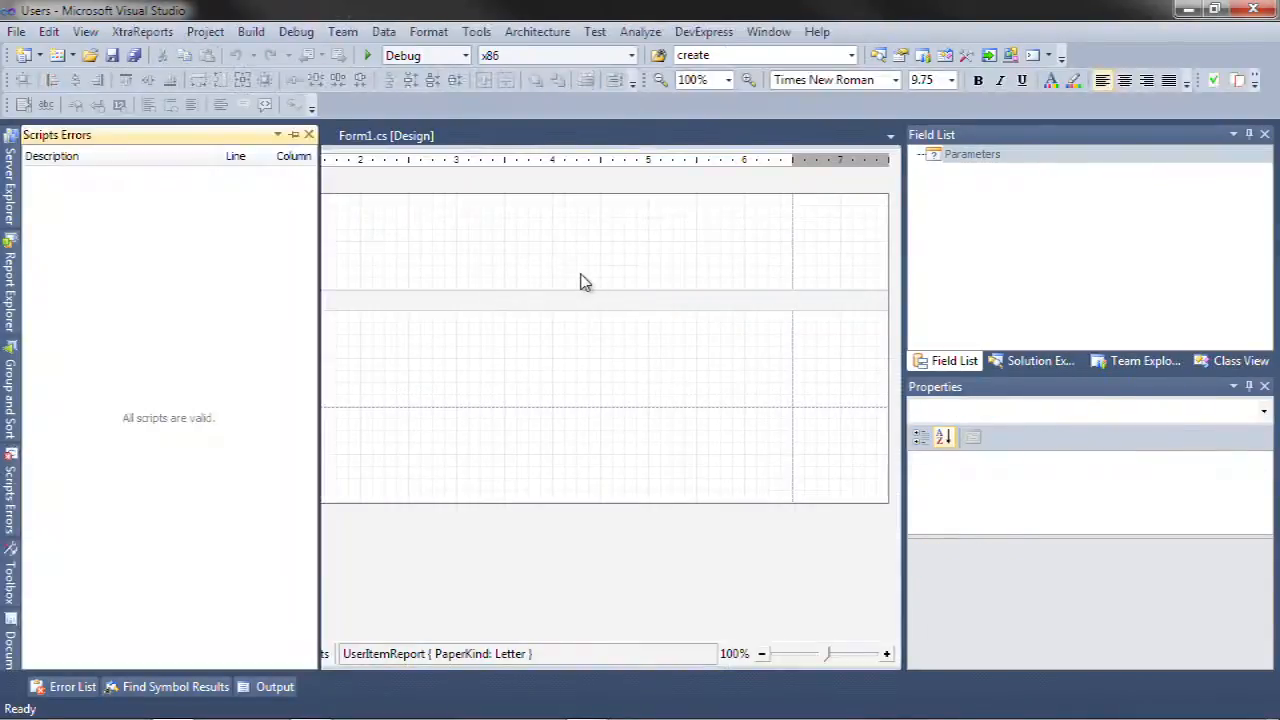
Set the report's data source to the project's IssueListDataSet.
left_click(39, 163)
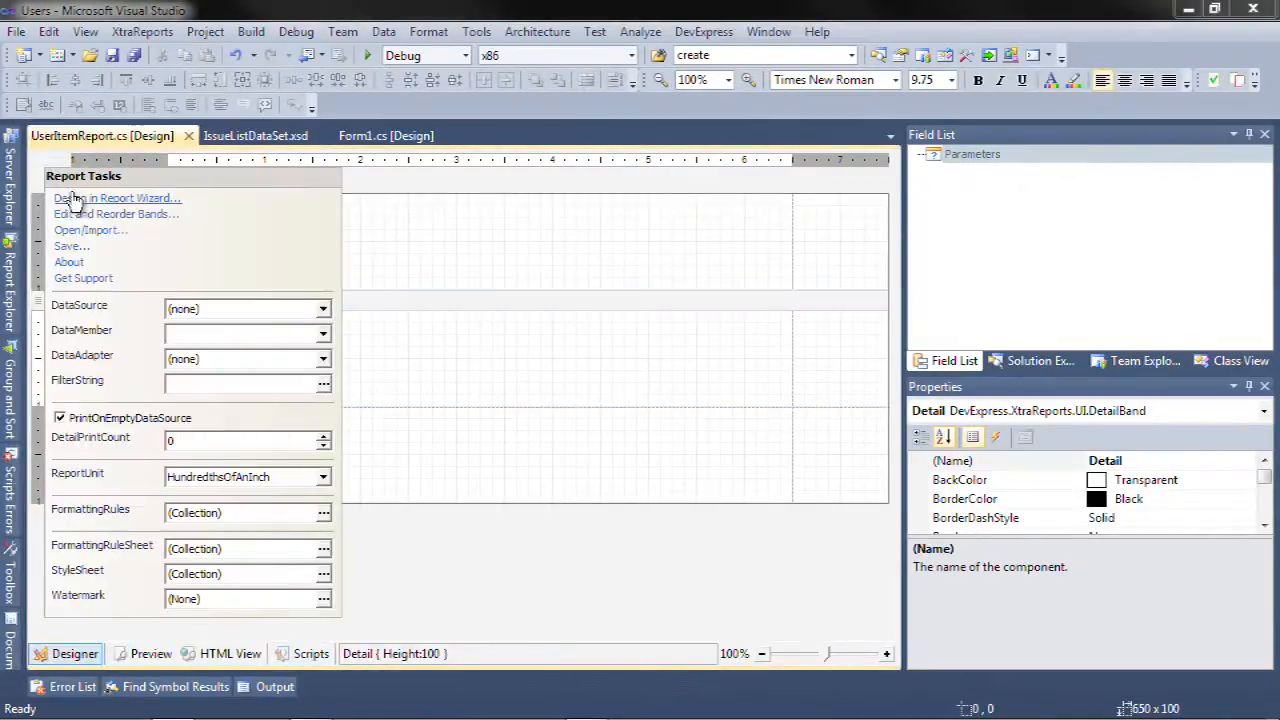
left_click(323, 310)
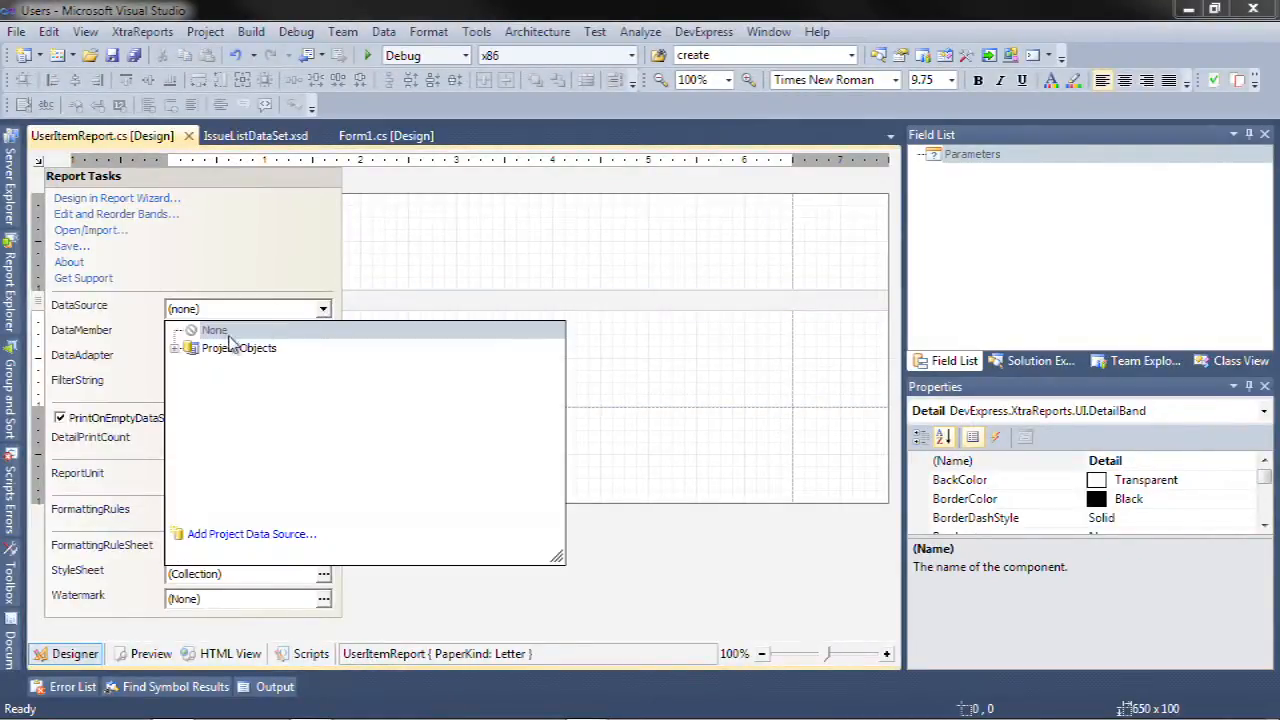
left_click(176, 349)
left_click(194, 367)
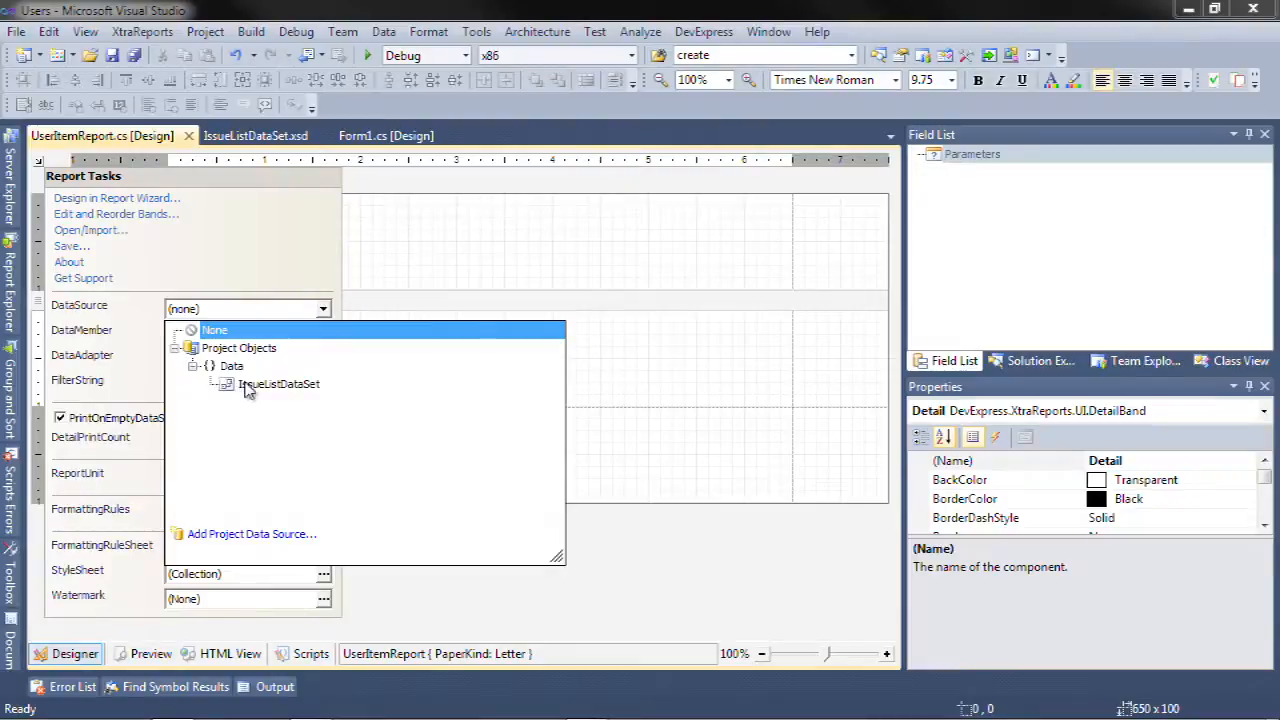
left_click(279, 385)
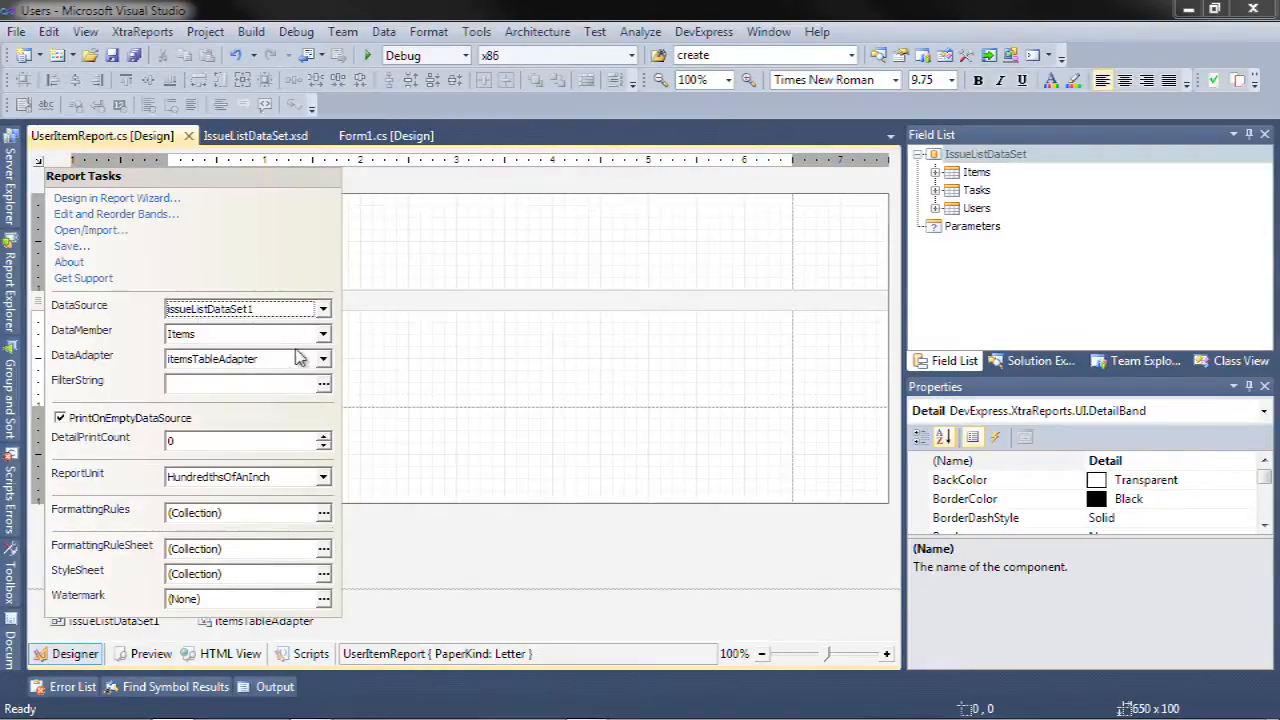
Set the report's data member to Users and its data adapter to usersTableAdapter.
left_click(324, 335)
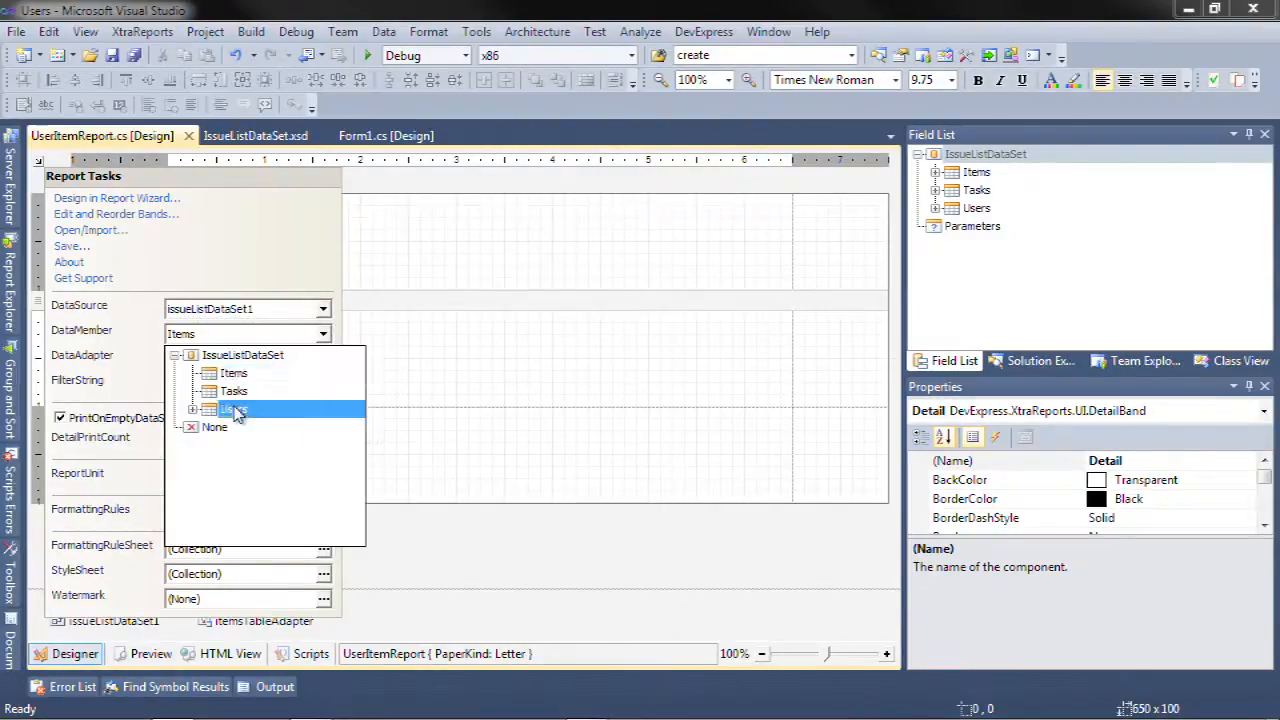
left_click(233, 409)
left_click(323, 359)
left_click(247, 416)
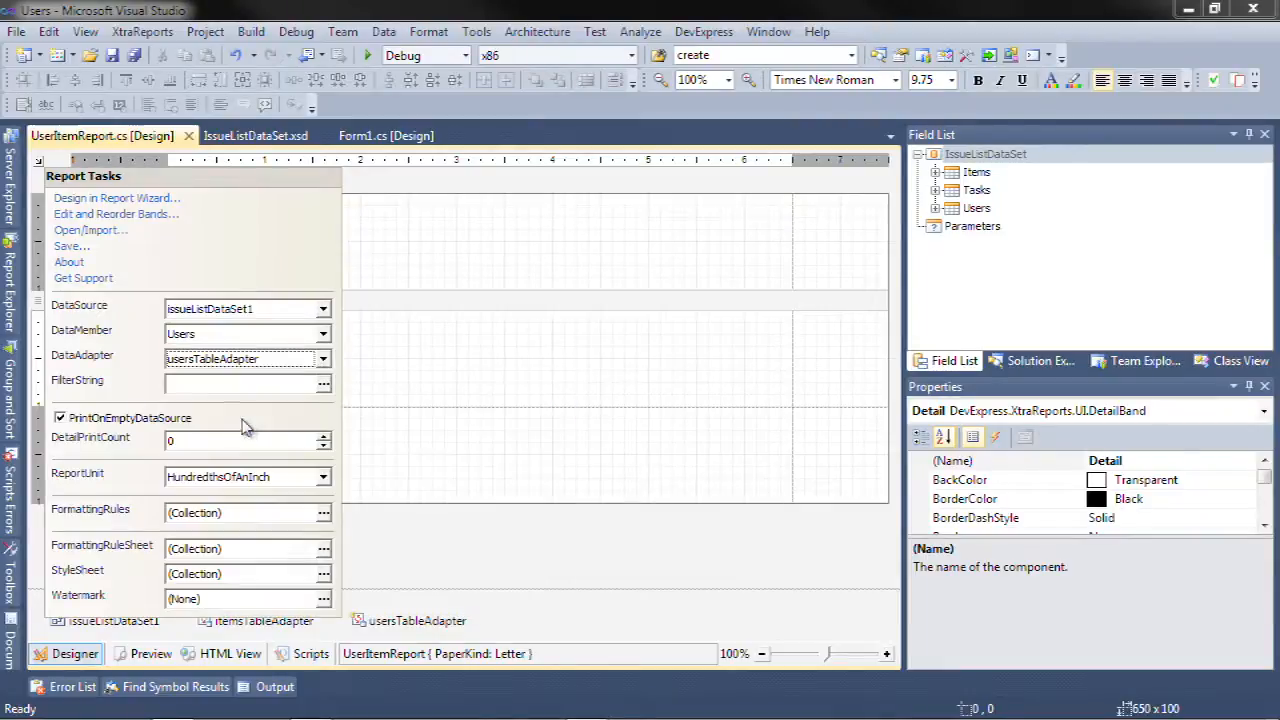
left_click(430, 563)
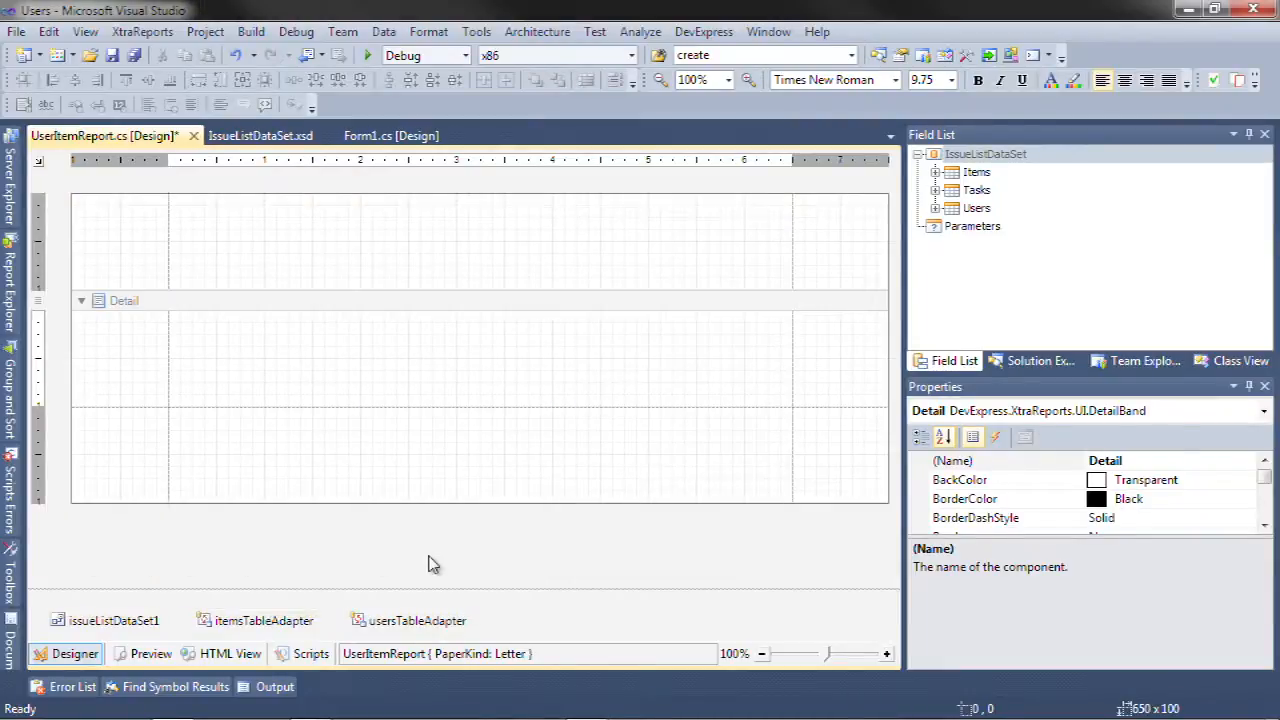
Delete the unused itemsTableAdapter component and move usersTableAdapter next to issueListDataSet1.
left_click(278, 620)
key("Delete")
left_click_drag(362, 620, 262, 624)
Place the Users table's FirstName and LastName fields side by side at the start of the Detail band.
left_click(936, 209)
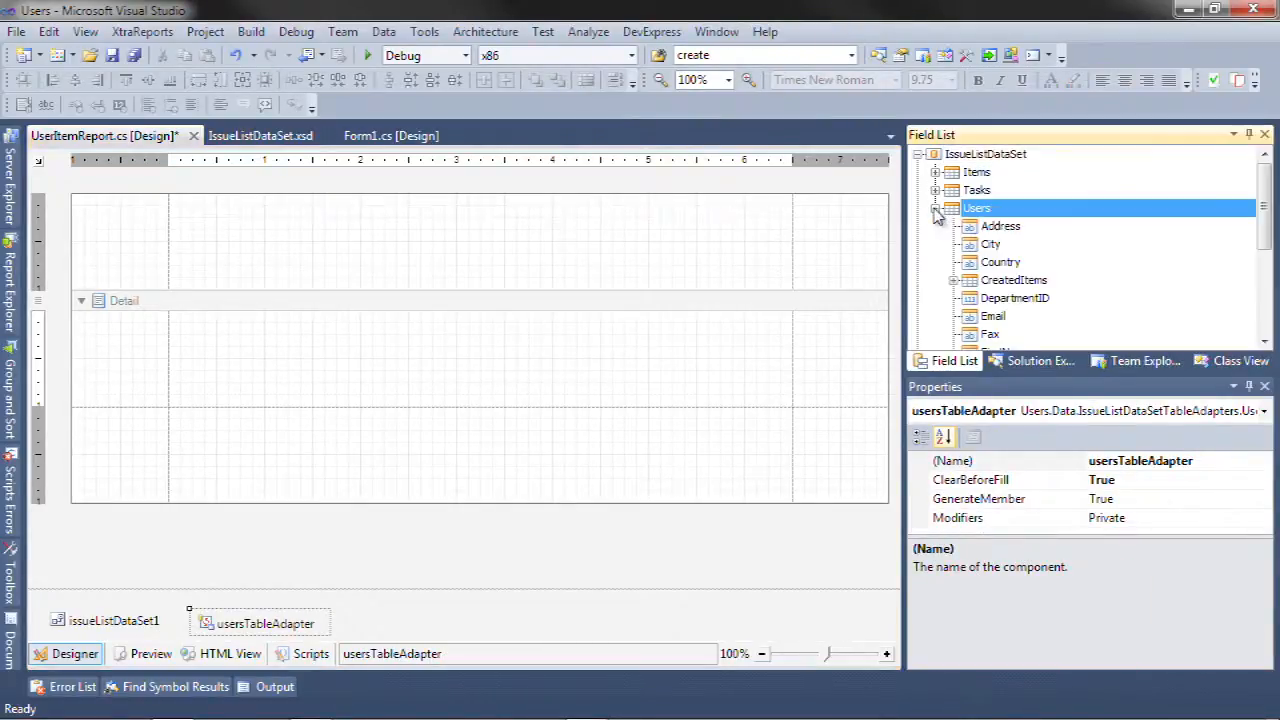
left_click(1063, 316)
scroll(1065, 313, "down", 1)
left_click_drag(1005, 244, 218, 326)
left_click_drag(1020, 300, 323, 326)
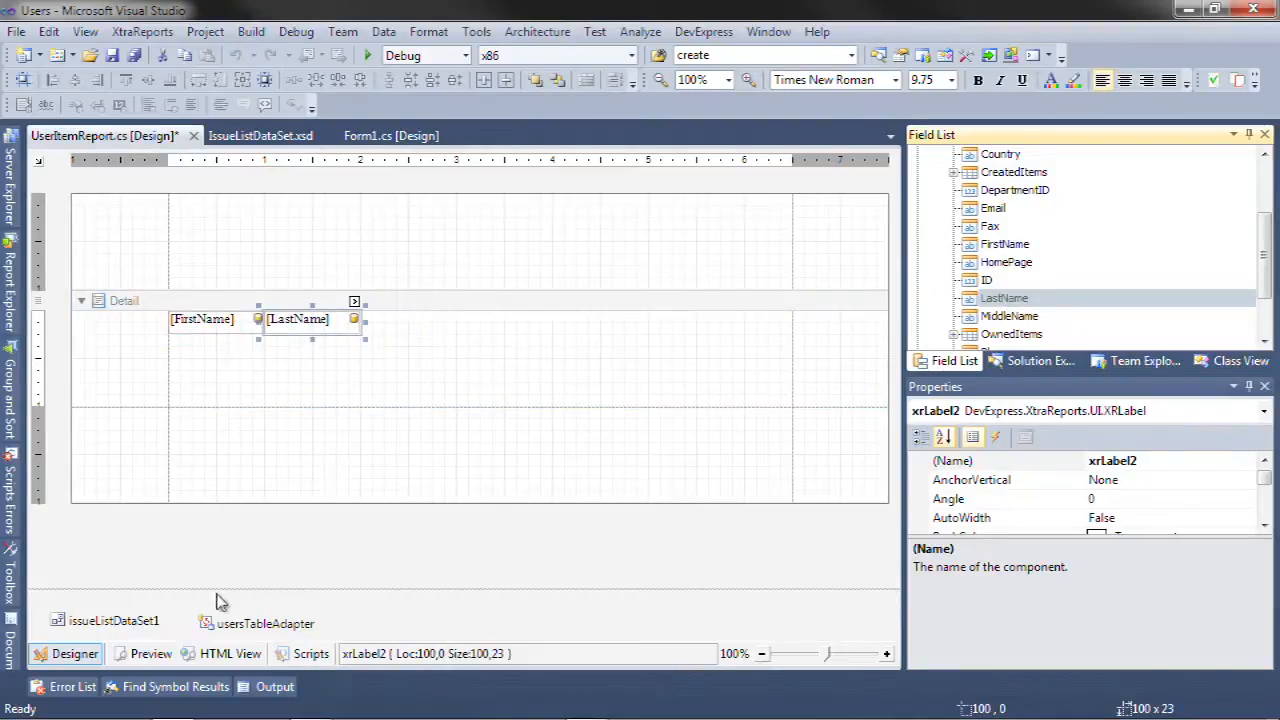
Preview the report's user names and reduce the Detail band's height to 23 to fit the two labels.
left_click(148, 653)
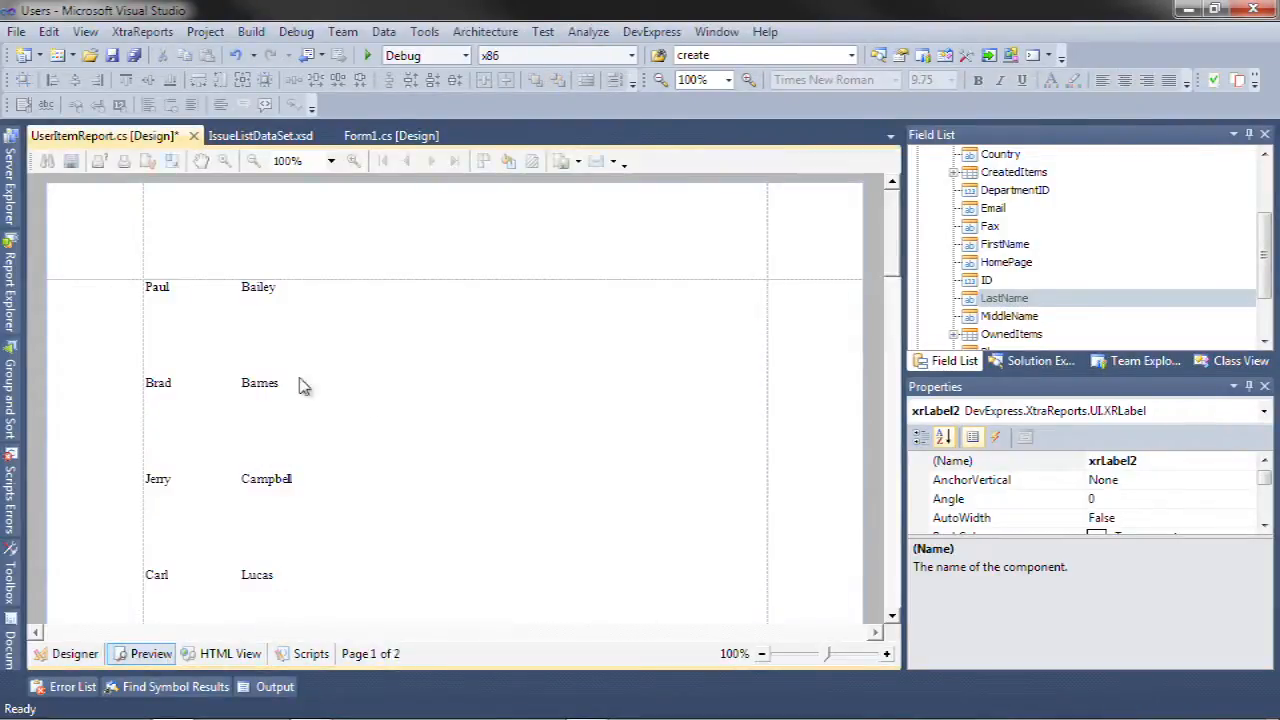
scroll(235, 500, "down", 9)
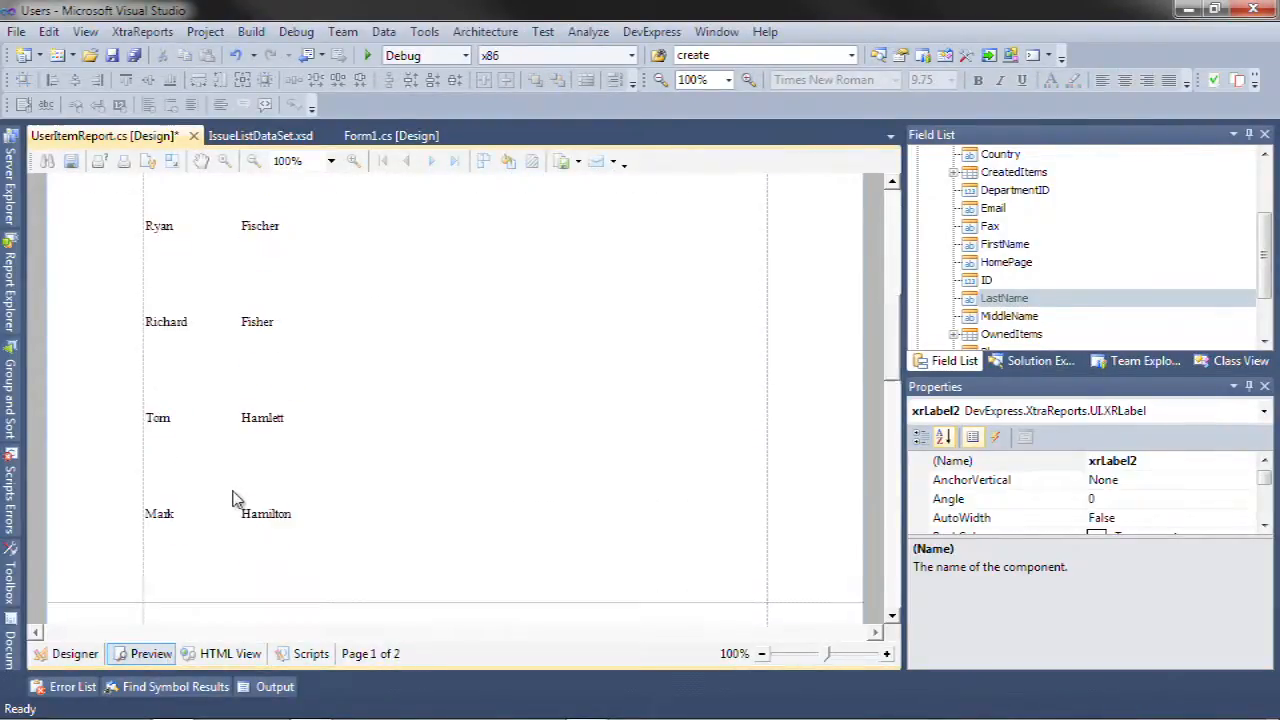
scroll(232, 502, "down", 4)
left_click(72, 653)
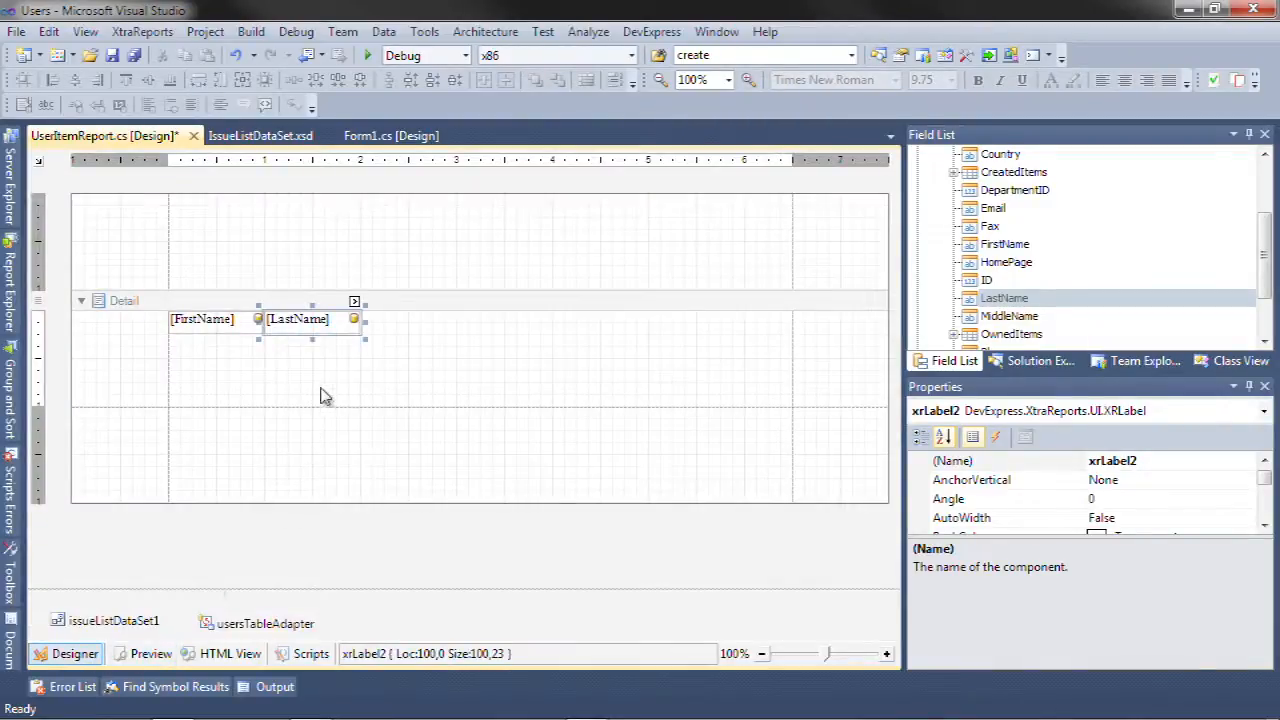
left_click_drag(354, 405, 408, 333)
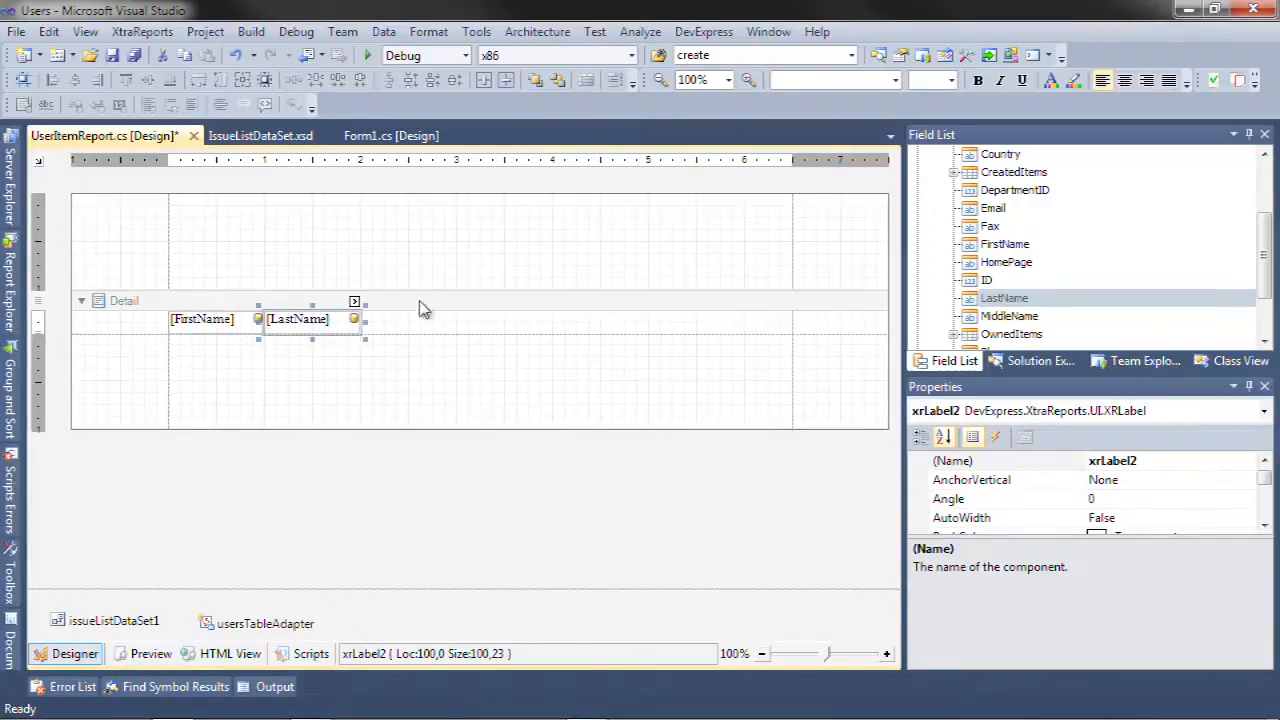
Insert a detail report bound to the CreatedItems relation below the Detail band and check its data settings.
left_click(424, 307)
right_click(424, 307)
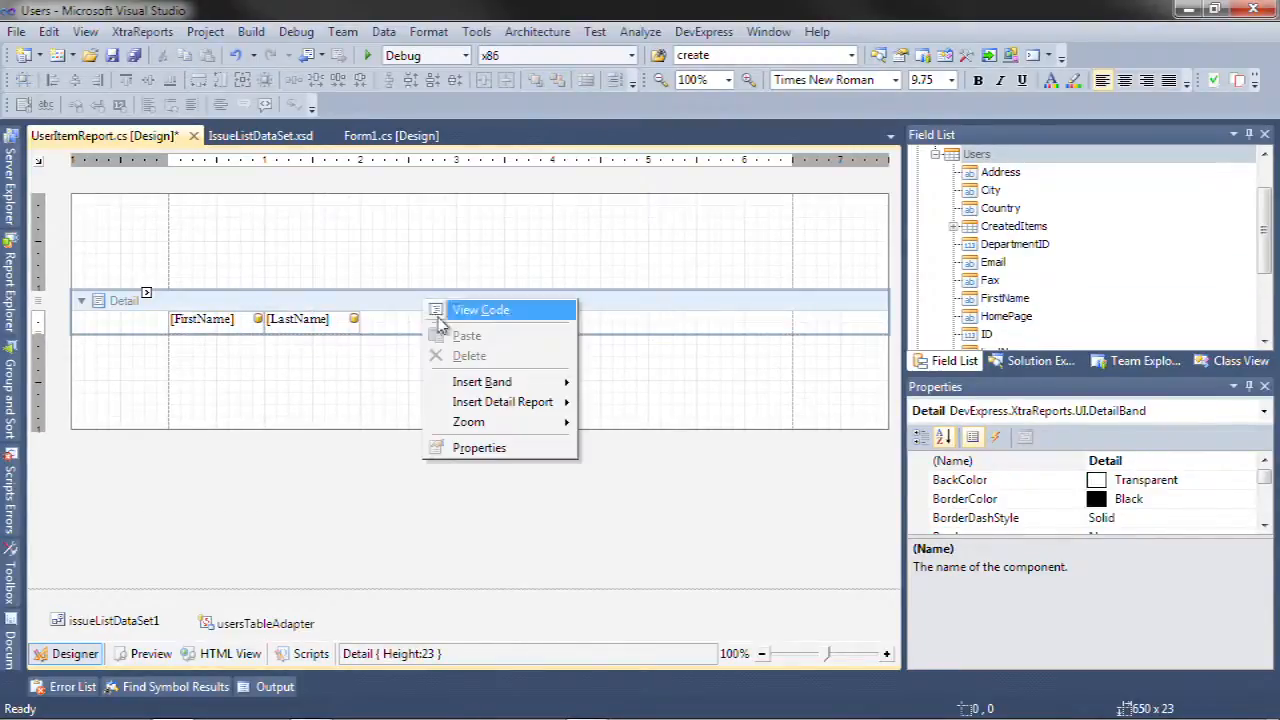
mouse_move(530, 402)
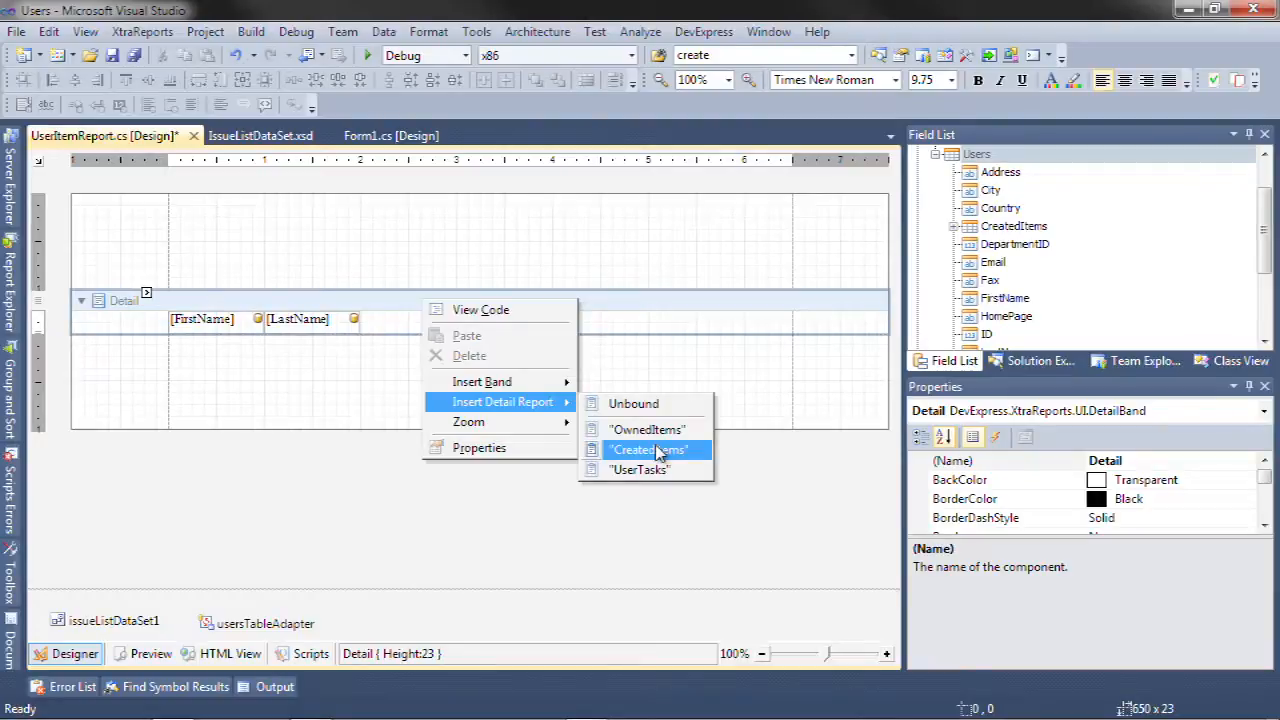
left_click(260, 135)
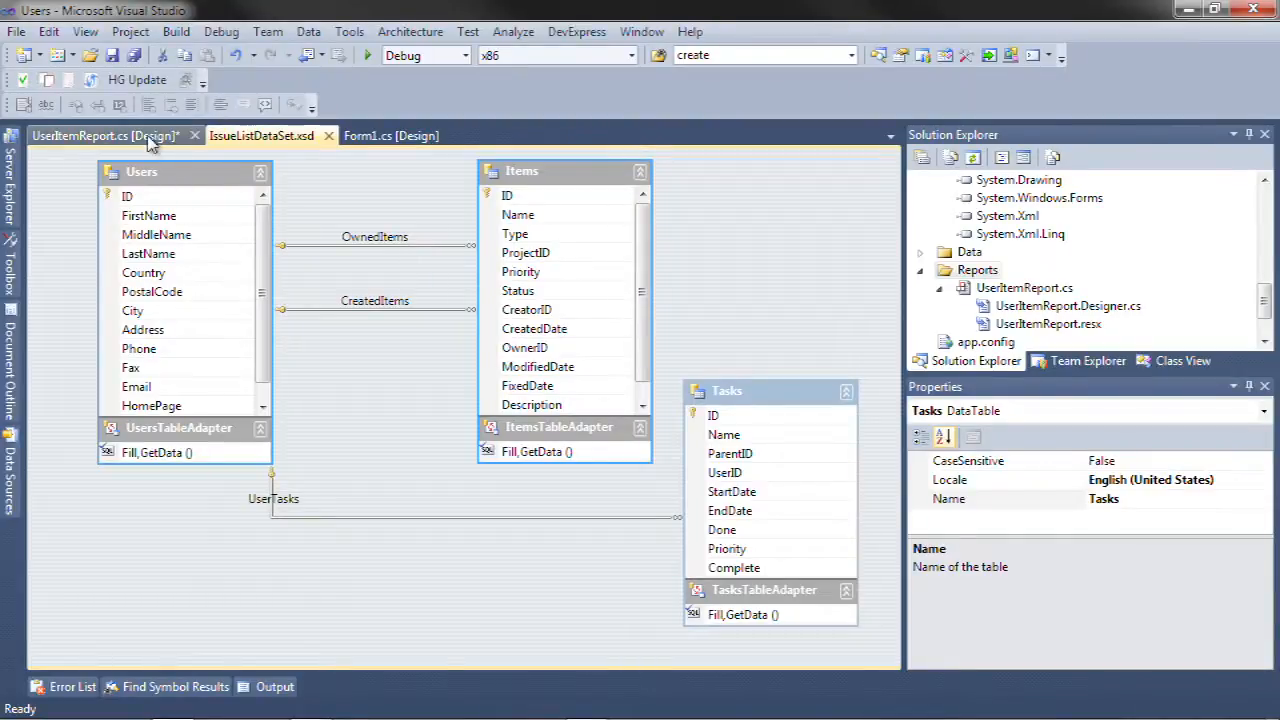
left_click(105, 135)
right_click(434, 298)
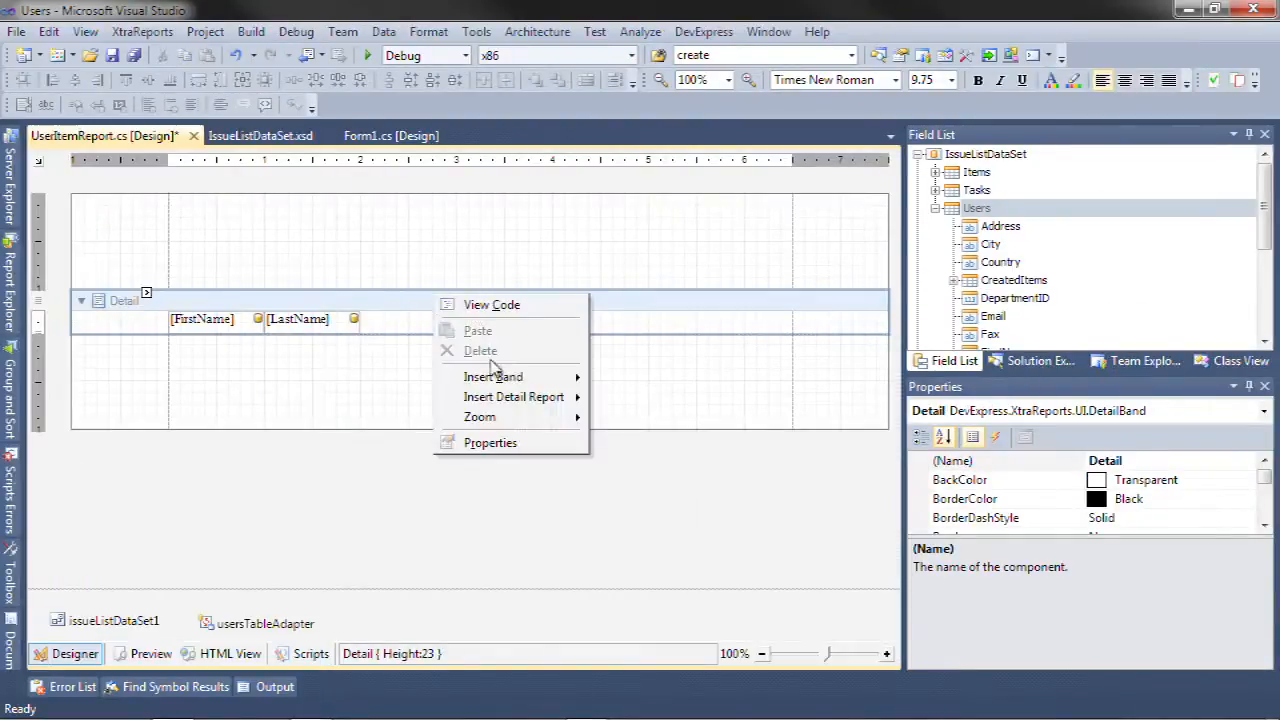
mouse_move(500, 396)
left_click(668, 444)
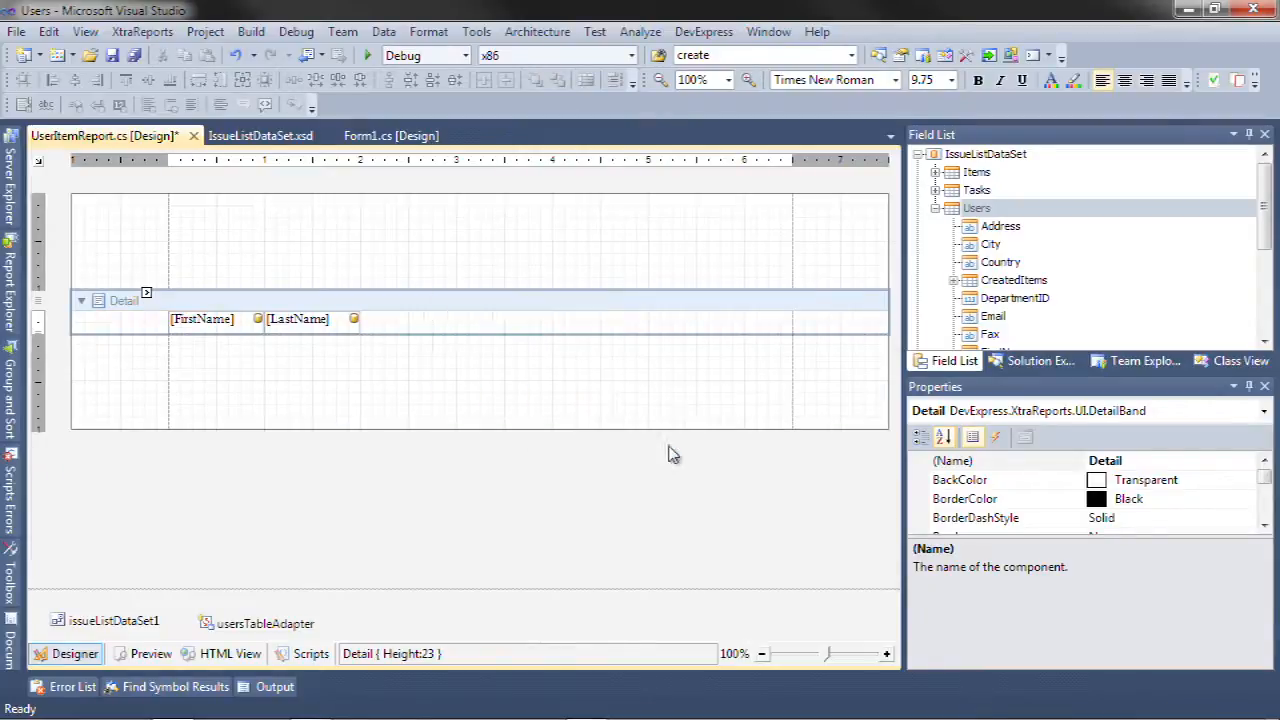
left_click(295, 338)
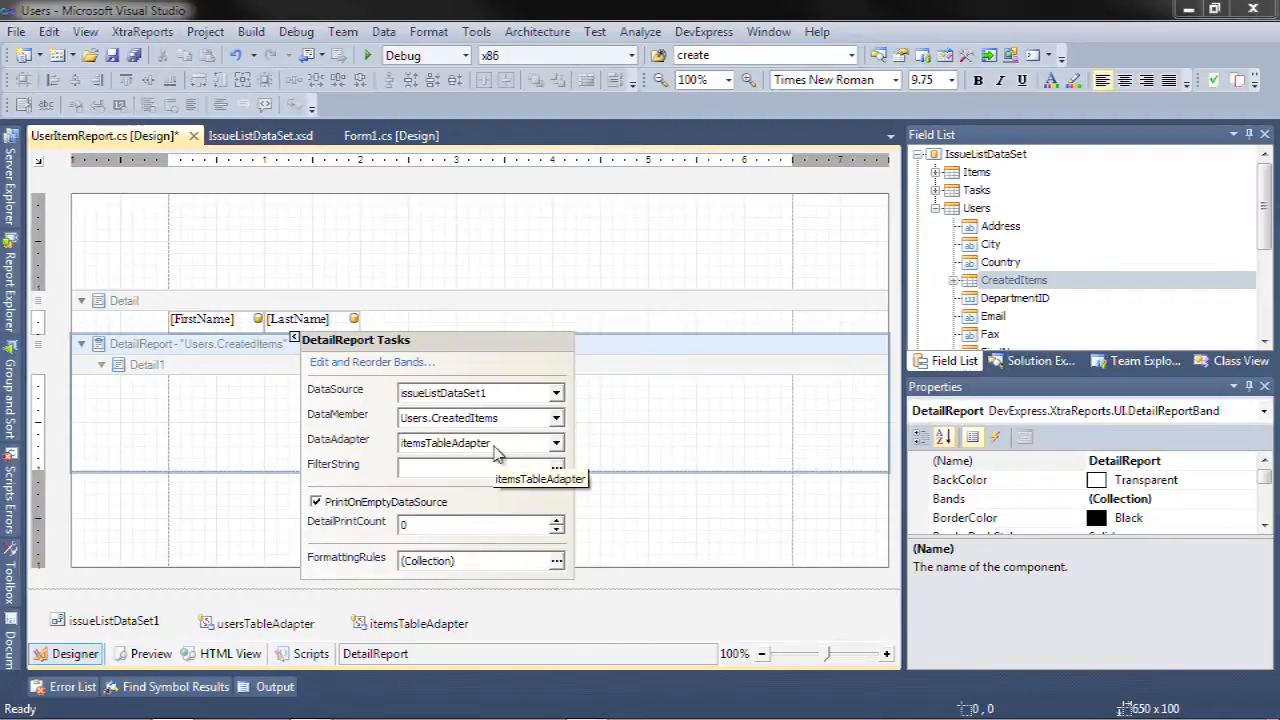
left_click(229, 352)
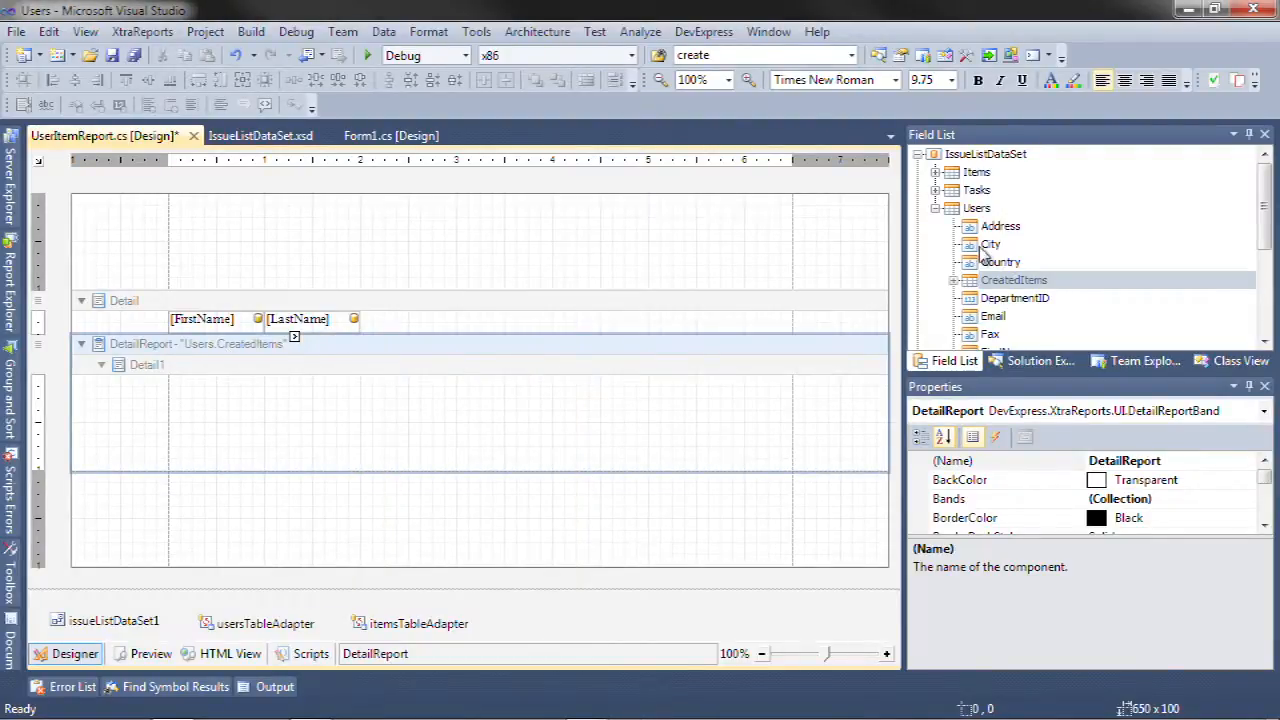
Stack wide CreatedItems Name and Description fields in the Detail1 band and reduce the band's height to about 46.
left_click(958, 283)
left_click(955, 281)
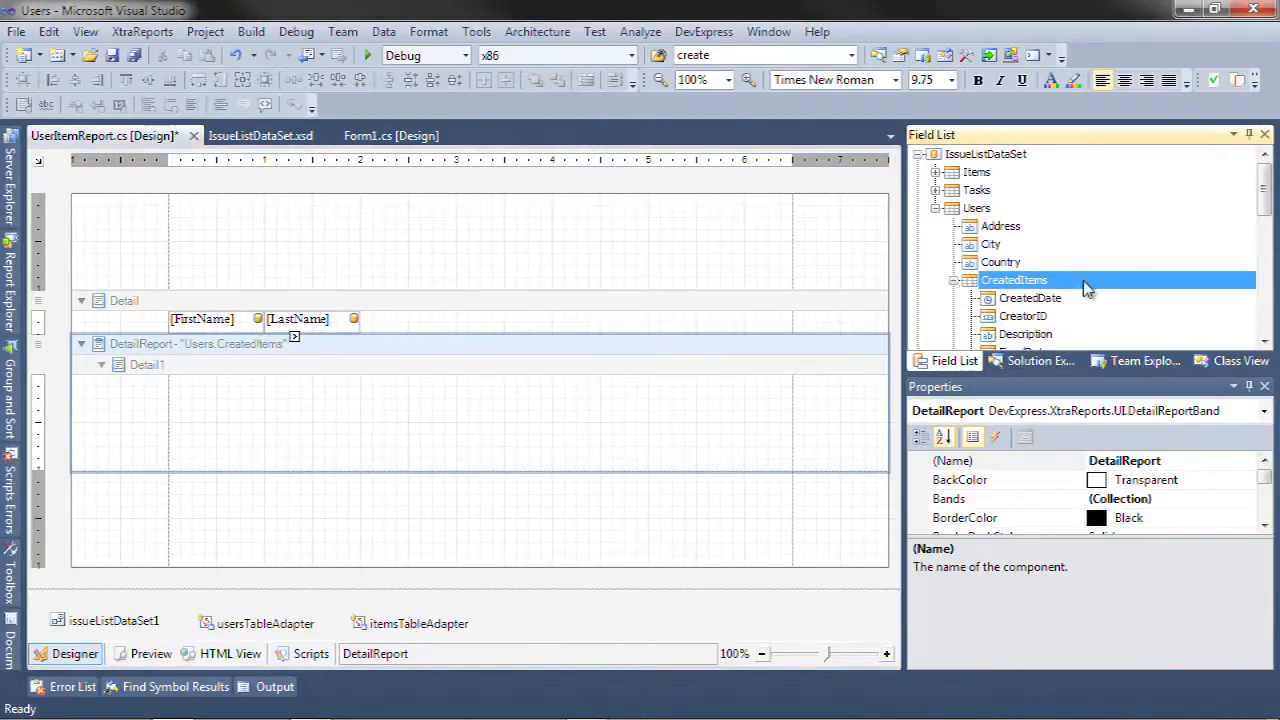
scroll(1087, 289, "down", 3)
left_click_drag(1015, 246, 789, 401)
left_click_drag(1030, 174, 788, 409)
left_click(669, 465)
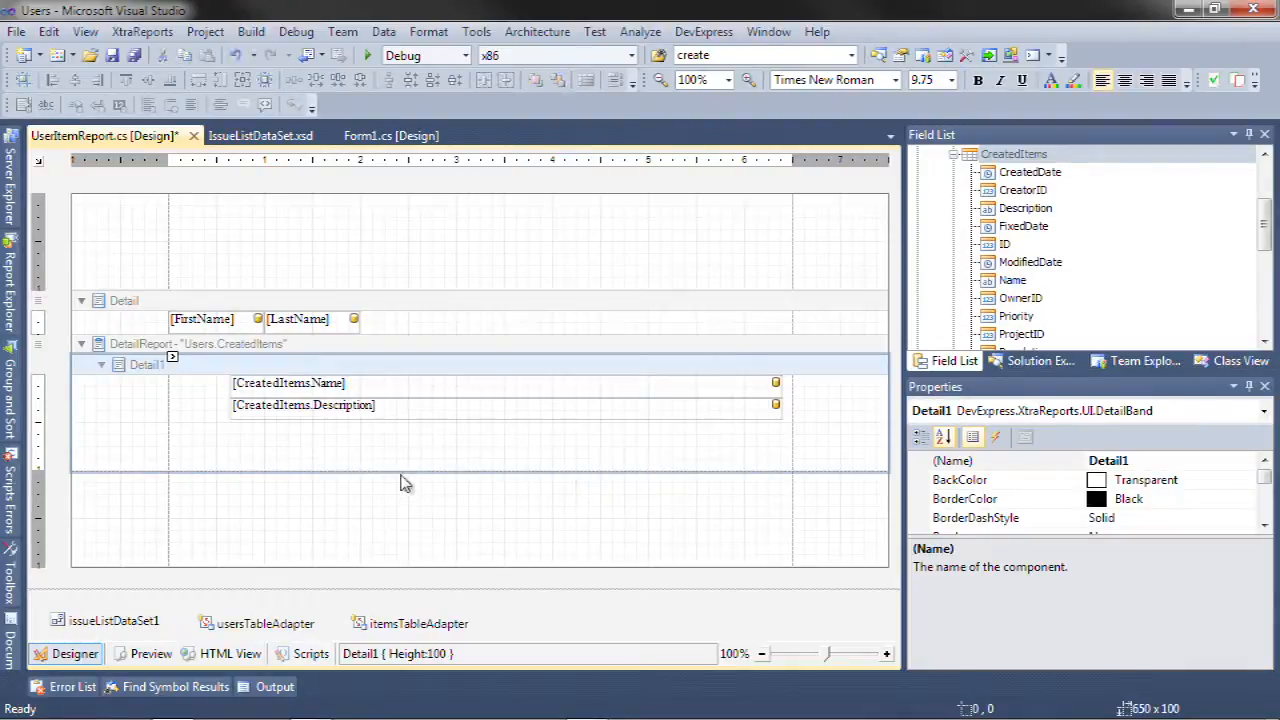
left_click_drag(403, 469, 430, 414)
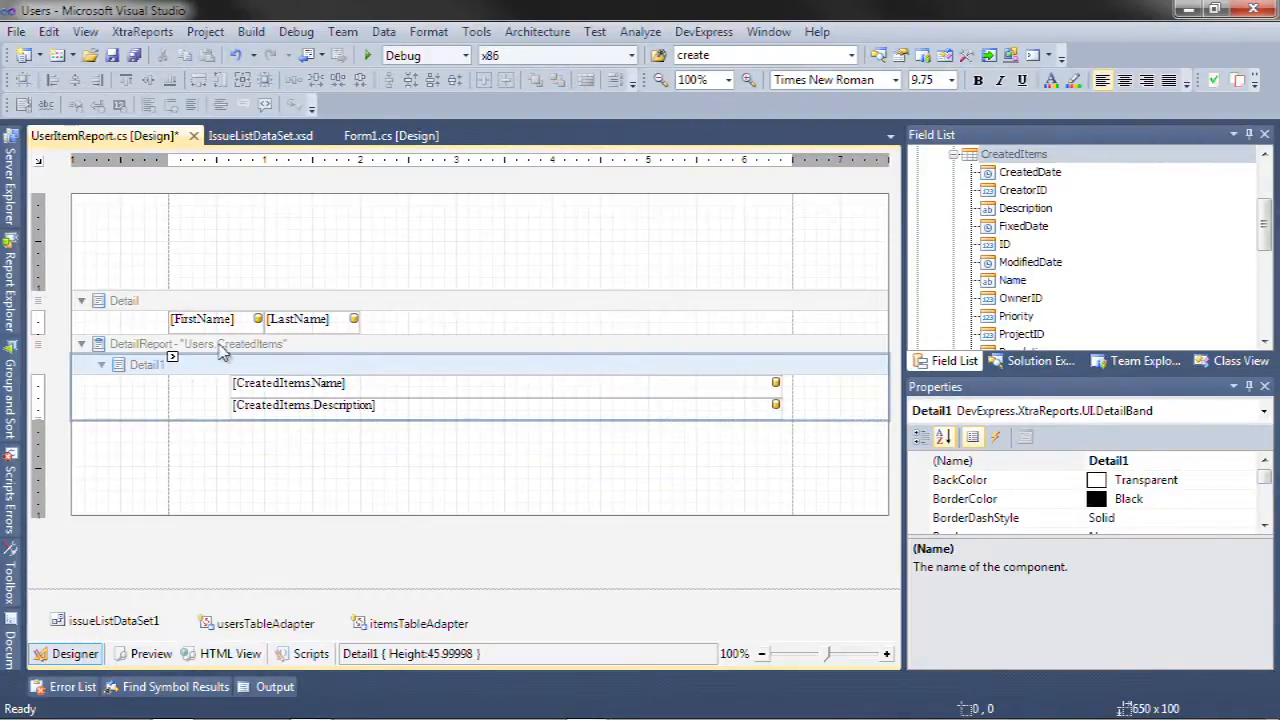
Check the CreatedItems detail report's data settings and insert a group header band into it.
left_click(243, 345)
left_click(294, 338)
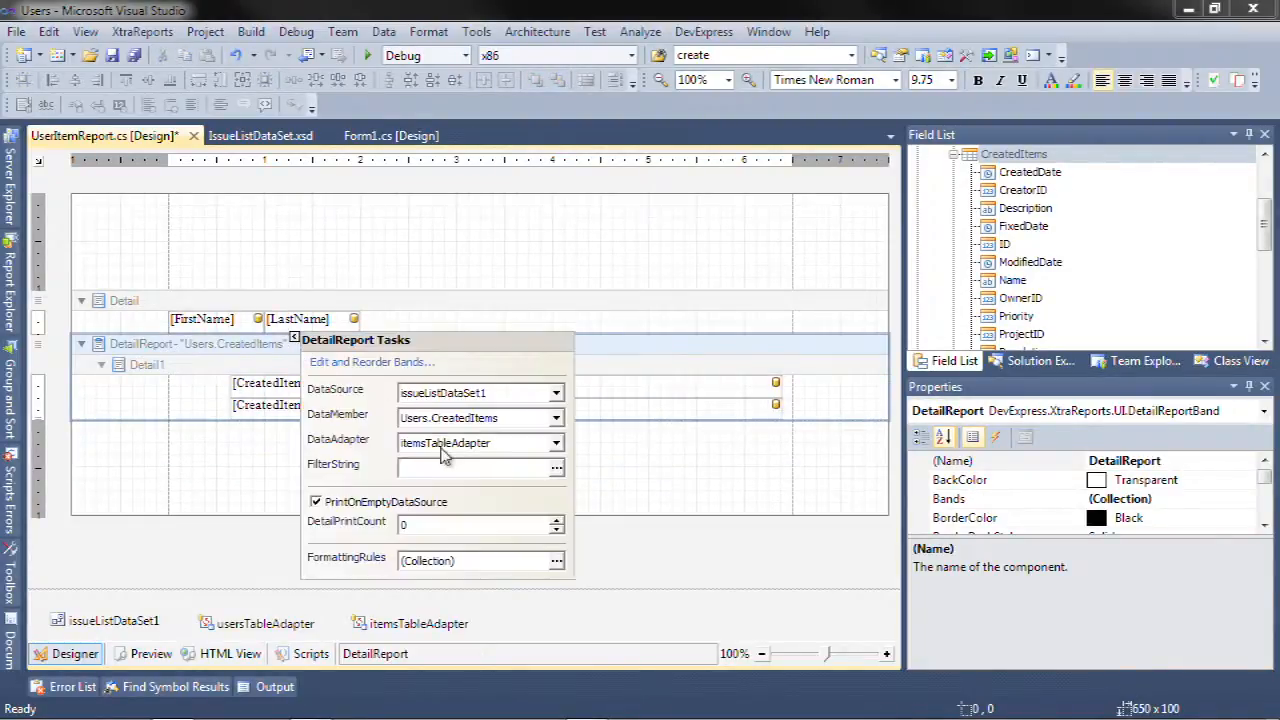
right_click(214, 341)
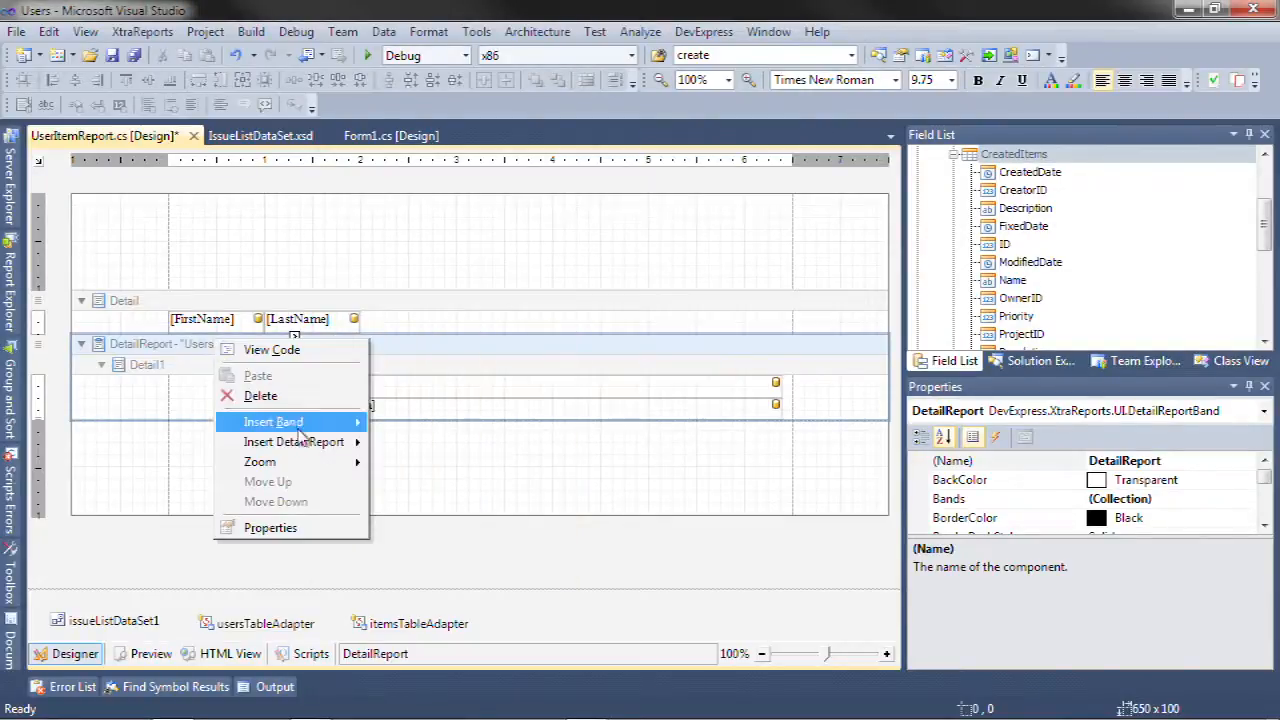
mouse_move(300, 424)
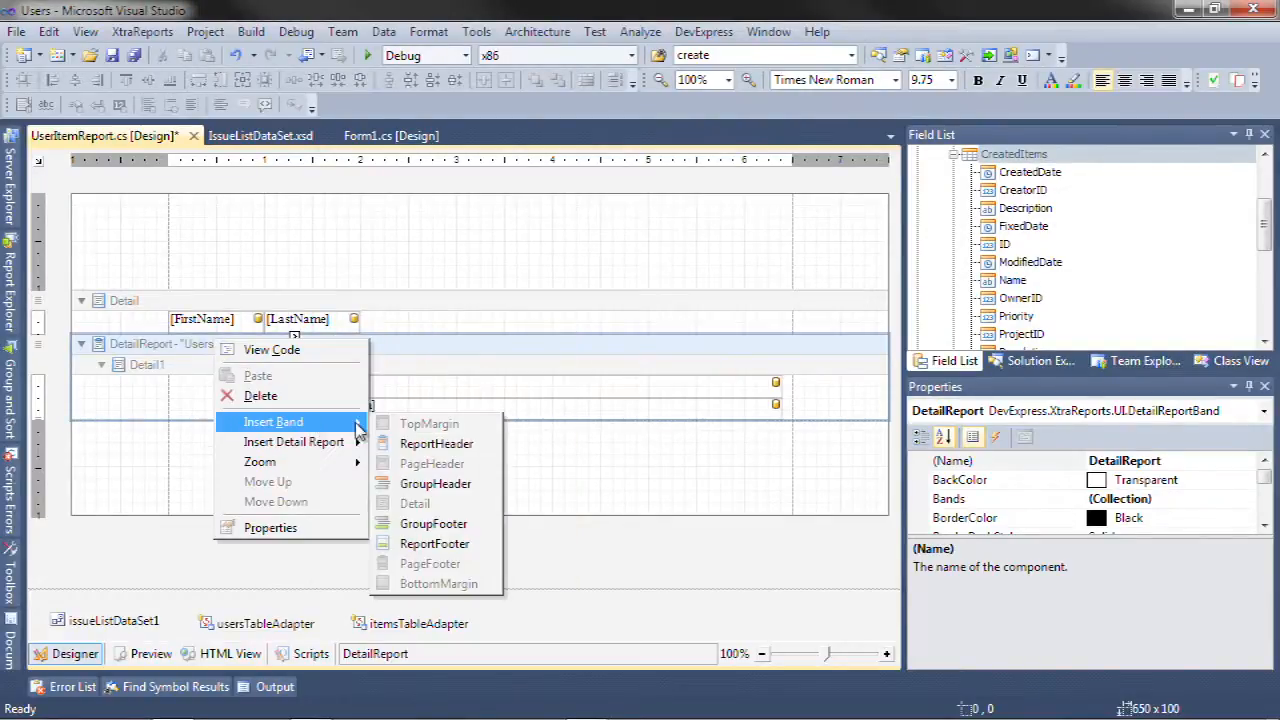
left_click(440, 483)
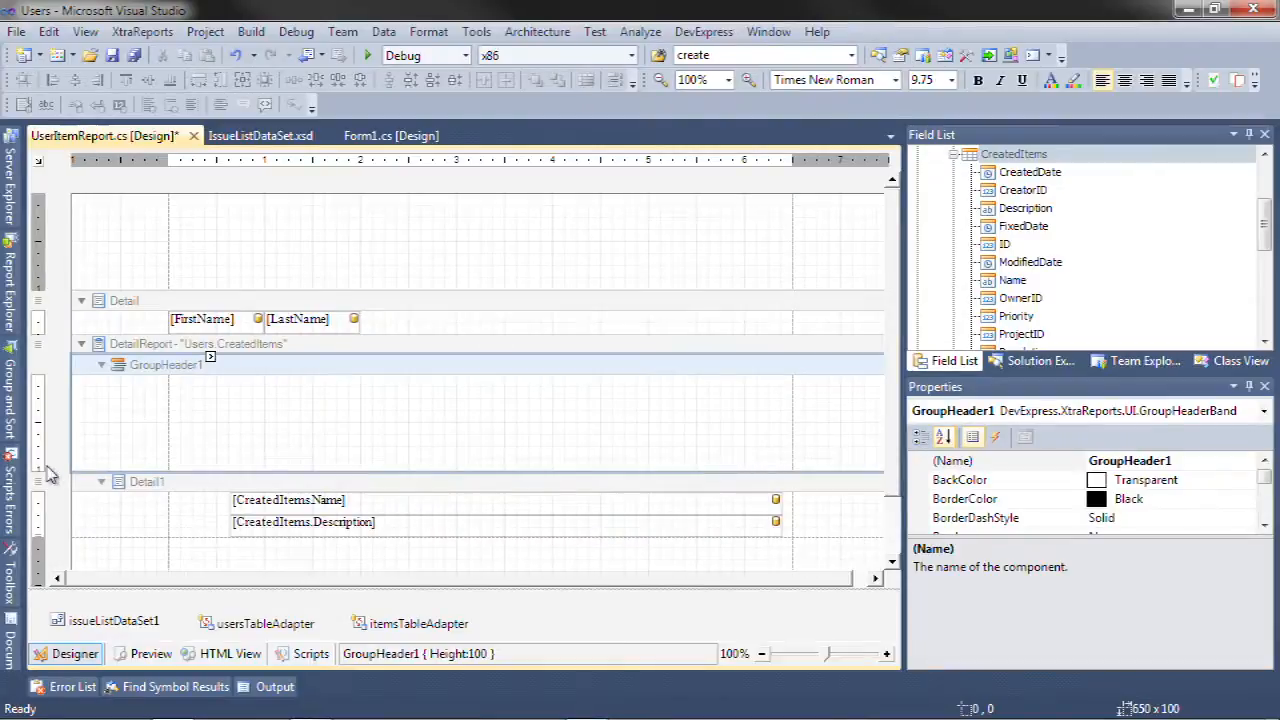
Add a label reading Created Items at the top of the new group header, indented to 35.
left_click(10, 590)
left_click_drag(135, 563, 259, 381)
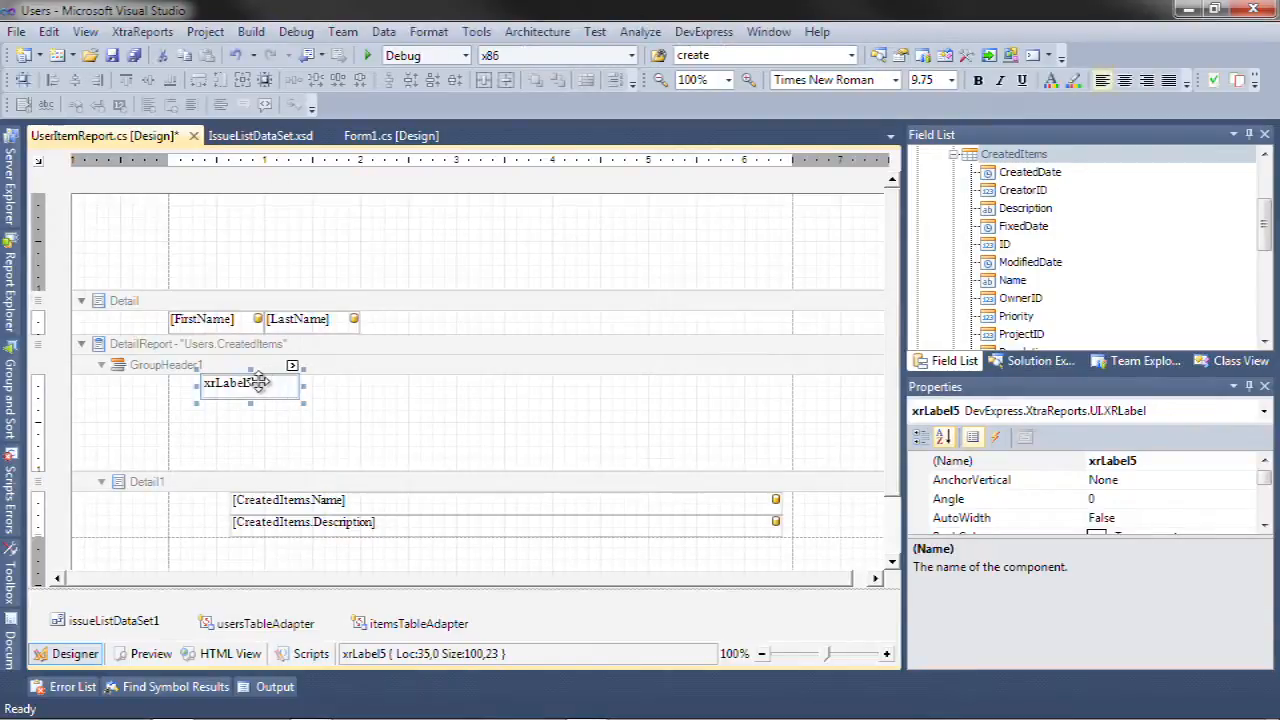
double_click(259, 381)
type("Created Items")
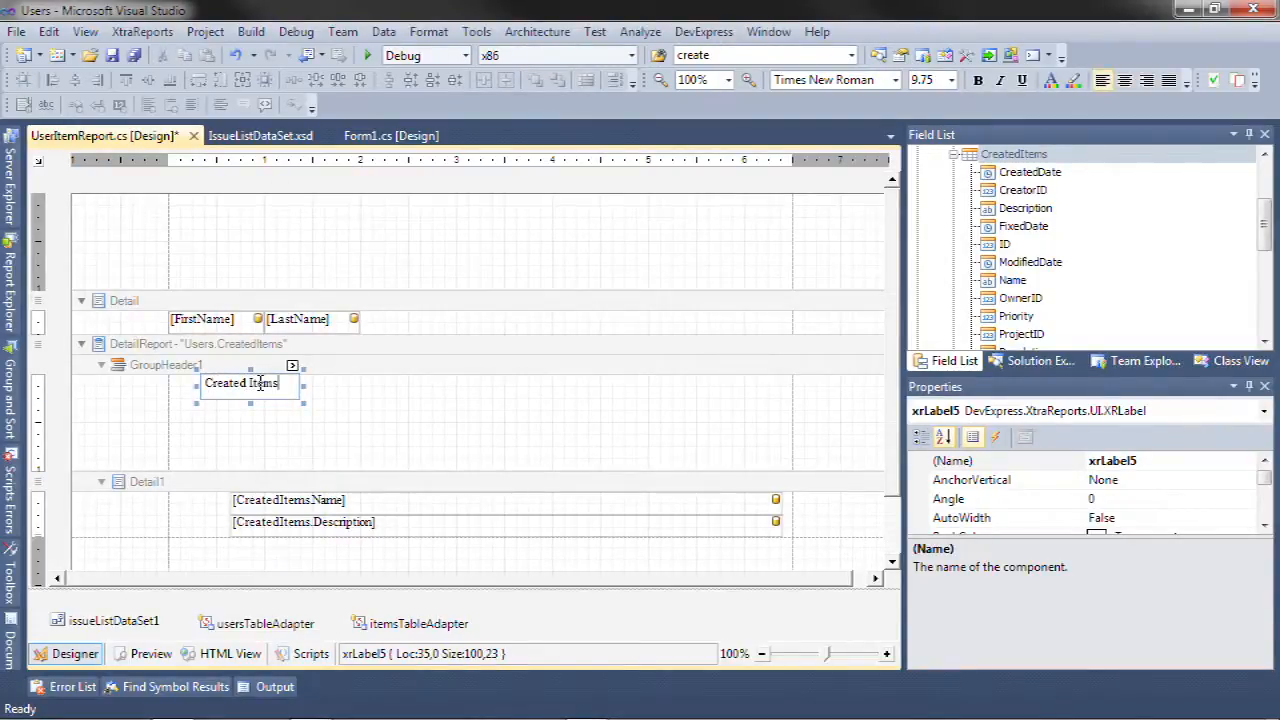
left_click(220, 421)
Widen the Created Items label to the page's right margin and shrink its group header band to fit.
left_click(294, 382)
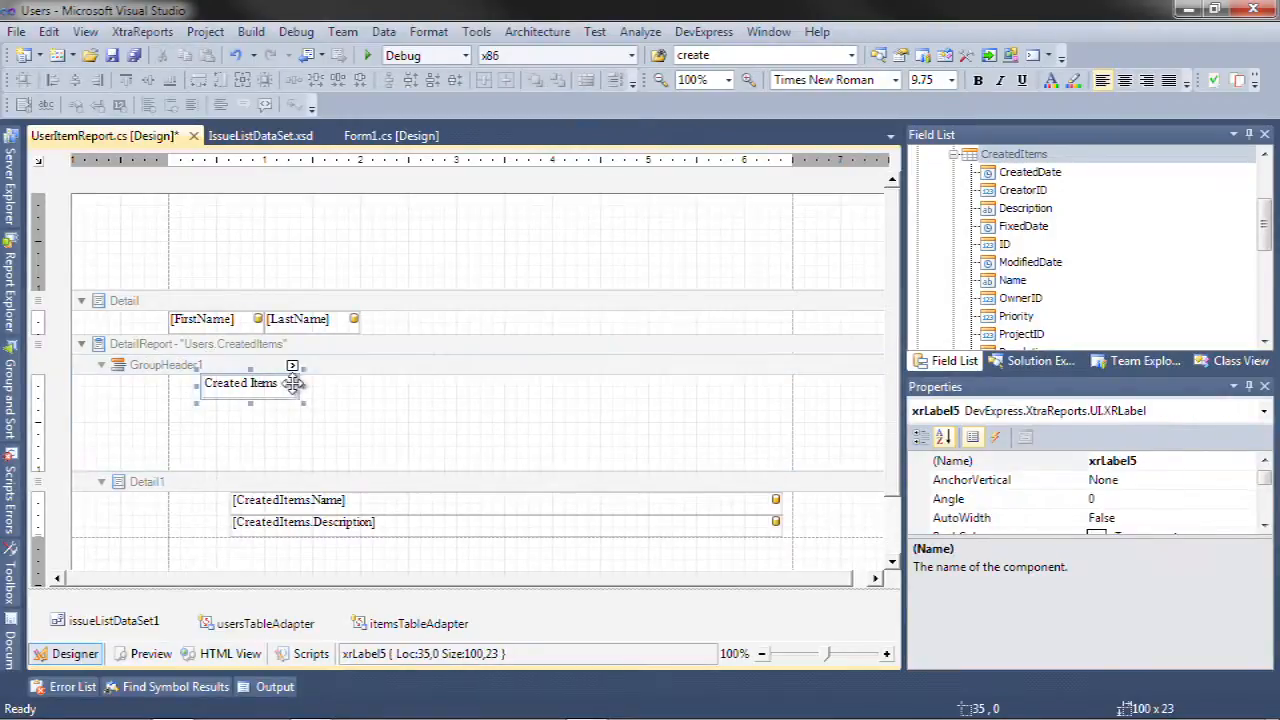
left_click_drag(304, 385, 801, 389)
left_click_drag(709, 472, 720, 398)
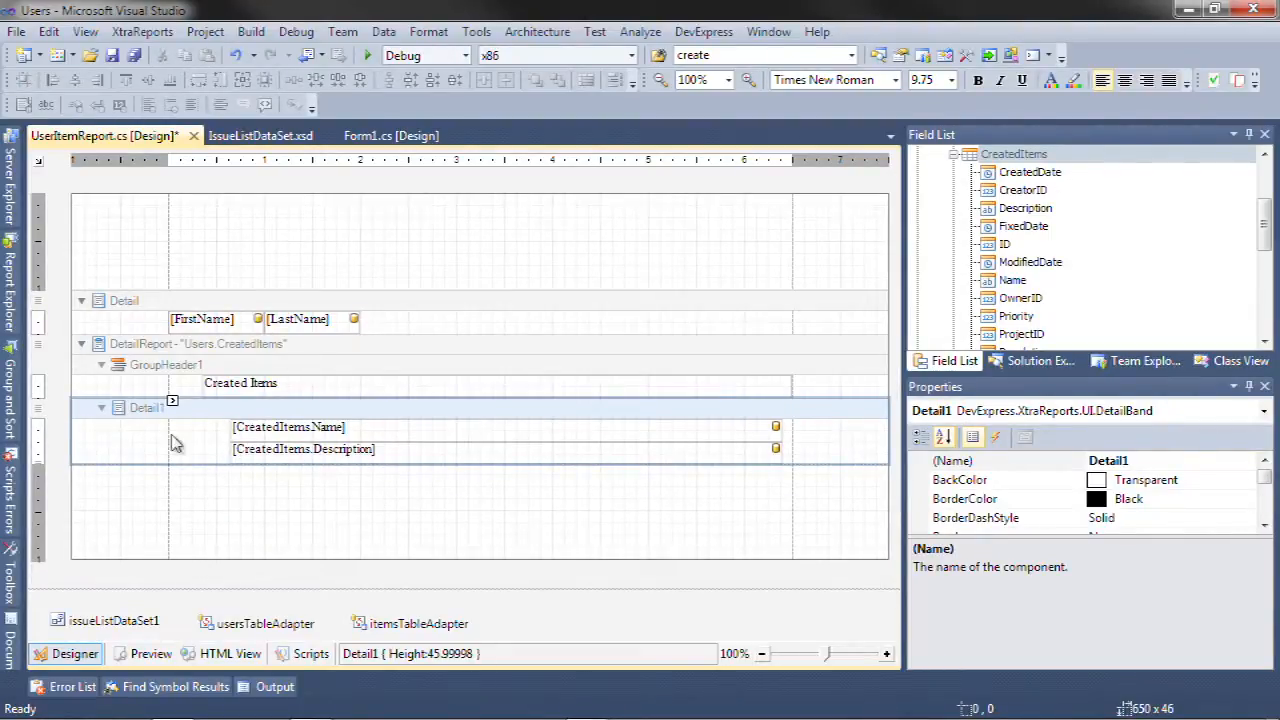
Insert a second detail report bound to the OwnedItems relation under the main Detail band.
left_click(166, 300)
right_click(228, 300)
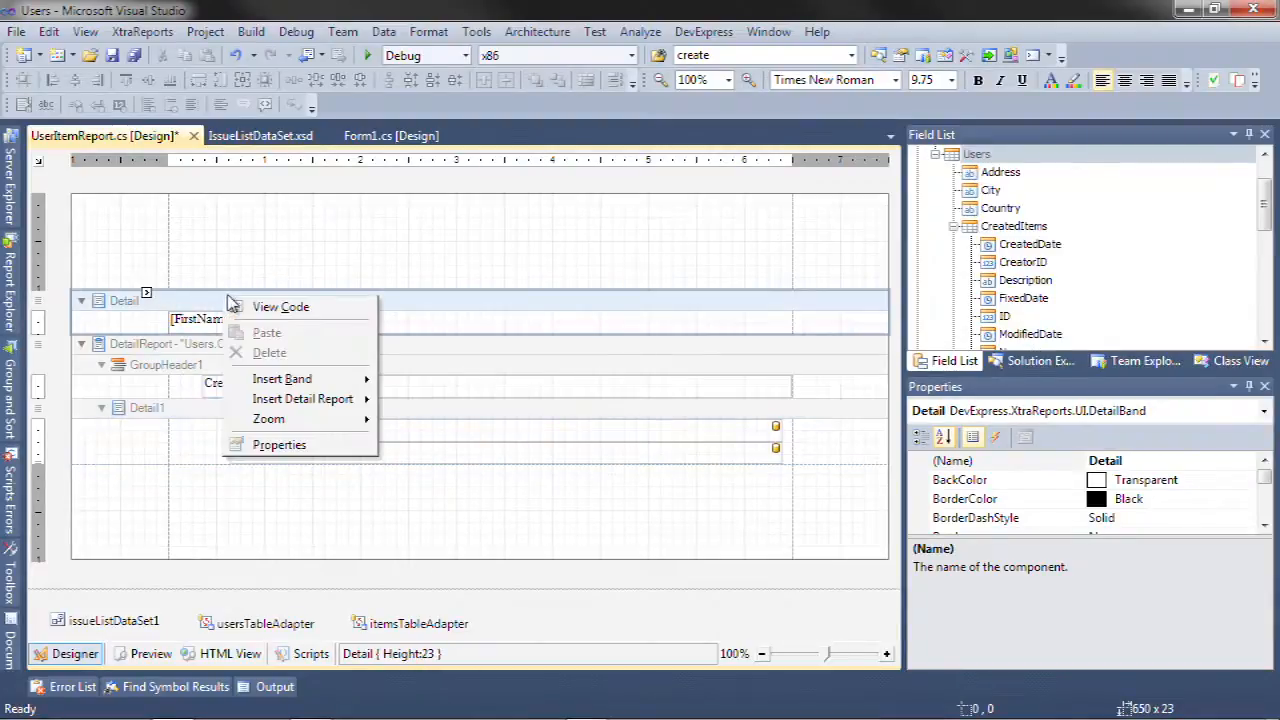
mouse_move(287, 400)
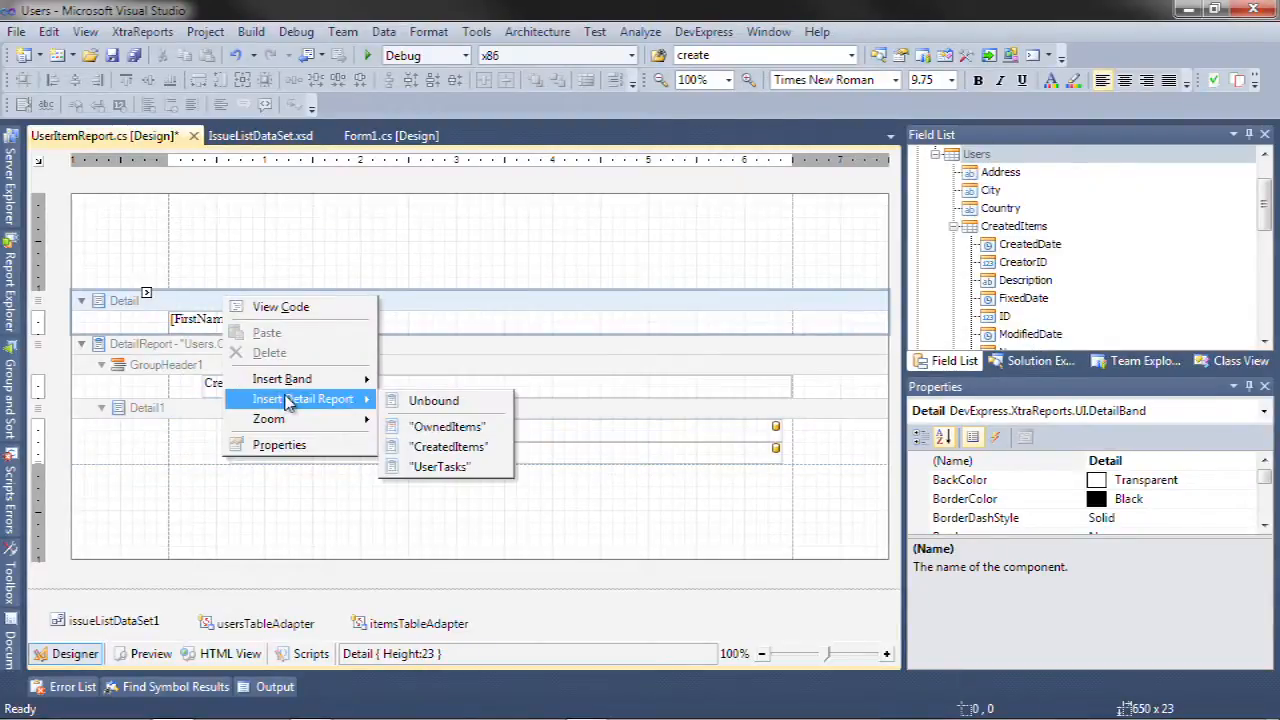
left_click(488, 428)
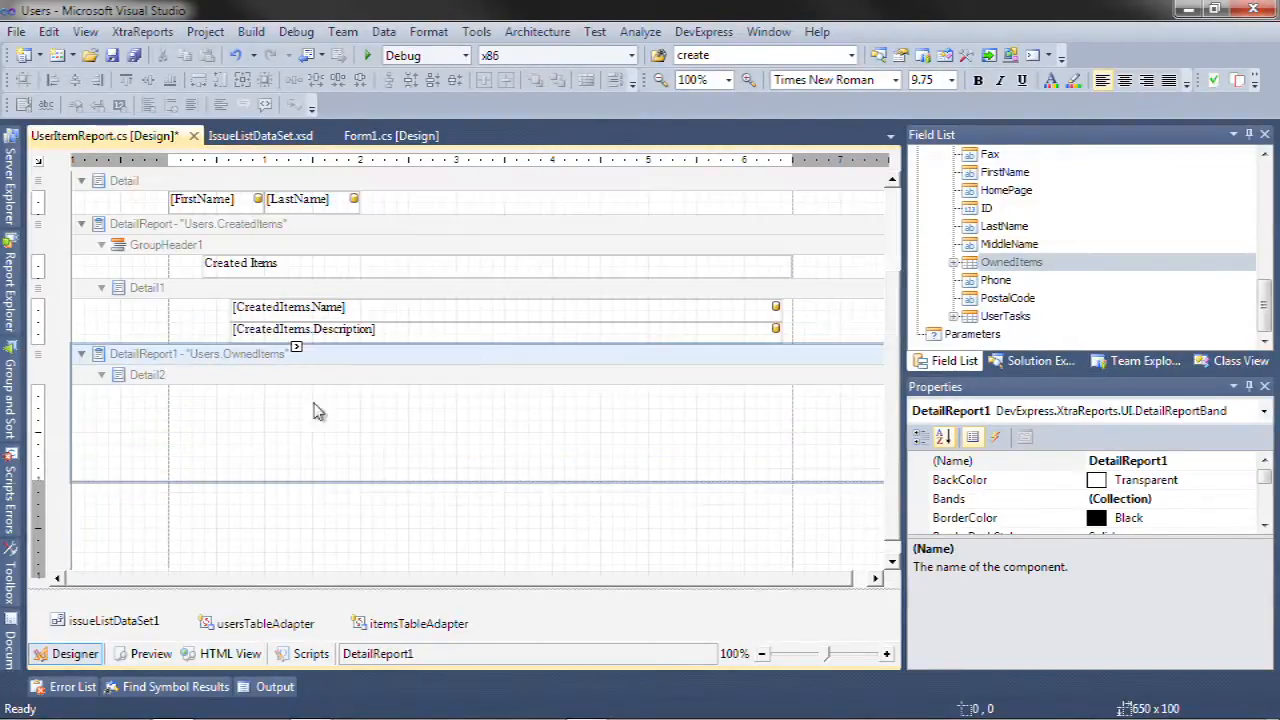
Set the OwnedItems detail report's data adapter to the project's ItemsTableAdapter.
left_click(296, 347)
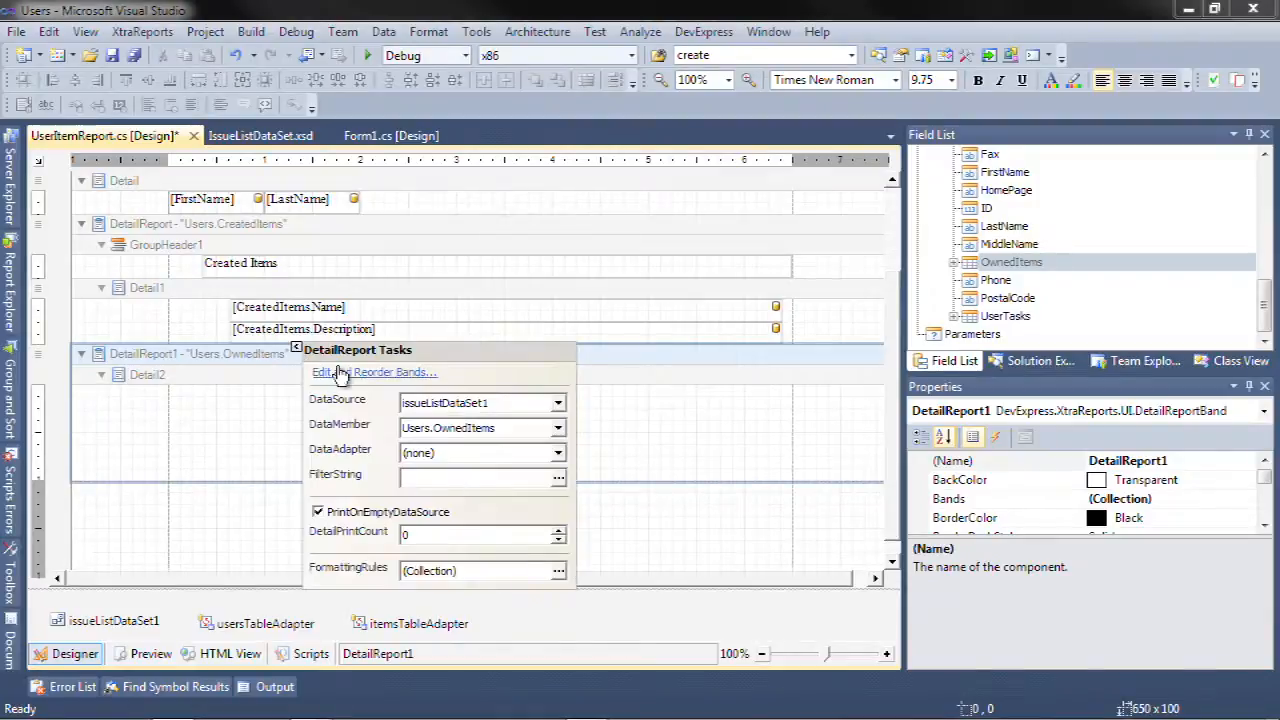
left_click(558, 453)
left_click(413, 530)
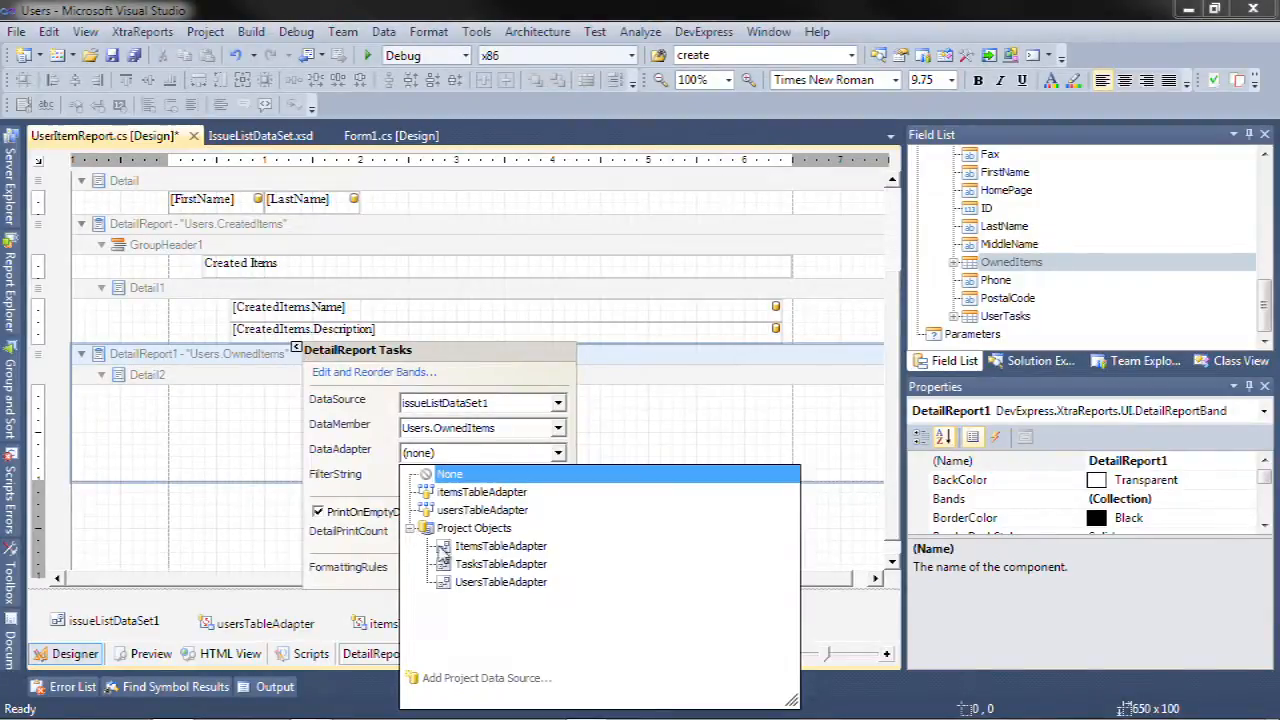
left_click(470, 547)
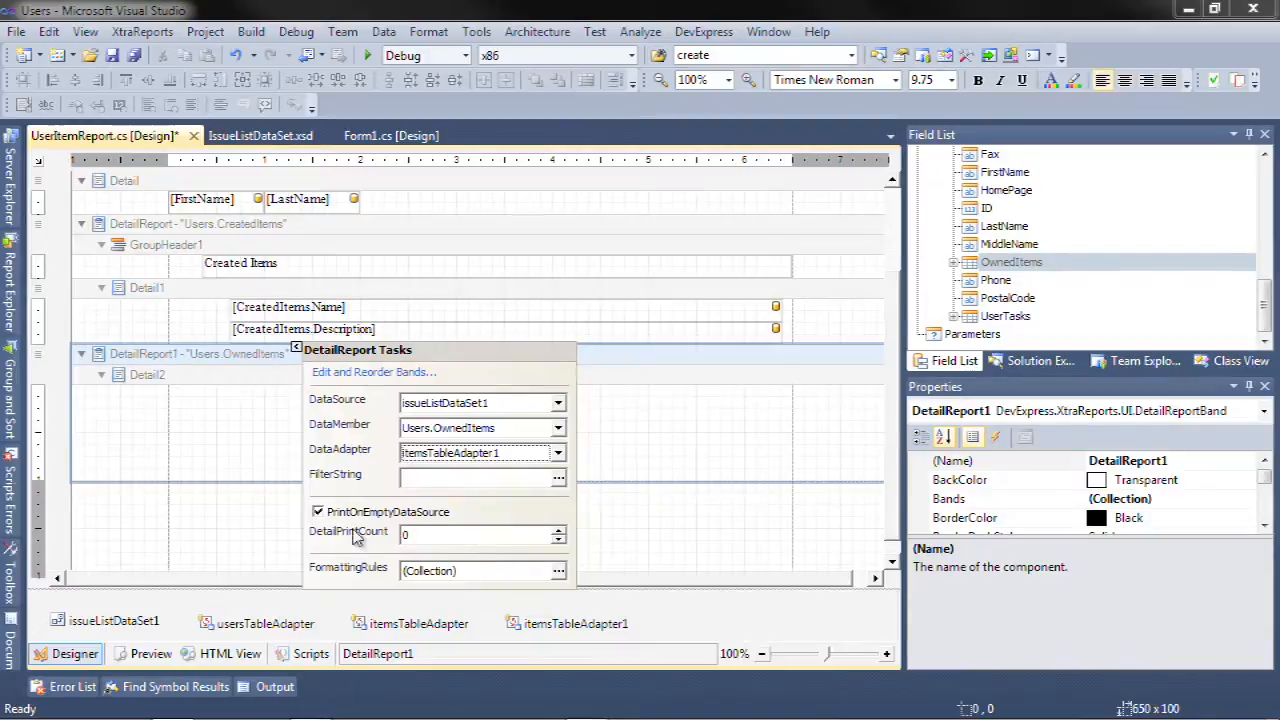
left_click(297, 350)
Stack wide OwnedItems Name and Description fields in the Detail2 band and reduce the band's height to about 46.
left_click(500, 403)
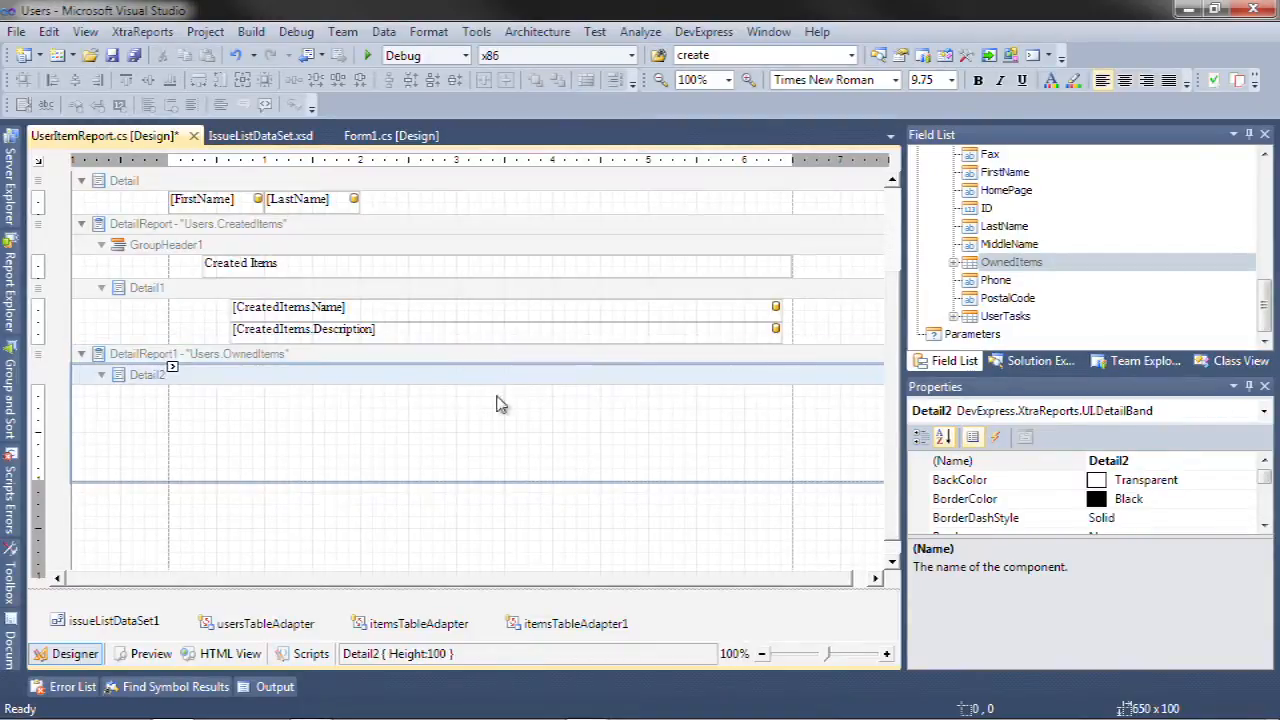
left_click(953, 263)
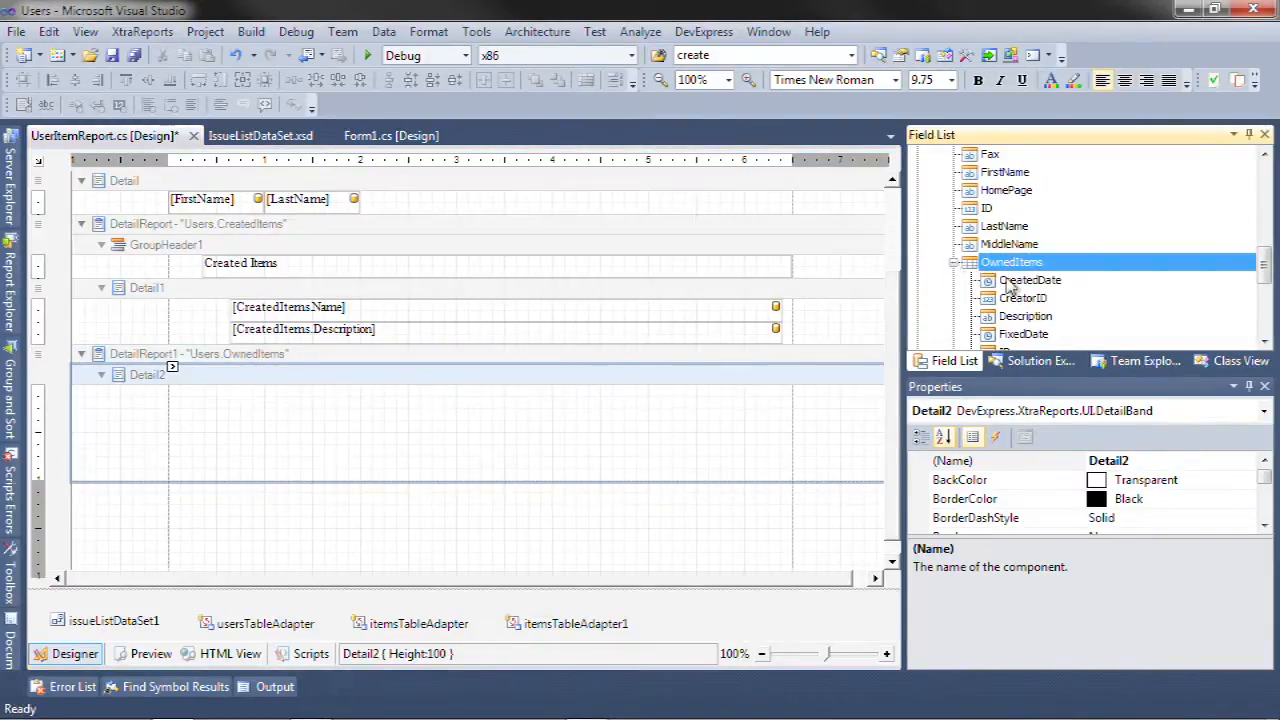
left_click(1085, 317)
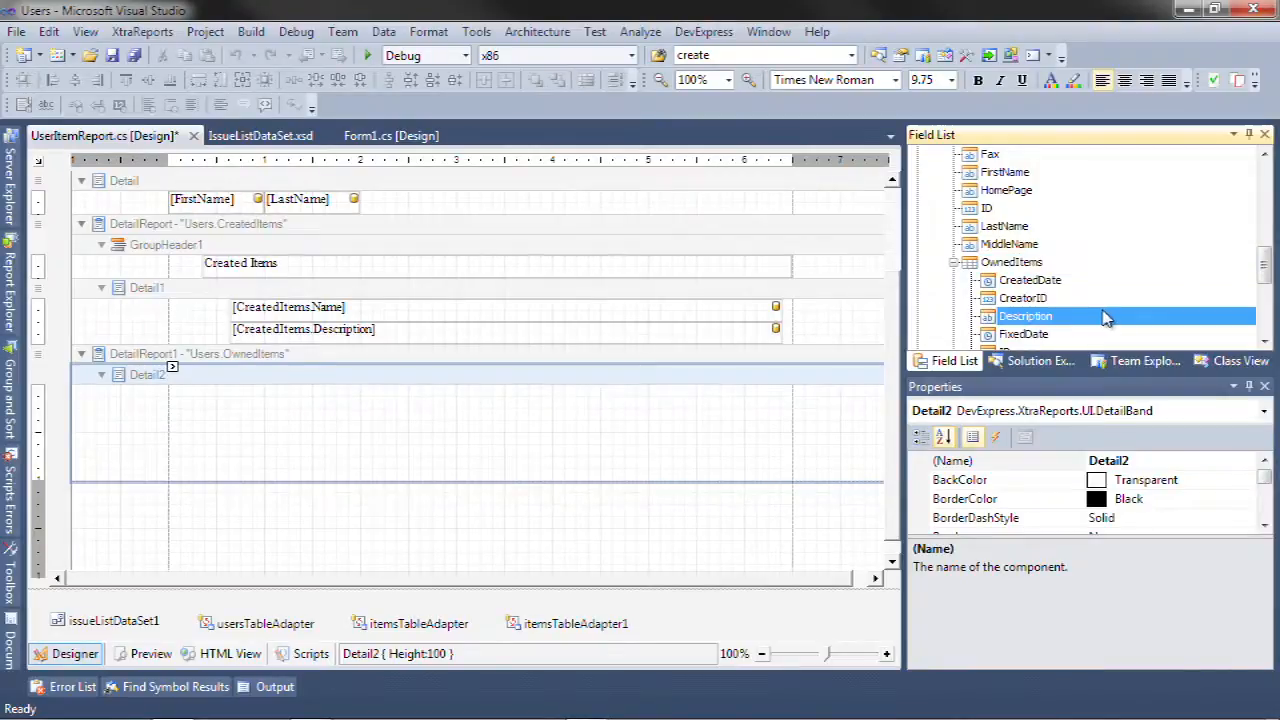
scroll(1103, 317, "down", 1)
left_click_drag(1027, 334, 788, 425)
left_click_drag(1025, 265, 286, 425)
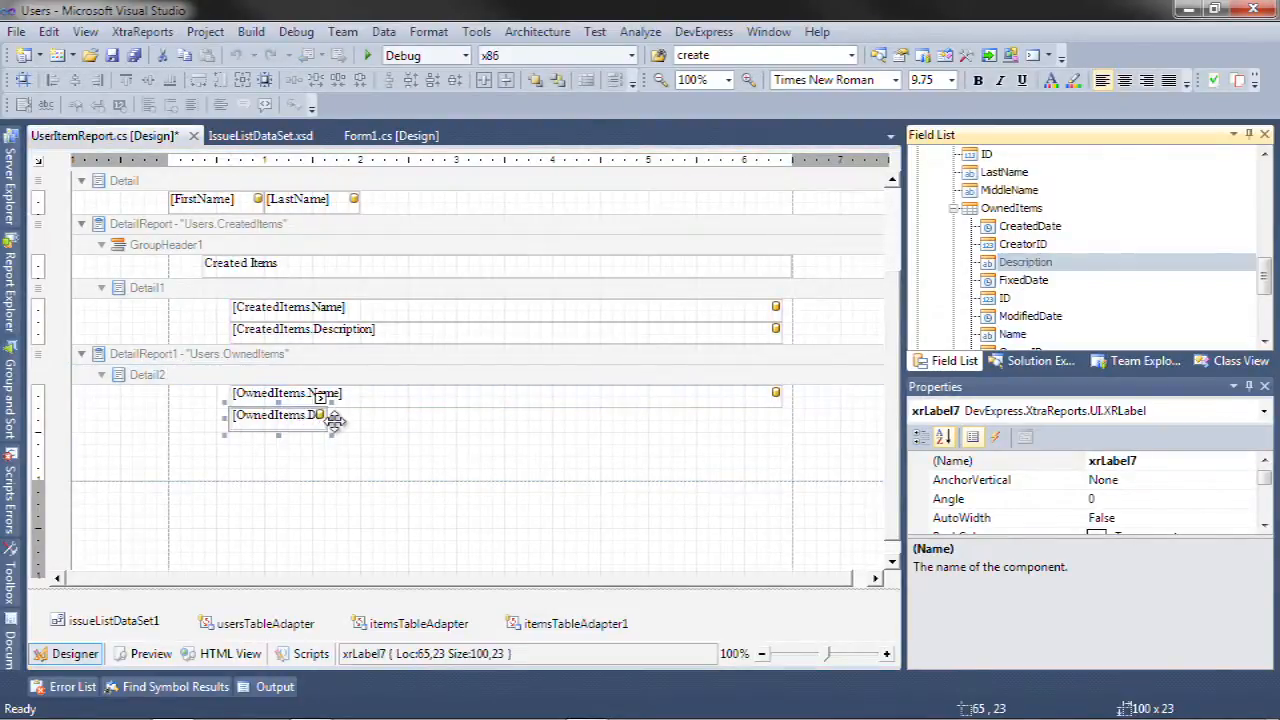
left_click_drag(330, 419, 789, 430)
left_click_drag(341, 480, 341, 432)
Check the OwnedItems detail report's data settings and insert a group header band into it.
left_click(280, 392)
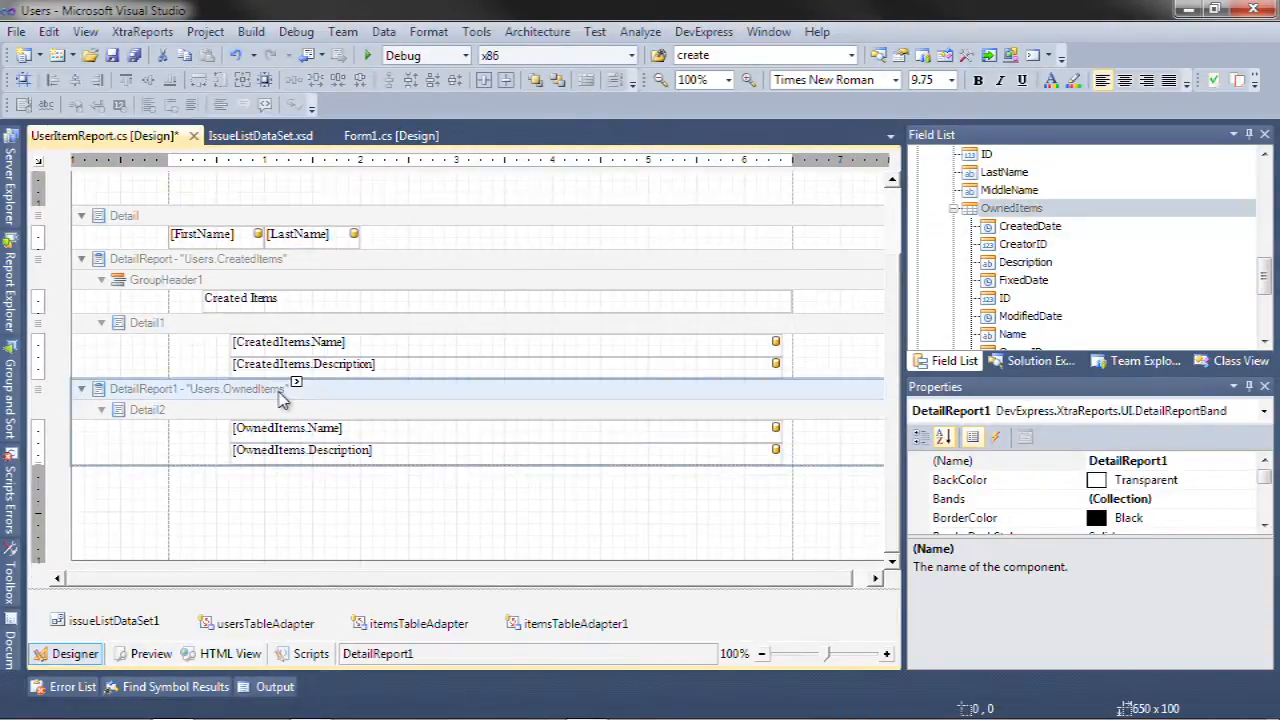
left_click(296, 385)
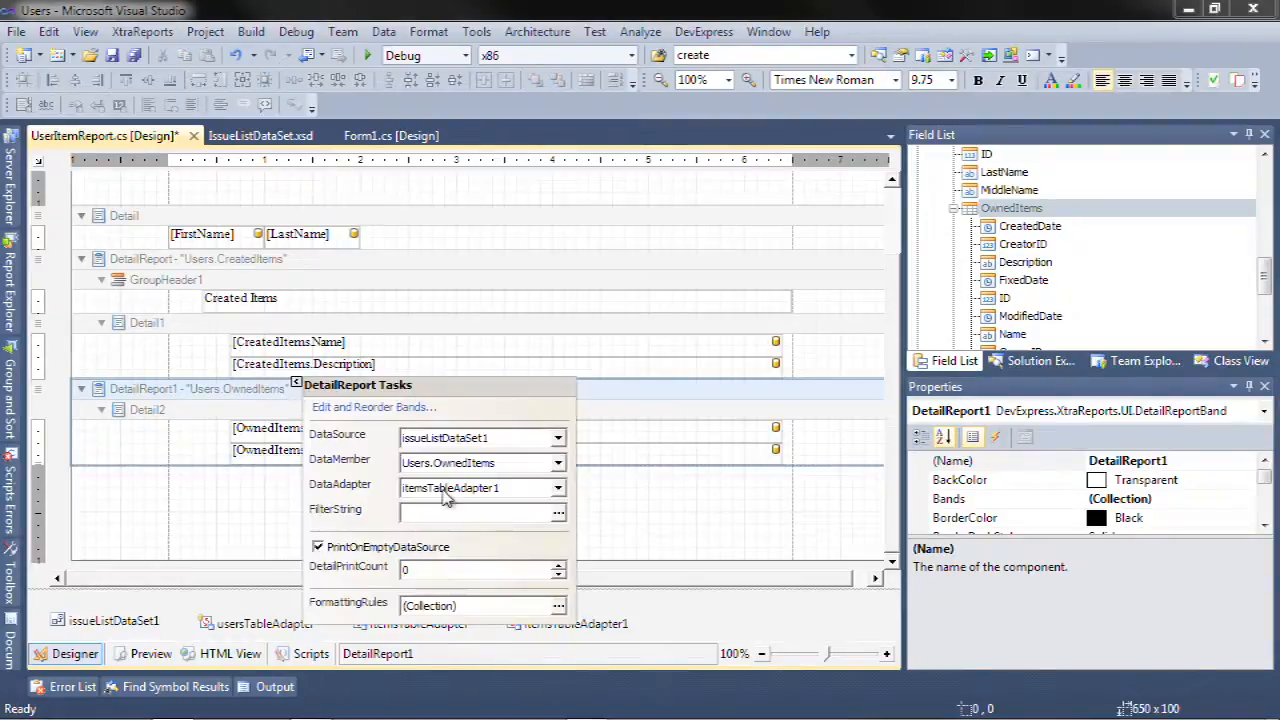
right_click(265, 402)
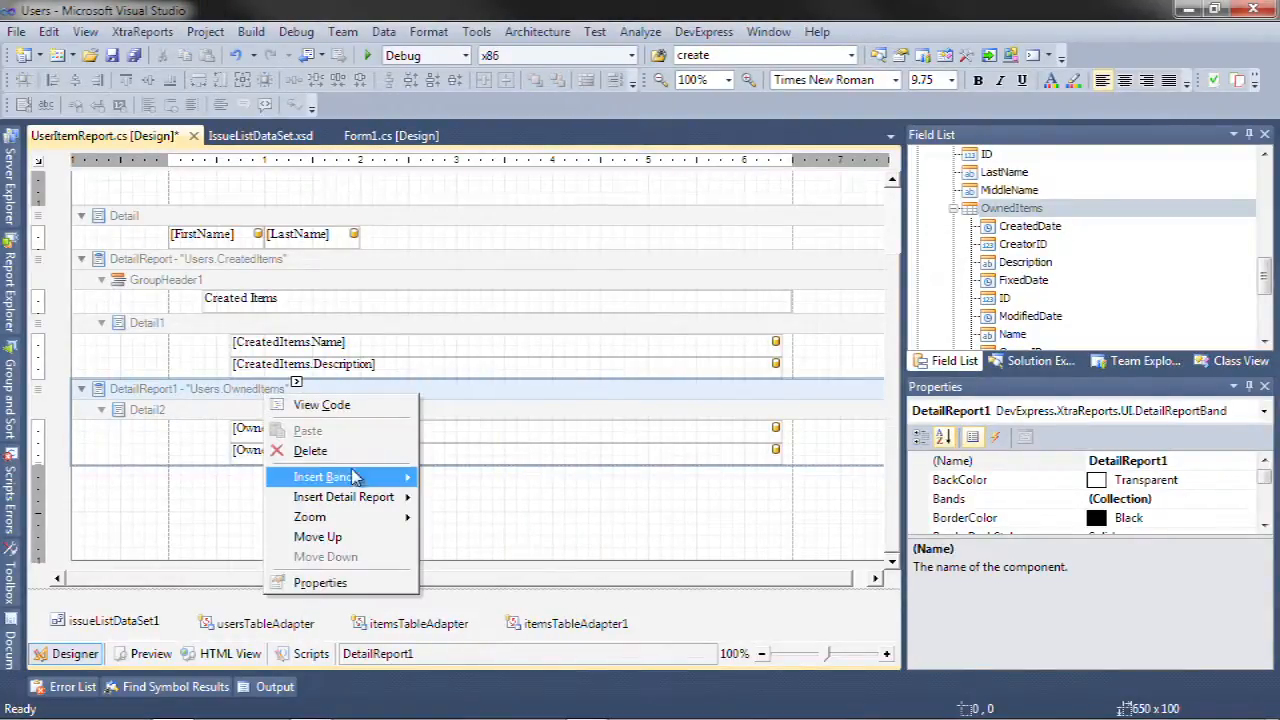
mouse_move(352, 477)
left_click(485, 538)
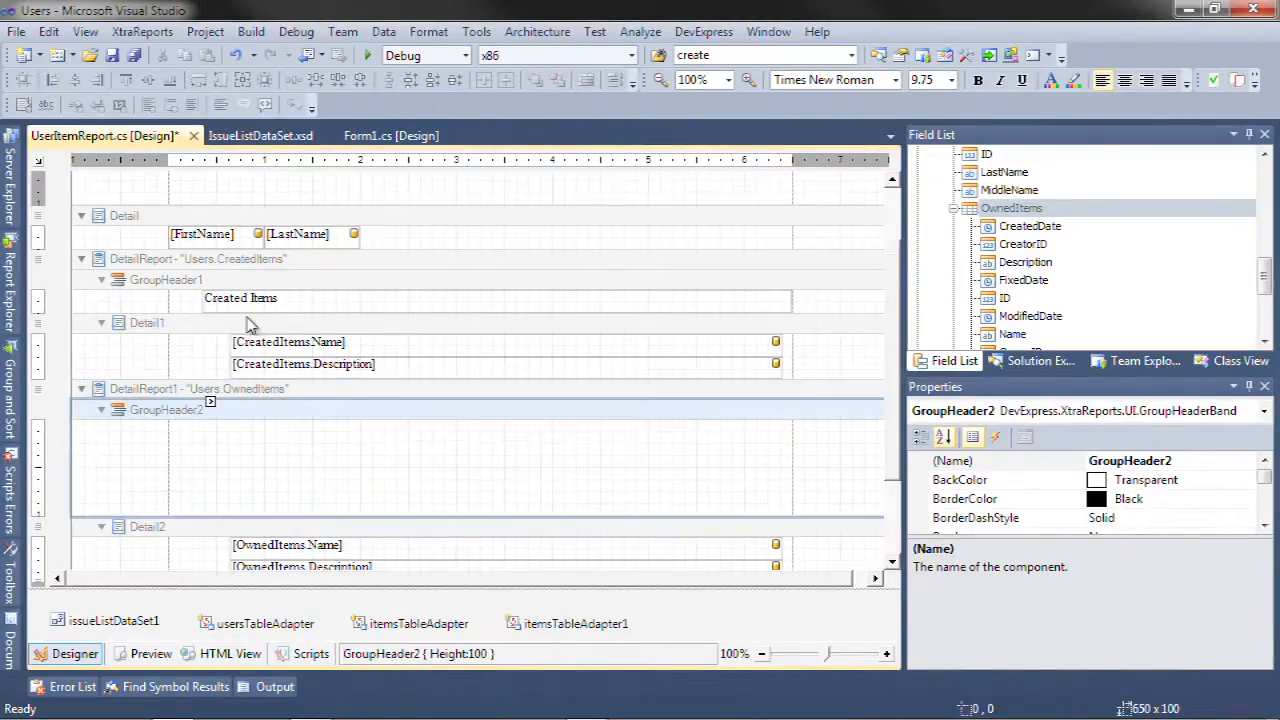
Copy the Created Items label into the OwnedItems group header and position it at 35, 0.
left_click(250, 300)
key("ctrl+c")
left_click(264, 462)
key("ctrl+v")
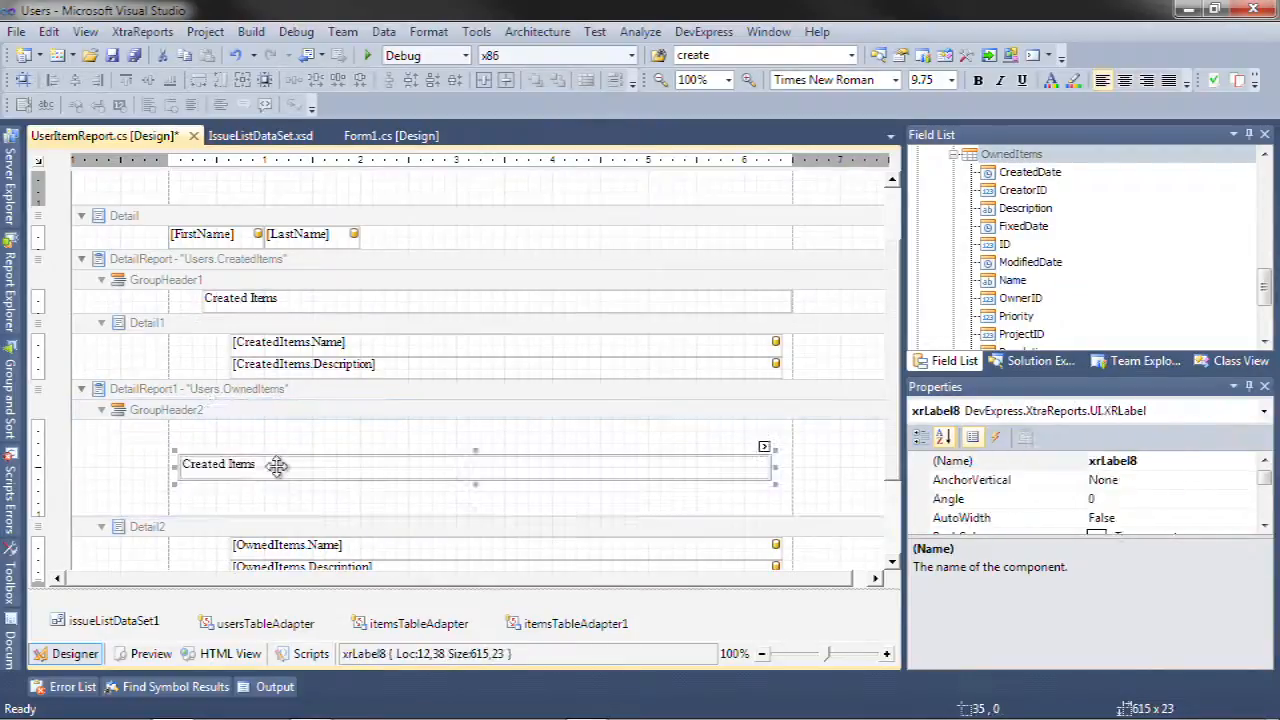
left_click_drag(326, 463, 349, 437)
Change the copied label's text to Owned Items and shrink its group header band to fit.
double_click(329, 432)
type("Own")
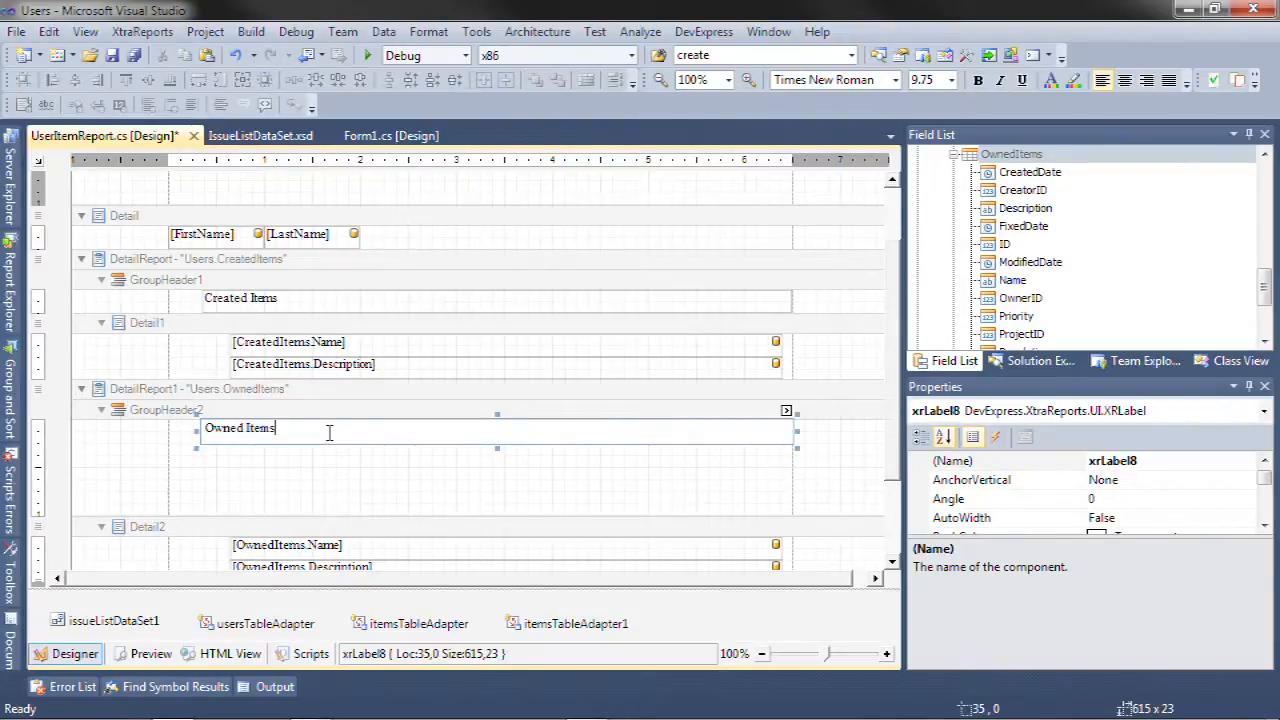
left_click(302, 528)
left_click_drag(306, 516, 330, 443)
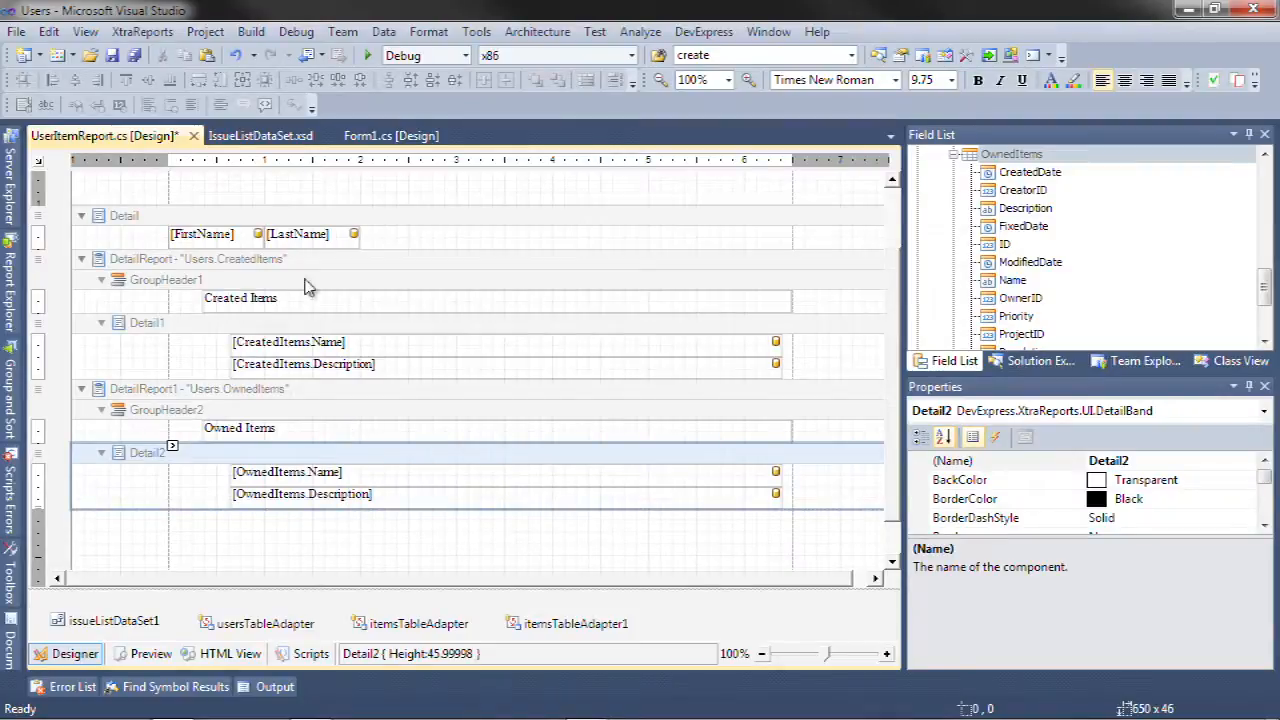
Insert a third detail report bound to the UserTasks relation under the main Detail band.
left_click(250, 220)
right_click(250, 218)
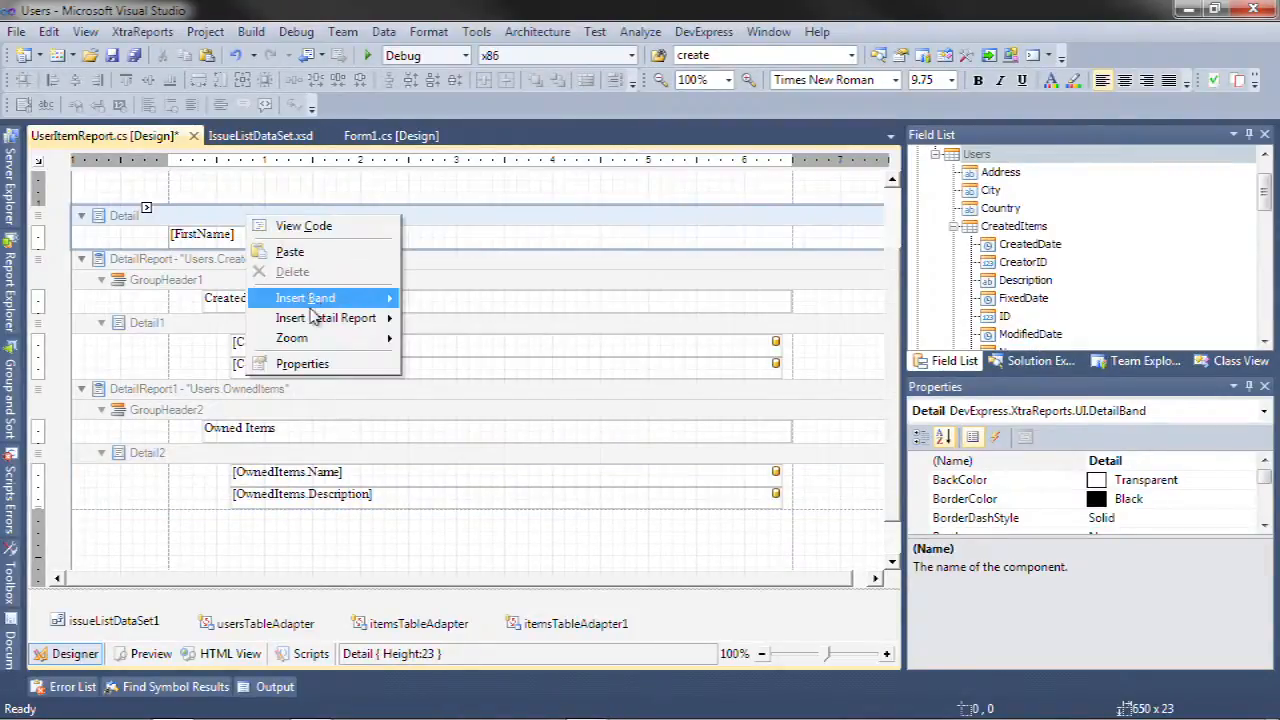
mouse_move(340, 318)
left_click(462, 385)
scroll(300, 500, "down", 3)
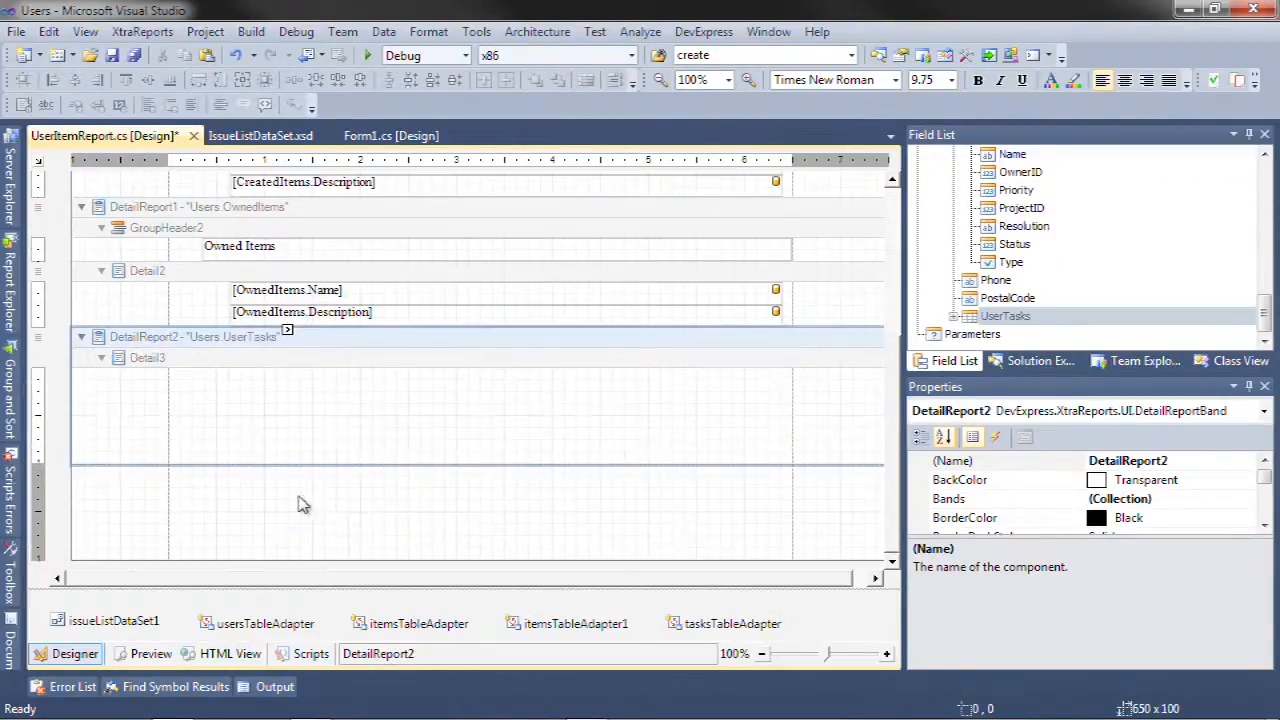
Place the UserTasks Name and Priority fields in one row of the Detail3 band, widening Name to 520 to meet Priority.
left_click(954, 317)
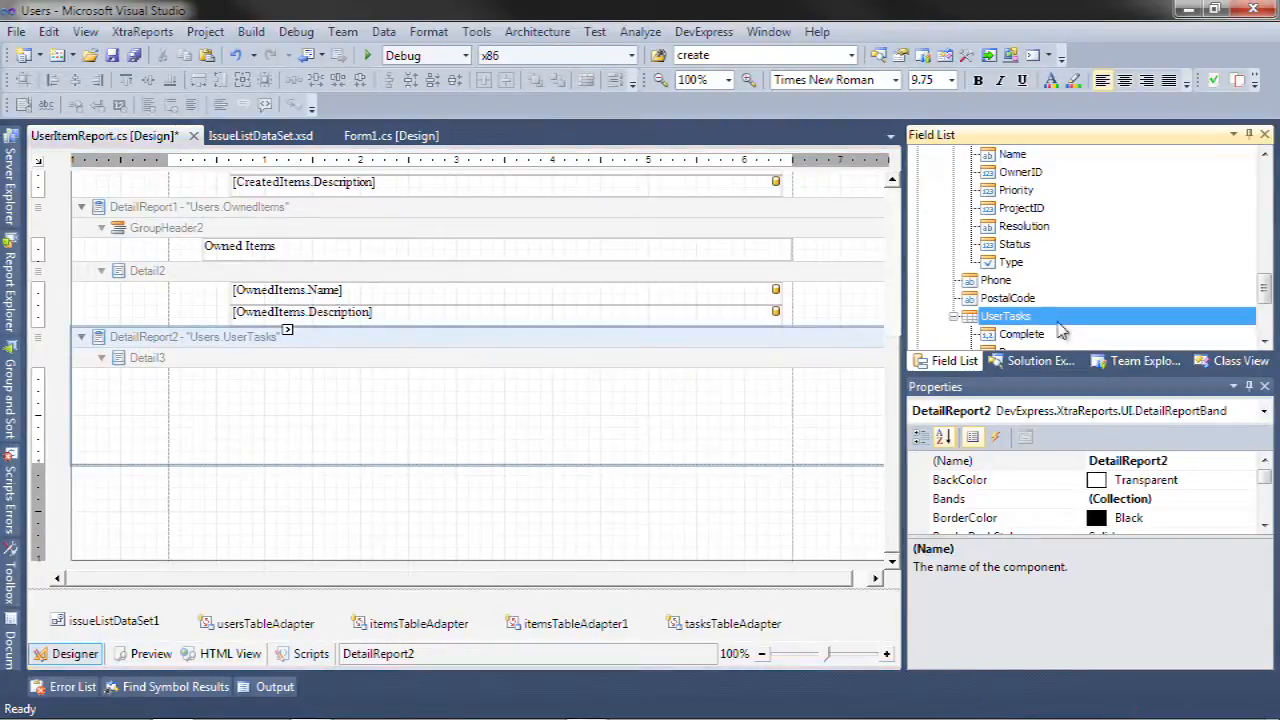
left_click_drag(1012, 244, 282, 381)
left_click_drag(1033, 279, 731, 377)
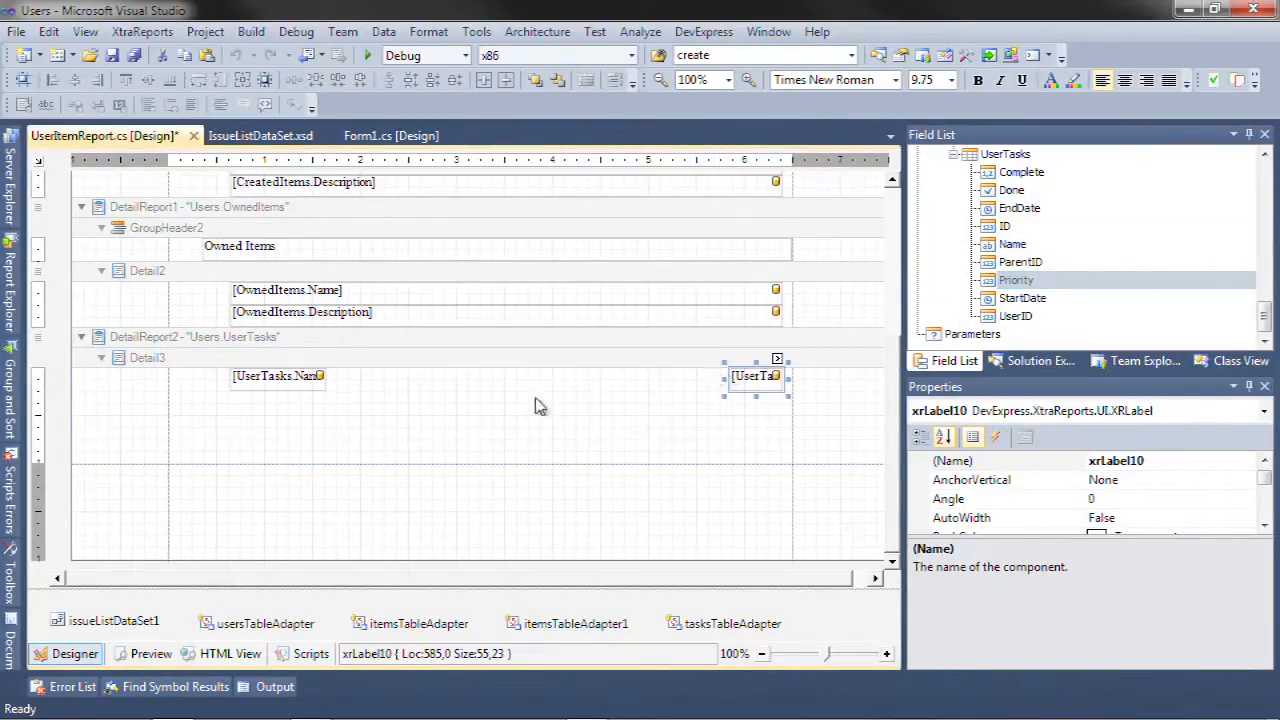
left_click(305, 377)
left_click_drag(335, 377, 733, 377)
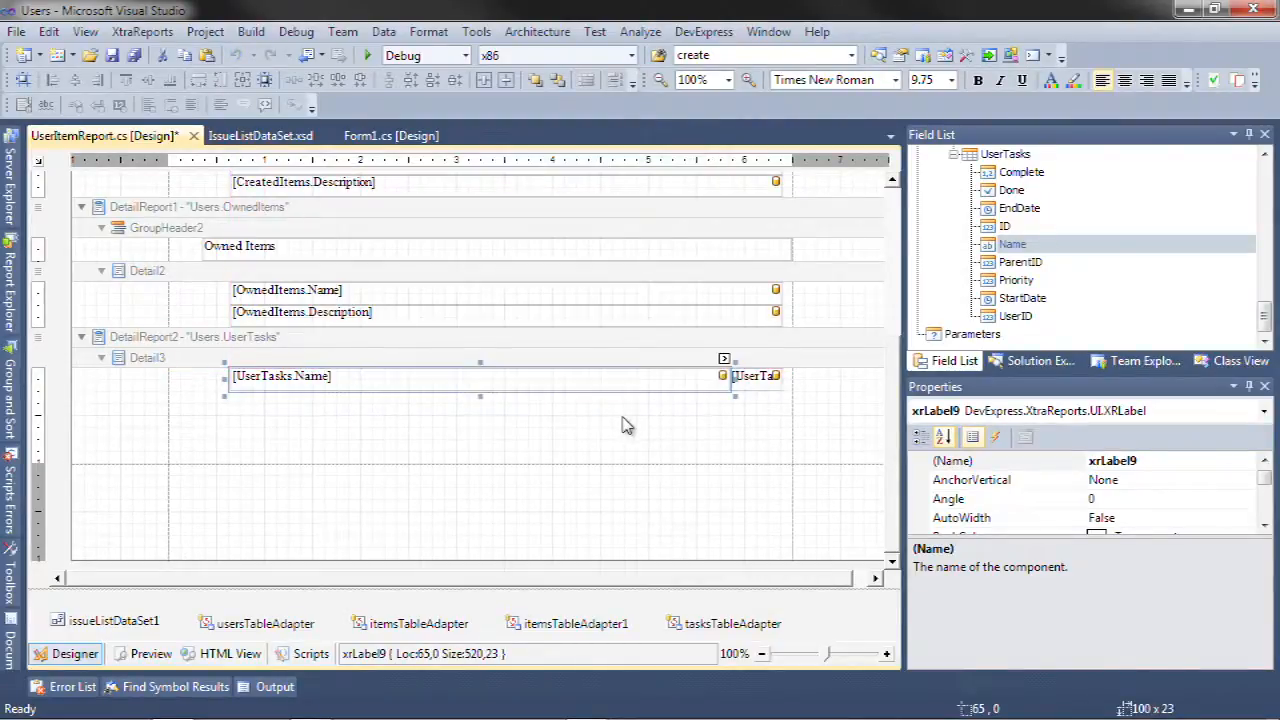
Insert a group header band into the UserTasks detail report.
left_click(351, 339)
right_click(350, 338)
mouse_move(422, 441)
mouse_move(420, 418)
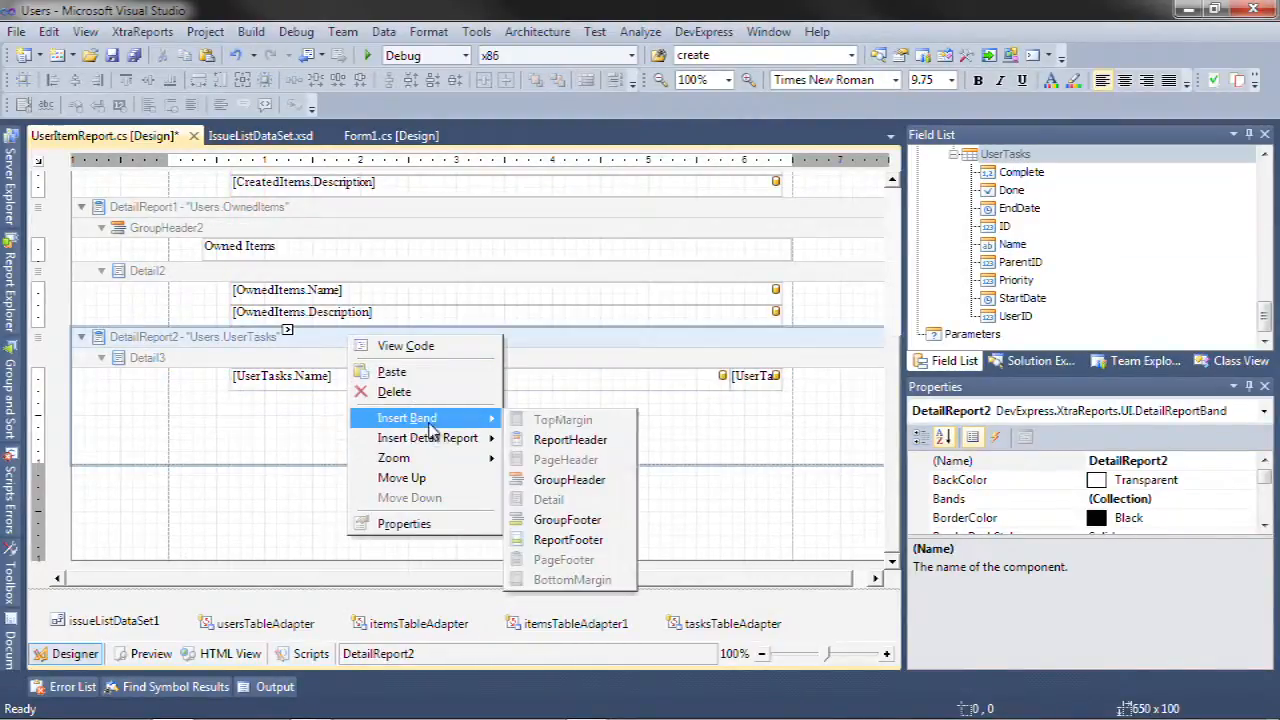
left_click(570, 485)
Copy the Owned Items label into the UserTasks group header and position it at 35, 0.
left_click(262, 247)
key("ctrl+c")
left_click(330, 420)
key("ctrl+v")
left_click_drag(343, 418, 368, 388)
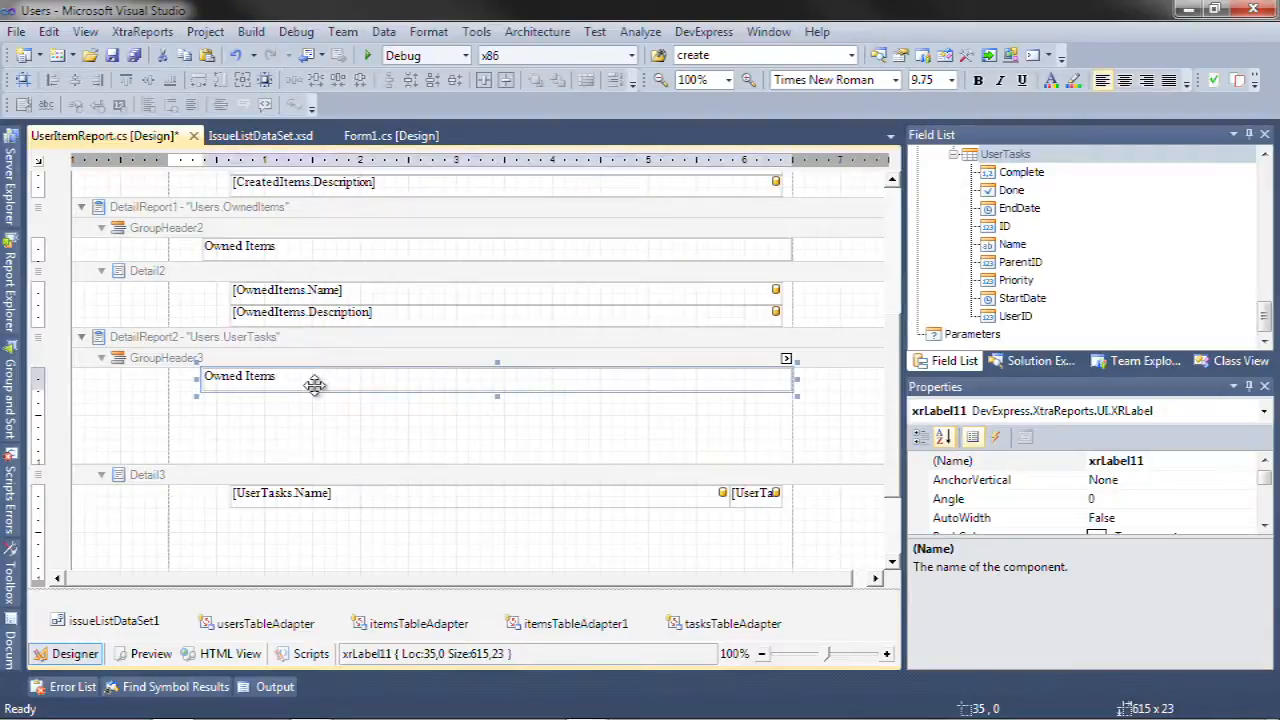
Change the copied label's text to Tasks, shrink its group header to fit and reduce the Detail3 band's height to 23.
double_click(316, 385)
type("Tasks")
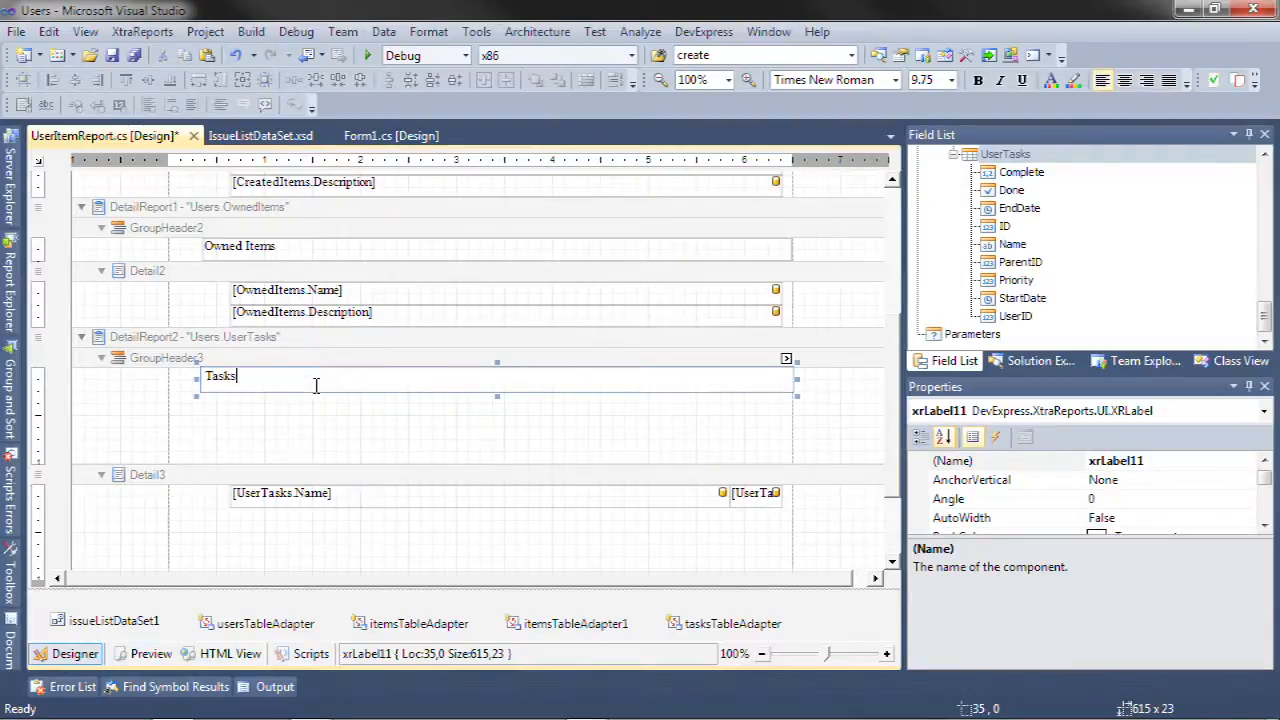
left_click(205, 489)
left_click_drag(242, 463, 244, 392)
left_click_drag(234, 507, 234, 433)
scroll(232, 500, "up", 3)
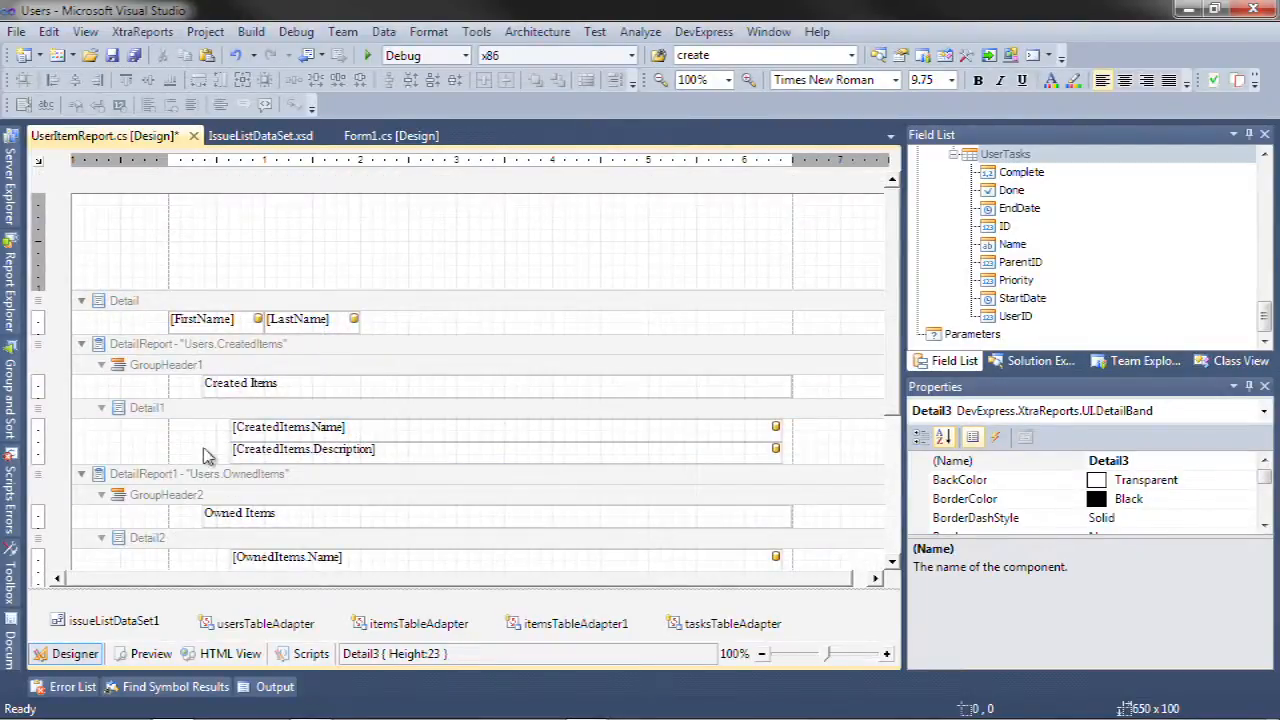
Open the Report Explorer, collapse the three detail reports and inspect the two labels in the Detail band.
left_click(142, 31)
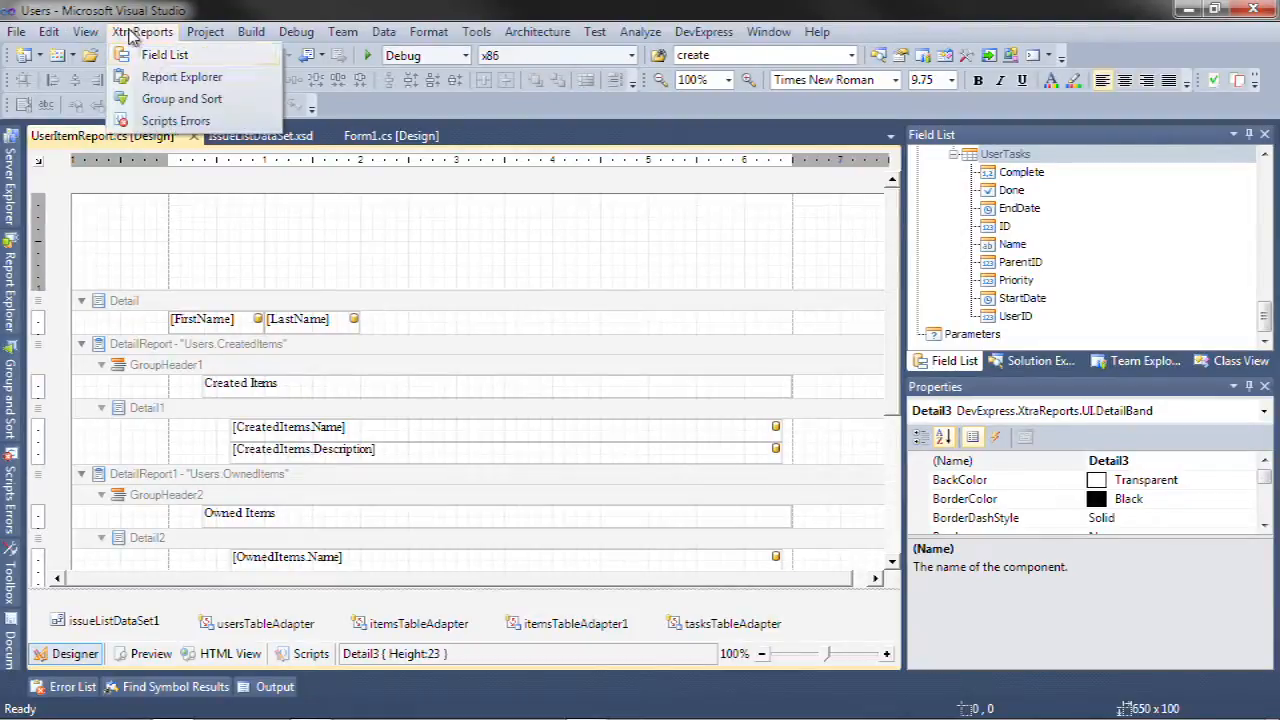
left_click(178, 77)
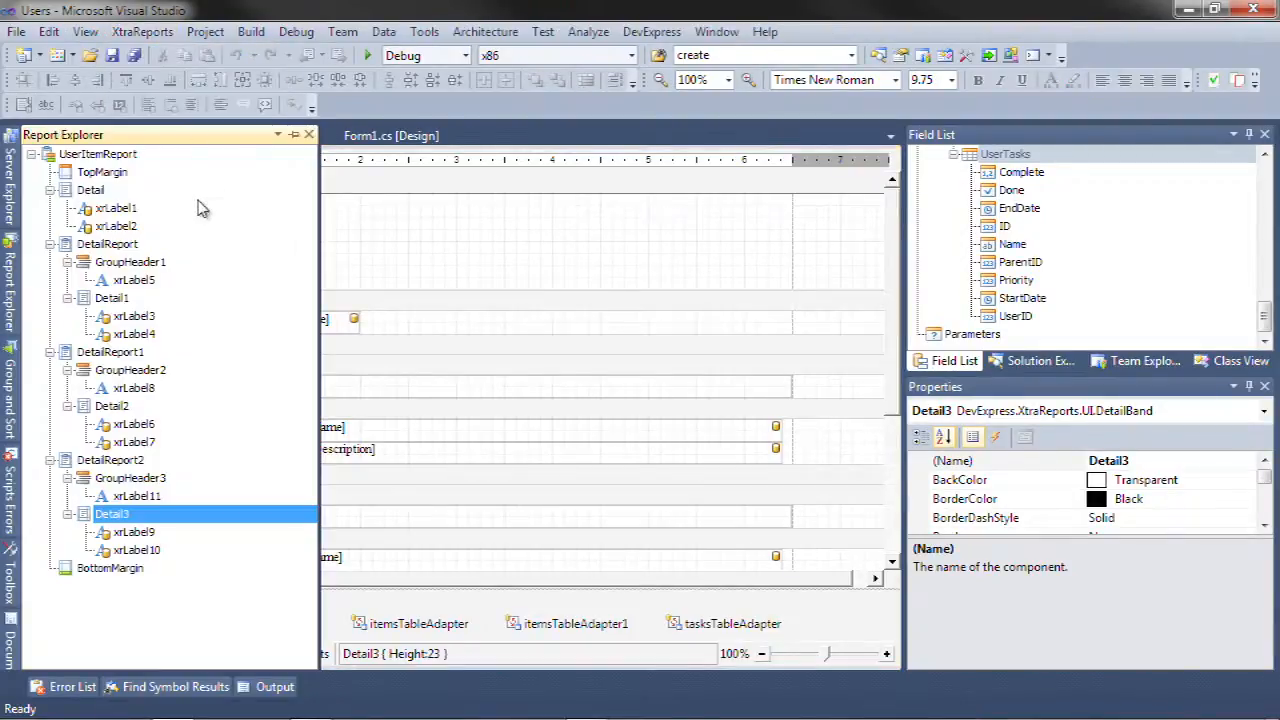
left_click(50, 244)
left_click(50, 262)
left_click(50, 280)
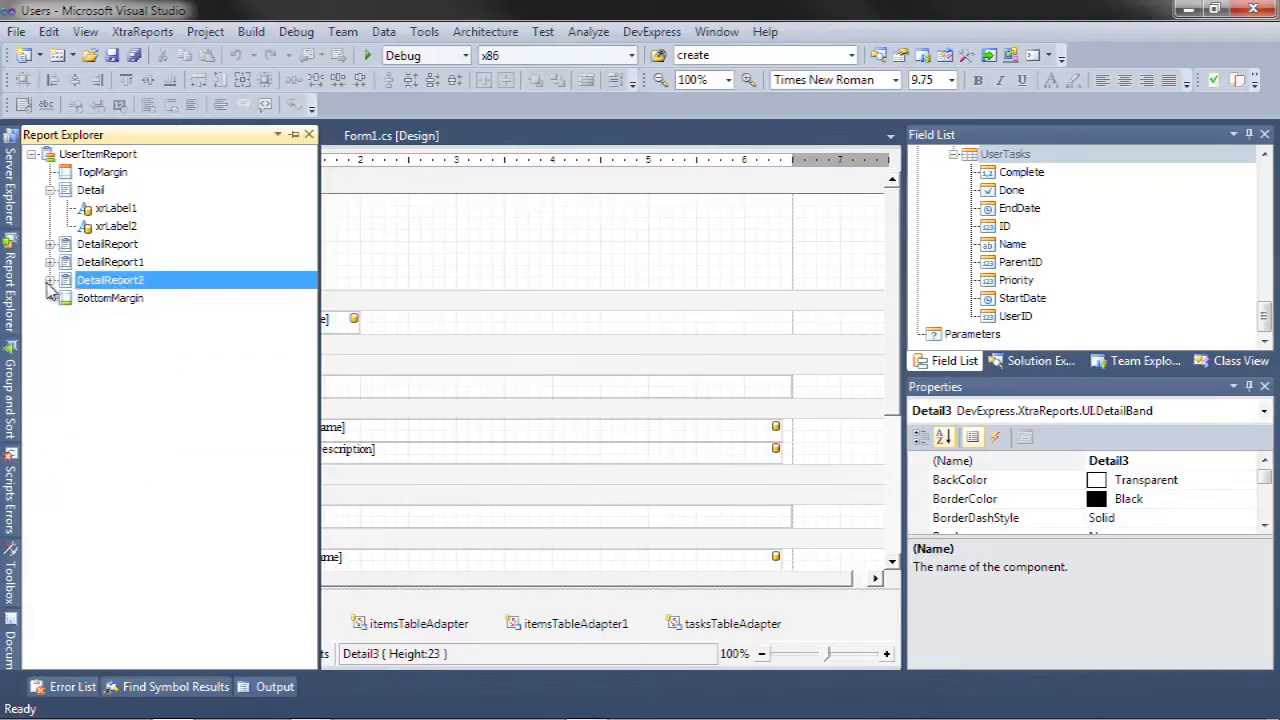
left_click(50, 191)
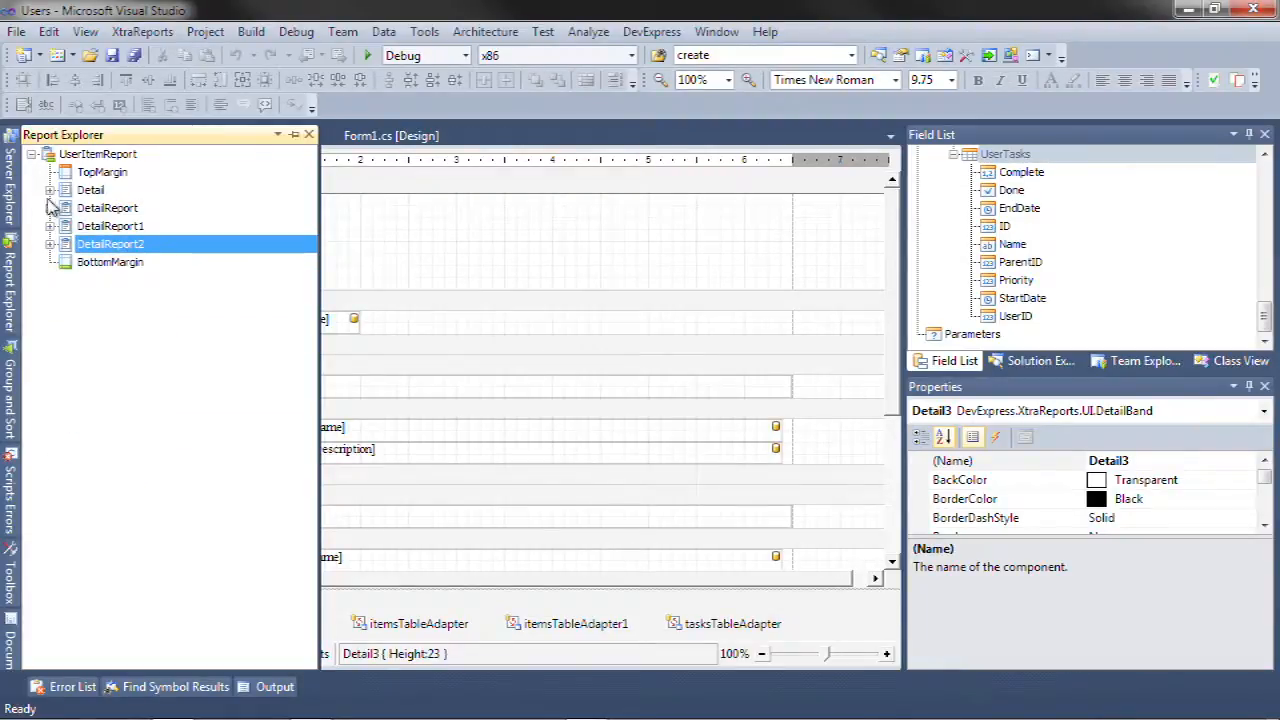
left_click(50, 190)
left_click(110, 208)
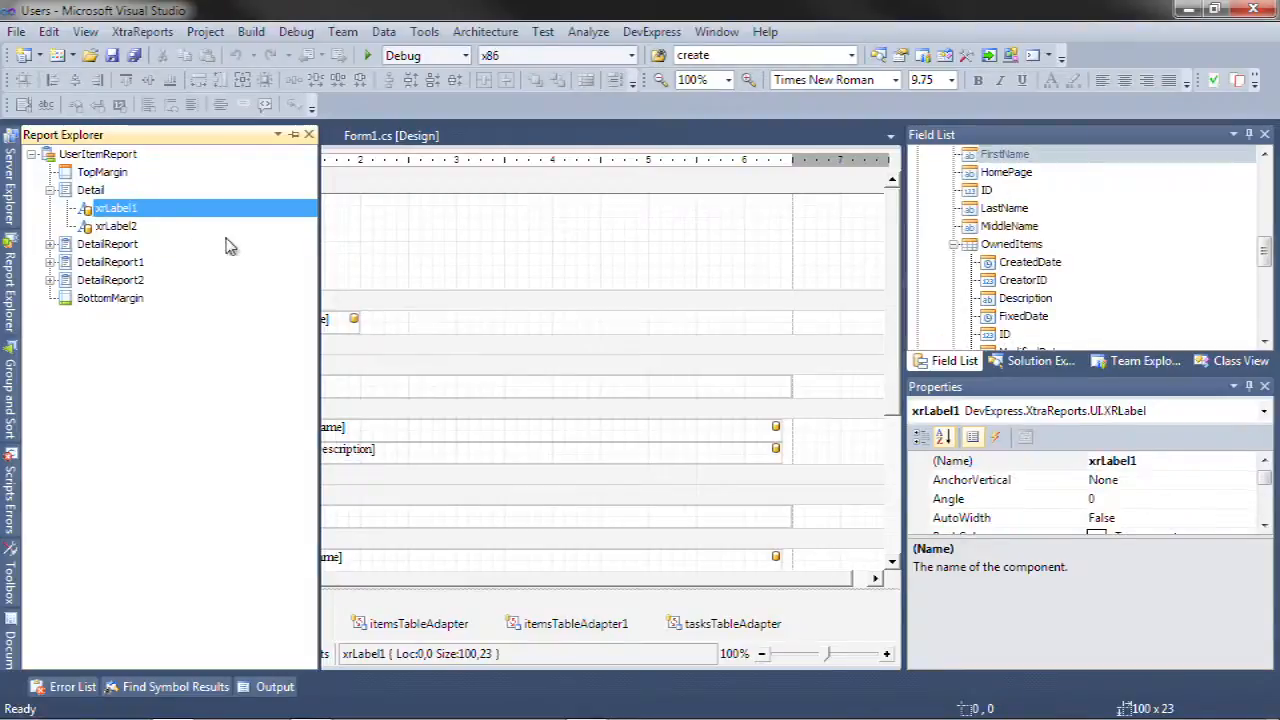
left_click(118, 227)
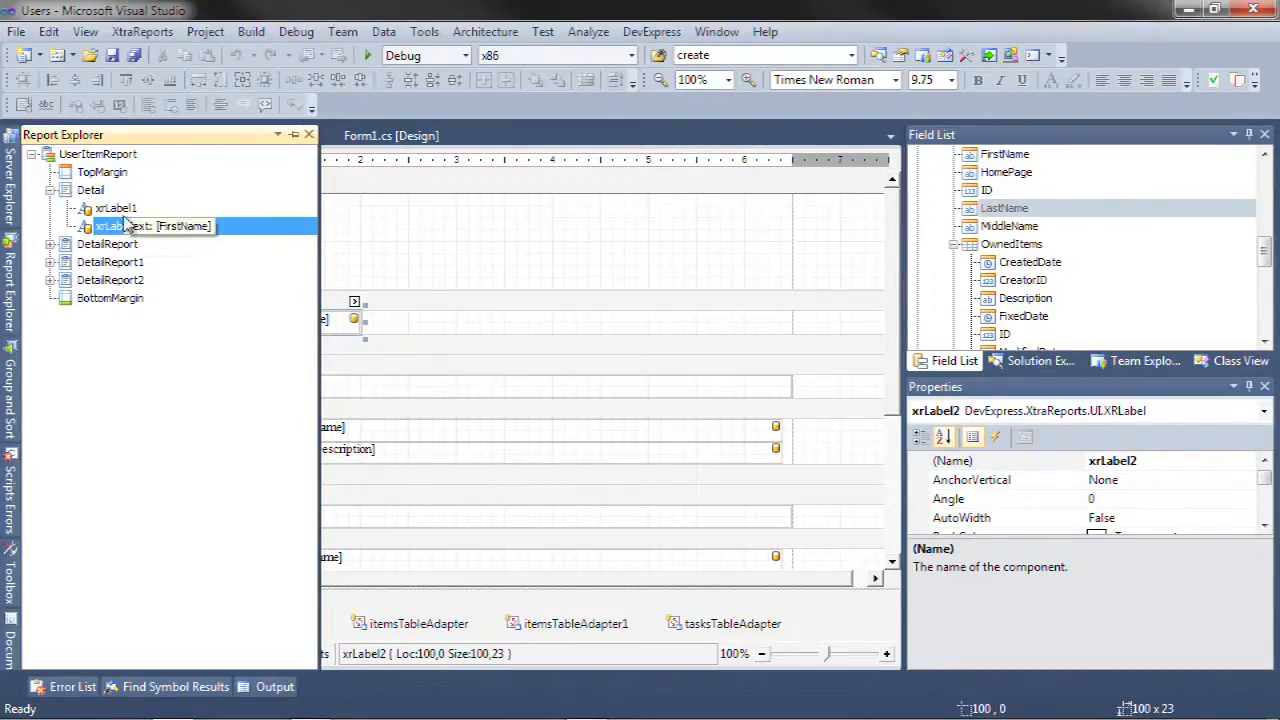
Expand the three detail reports in the report structure and examine their group headers, detail bands and bound labels.
left_click(100, 244)
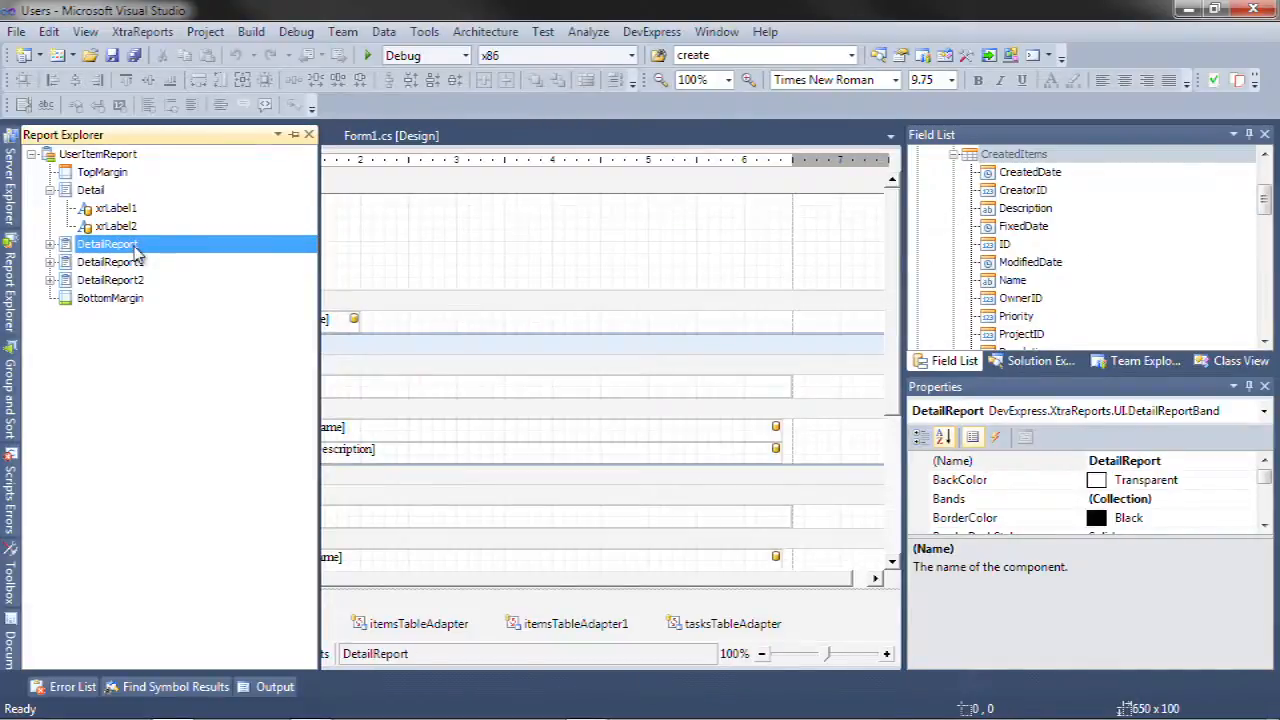
left_click(50, 244)
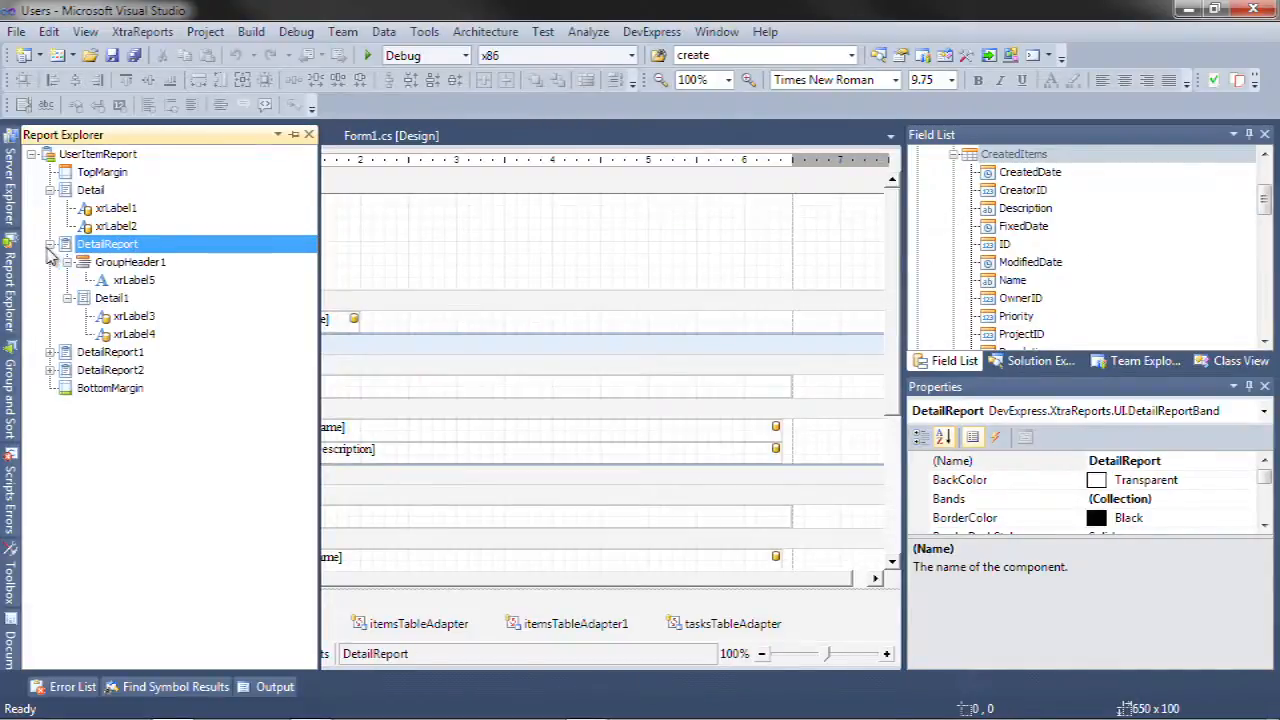
left_click(112, 299)
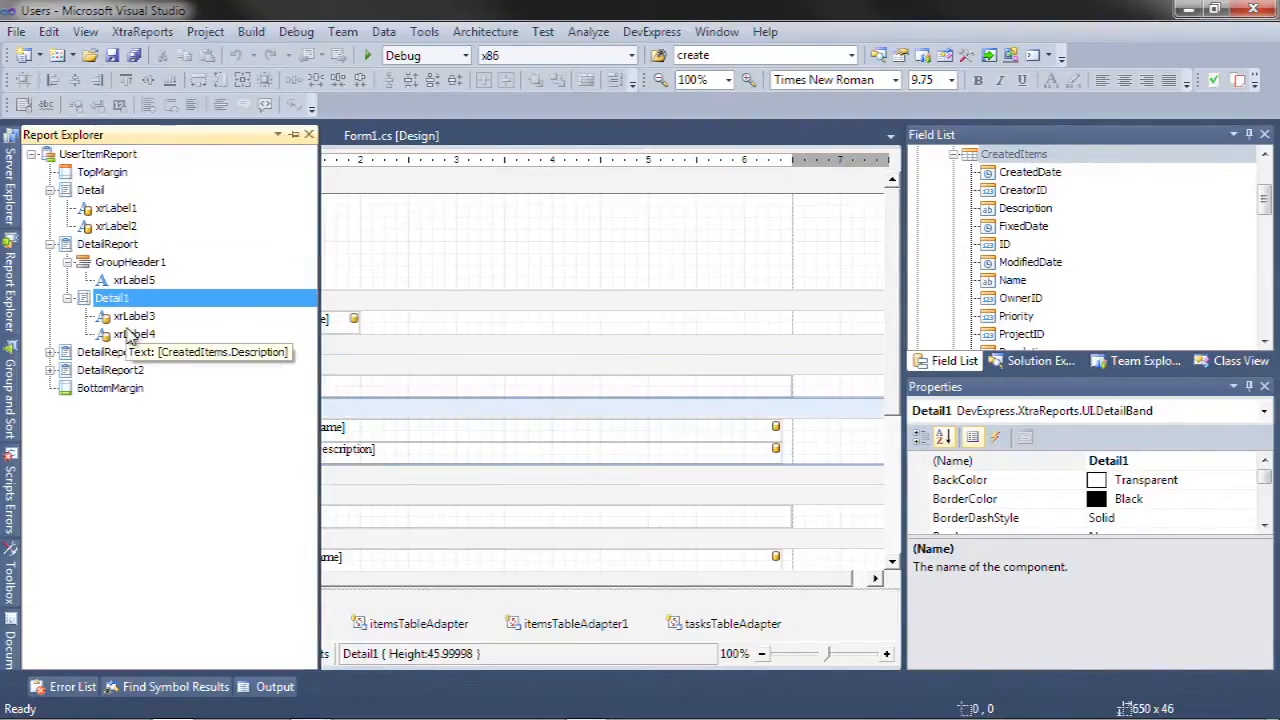
left_click(50, 352)
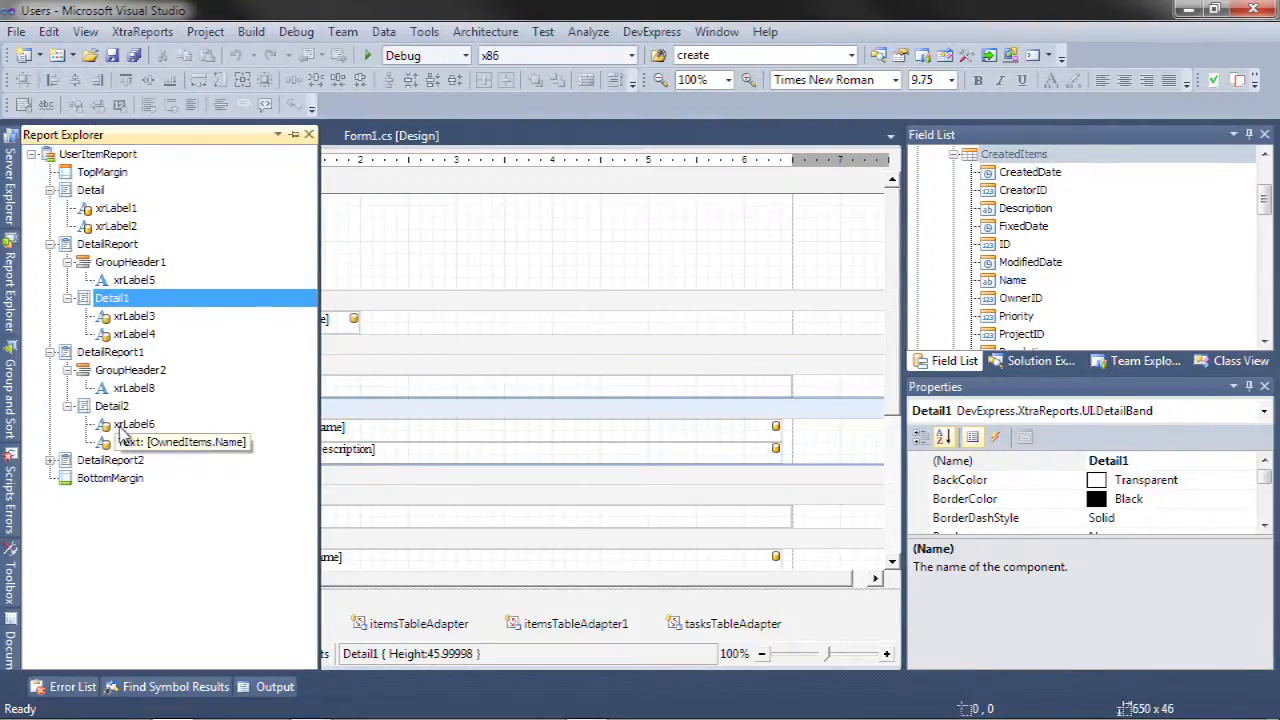
left_click(50, 460)
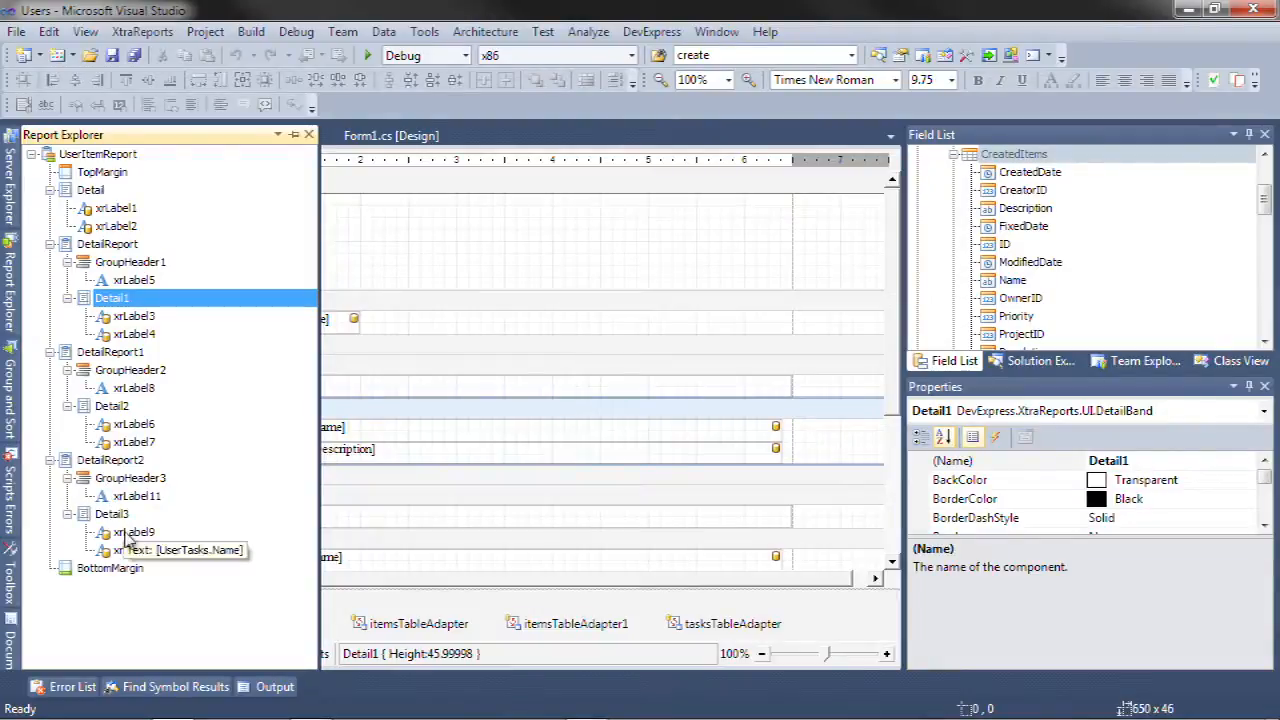
left_click(435, 240)
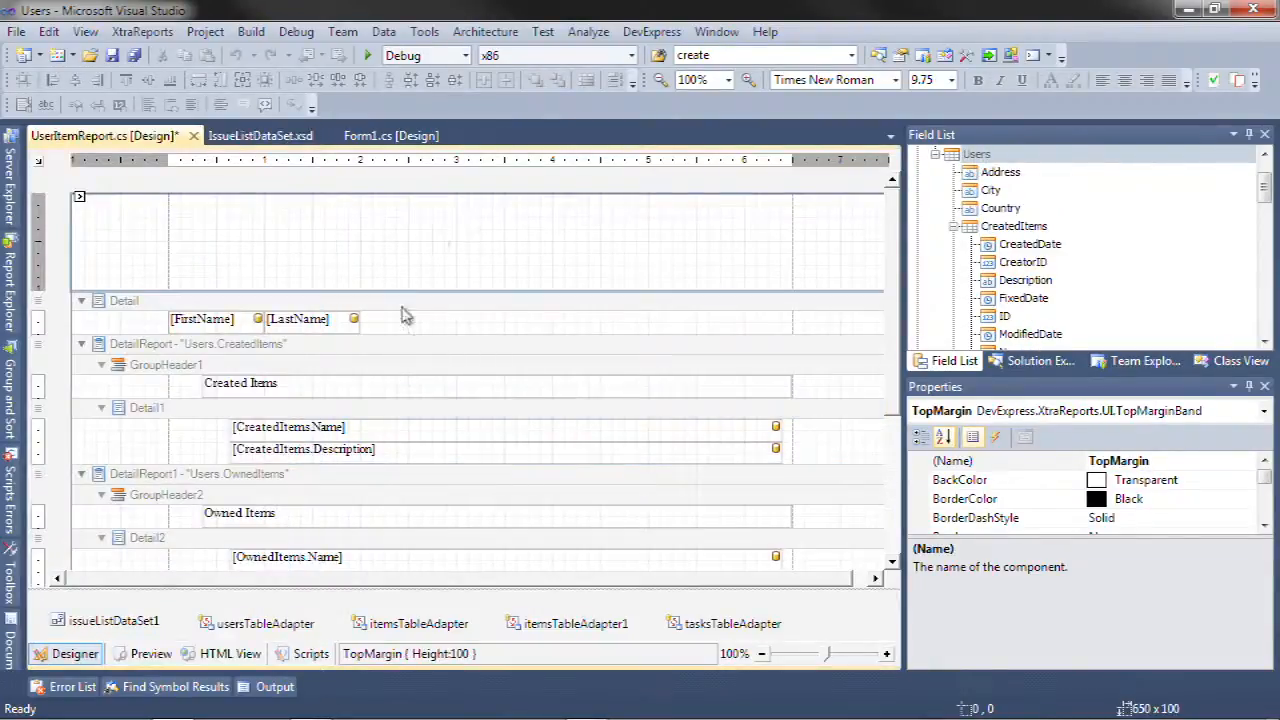
Preview the report and examine how created items, owned items and tasks print for each user, including users without records.
left_click(150, 654)
scroll(333, 440, "down", 5)
scroll(333, 440, "down", 10)
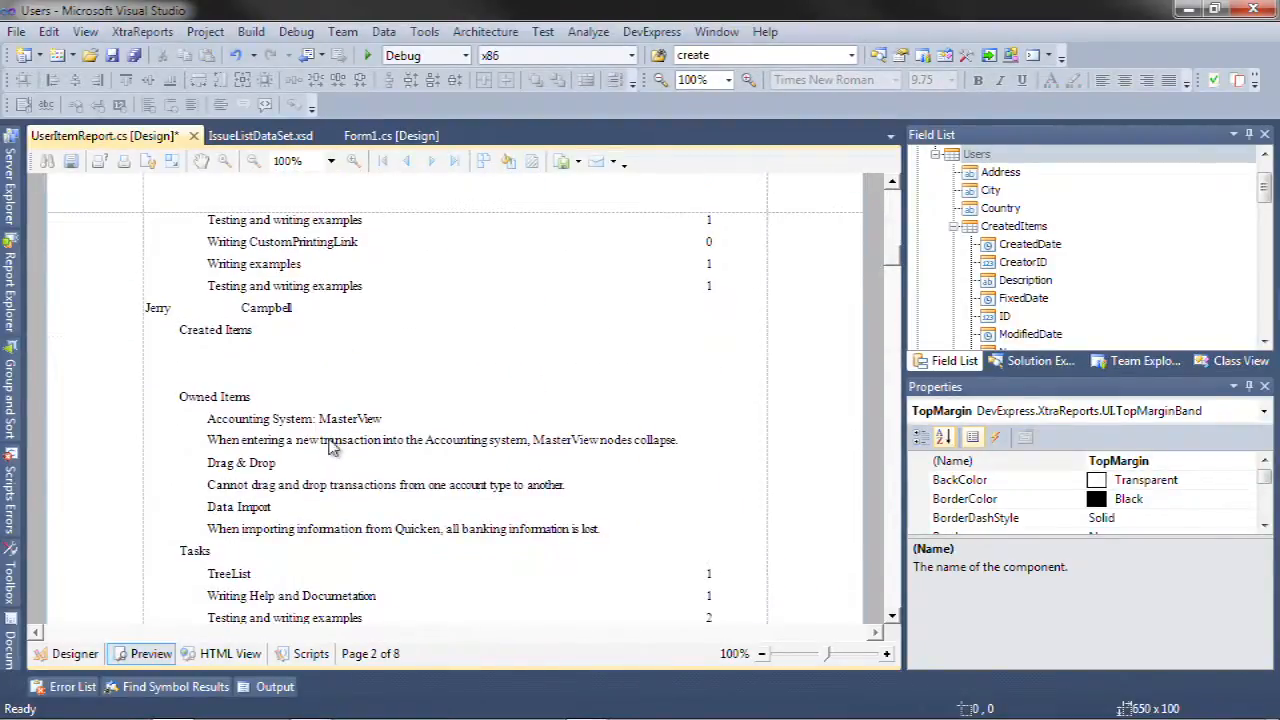
scroll(333, 445, "down", 7)
scroll(333, 424, "down", 8)
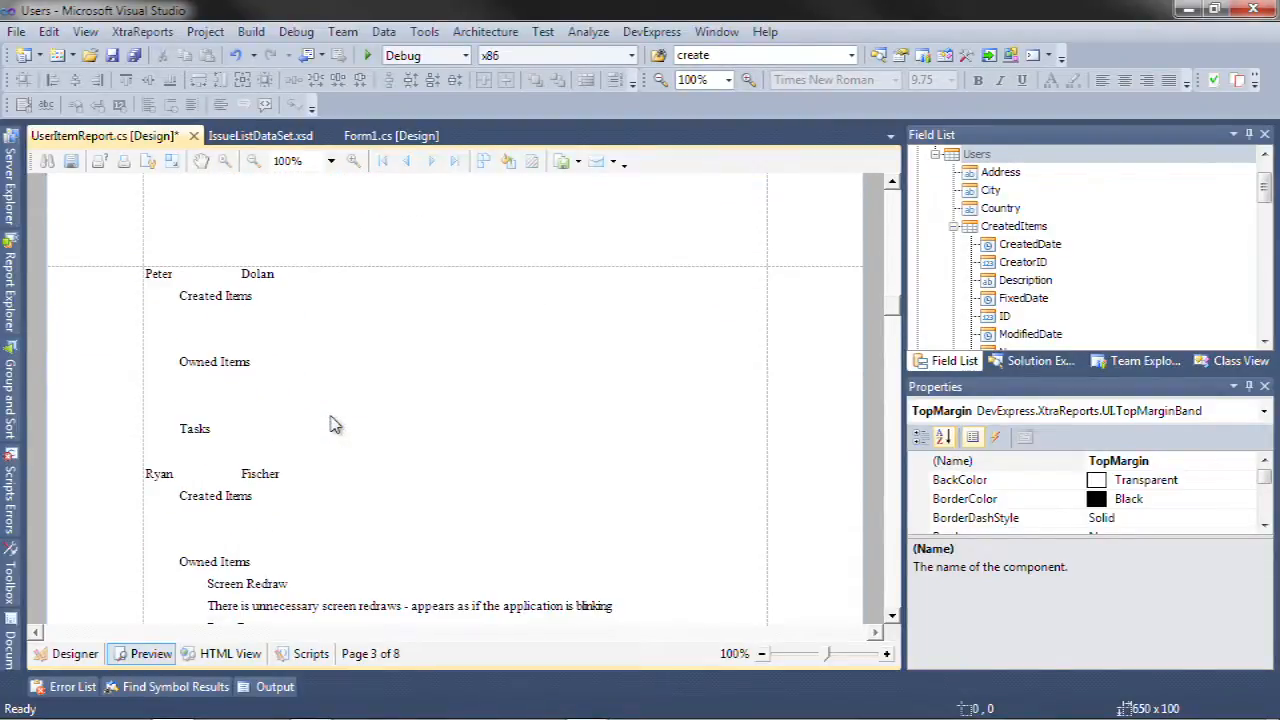
scroll(276, 365, "down", 3)
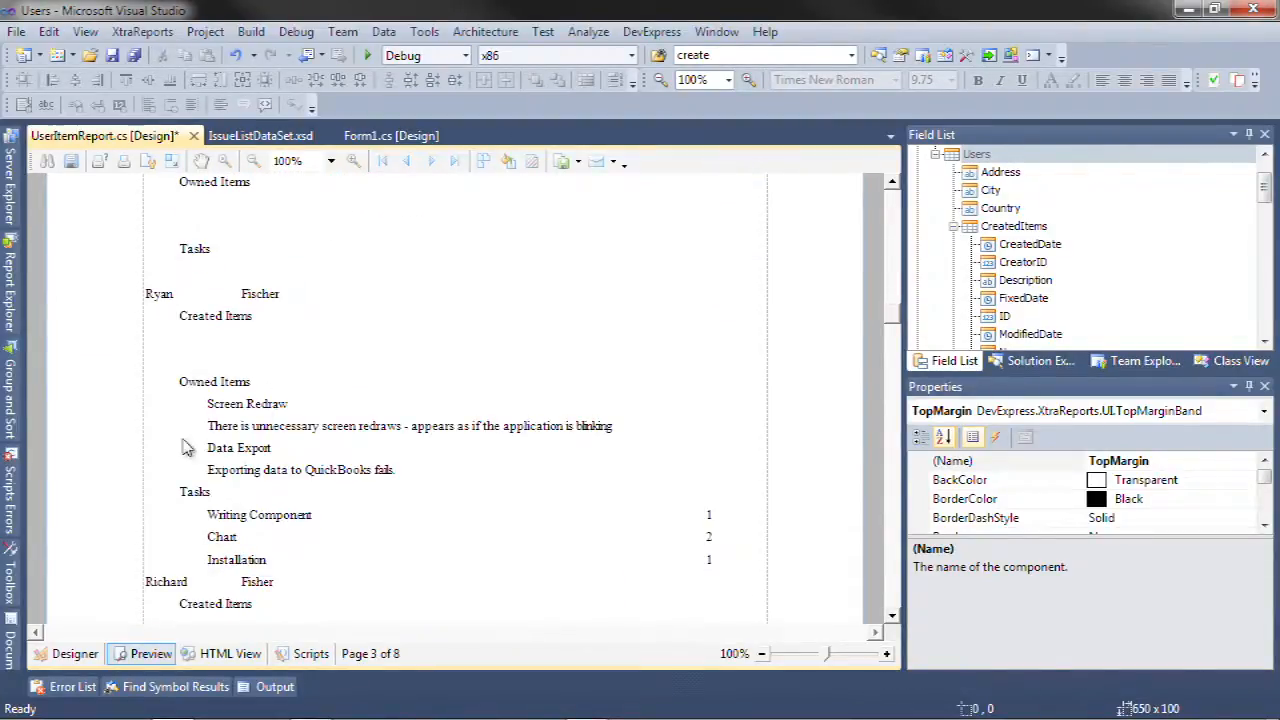
scroll(222, 414, "down", 3)
scroll(250, 420, "down", 10)
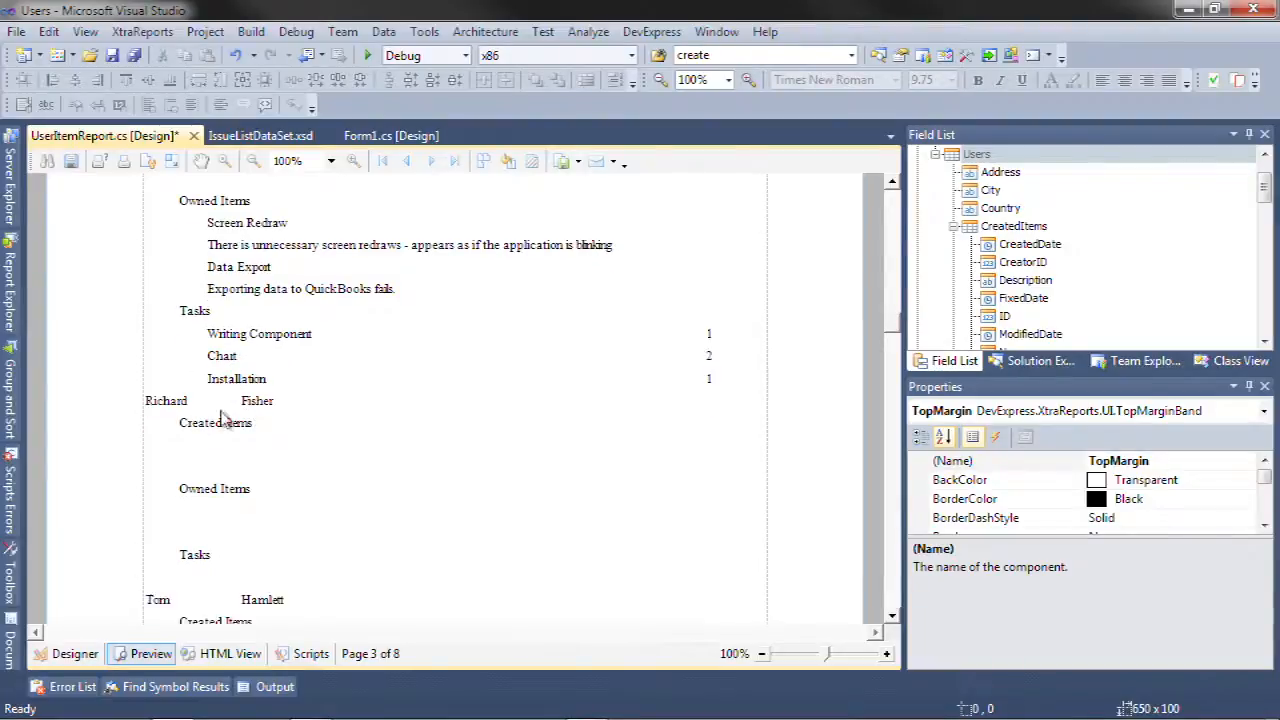
scroll(290, 427, "down", 2)
scroll(290, 427, "up", 6)
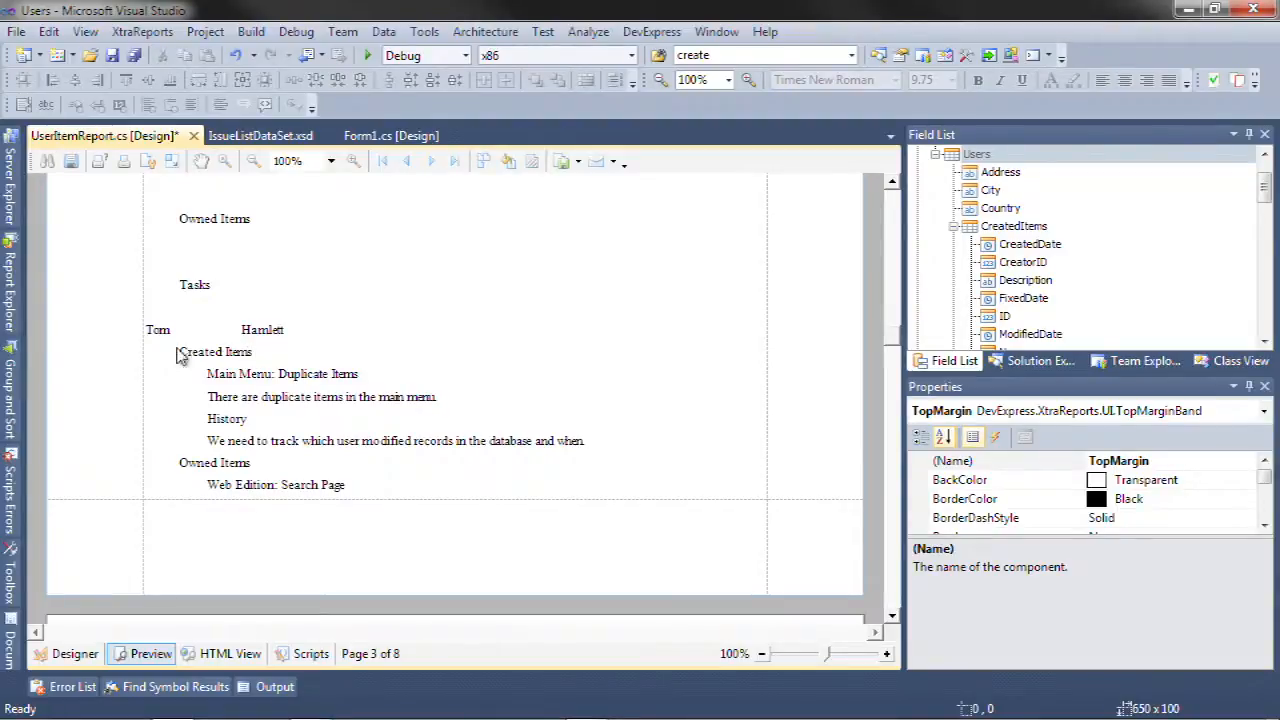
scroll(266, 494, "down", 12)
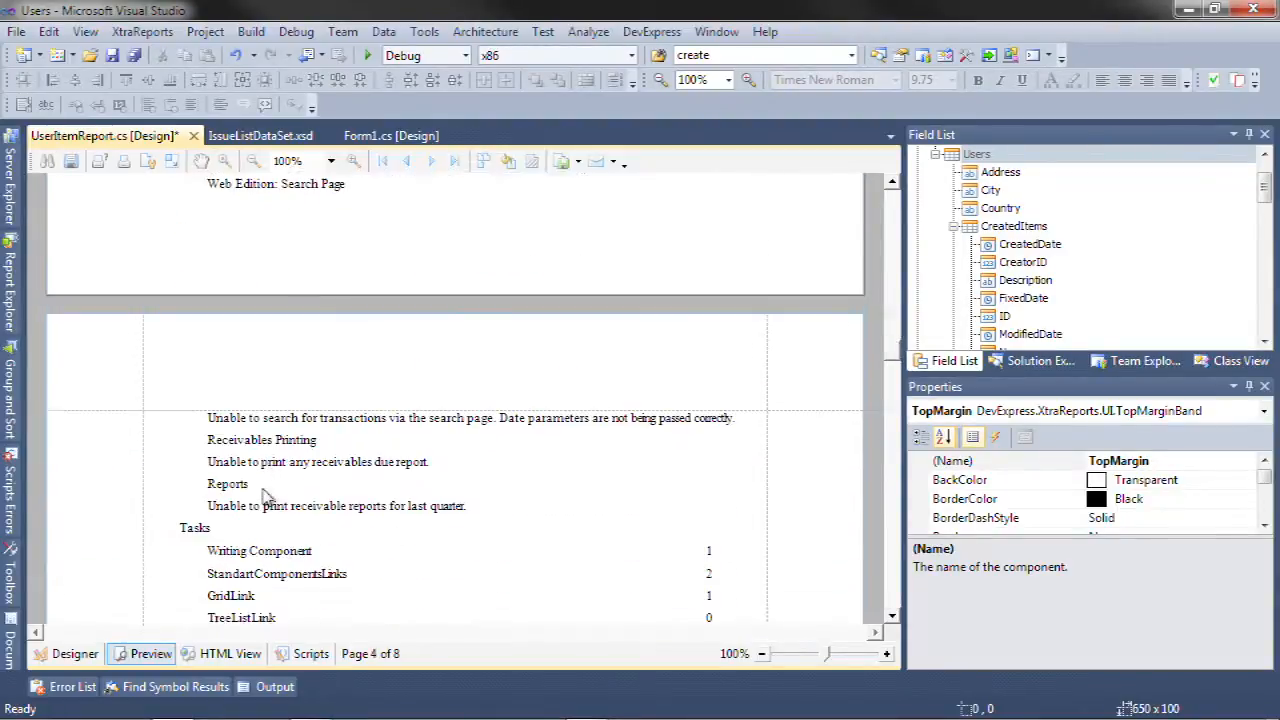
scroll(266, 494, "up", 15)
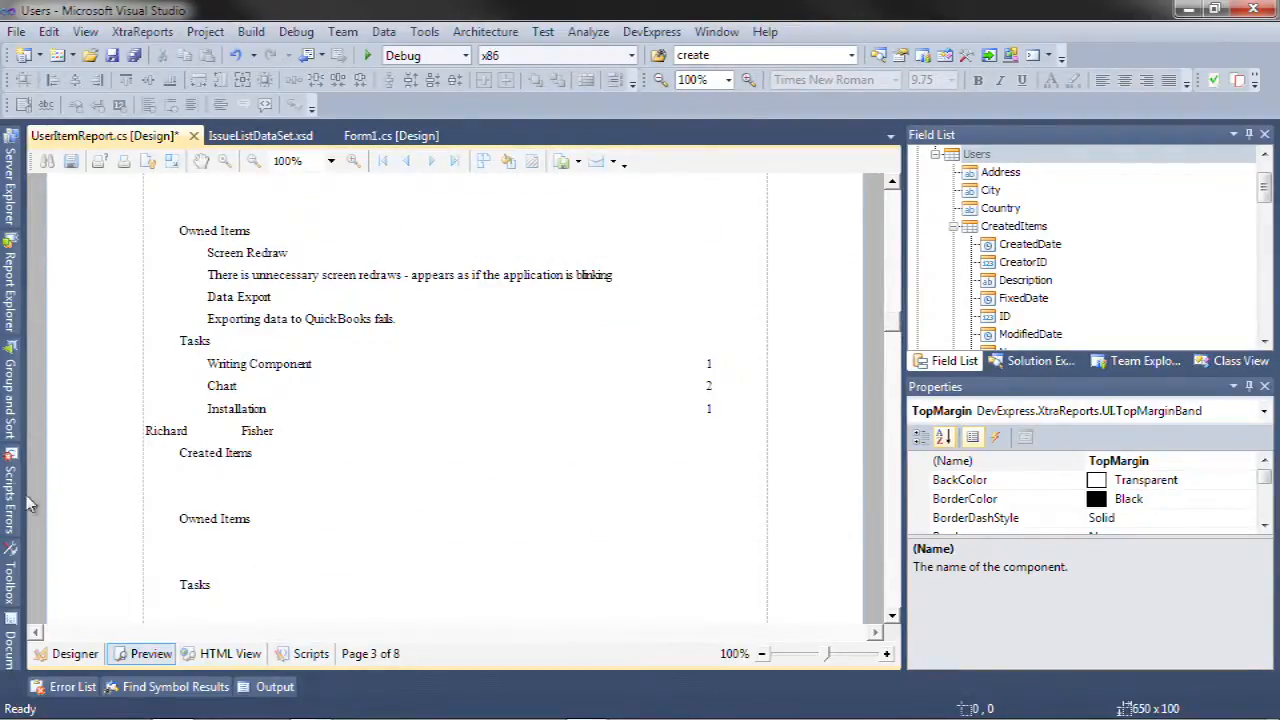
left_click(70, 654)
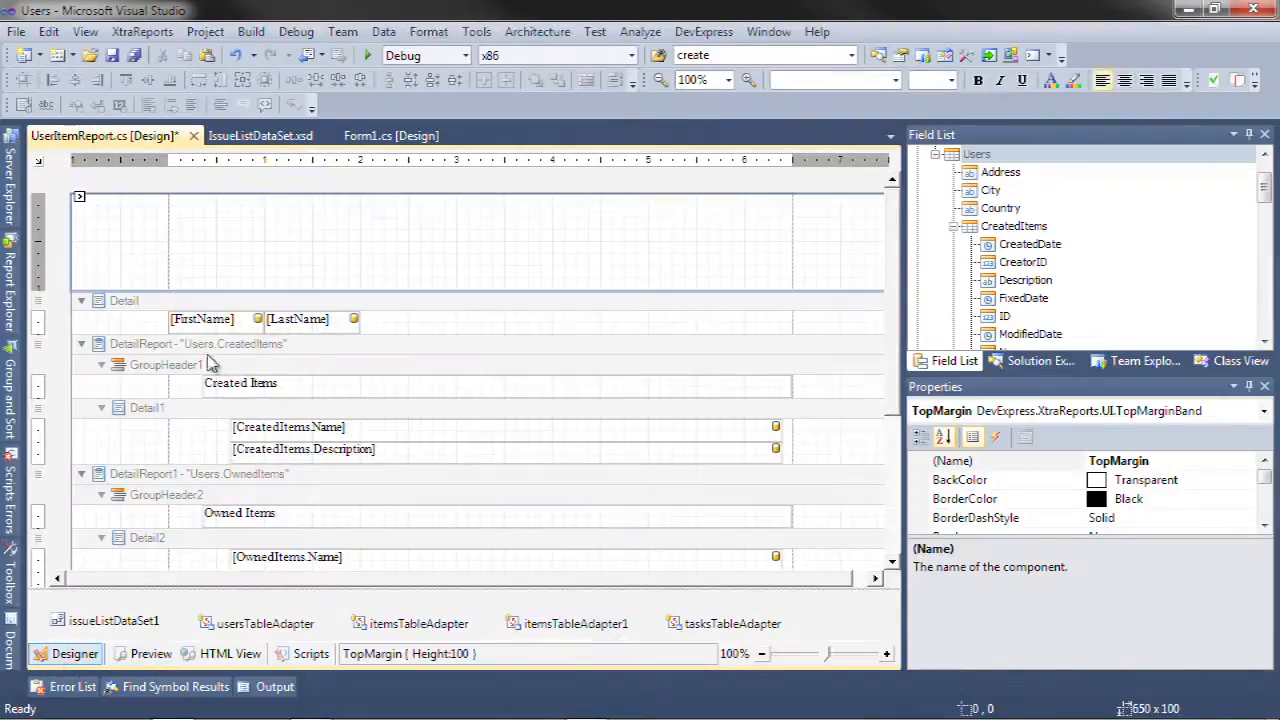
Set PrintOnEmptyDataSource to False for the CreatedItems detail report.
left_click(211, 353)
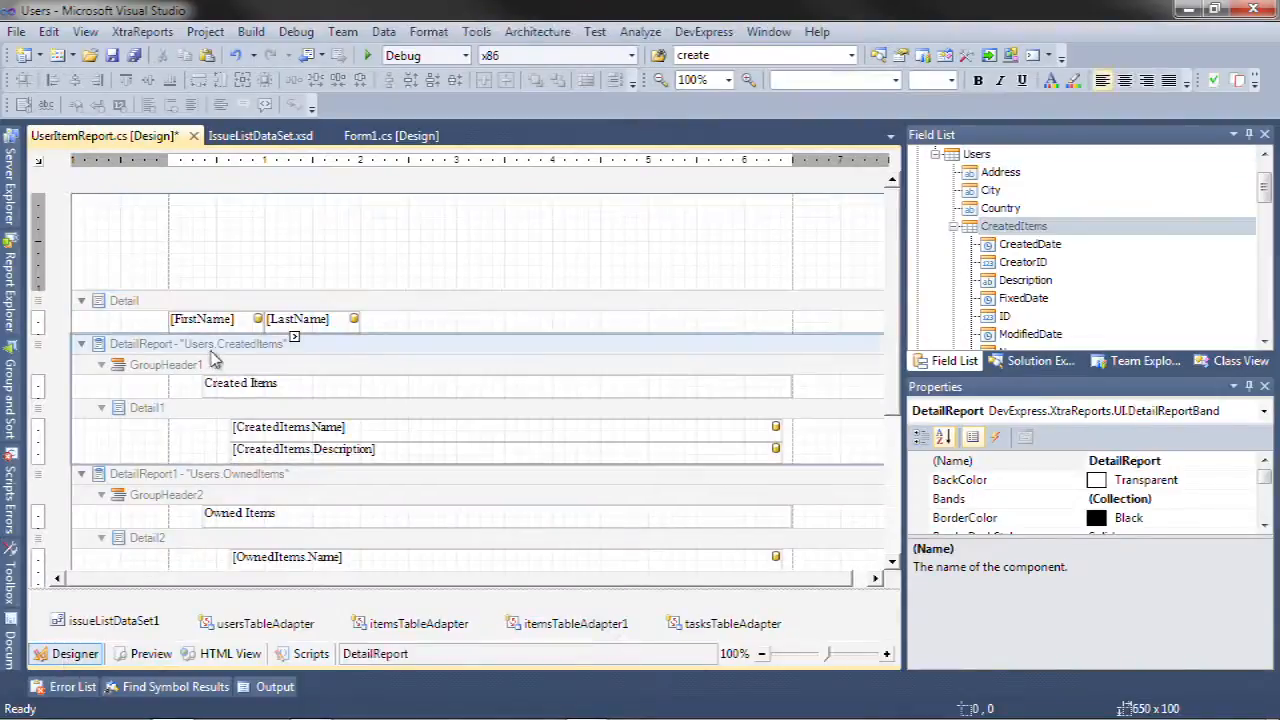
left_click(1265, 526)
left_click(1265, 526)
left_click(1265, 526)
left_click(1265, 526)
left_click(1265, 526)
left_click(1265, 526)
left_click(1265, 526)
left_click(1265, 526)
left_click(1265, 526)
left_click(1265, 526)
left_click(1265, 526)
left_click(1265, 526)
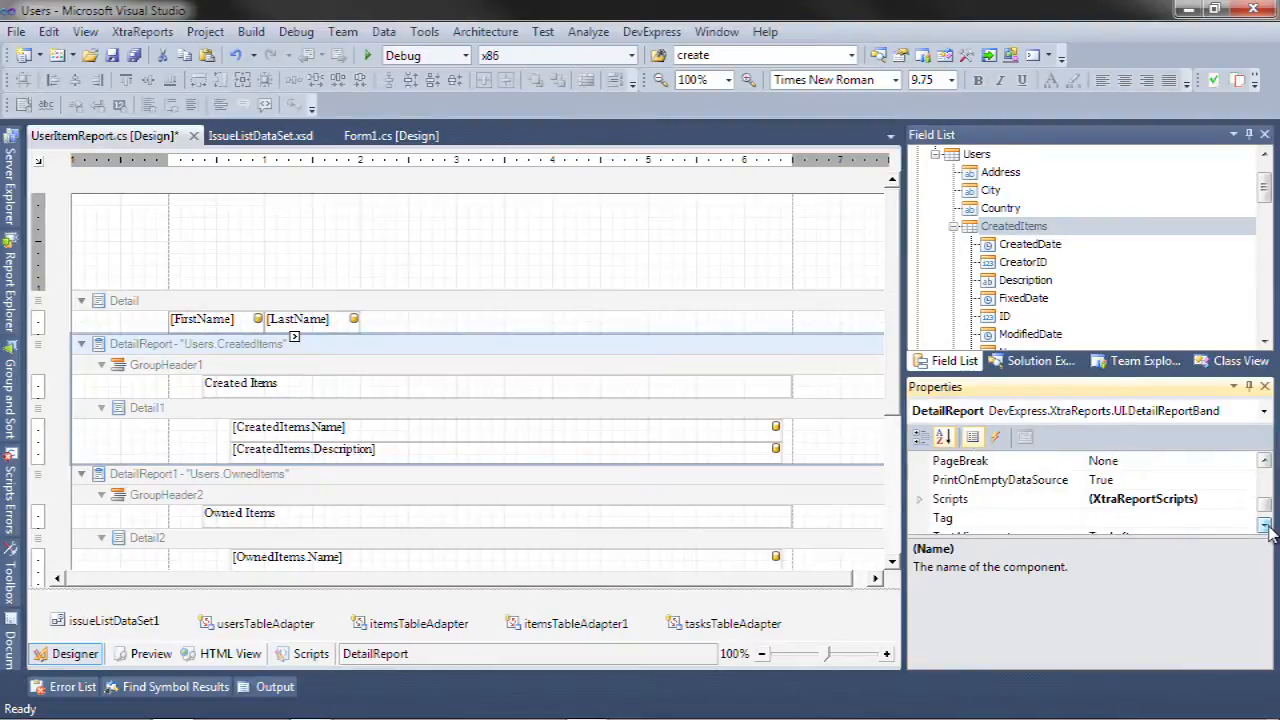
left_click(1004, 484)
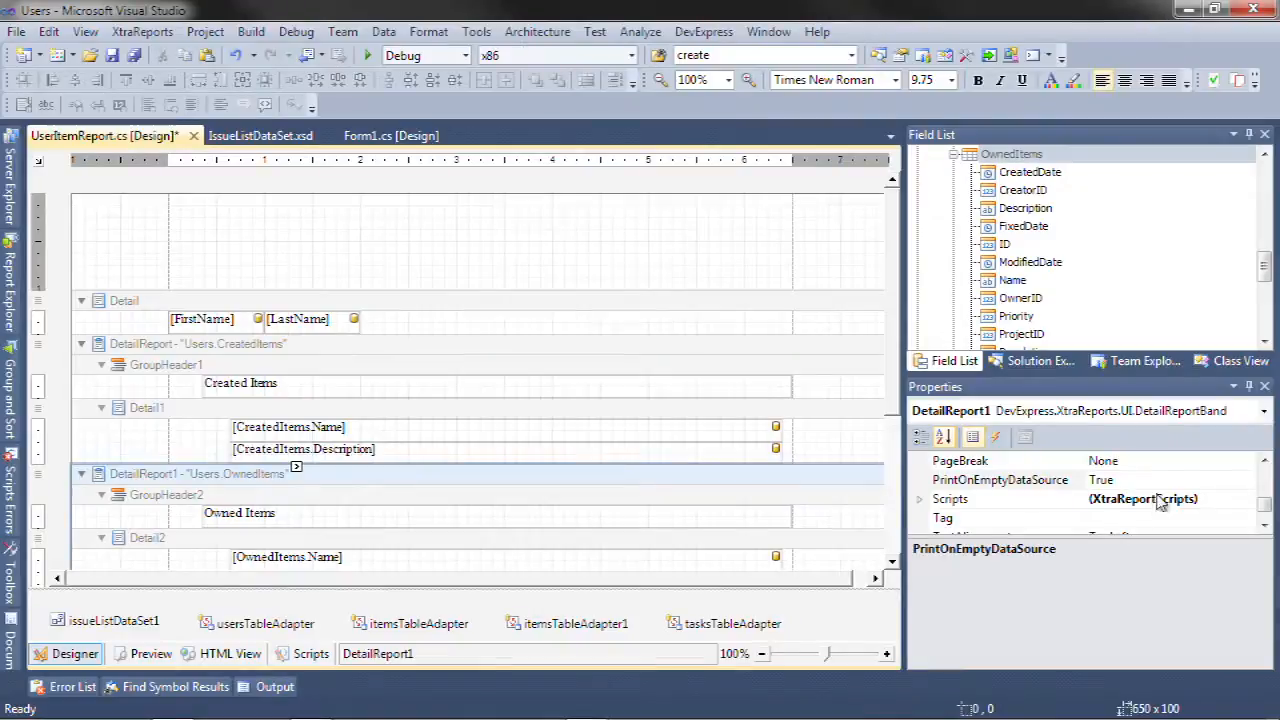
Set PrintOnEmptyDataSource to False for the OwnedItems and UserTasks detail reports.
double_click(1170, 480)
left_click(893, 563)
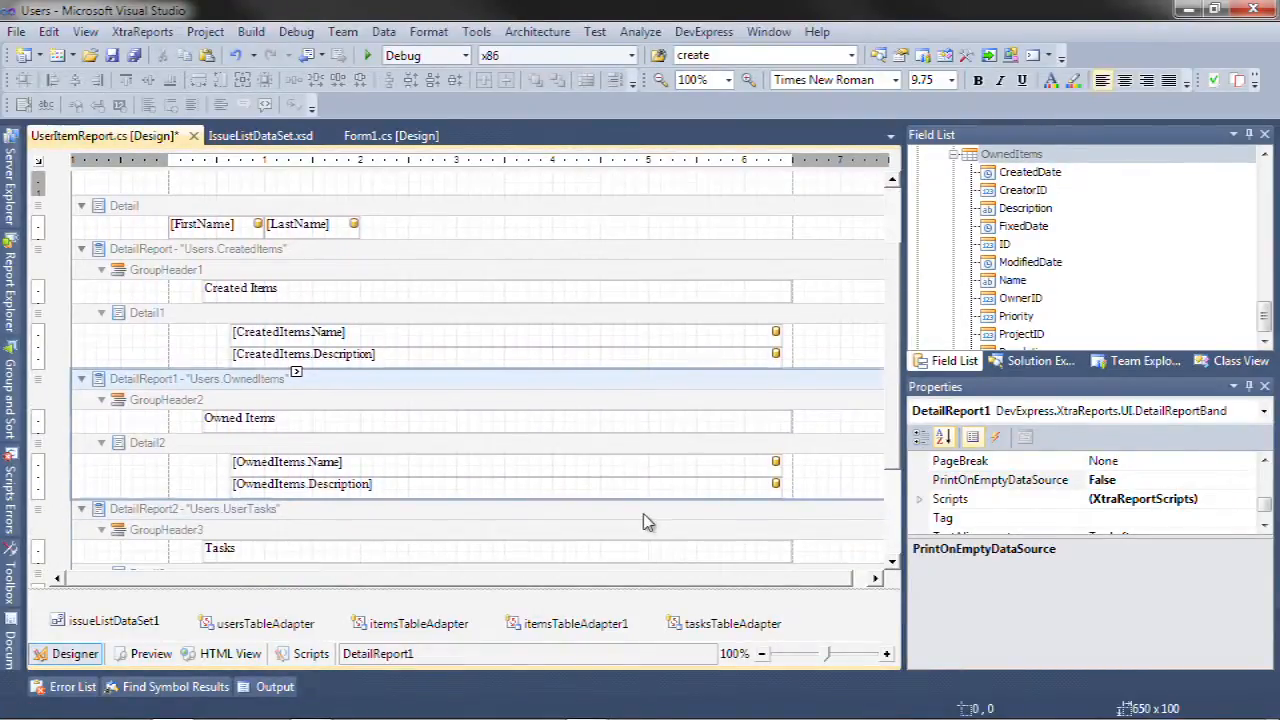
left_click(645, 511)
left_click(1156, 481)
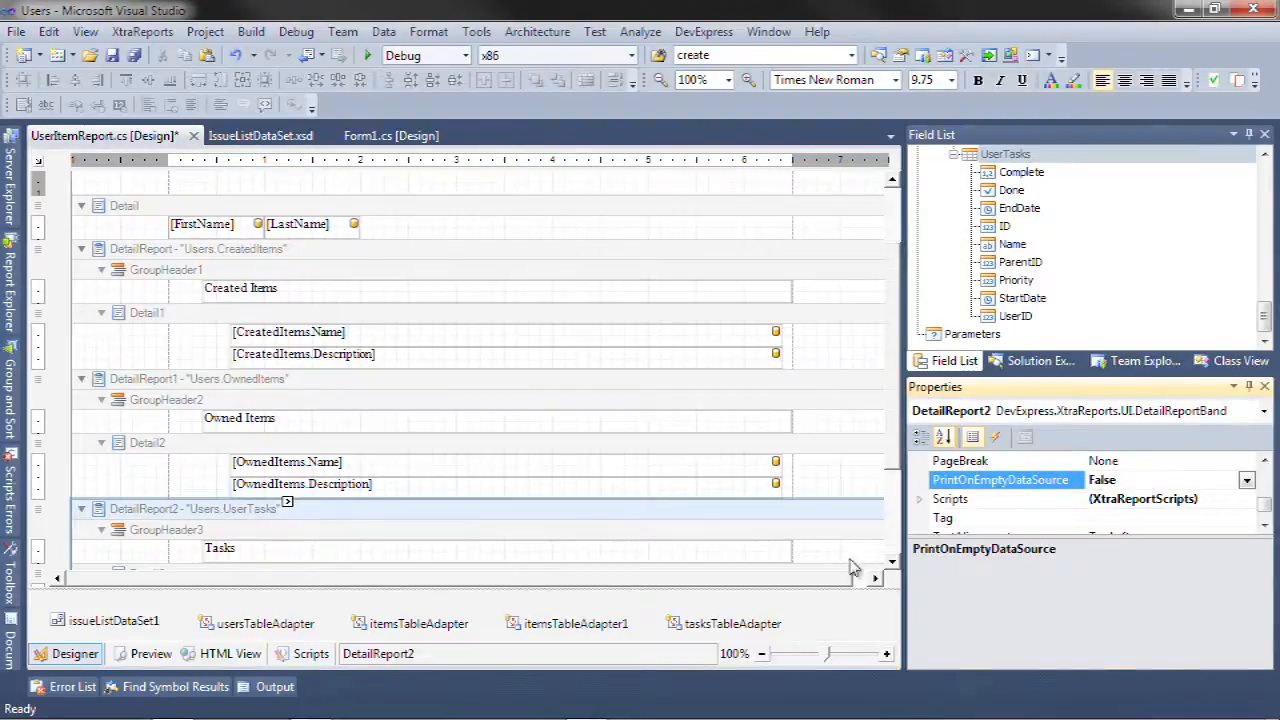
Preview the report again to check how empty sections are handled, and return to the design view.
left_click(151, 653)
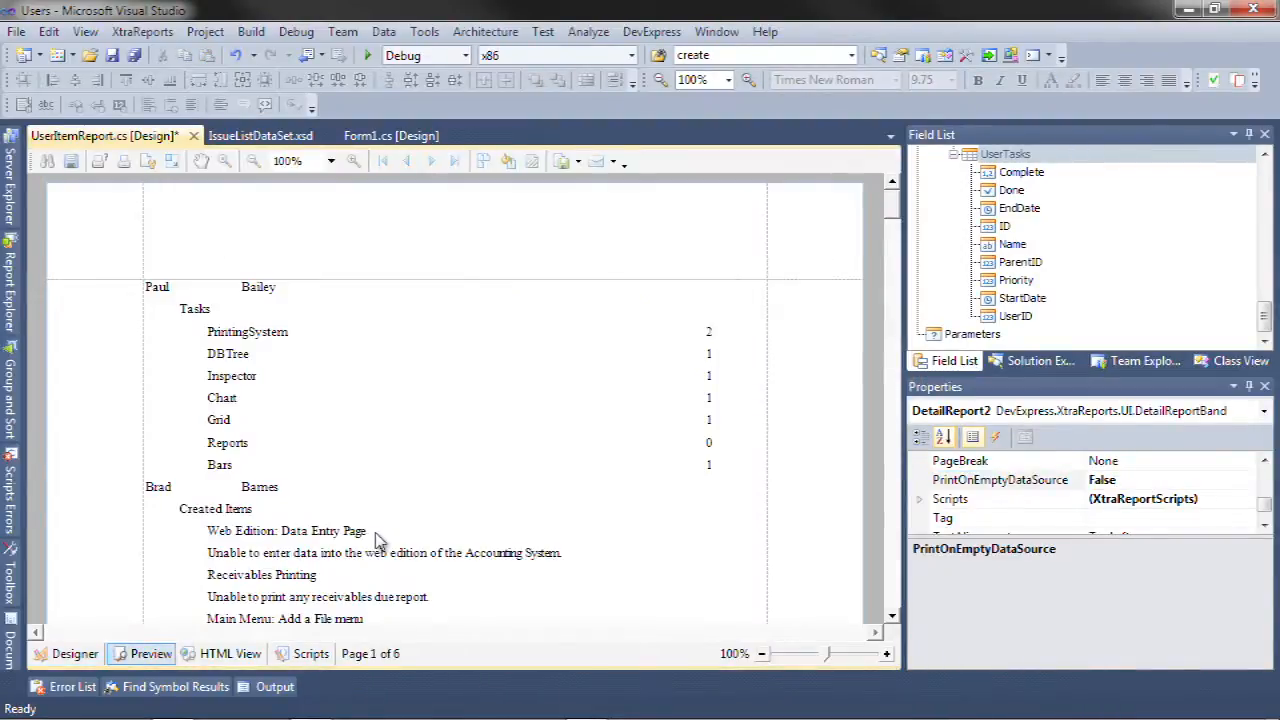
scroll(378, 541, "down", 8)
scroll(378, 541, "down", 6)
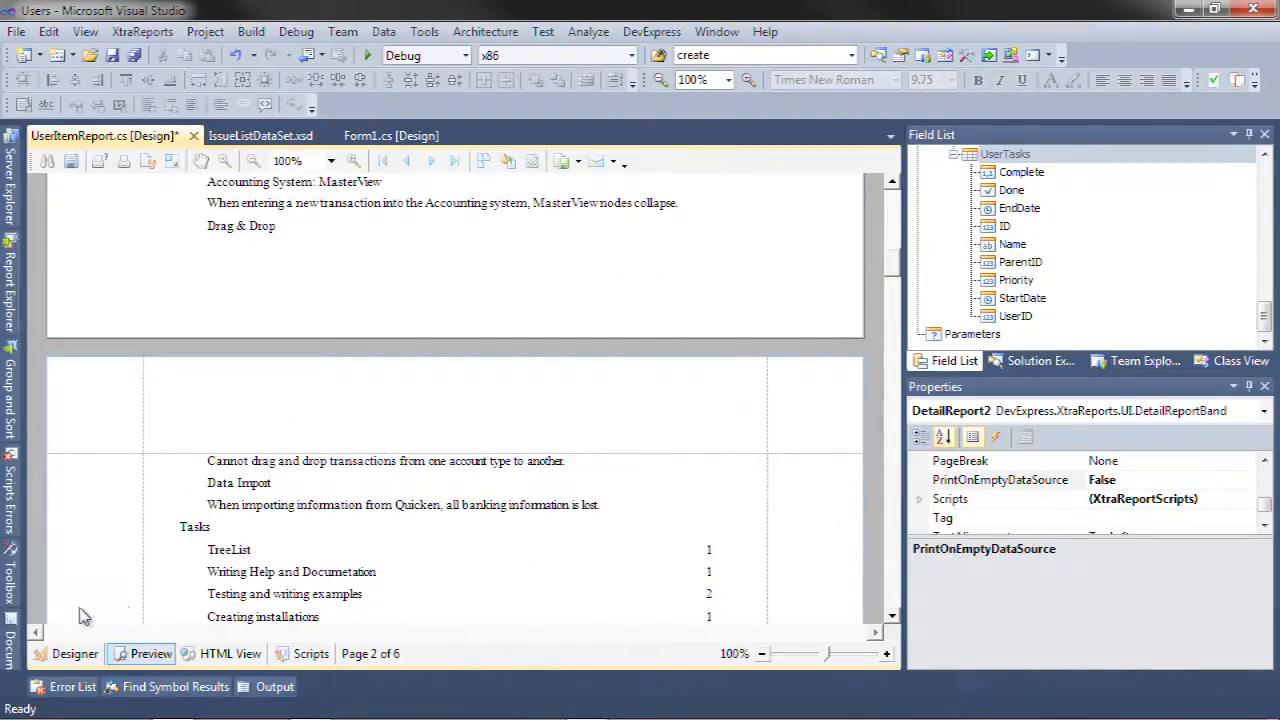
scroll(278, 585, "down", 2)
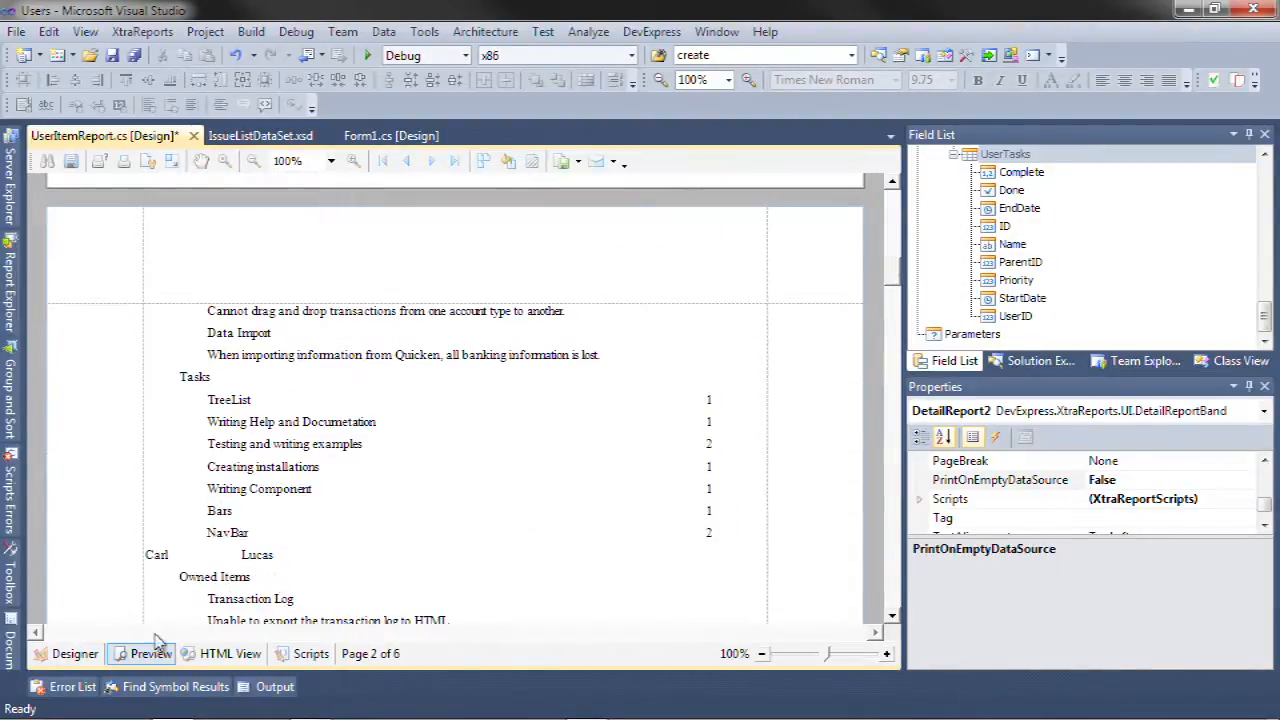
left_click(72, 653)
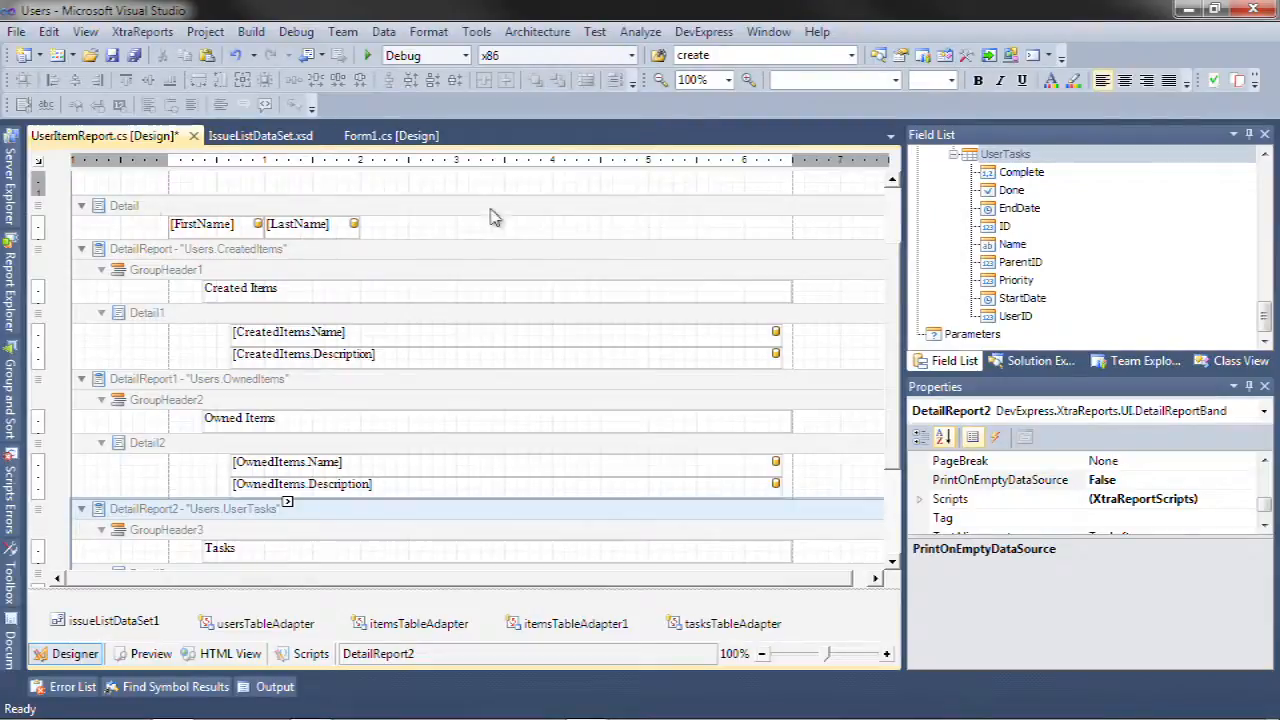
Set the font of the whole UserItemReport to Verdana, size 12.
scroll(476, 221, "up", 3)
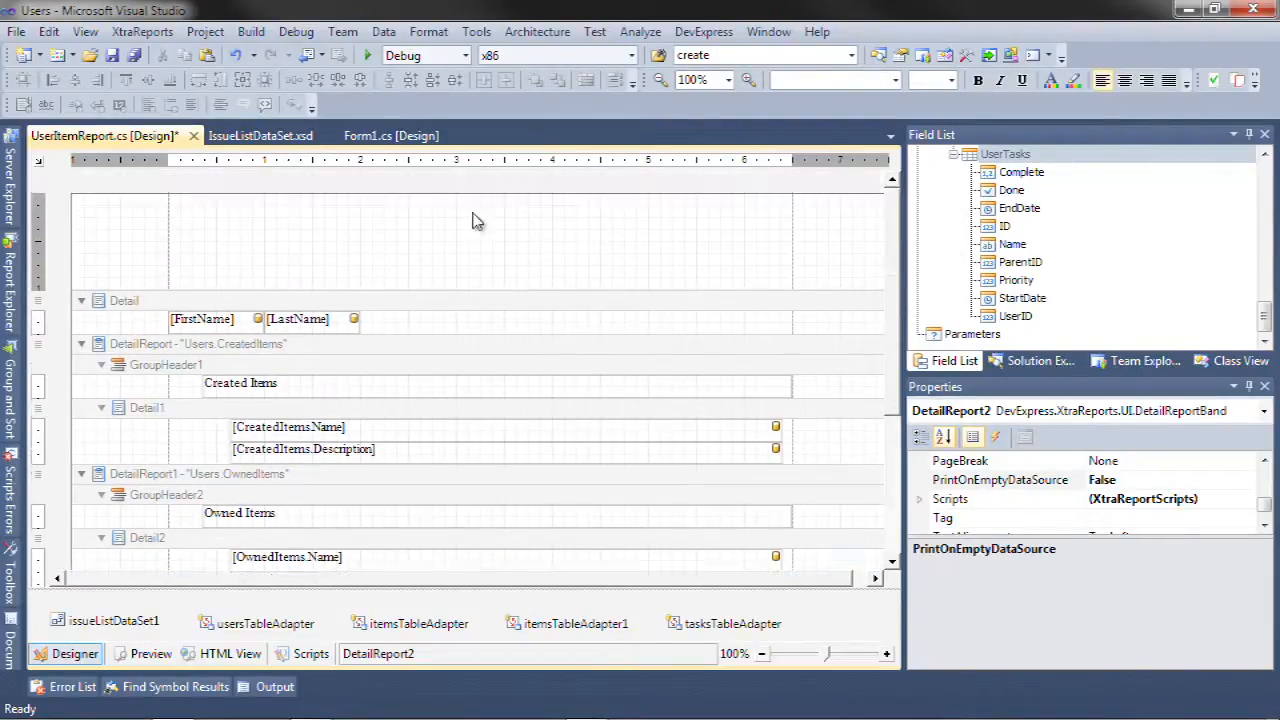
left_click(40, 163)
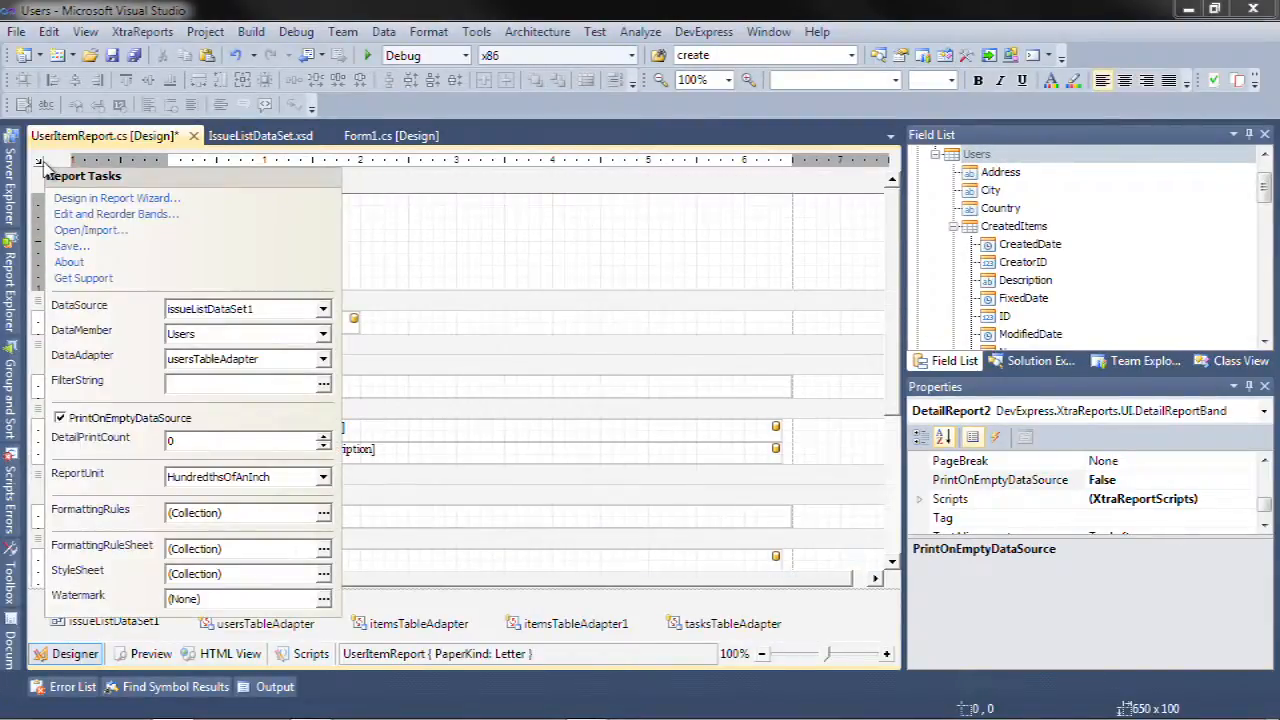
left_click(40, 163)
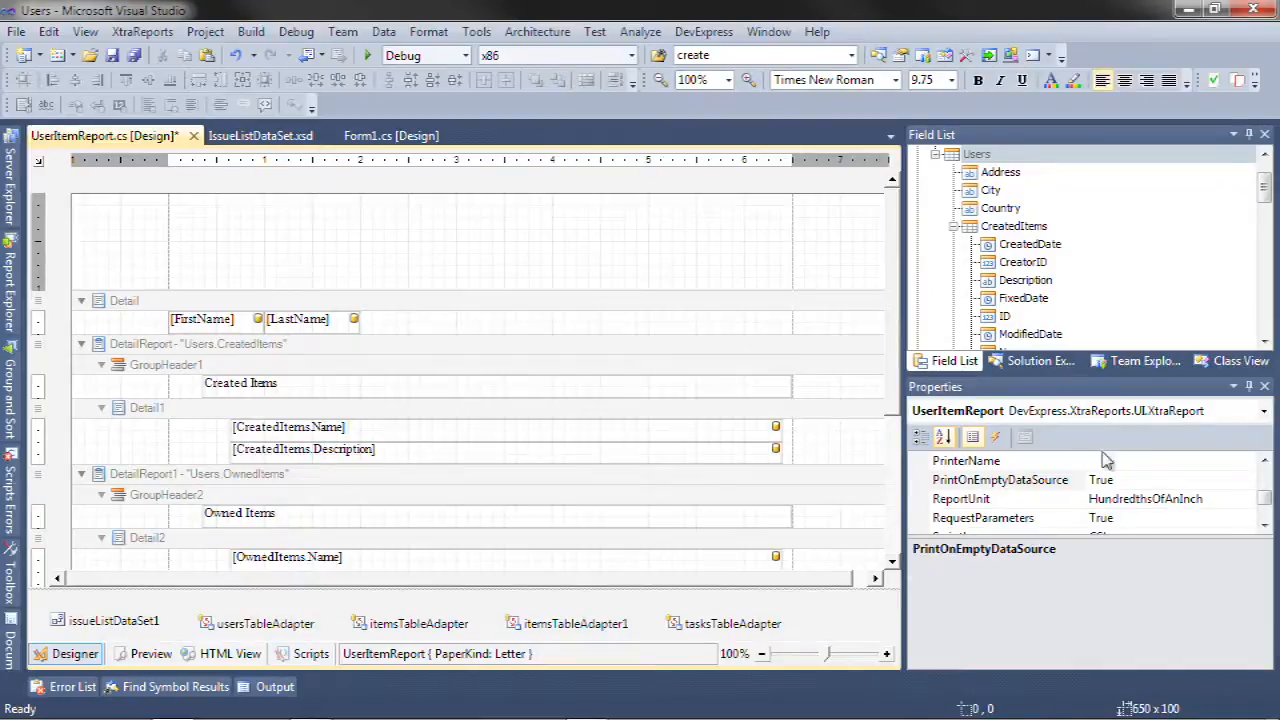
left_click_drag(1111, 537, 1112, 624)
scroll(1258, 564, "up", 7)
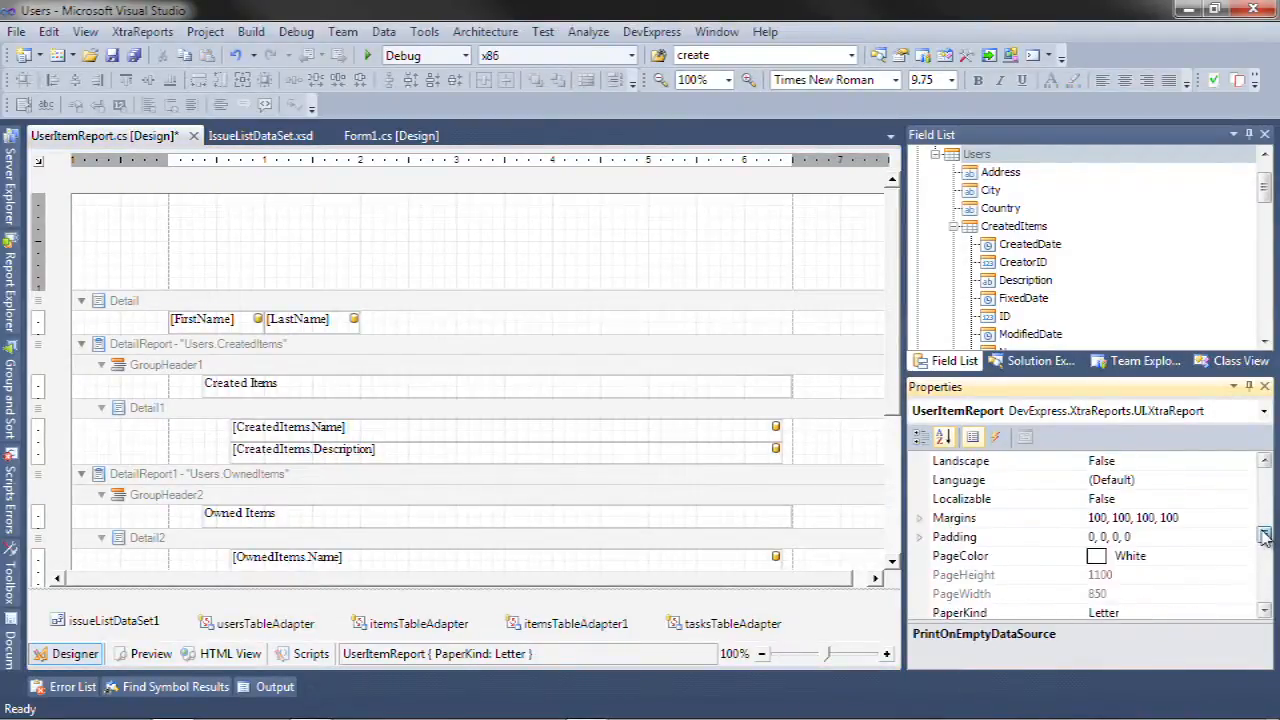
left_click(1249, 576)
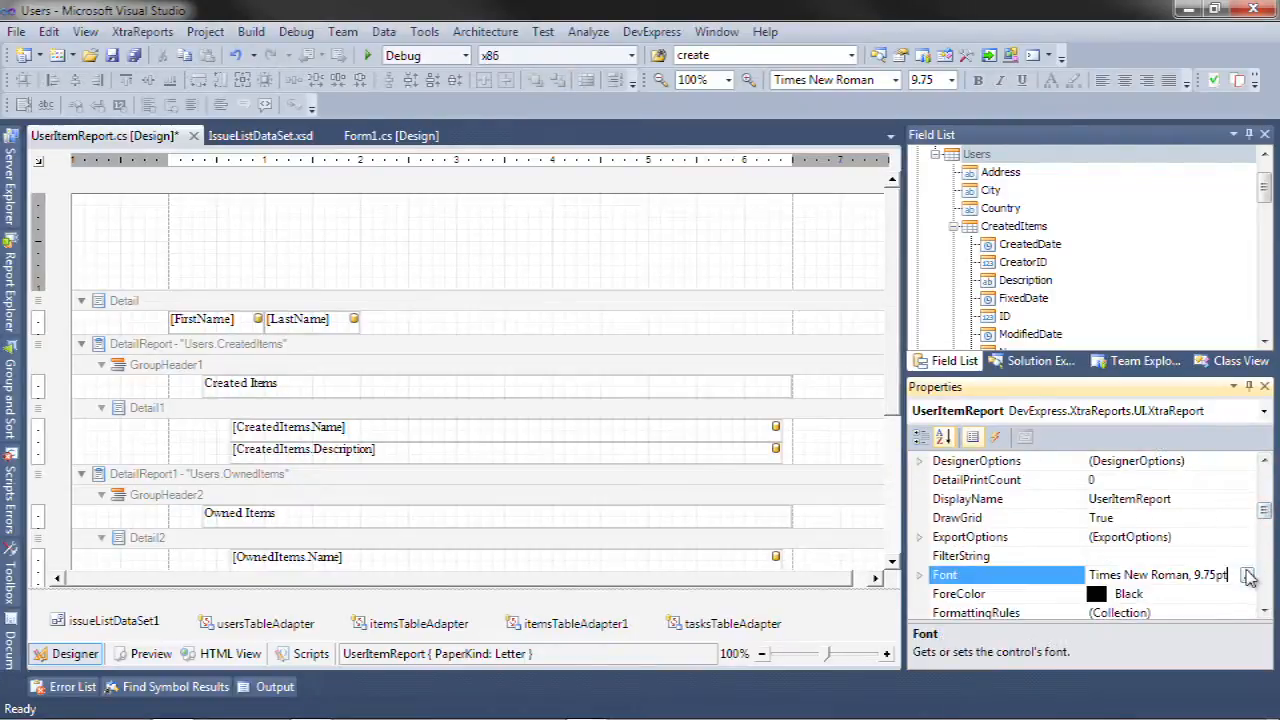
left_click(466, 264)
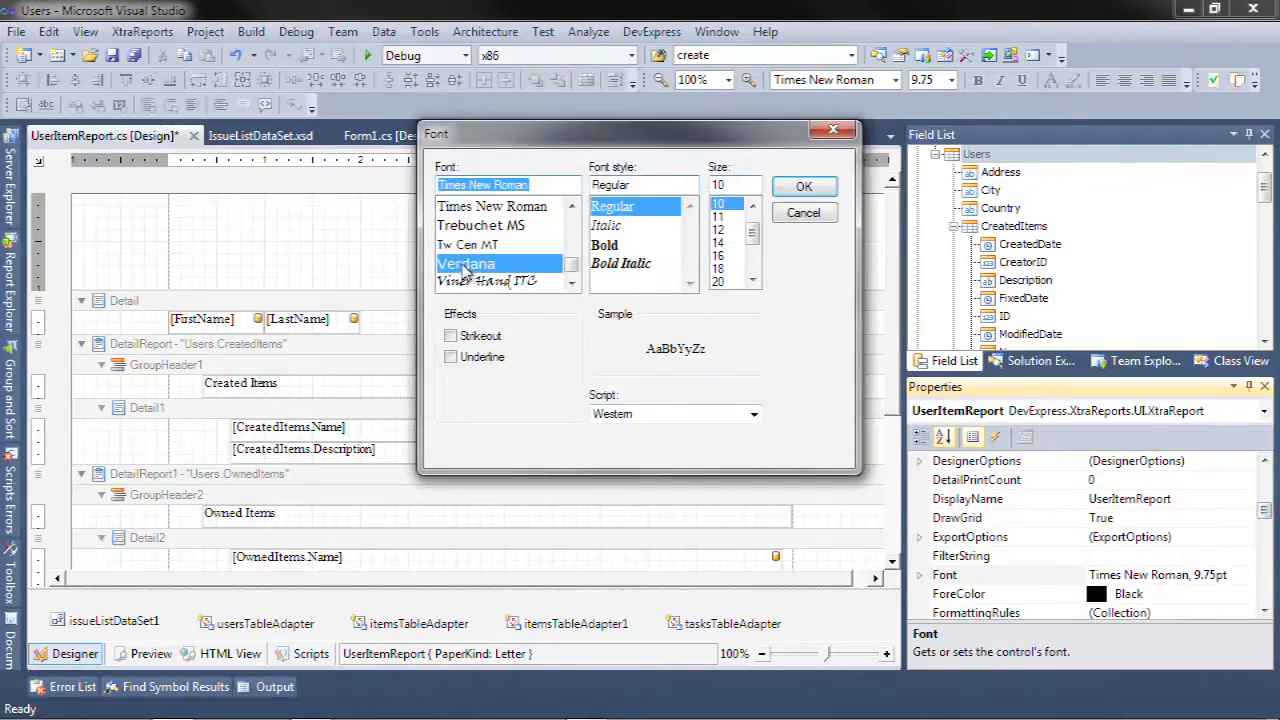
left_click(719, 258)
left_click(718, 243)
left_click(718, 230)
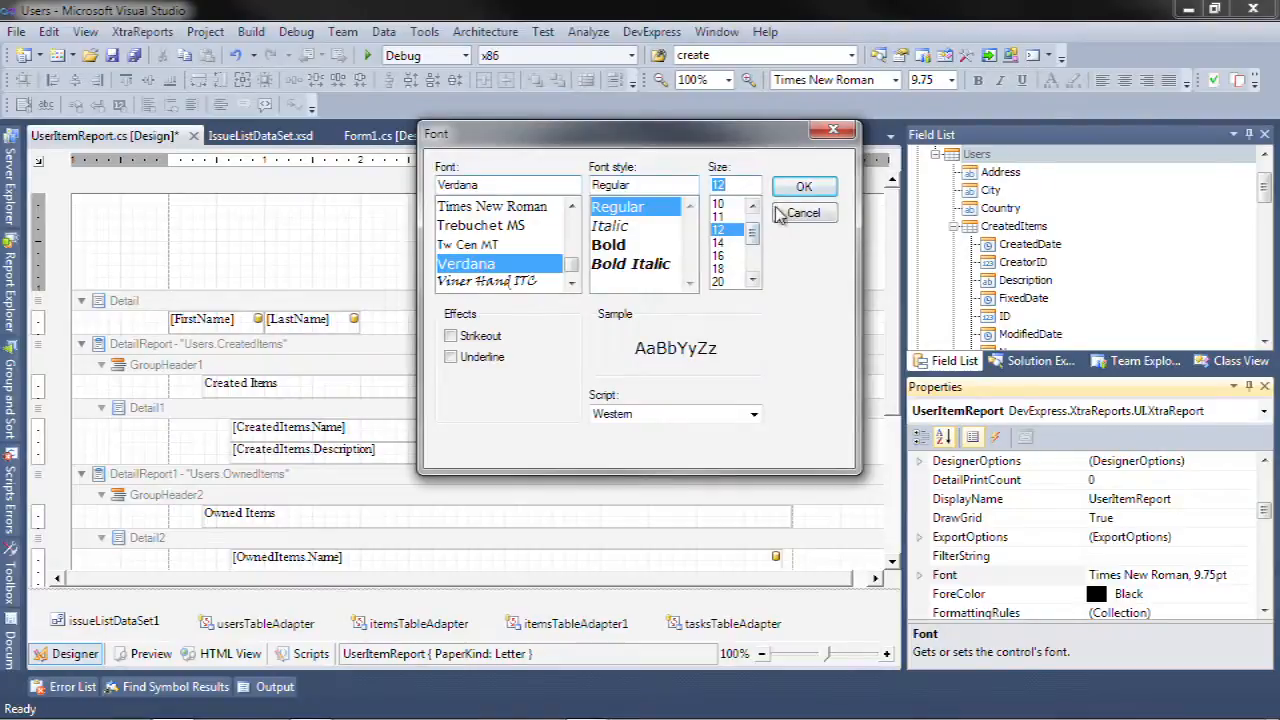
left_click(803, 187)
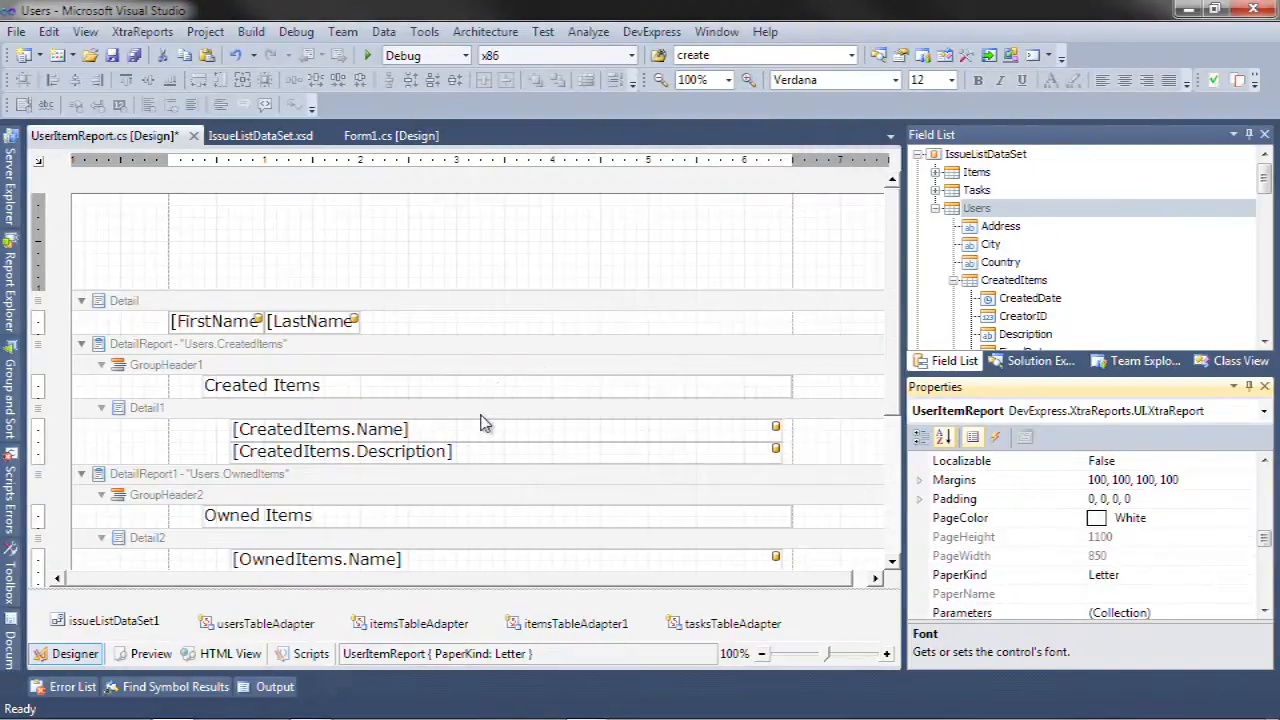
left_click(420, 262)
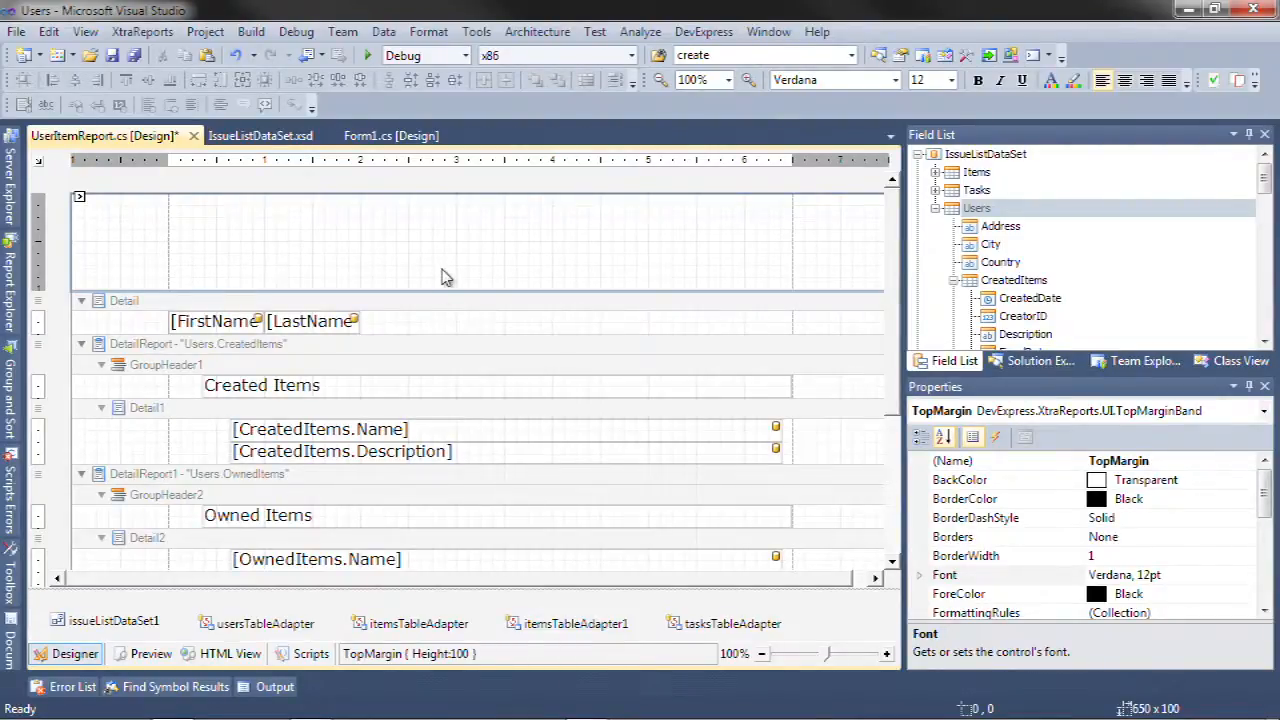
Add a new style to the report's style sheet and name it Header.
scroll(446, 277, "down", 3)
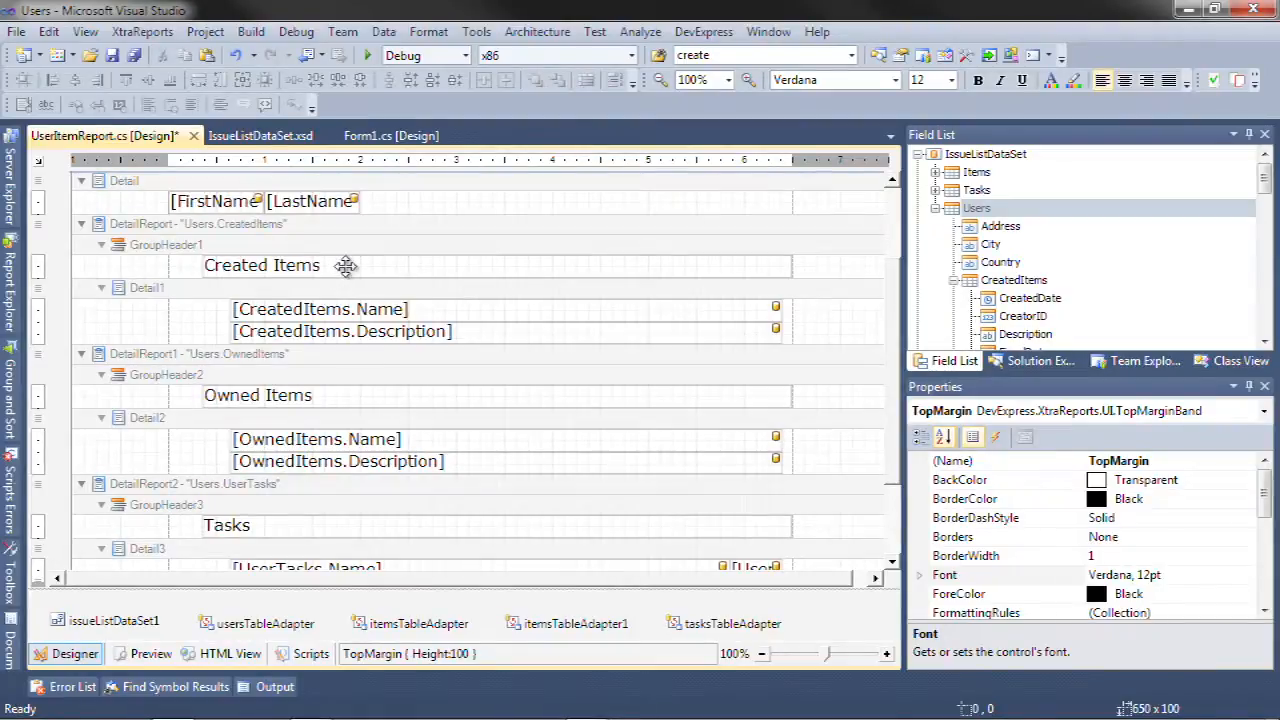
left_click(38, 161)
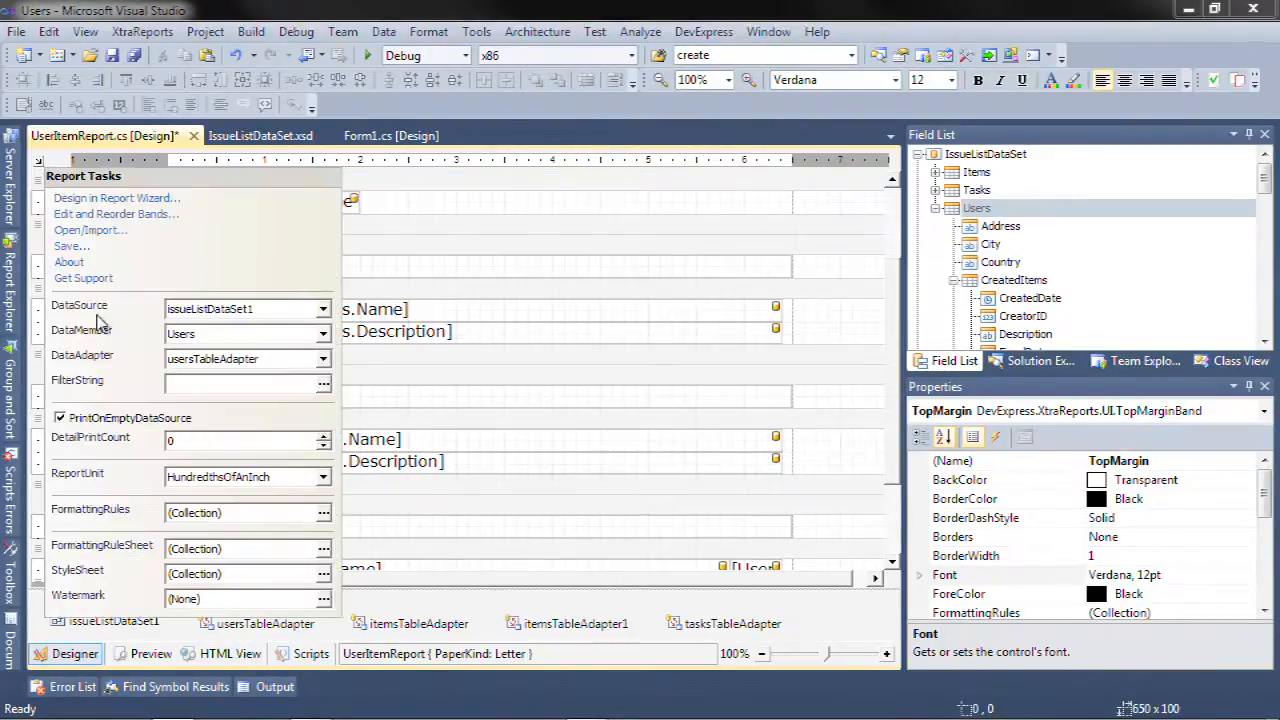
left_click(323, 574)
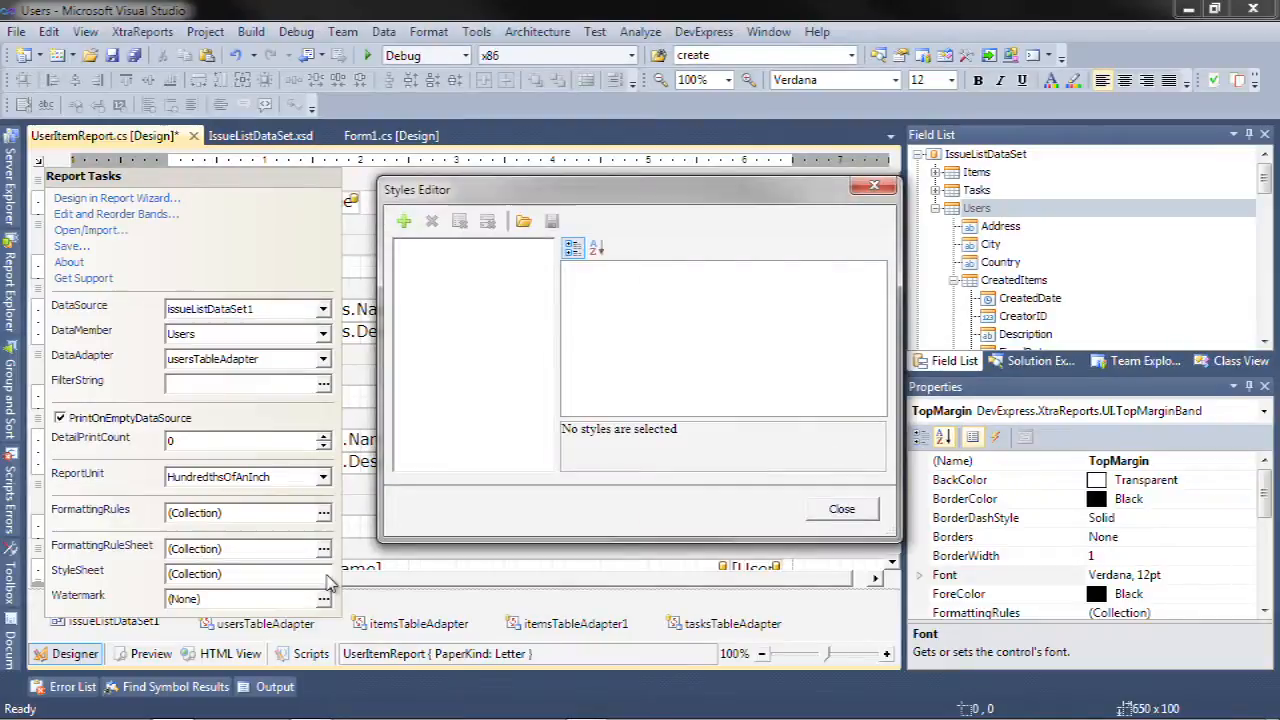
left_click(405, 222)
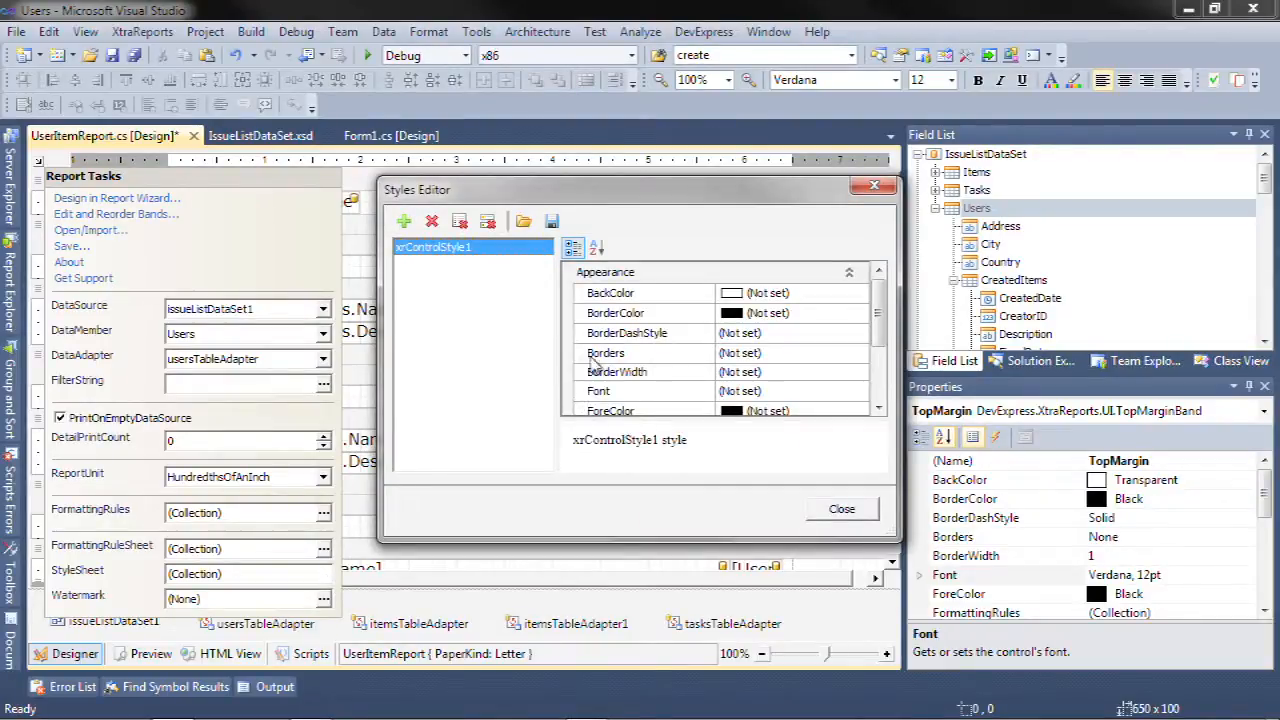
scroll(866, 333, "down", 3)
left_click(828, 410)
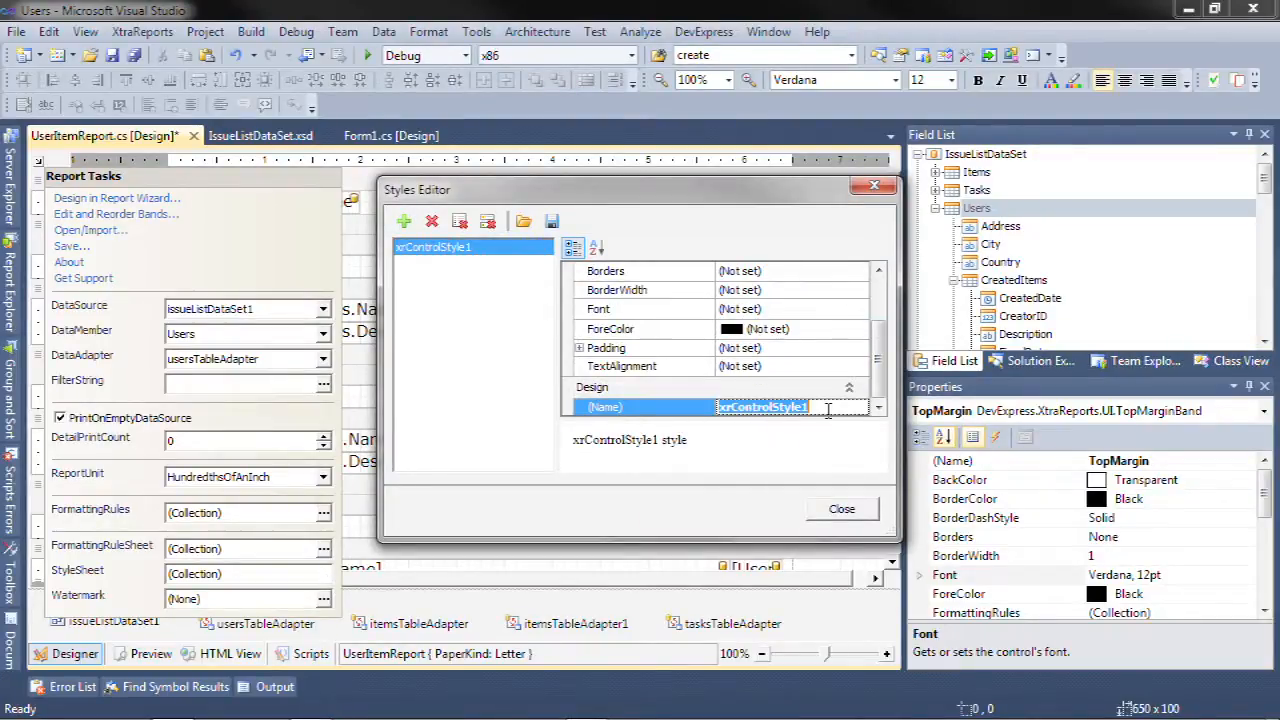
type("Header")
key("Return")
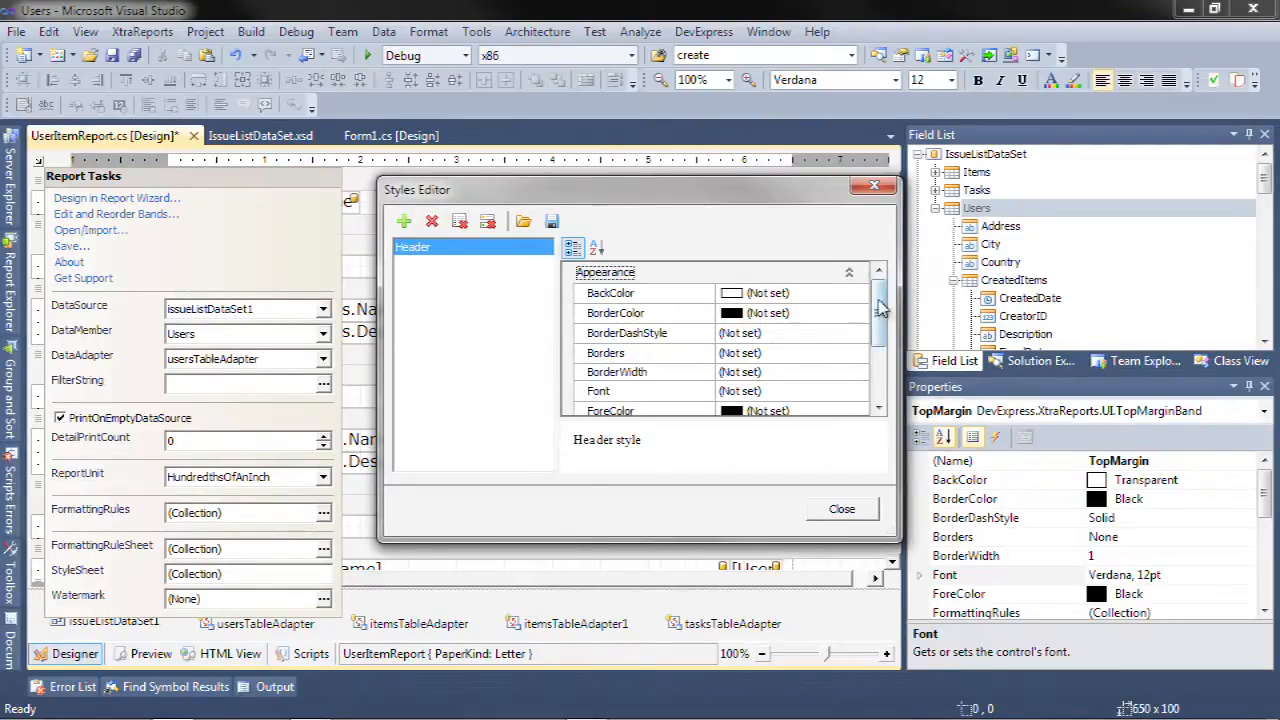
Set the Header style's background color to dark orange (192, 64, 0).
left_click(858, 293)
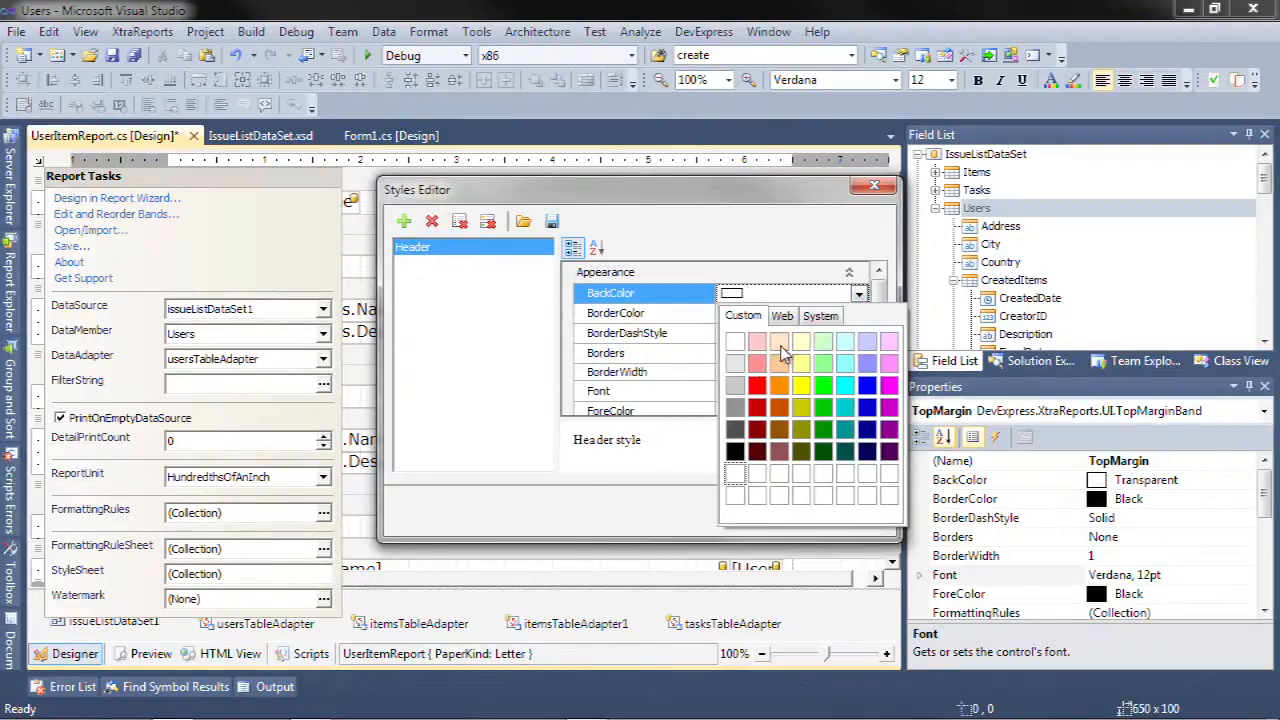
left_click(779, 342)
left_click(858, 294)
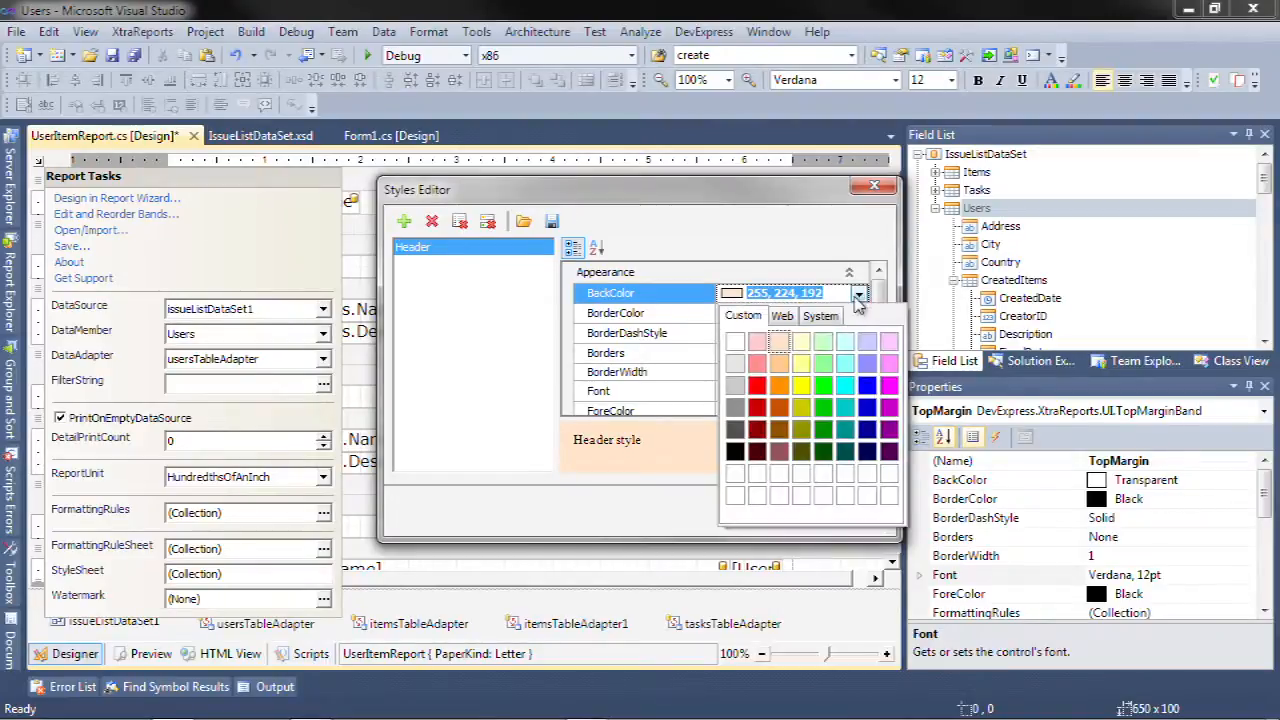
left_click(781, 406)
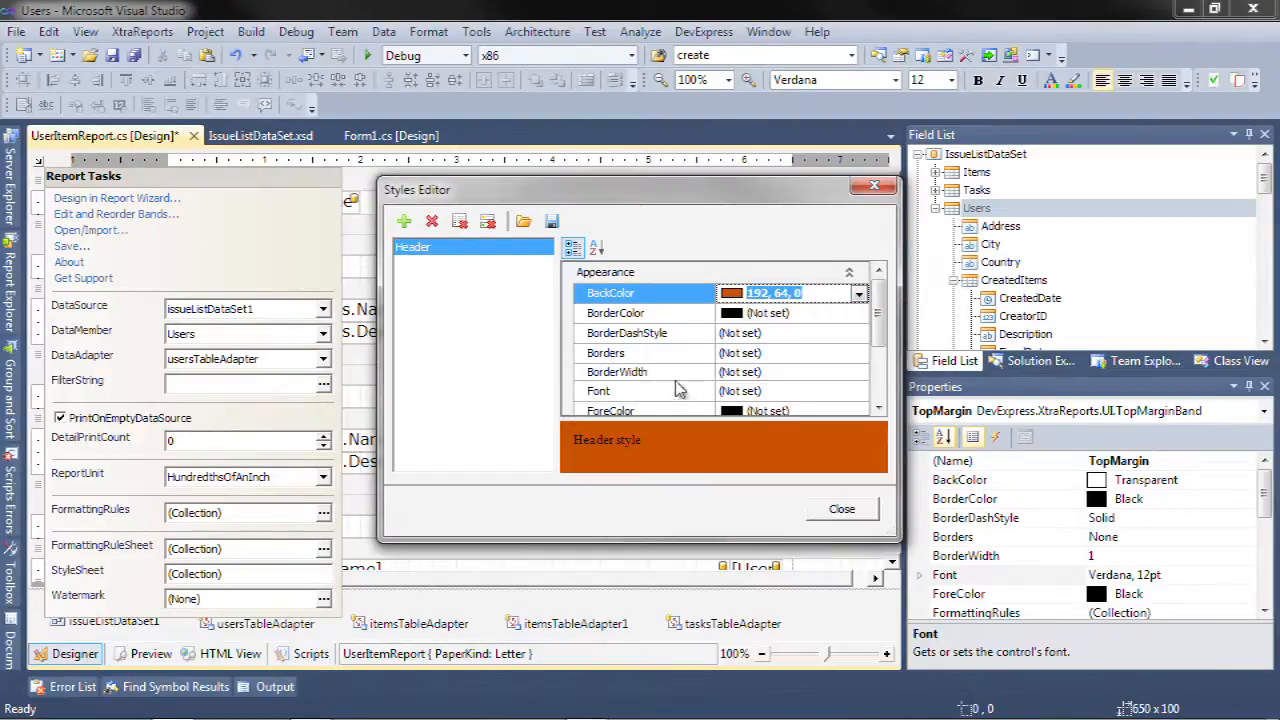
Set the Header style's font to Verdana Bold, size 20.
scroll(880, 335, "down", 2)
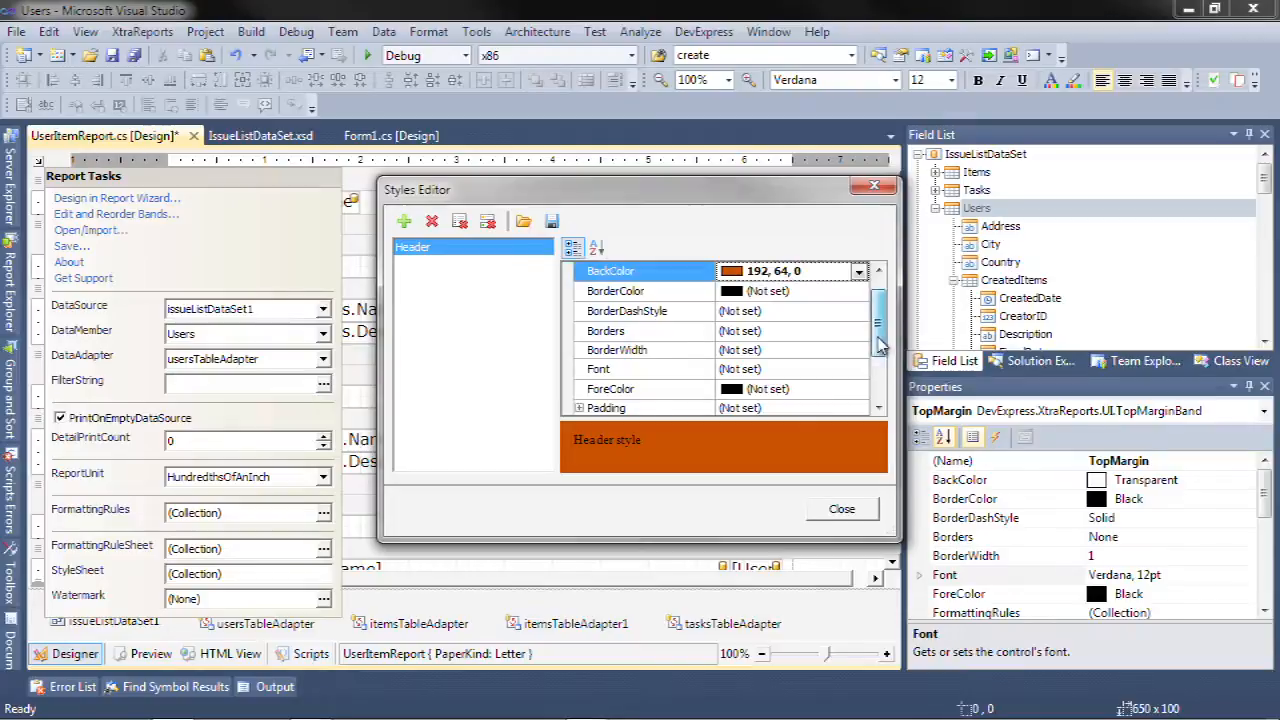
left_click(800, 349)
left_click(858, 349)
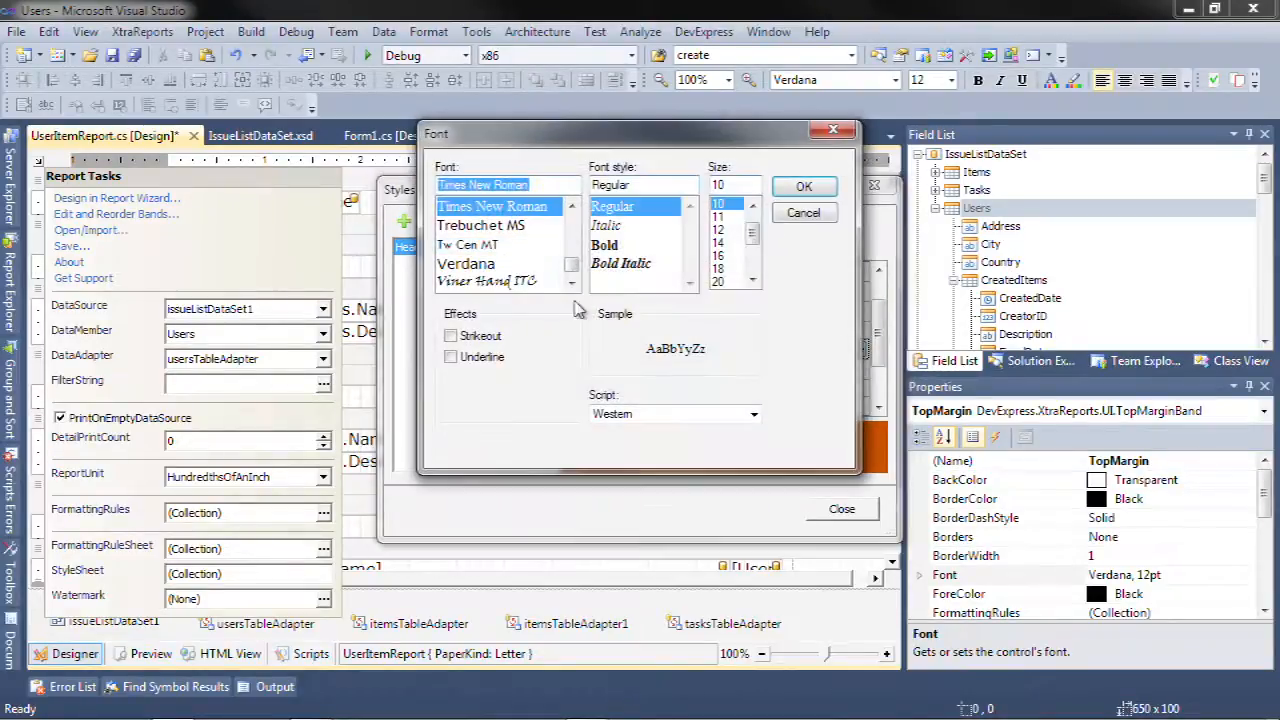
left_click(495, 266)
left_click(724, 282)
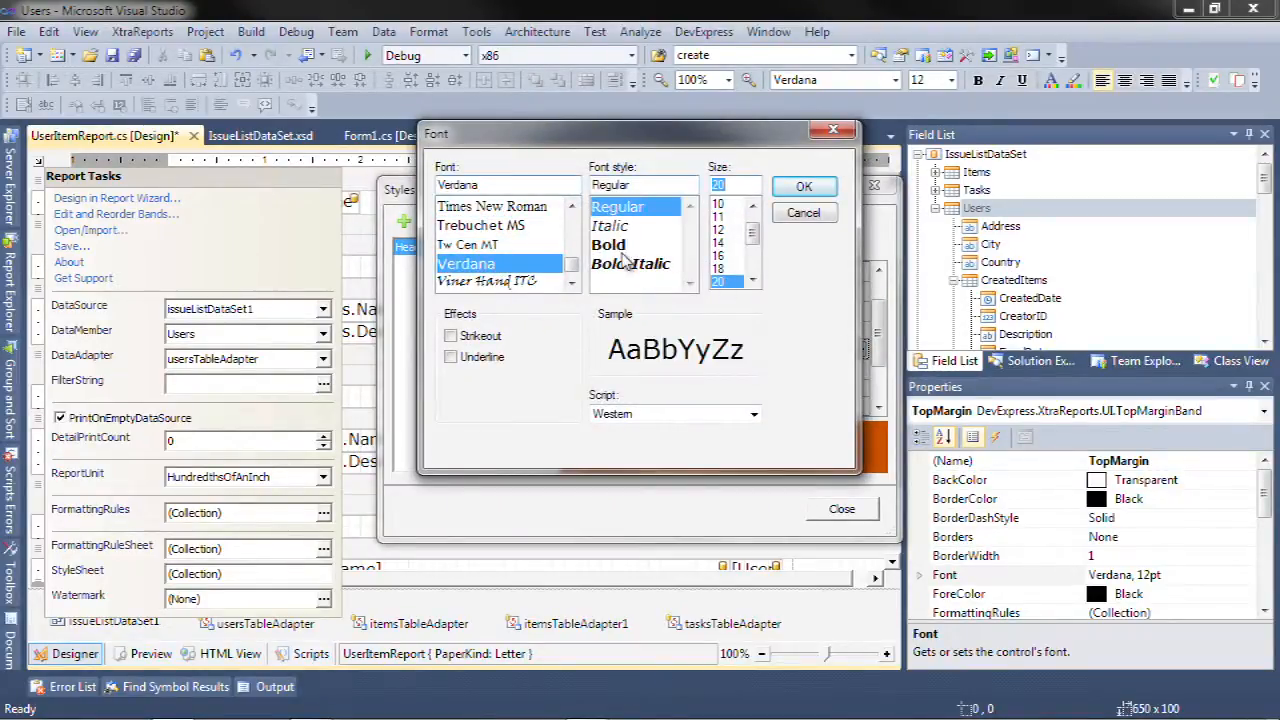
left_click(616, 247)
left_click(804, 187)
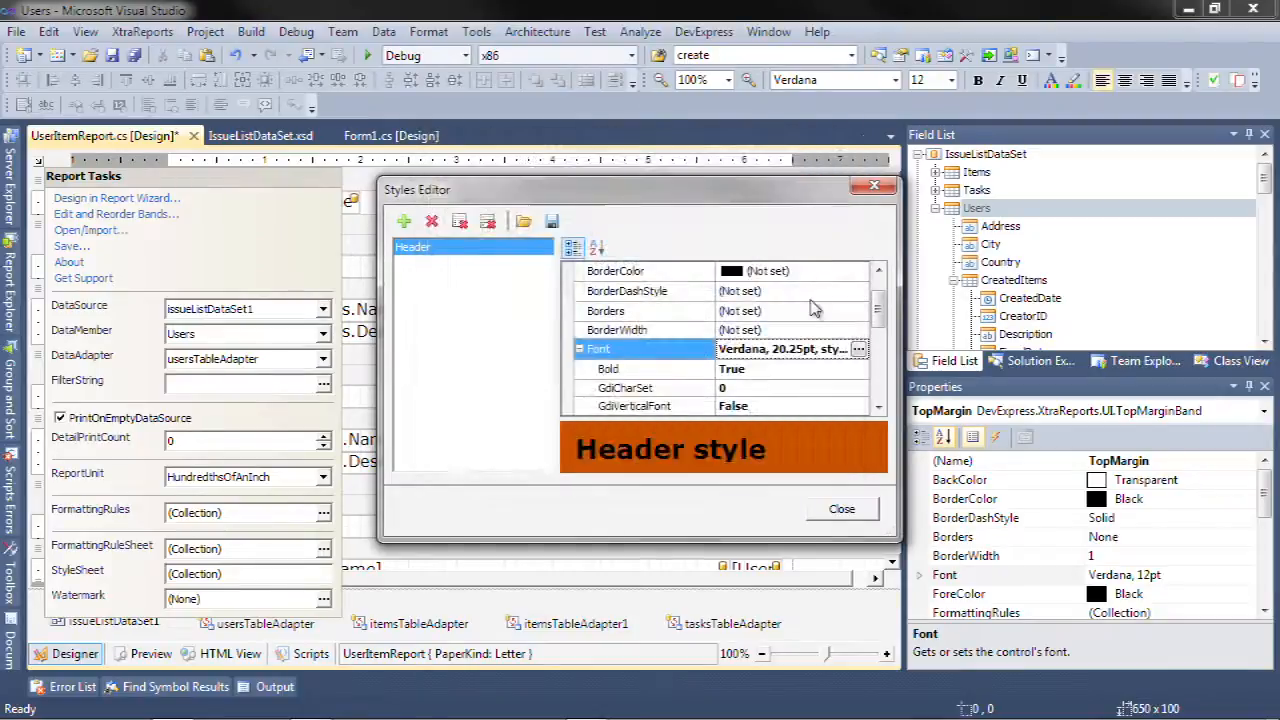
Reduce the Header style's font size to 16.
left_click(858, 349)
left_click(750, 206)
left_click(750, 206)
left_click(750, 206)
left_click(750, 206)
left_click(750, 206)
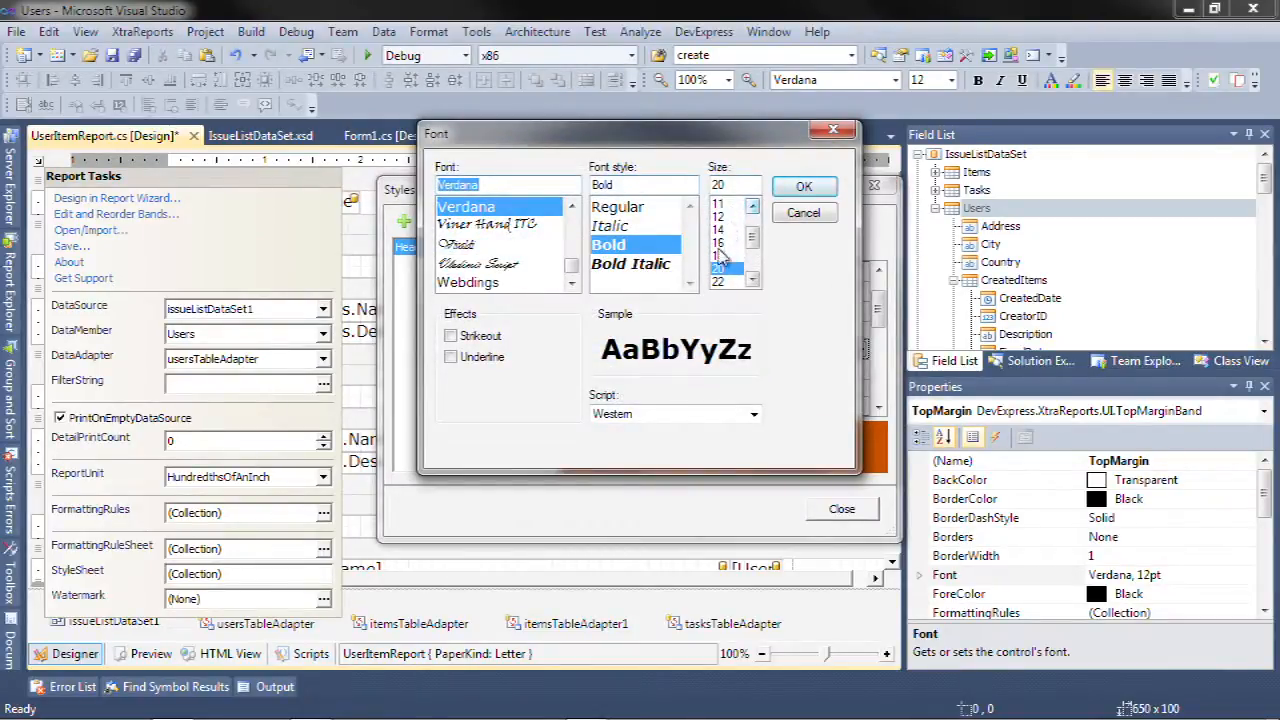
left_click(718, 243)
left_click(785, 192)
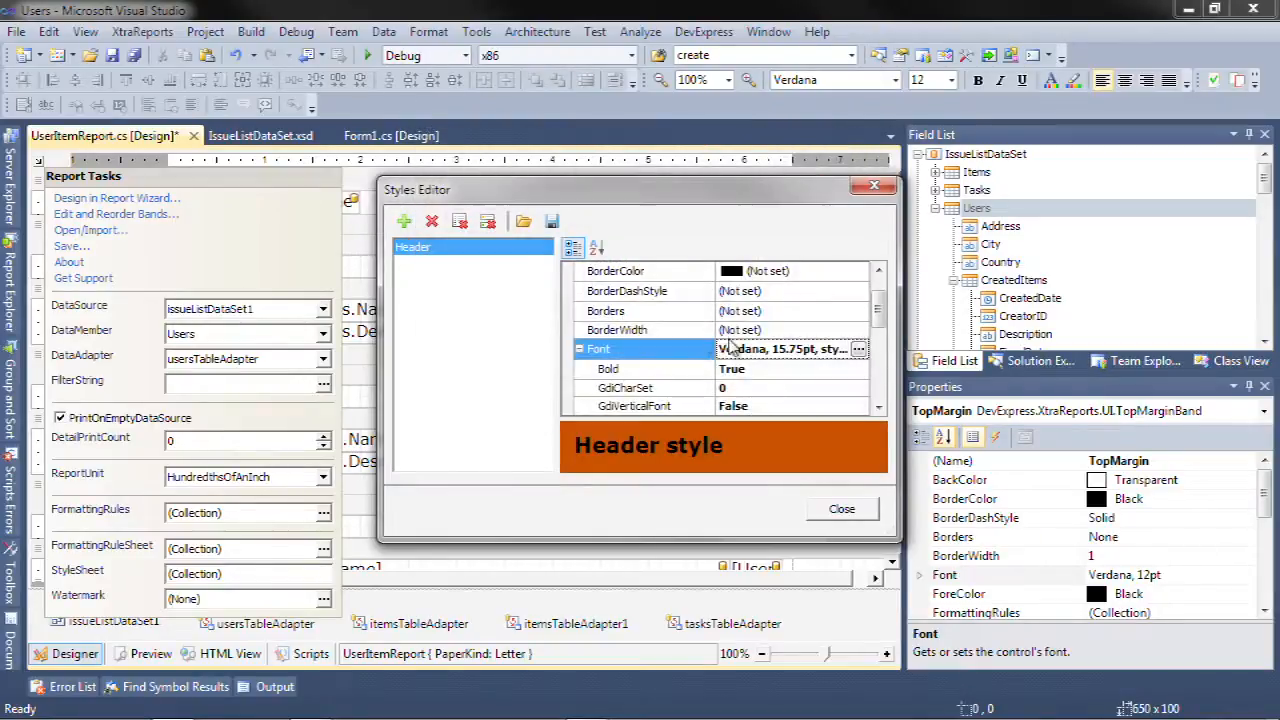
Set the Header style's foreground color to white (255, 255, 255).
scroll(881, 322, "down", 2)
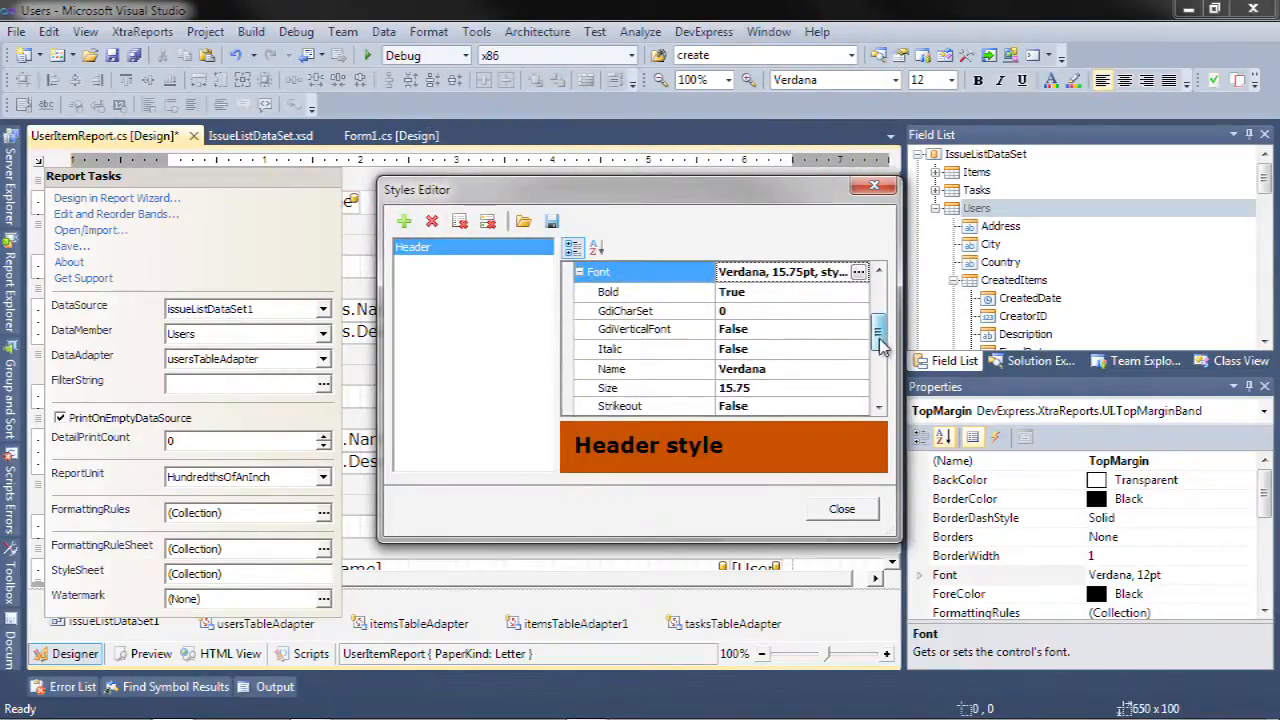
left_click(840, 347)
left_click(858, 348)
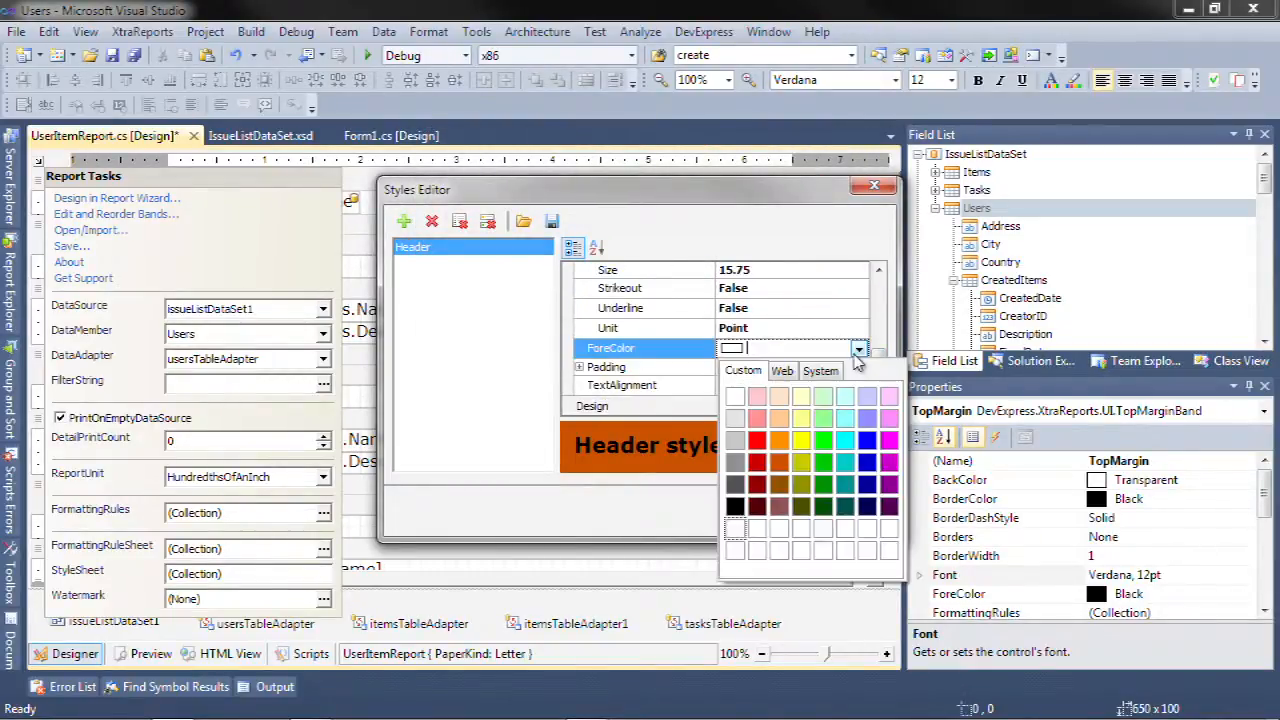
left_click(738, 398)
Set the Header style's padding to 3 on all sides.
scroll(880, 383, "down", 2)
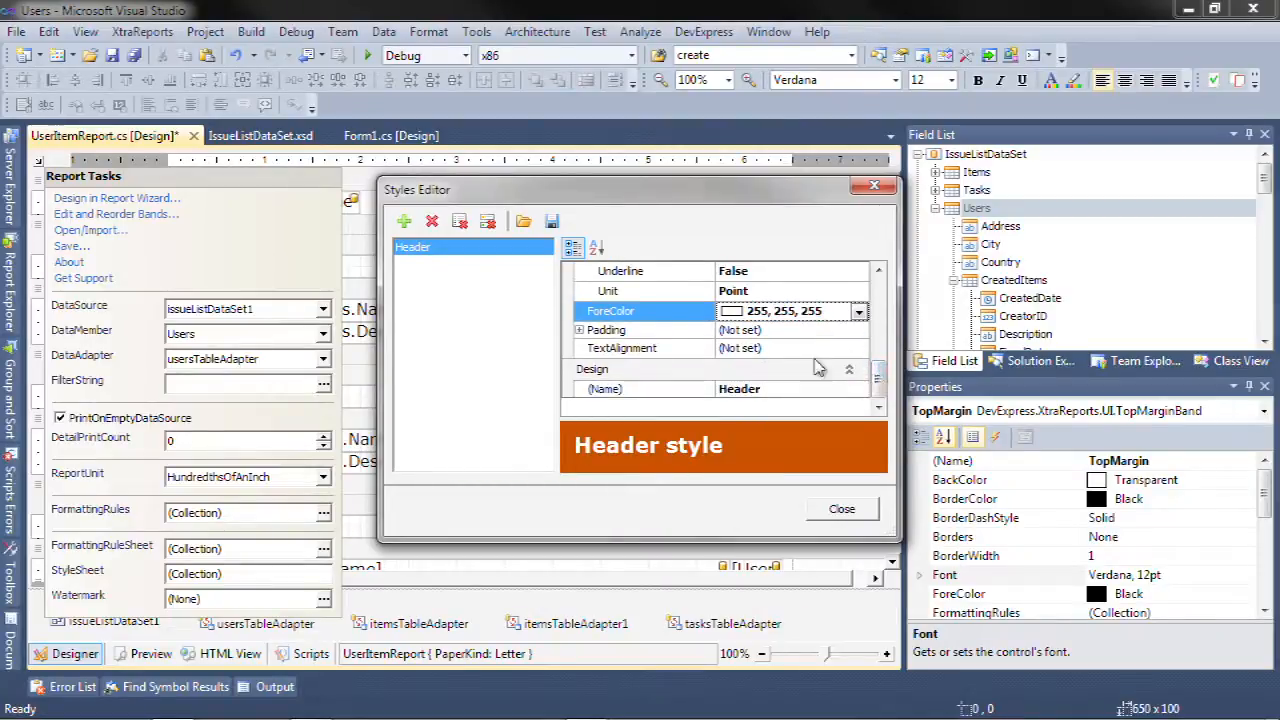
left_click(579, 330)
left_click(727, 346)
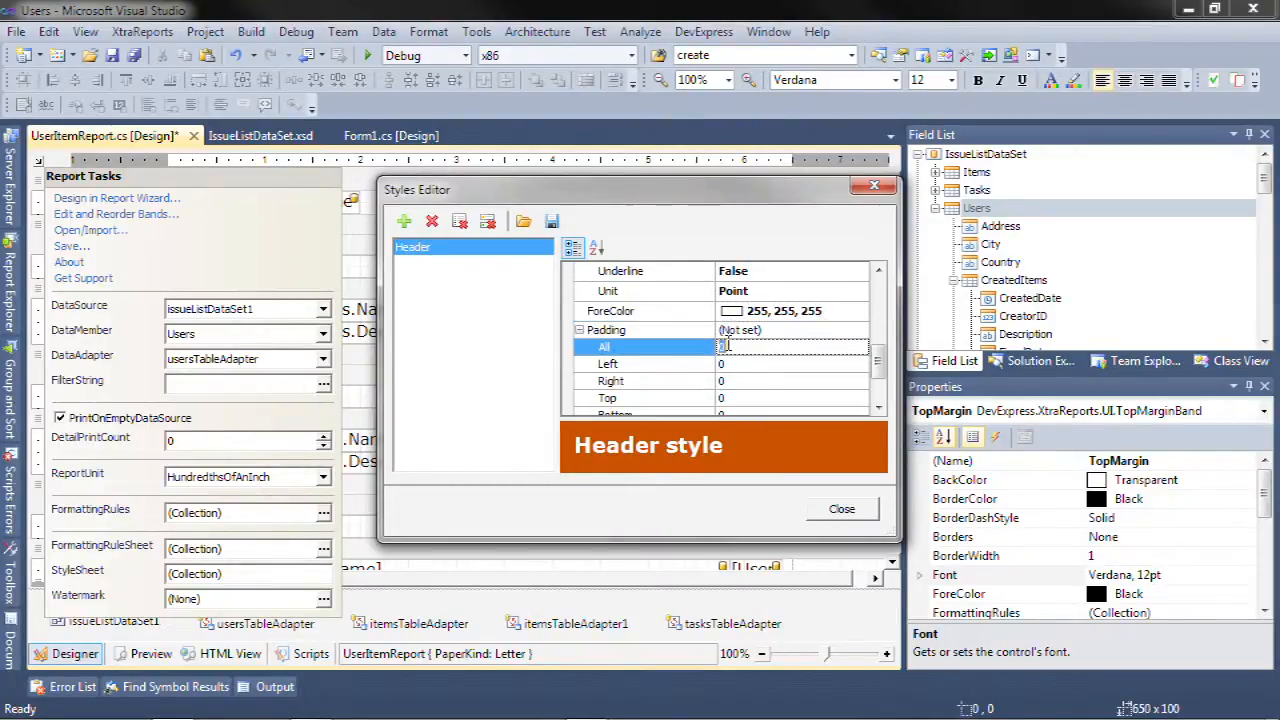
type("3")
key("Return")
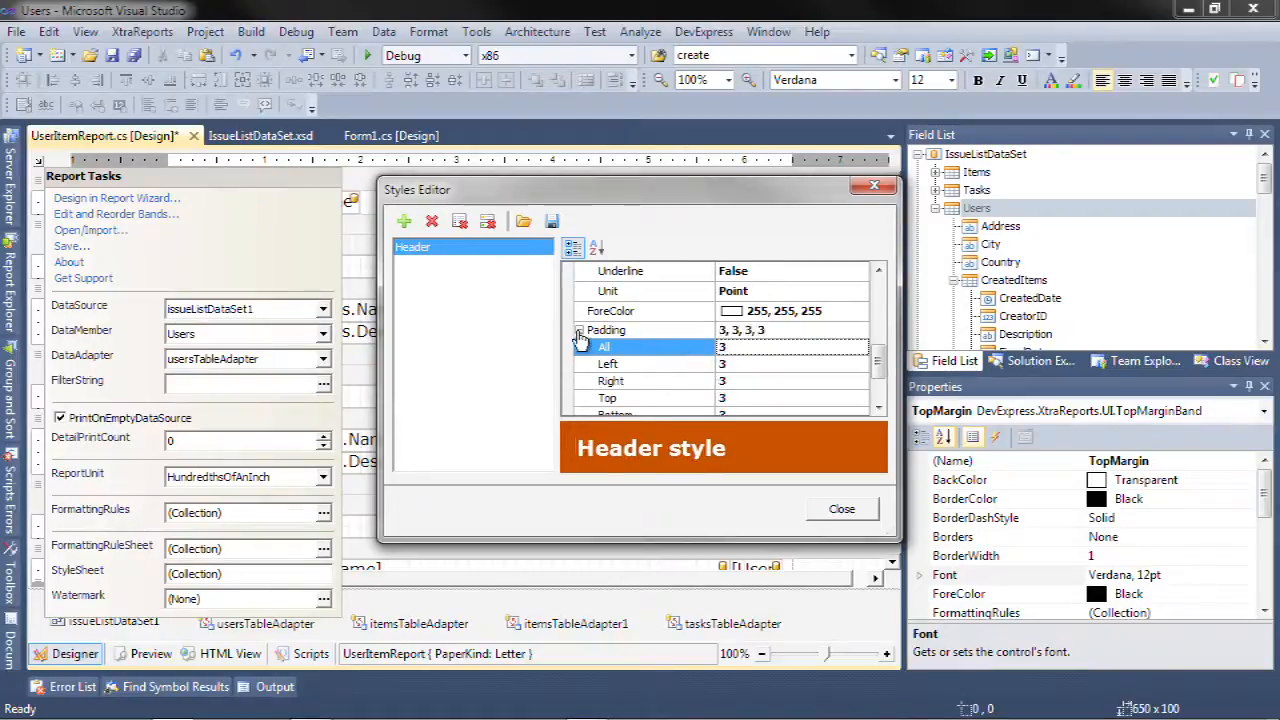
left_click(579, 331)
Set the Header style's text alignment to MiddleLeft and close the style editor.
left_click_drag(877, 305, 878, 396)
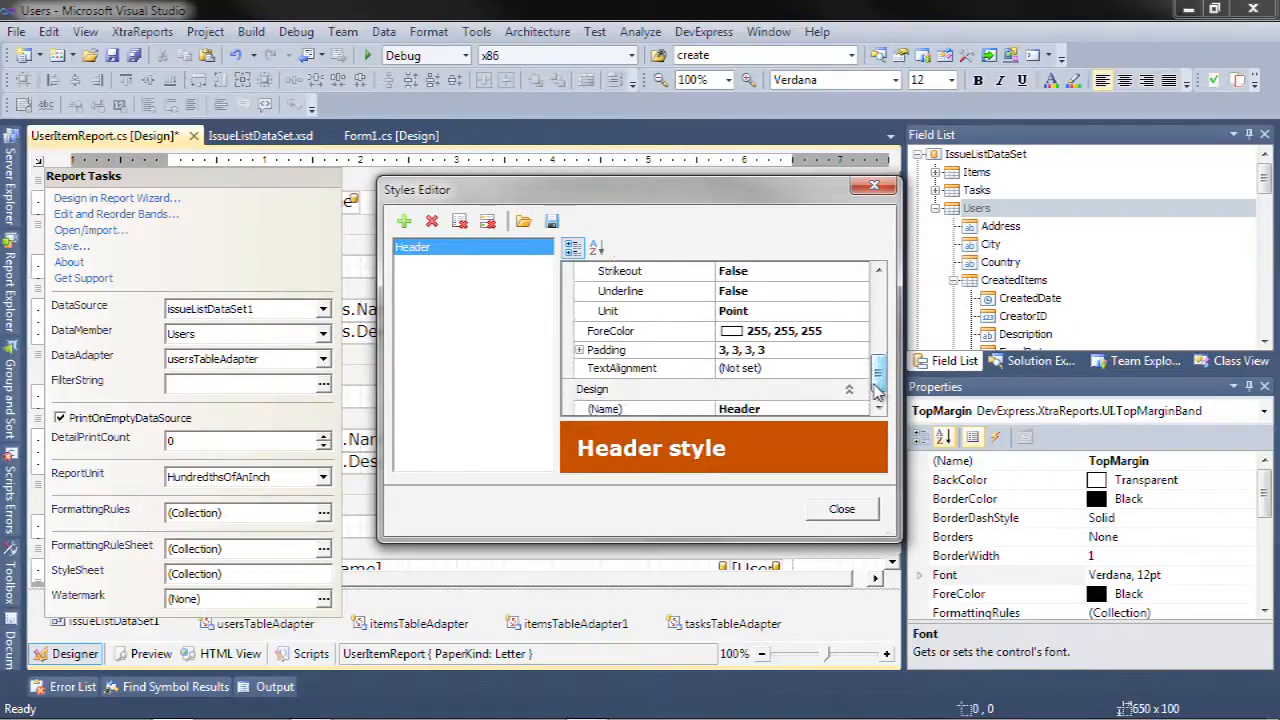
left_click(846, 370)
left_click(858, 369)
left_click(688, 425)
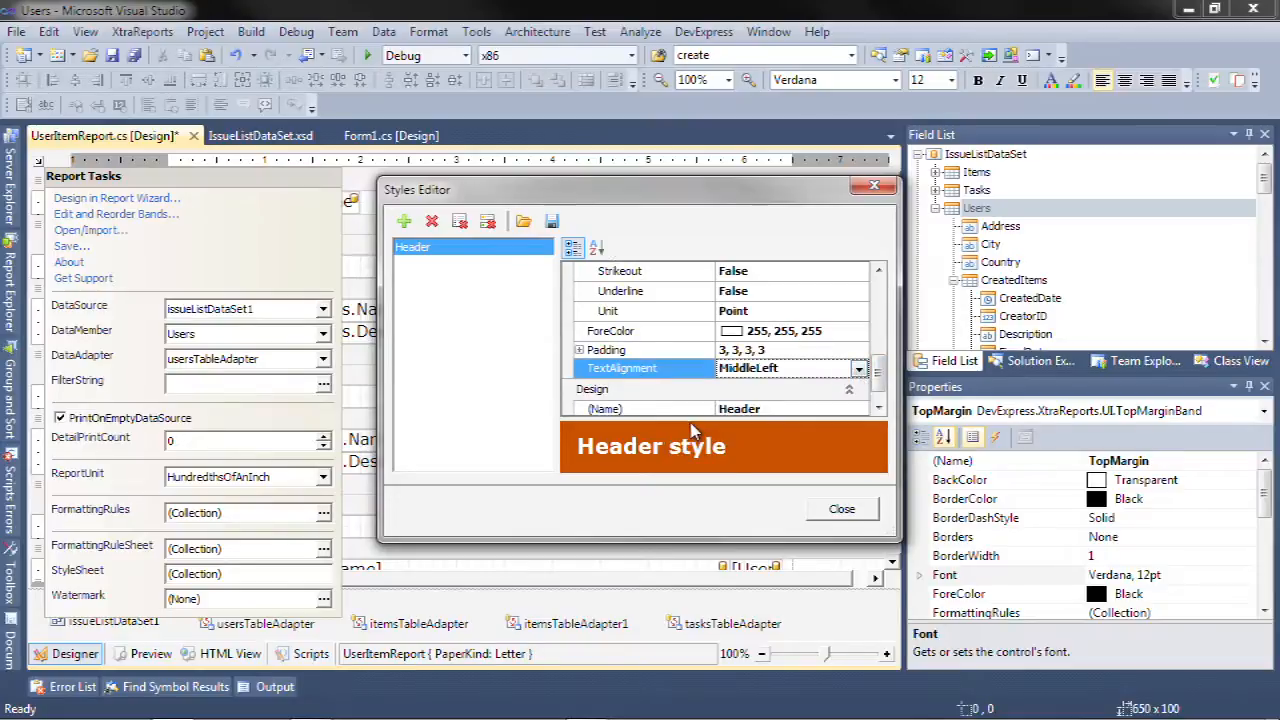
left_click(842, 510)
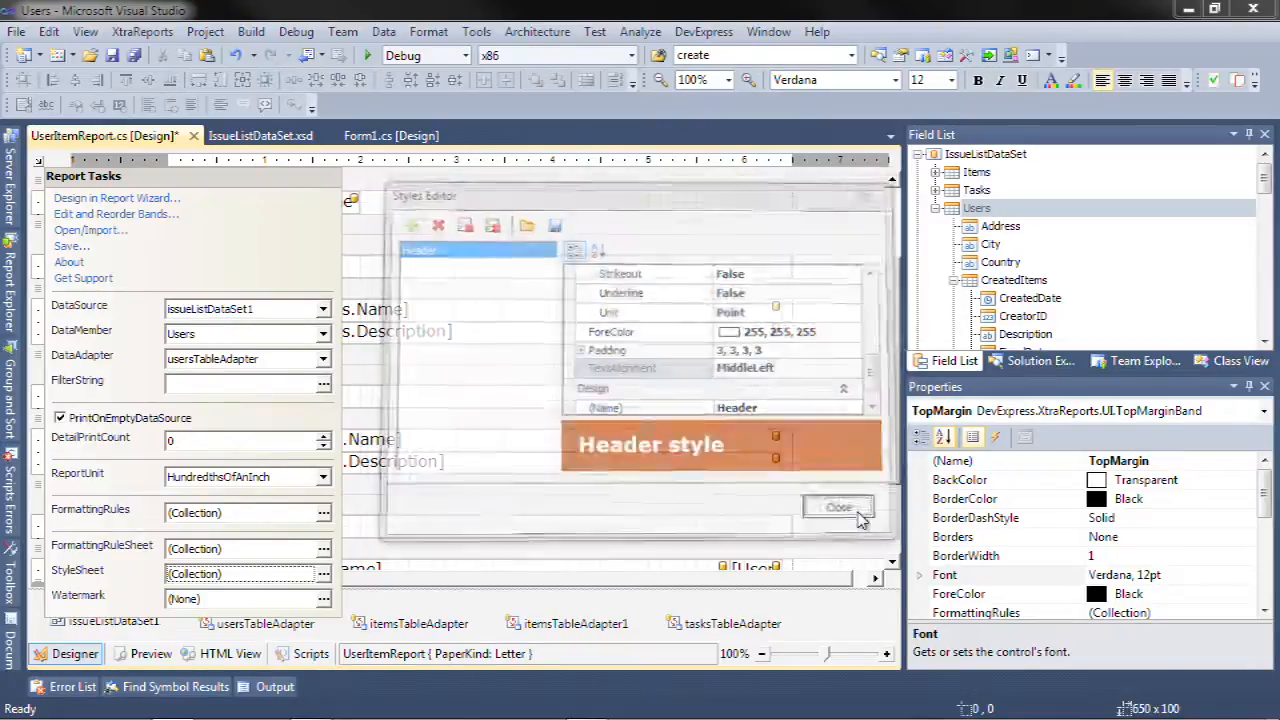
left_click(43, 167)
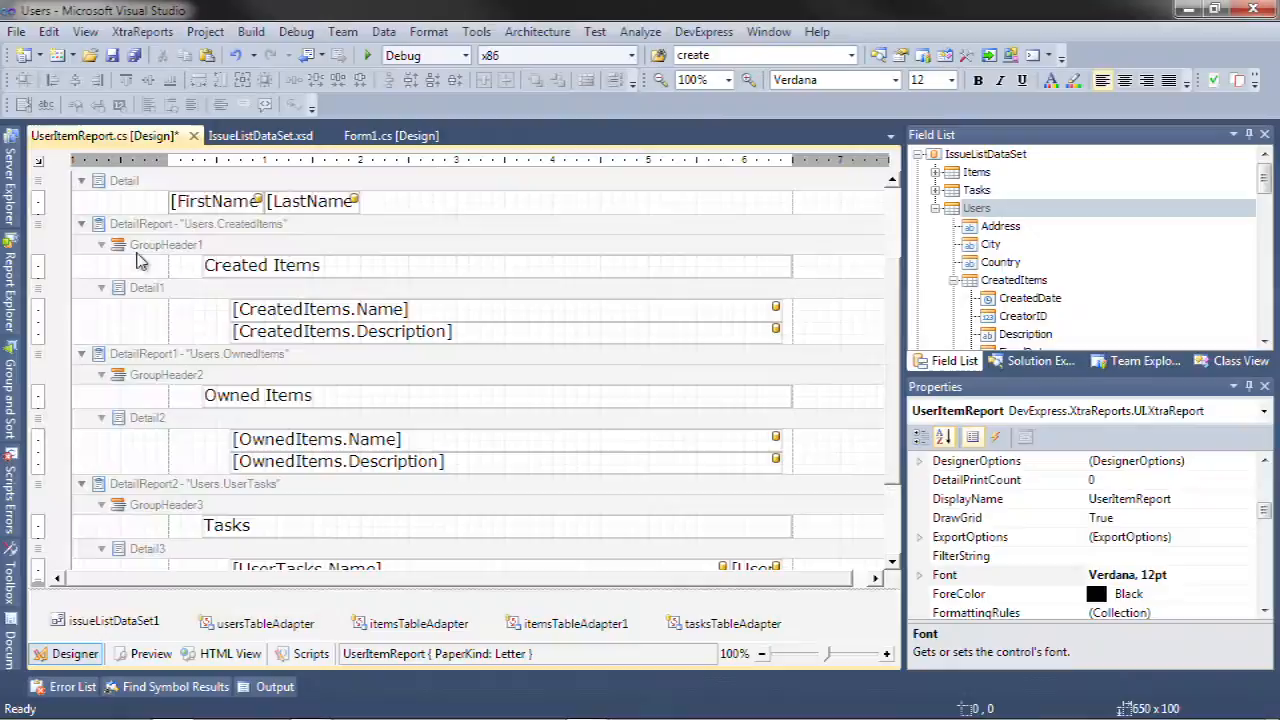
Assign the Header style to the Created Items label in GroupHeader1.
left_click(294, 262)
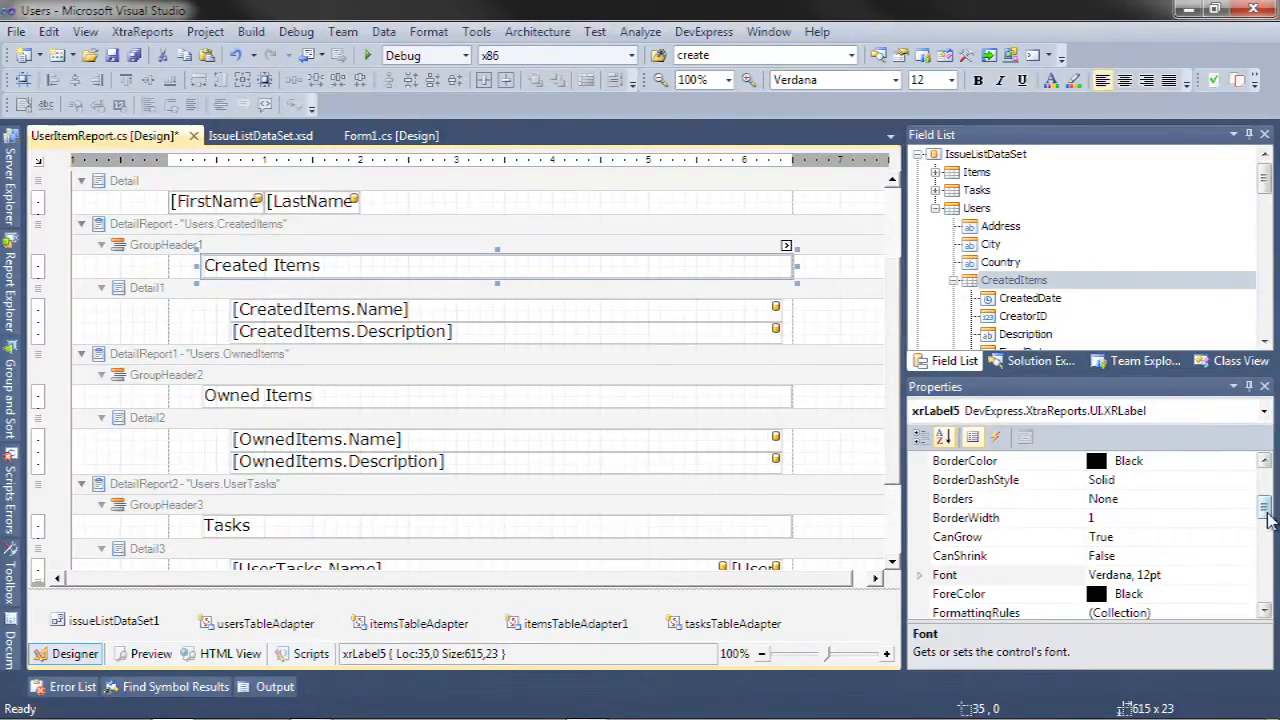
scroll(1267, 515, "down", 7)
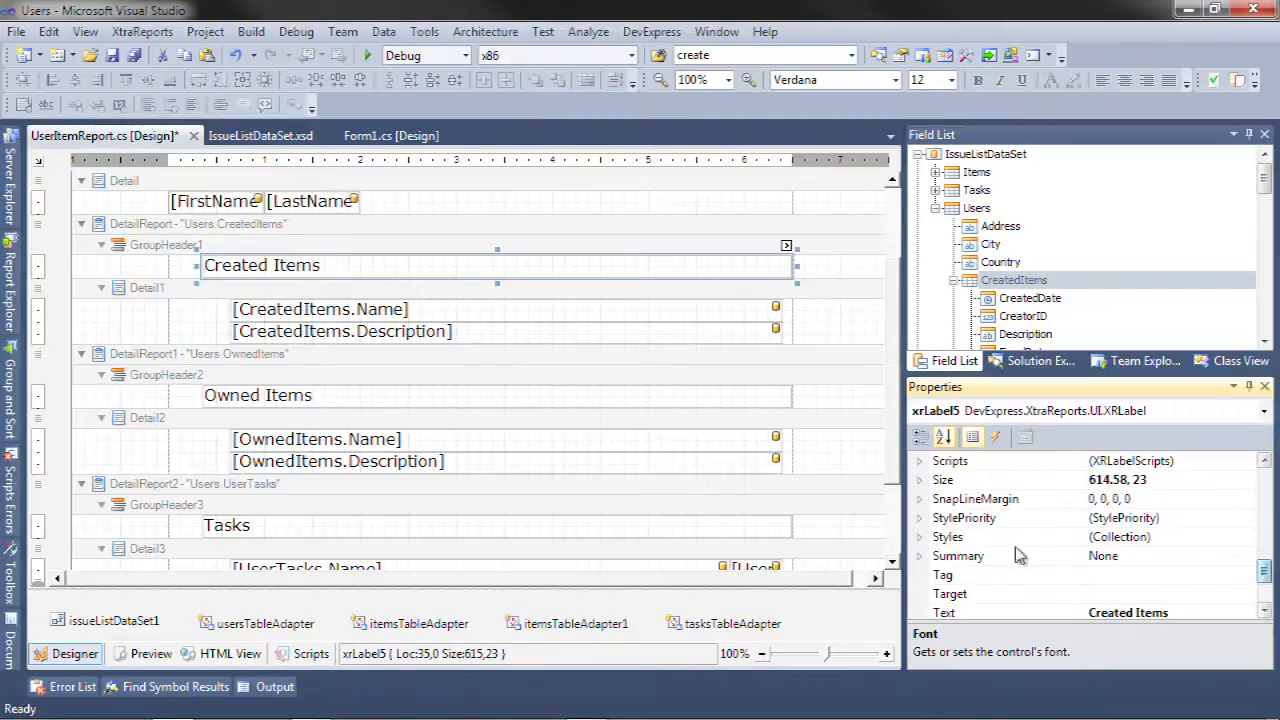
left_click(919, 537)
scroll(1000, 552, "down", 2)
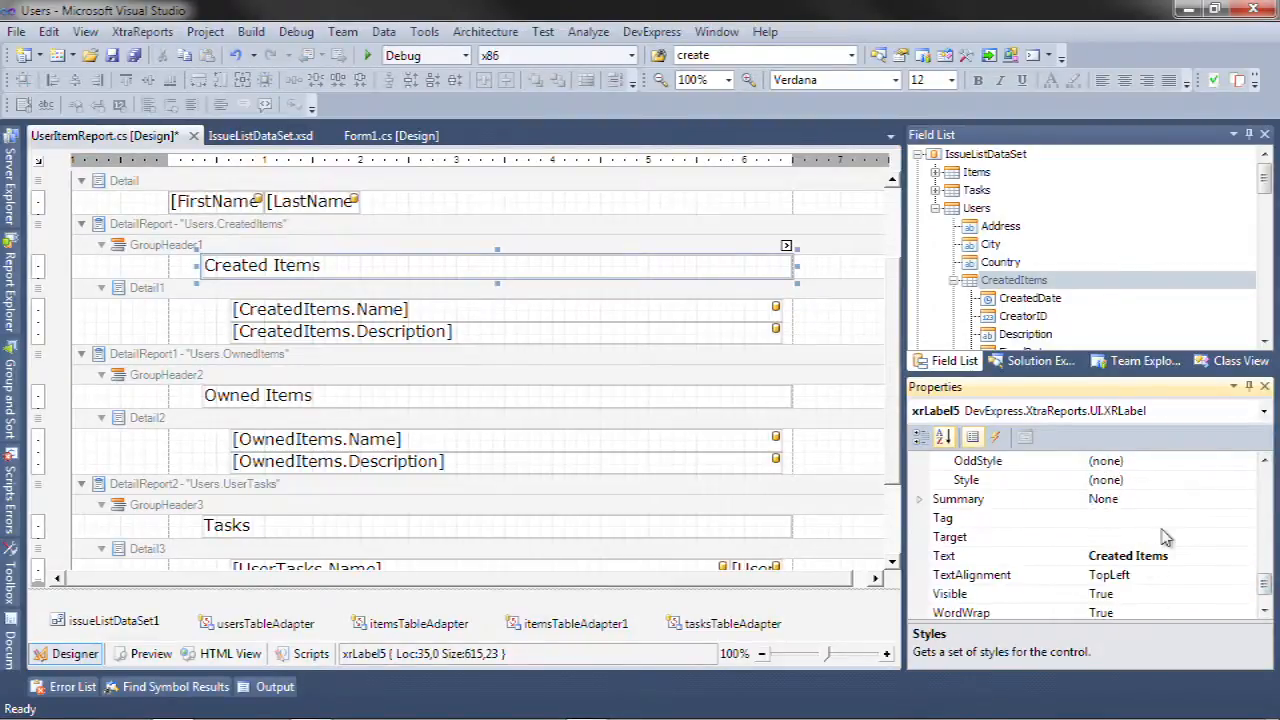
left_click(1190, 481)
left_click(1246, 481)
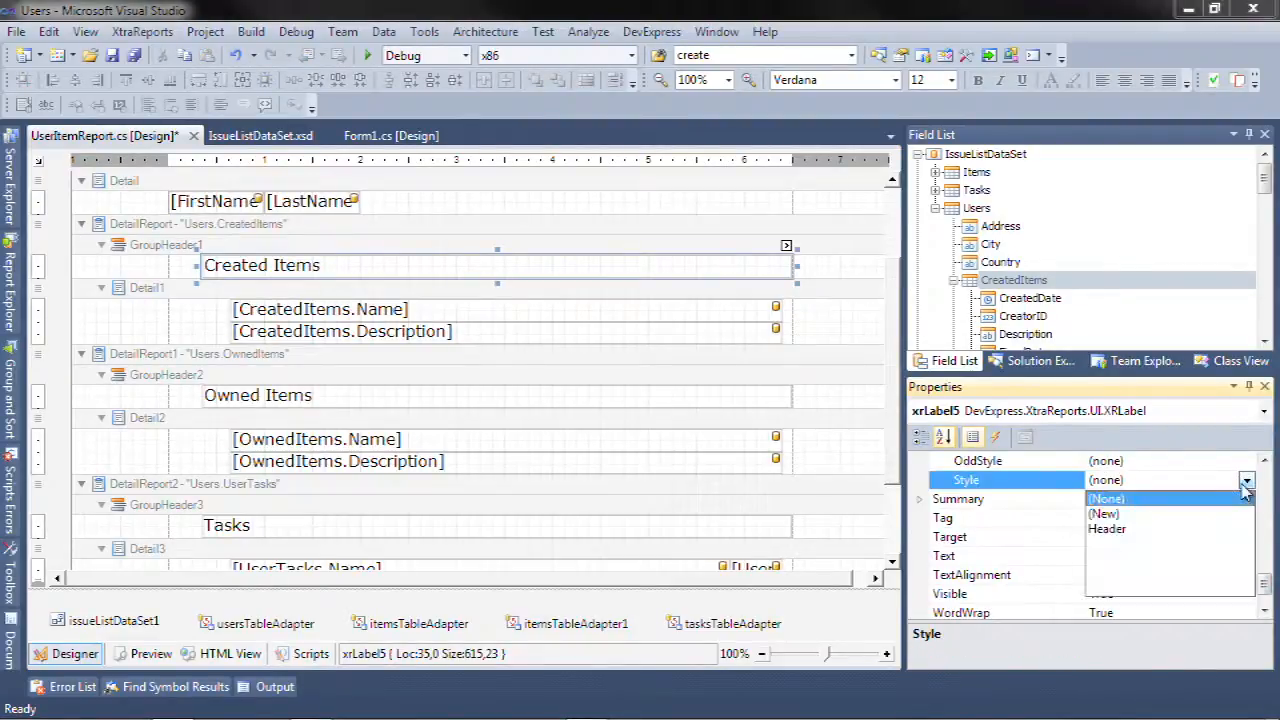
left_click(1106, 529)
Create a blank new style through the Owned Items label's style setting and assign the Header style to that label.
left_click(236, 397)
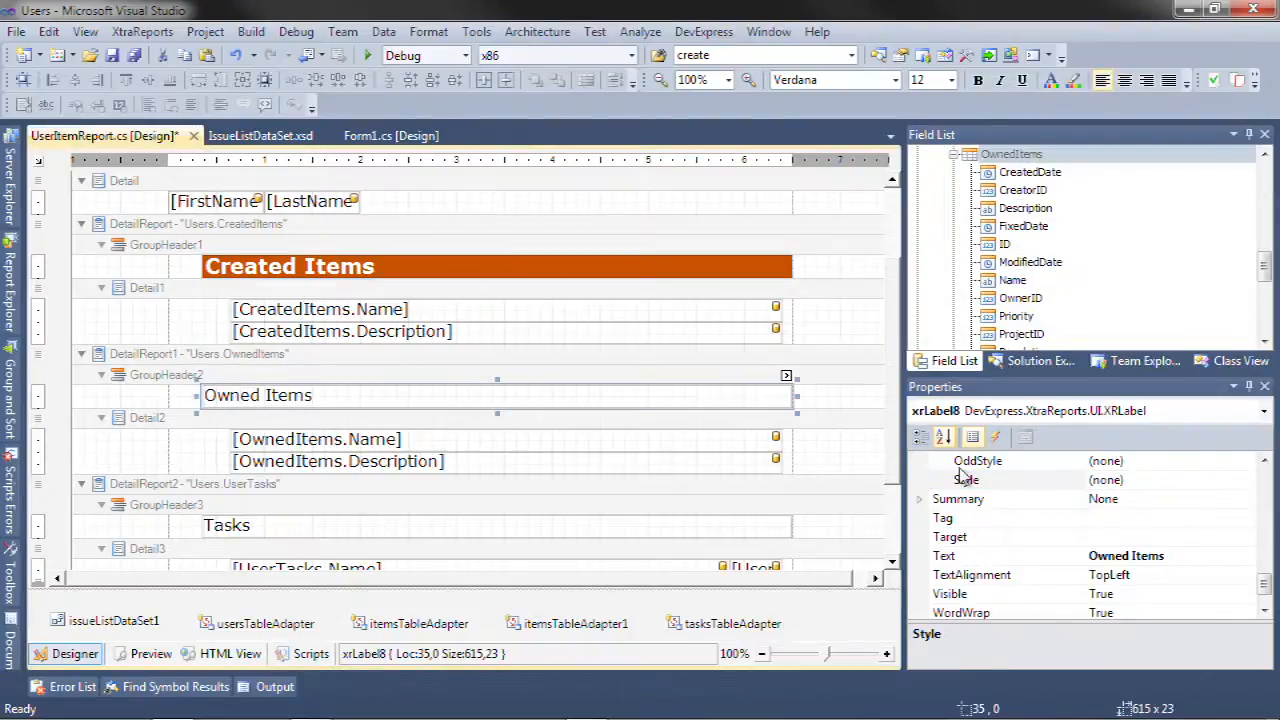
left_click(1216, 482)
left_click(1247, 481)
left_click(1132, 527)
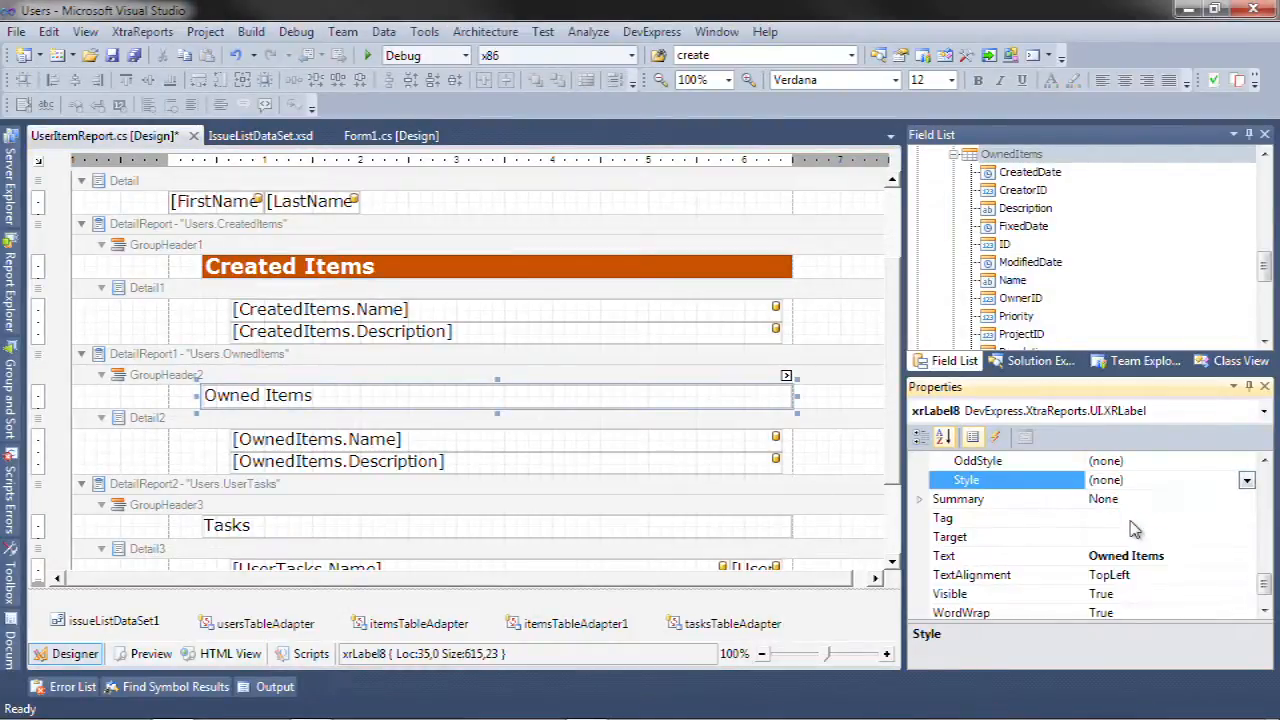
left_click(1247, 484)
left_click(1132, 530)
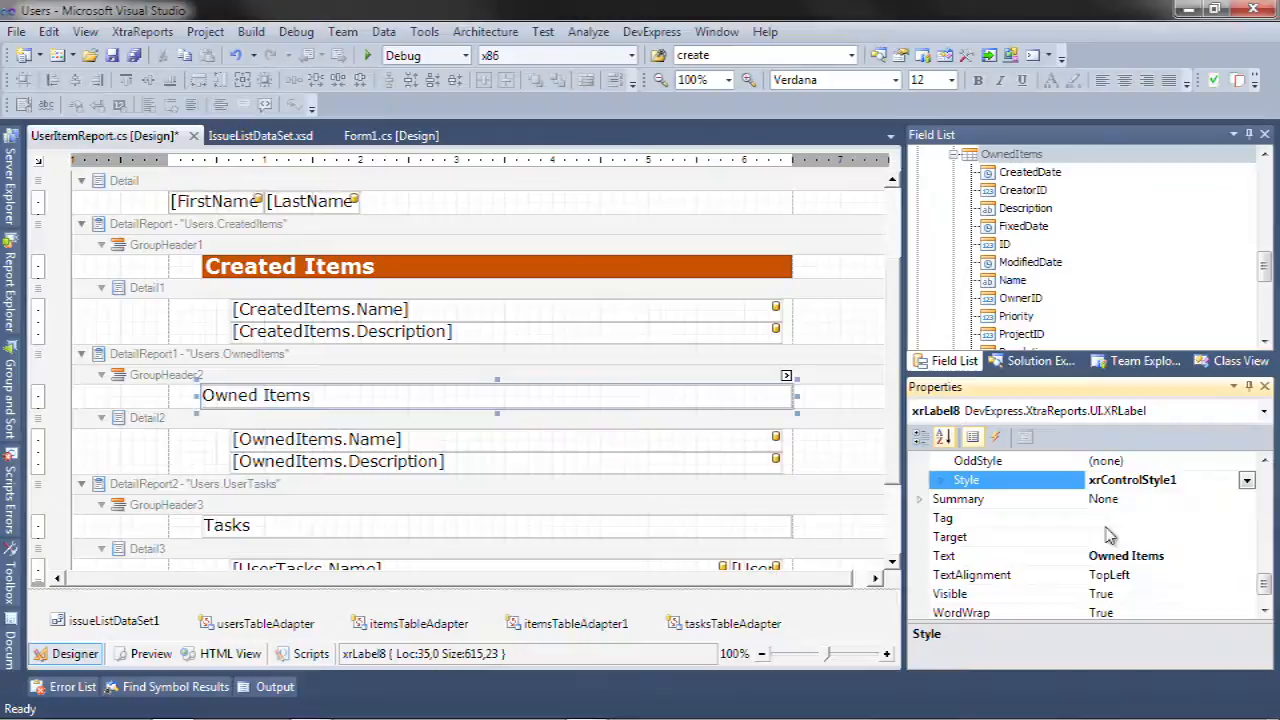
left_click(1247, 481)
left_click(1118, 528)
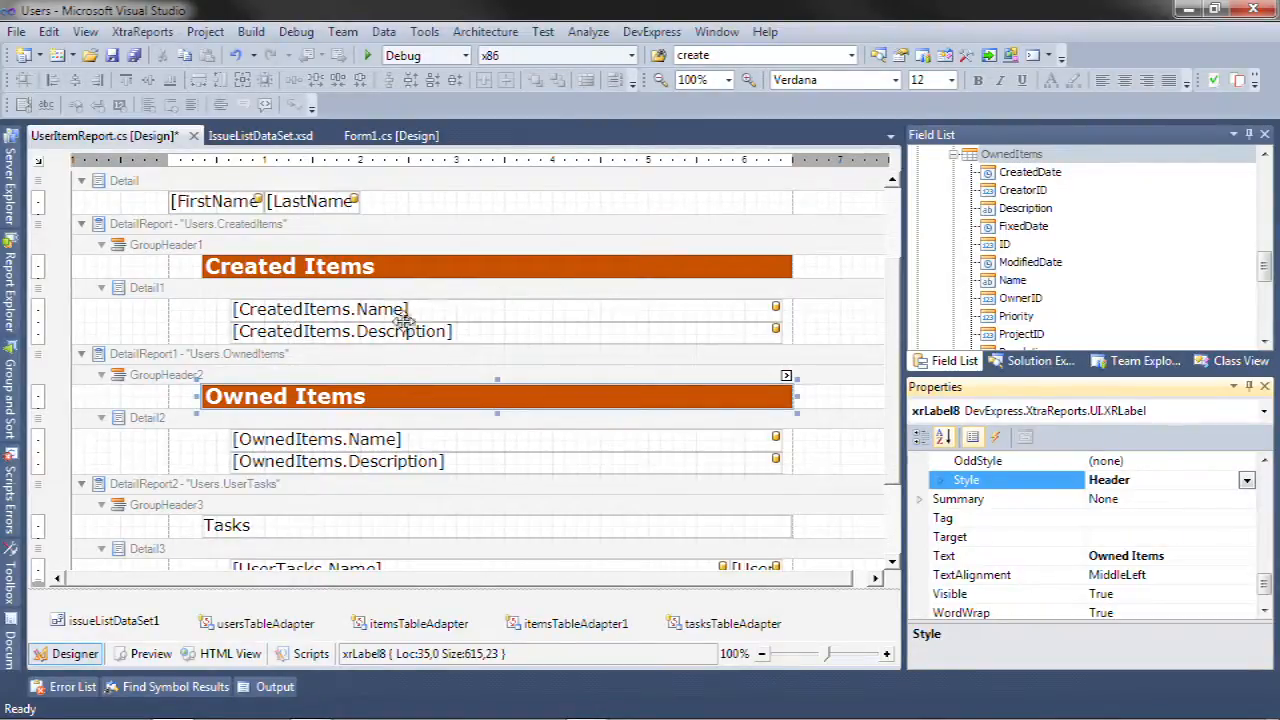
Open the report's style sheet collection and rename the xrControlStyle1 style to Even.
left_click(108, 335)
scroll(108, 335, "up", 2)
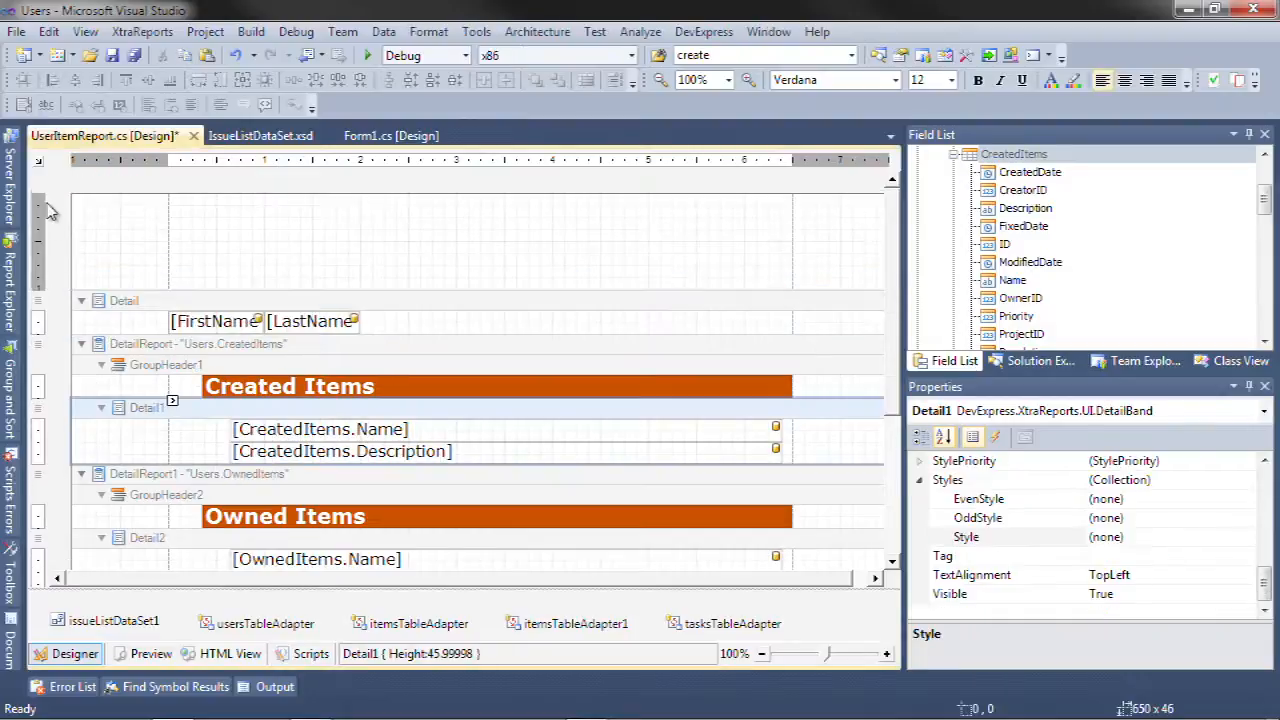
left_click(39, 162)
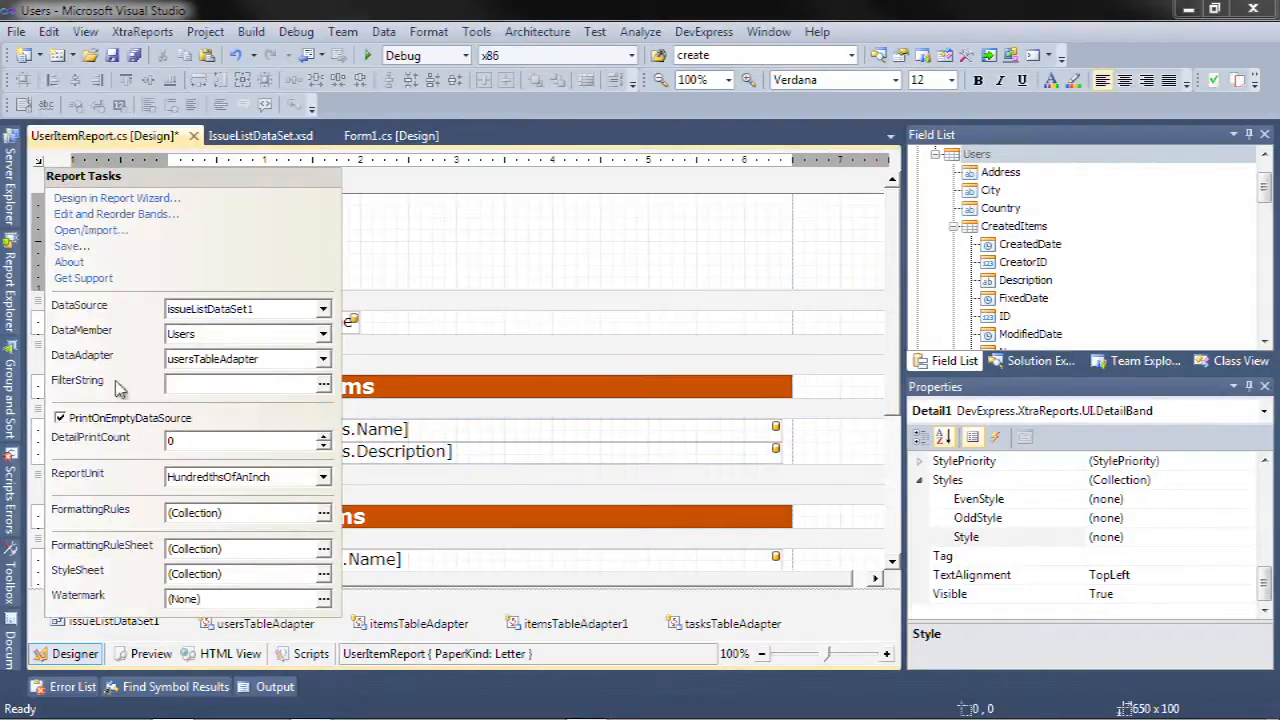
left_click(323, 576)
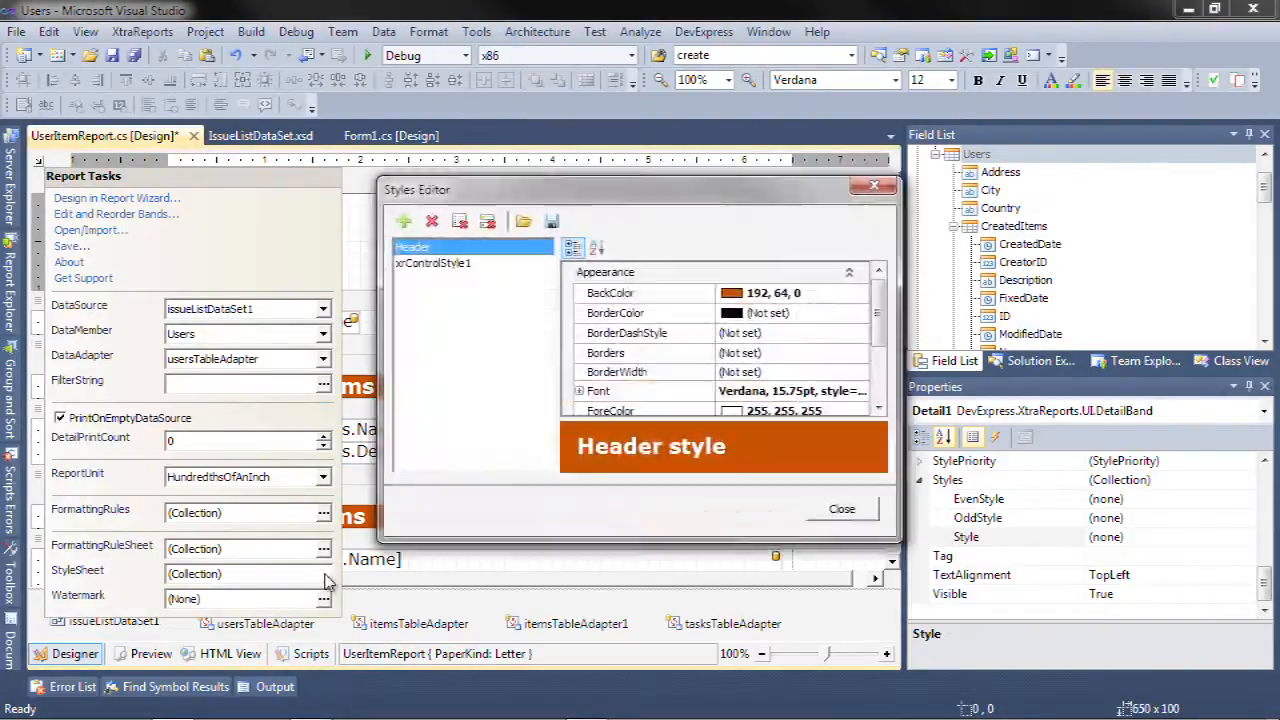
left_click(433, 263)
left_click_drag(877, 310, 877, 350)
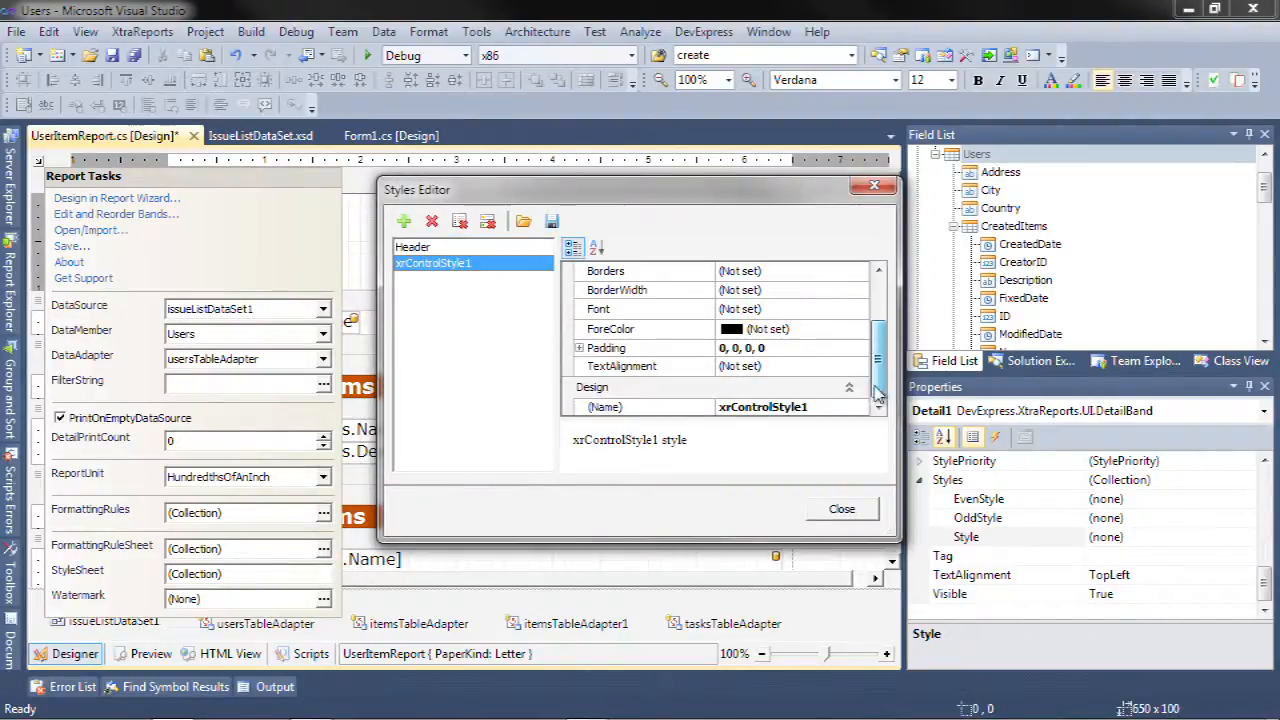
left_click(830, 407)
type("Even")
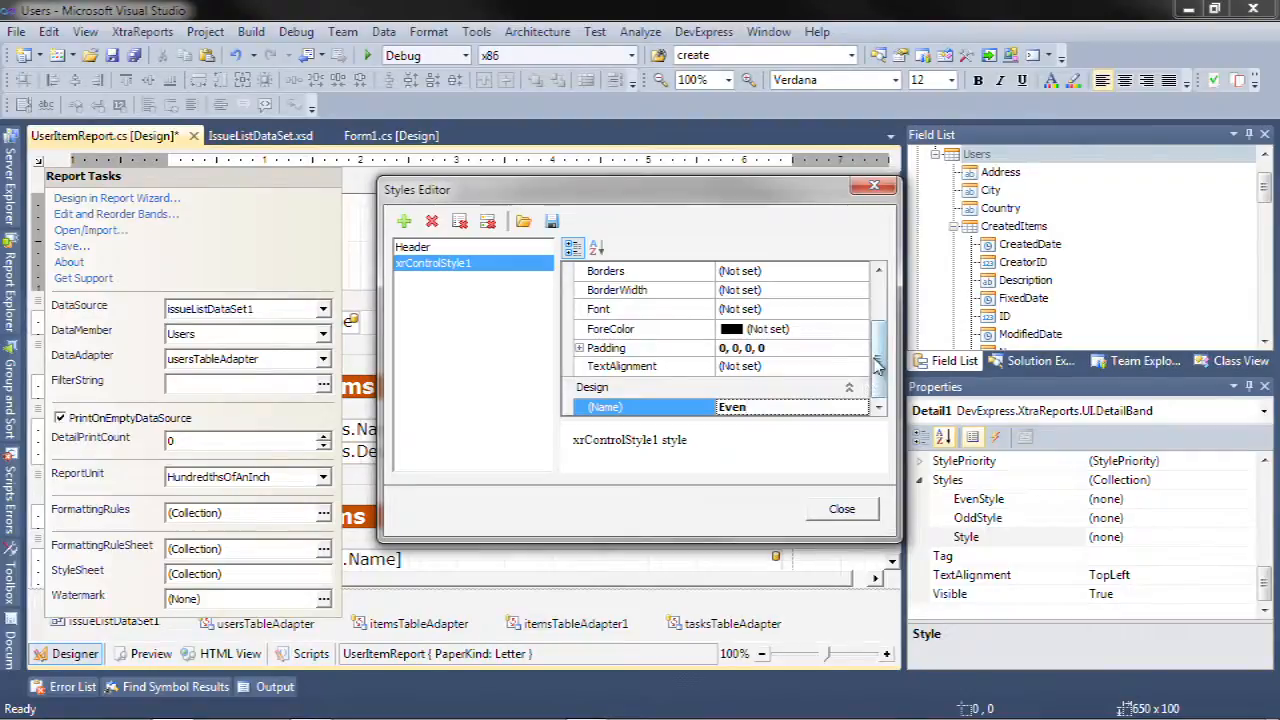
Set the Even style's background color to light orange (255, 224, 192) and close the style editor.
left_click_drag(879, 346, 881, 302)
left_click(850, 293)
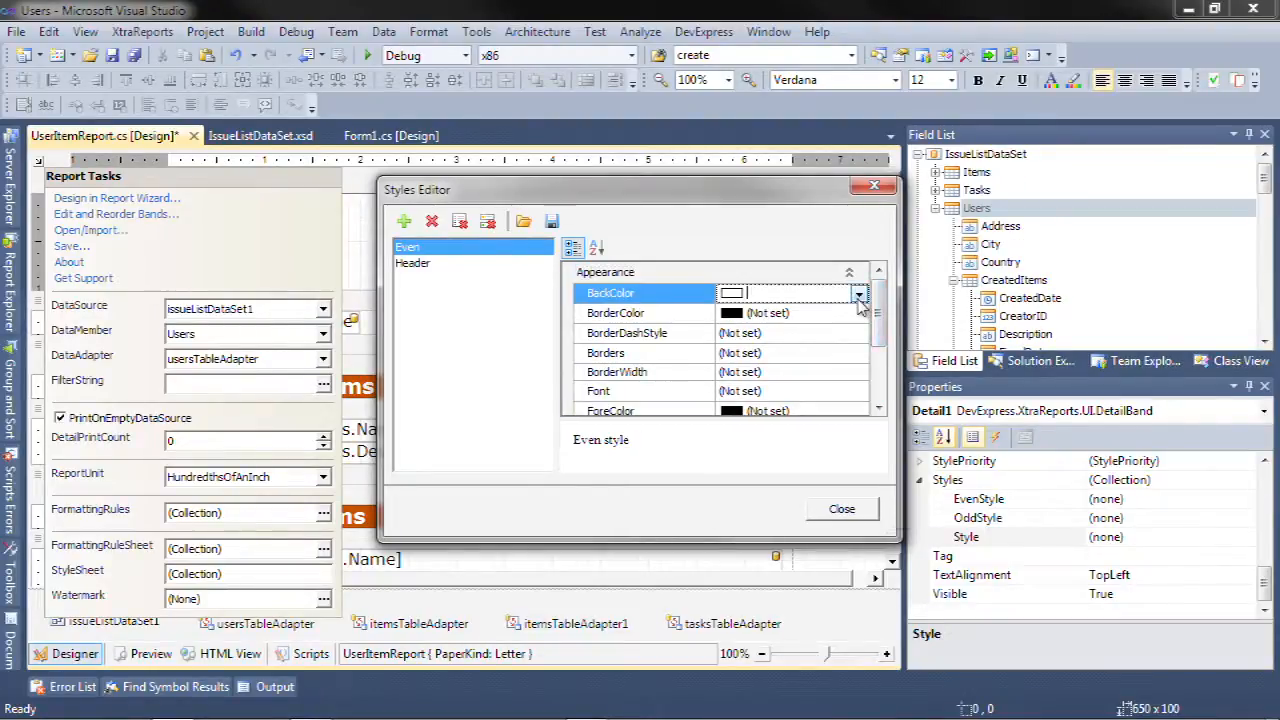
left_click(858, 293)
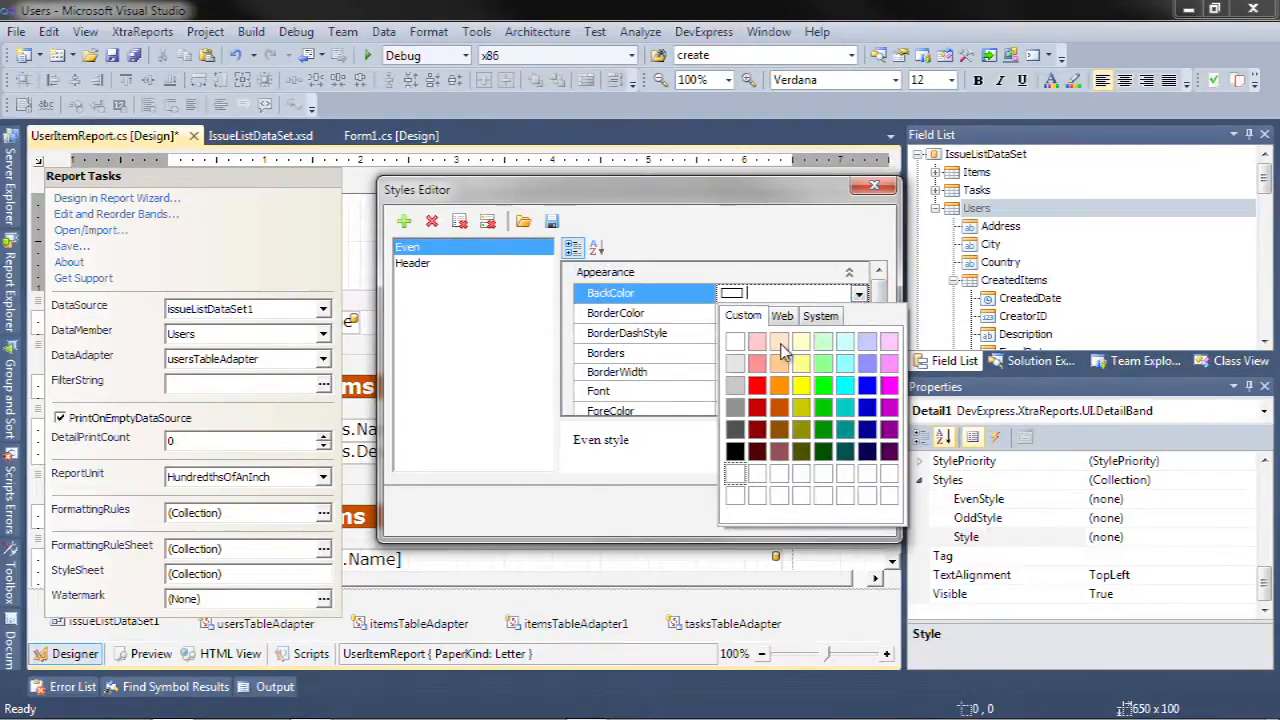
left_click(780, 343)
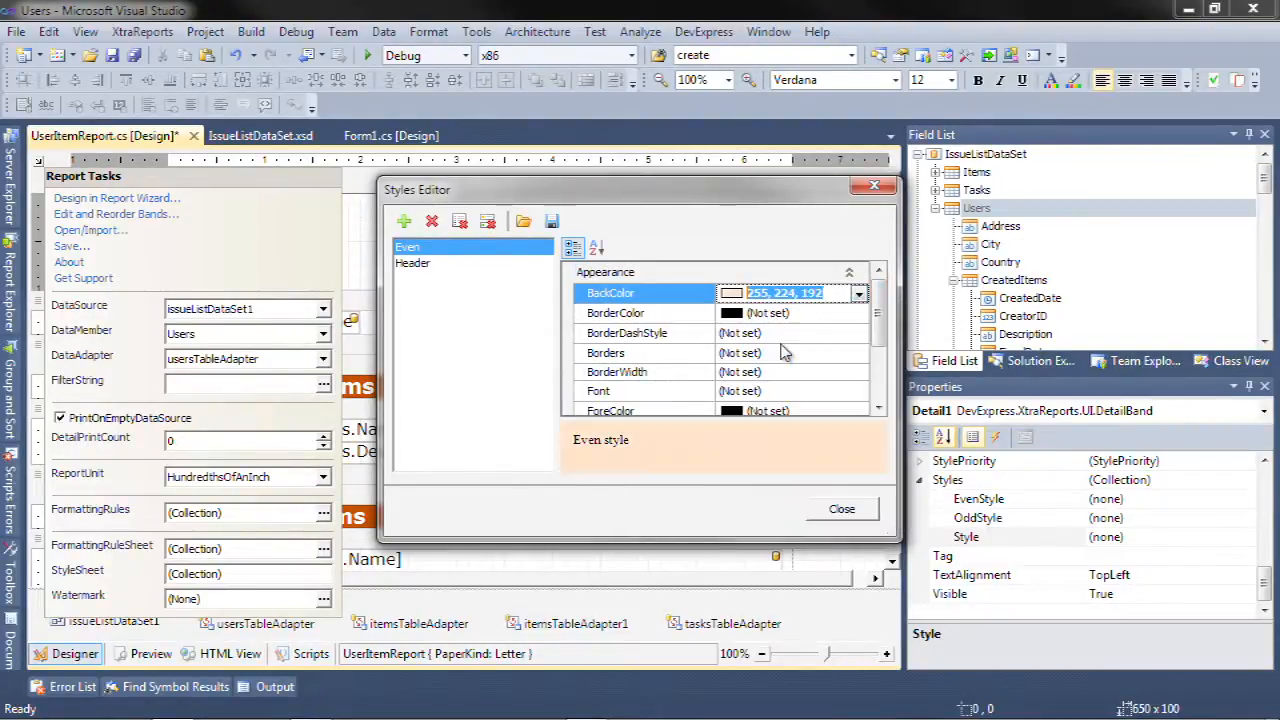
left_click(840, 510)
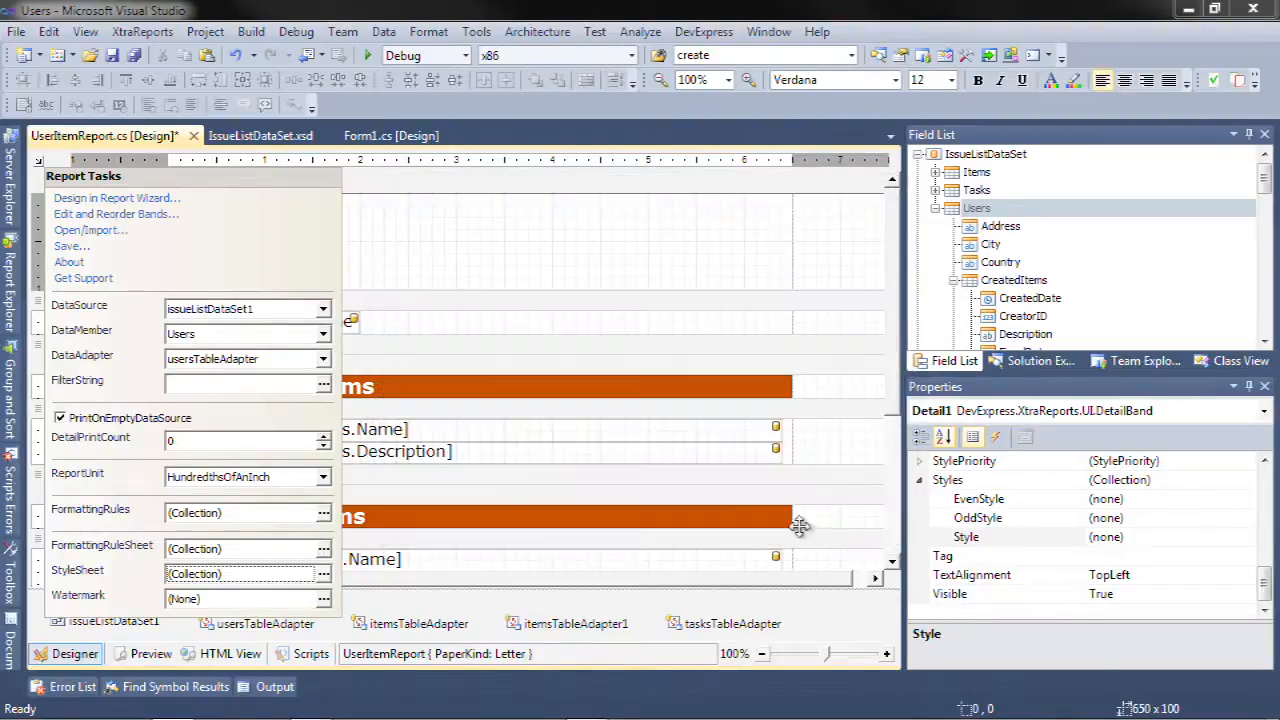
Set the even-row style of the CreatedItems Name and Description labels in Detail1 to Even.
left_click(458, 430)
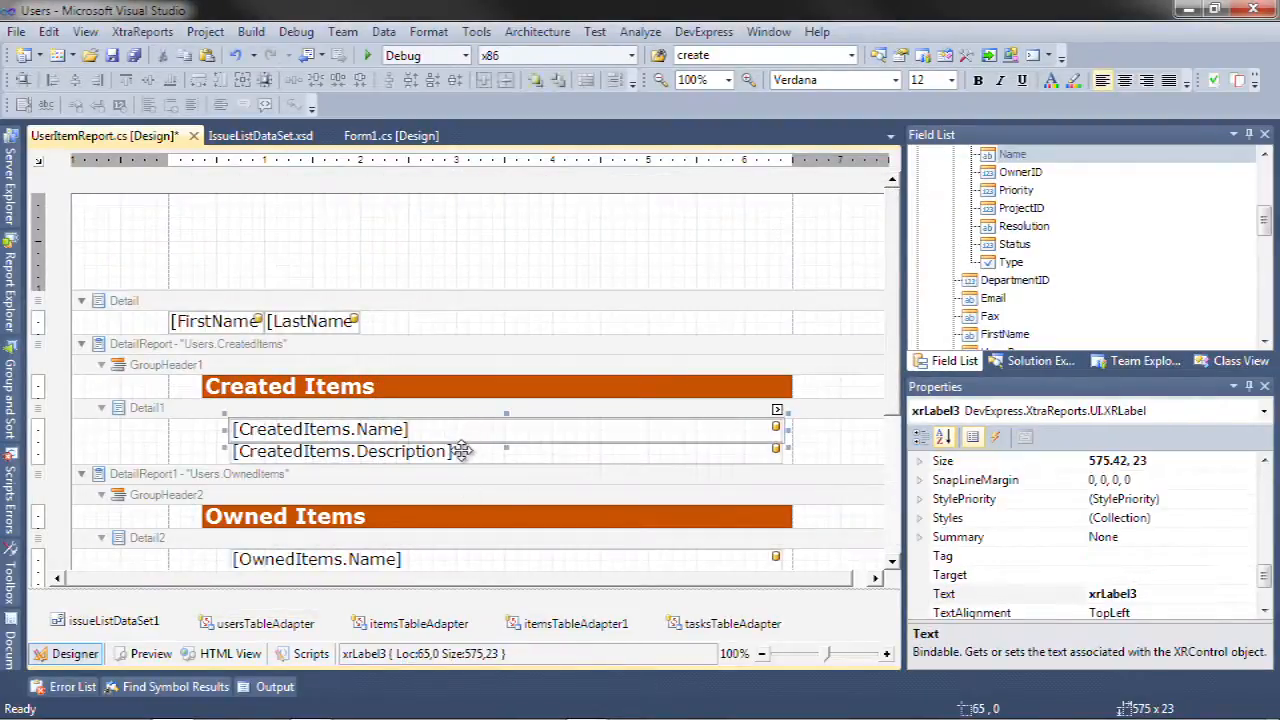
left_click(458, 451, "shift")
mouse_move(1265, 577)
left_mouse_down()
mouse_move(1266, 592)
mouse_move(1275, 570)
left_mouse_up()
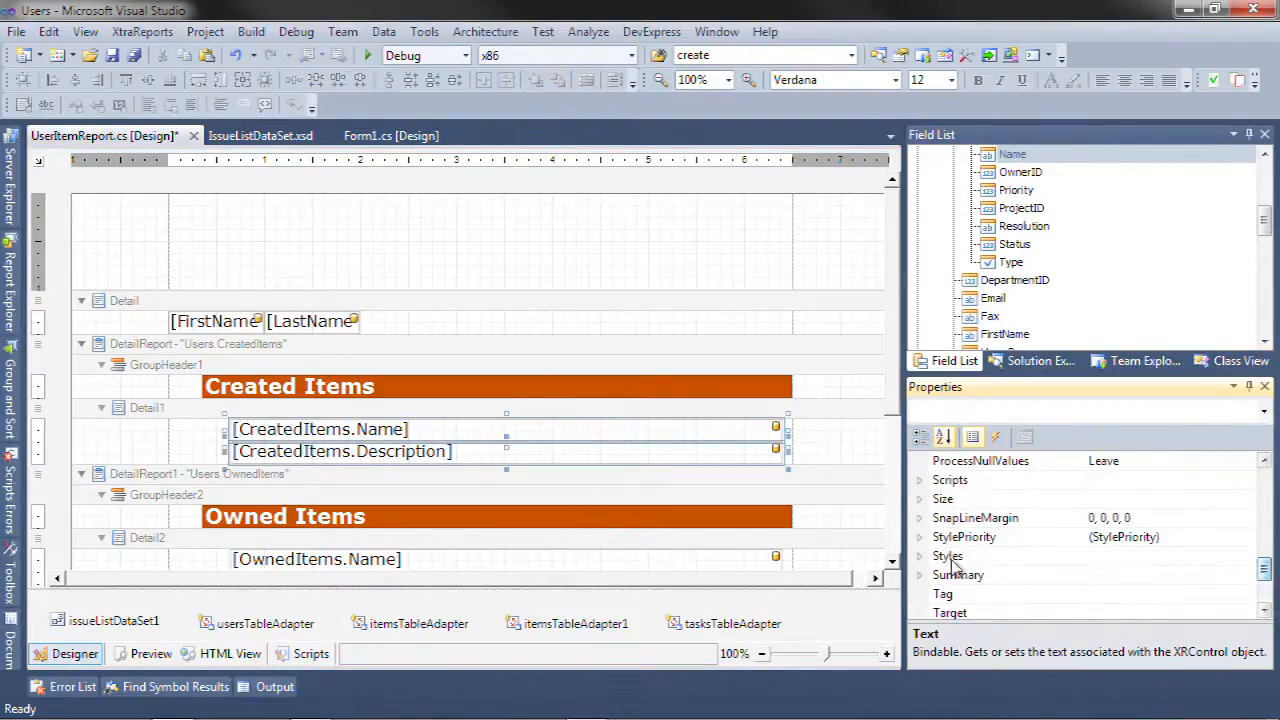
left_click(920, 556)
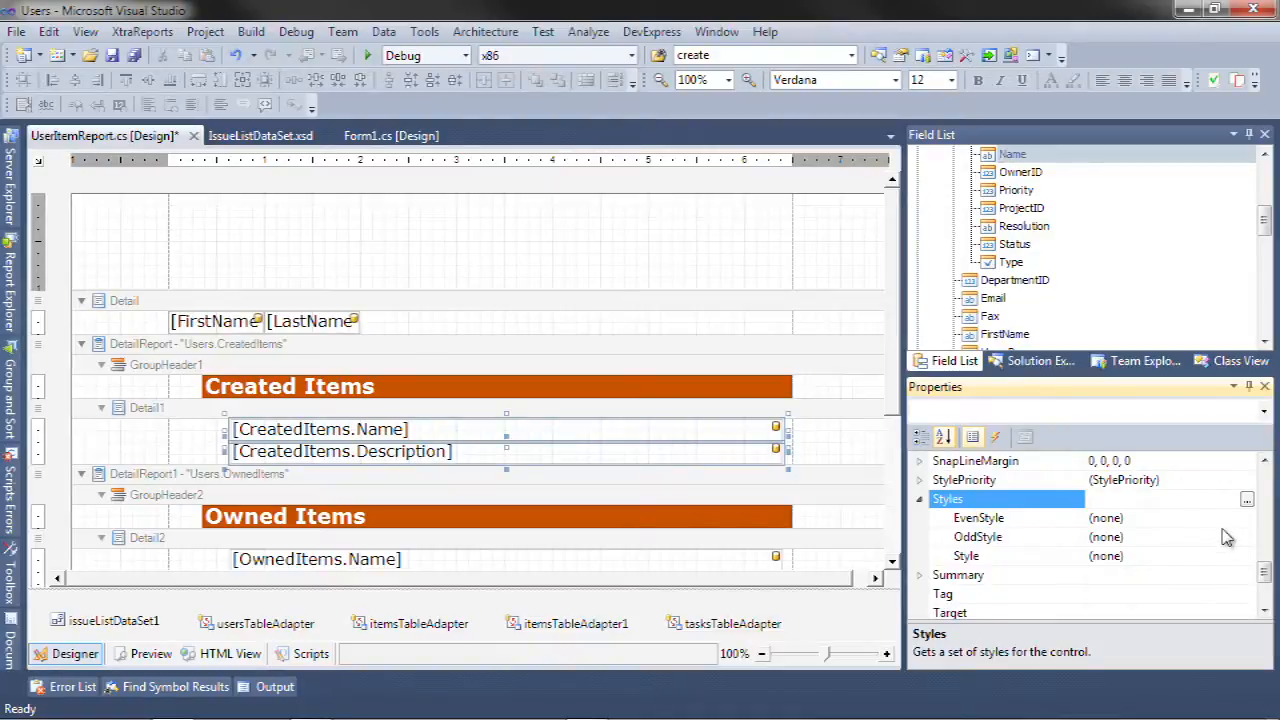
left_click(1241, 518)
left_click(1247, 518)
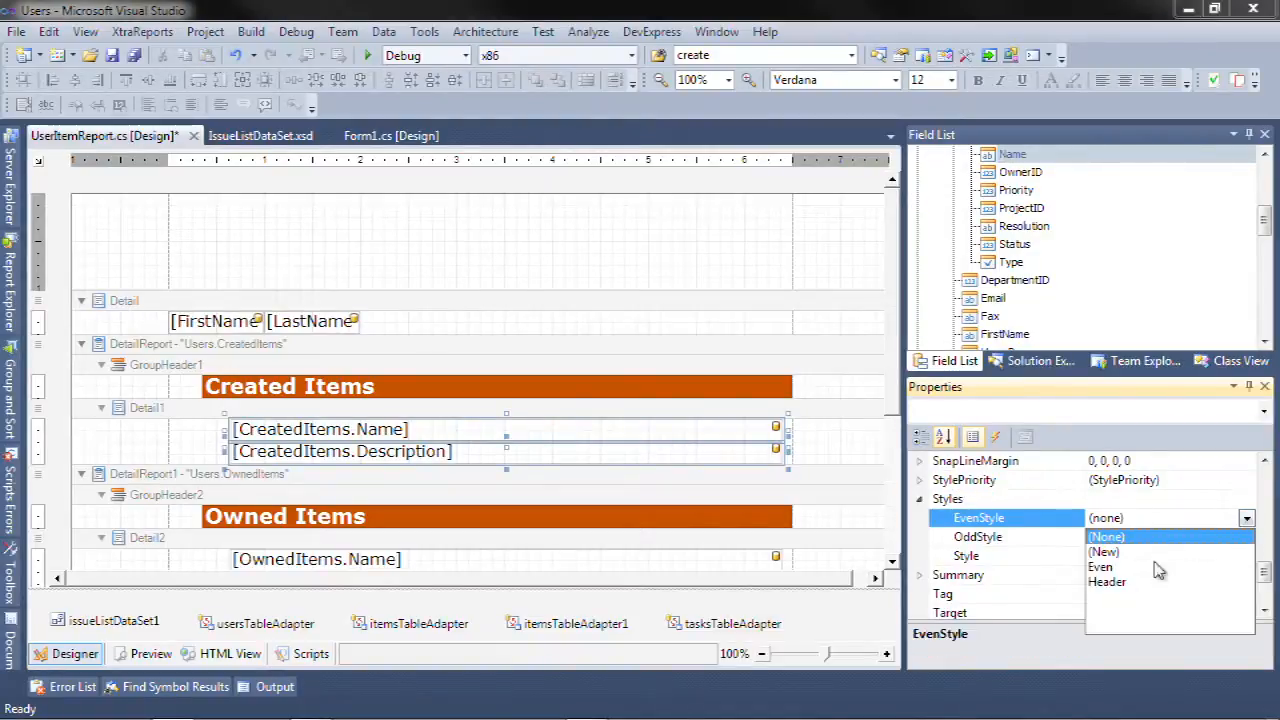
left_click(1100, 567)
Set the even-row style of the OwnedItems Name and Description labels in Detail2 to Even.
left_click(358, 556)
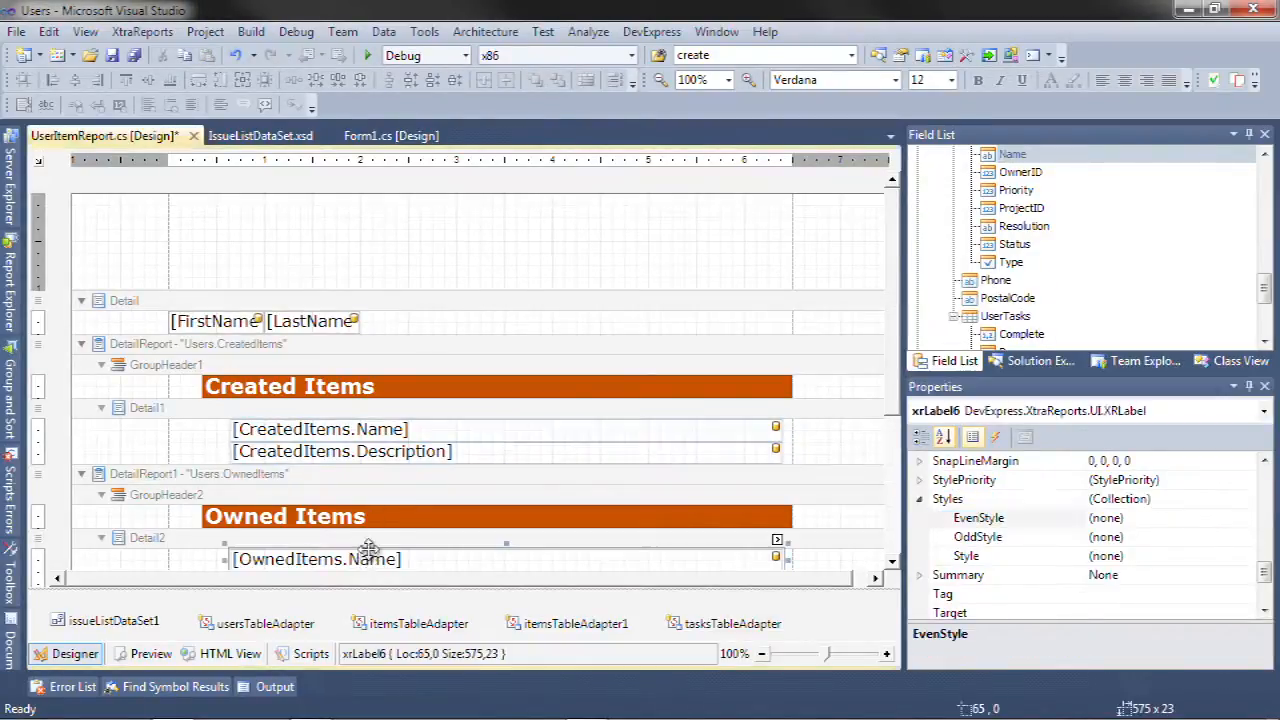
scroll(385, 500, "down", 3)
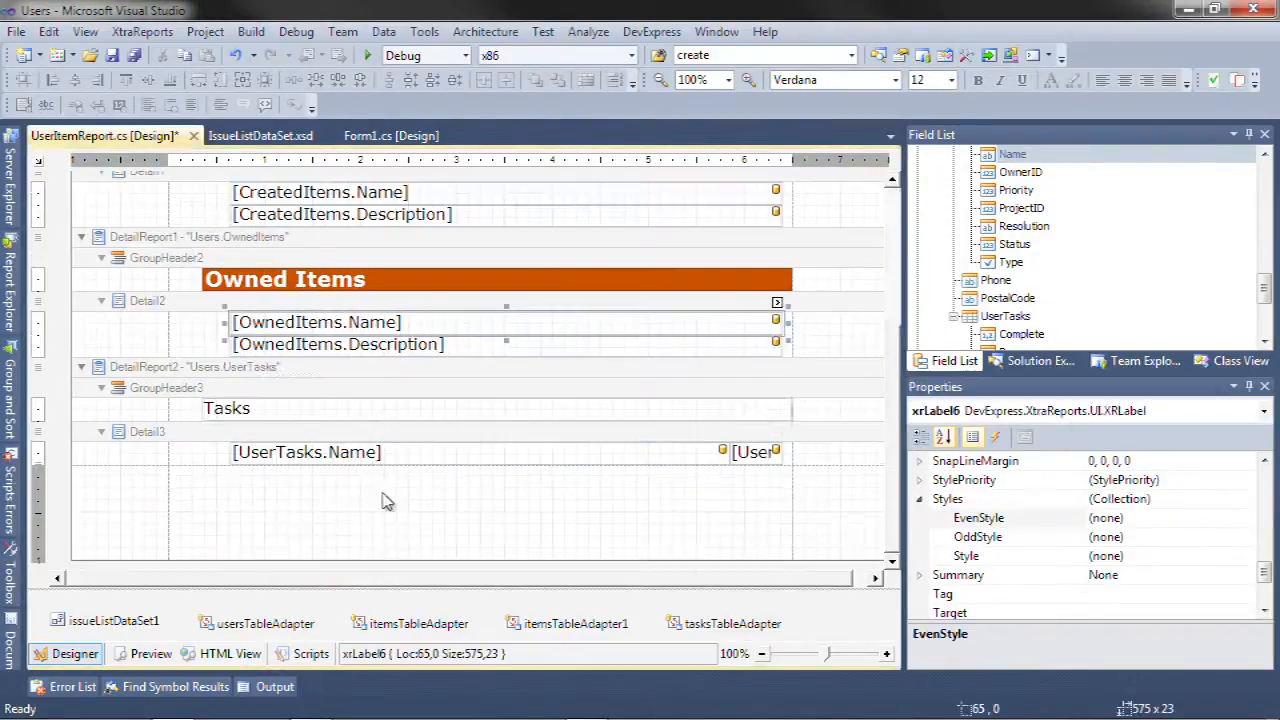
left_click(388, 343, "ctrl")
left_click(1258, 520)
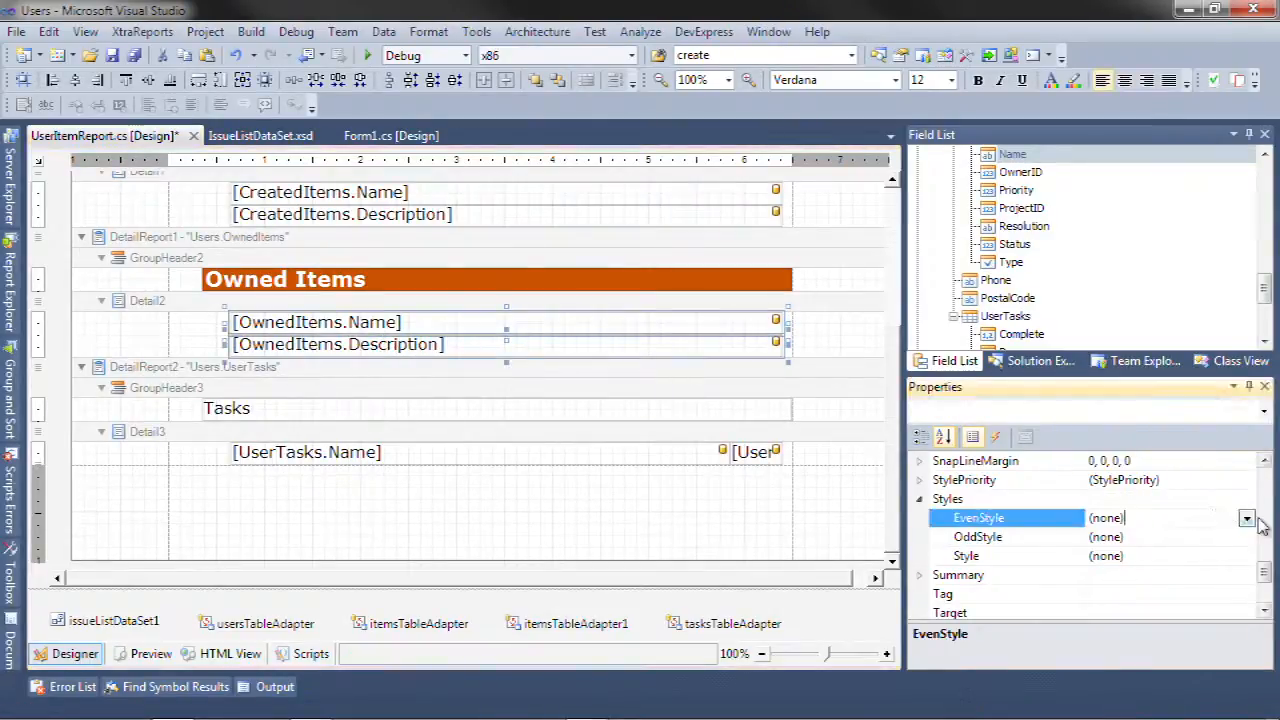
left_click(1246, 518)
left_click(1117, 568)
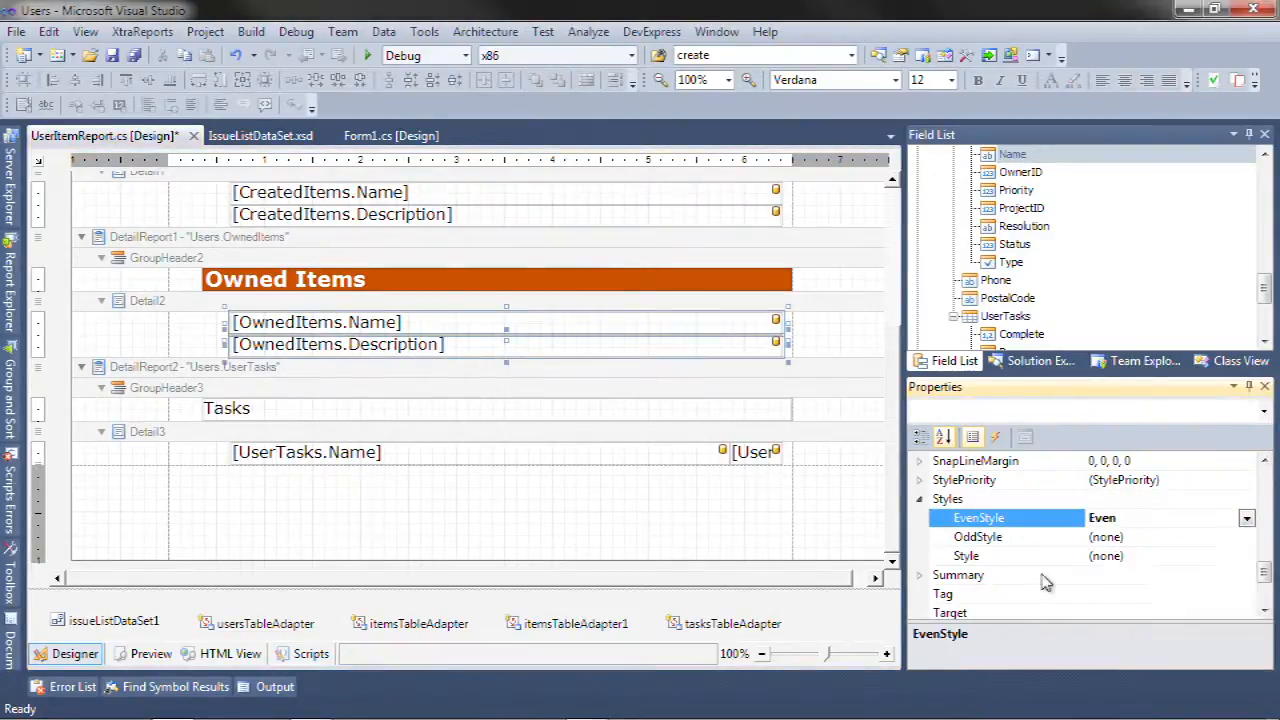
Set the even-row style of both UserTasks labels in Detail3 to Even.
left_click(264, 453)
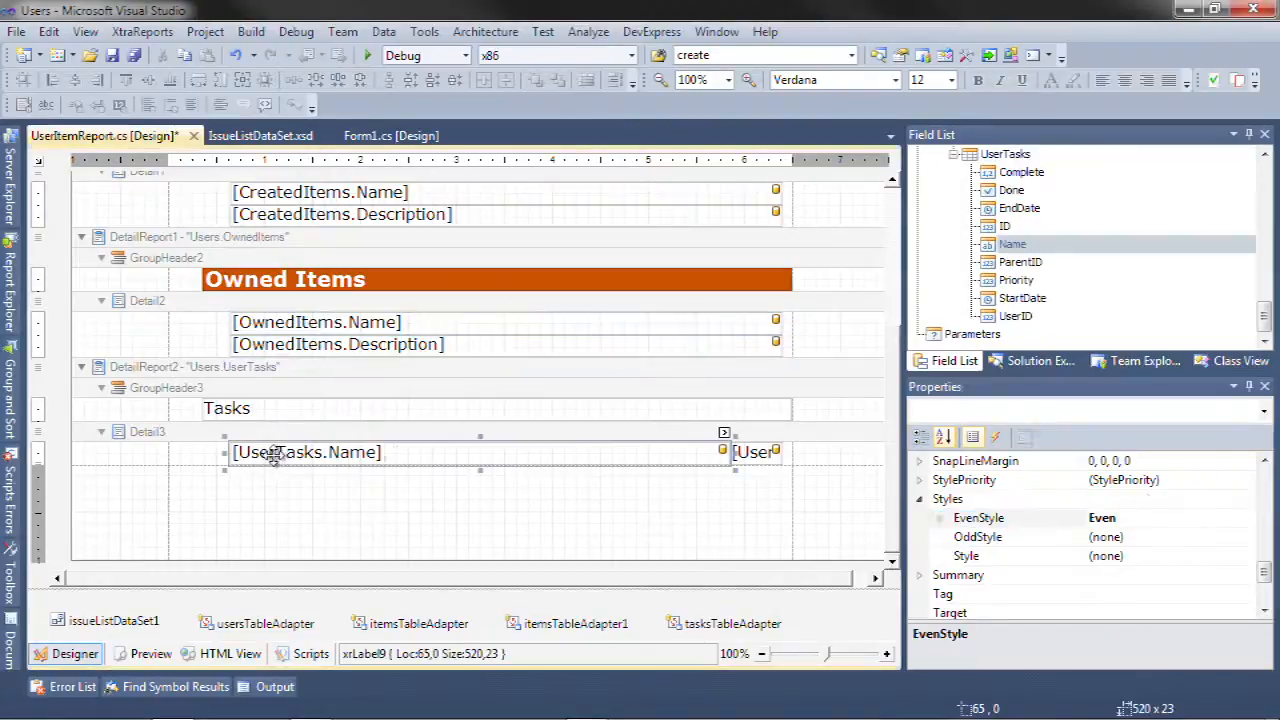
left_click(752, 455, "ctrl")
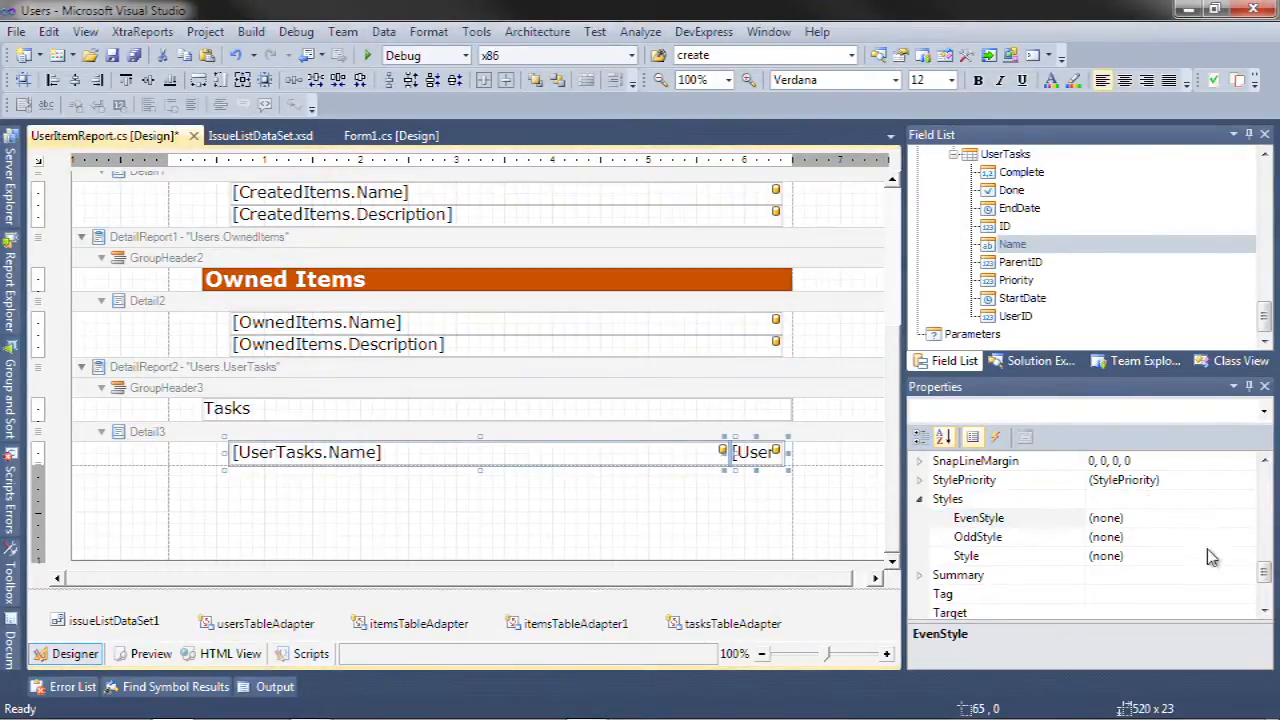
left_click(1246, 518)
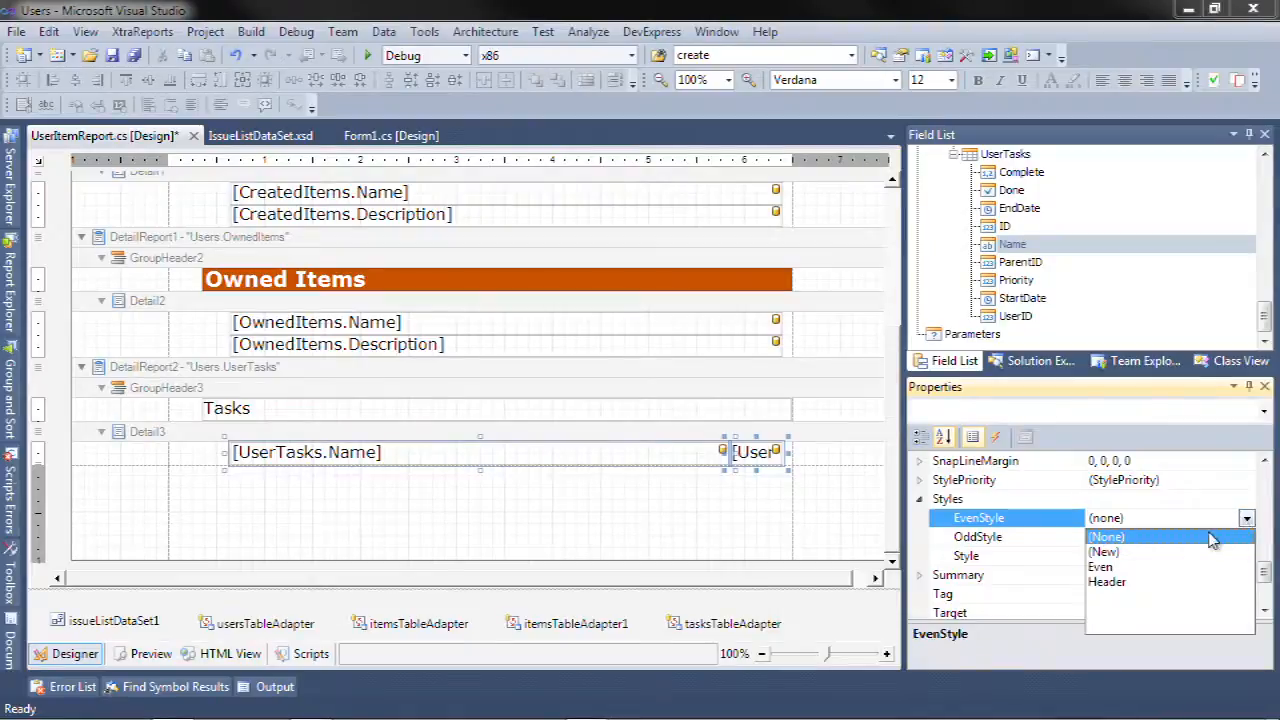
left_click(1106, 568)
Assign the Header style to the Tasks label in GroupHeader3.
left_click(245, 410)
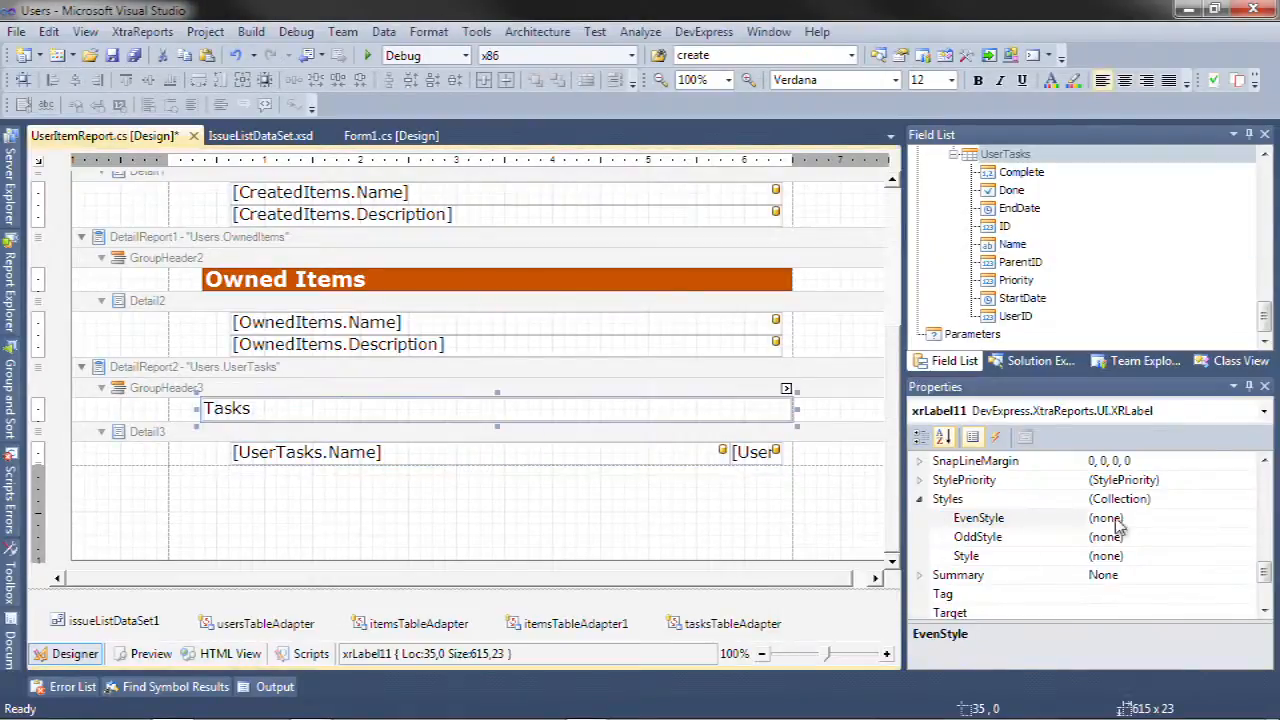
left_click(1192, 557)
left_click(1247, 557)
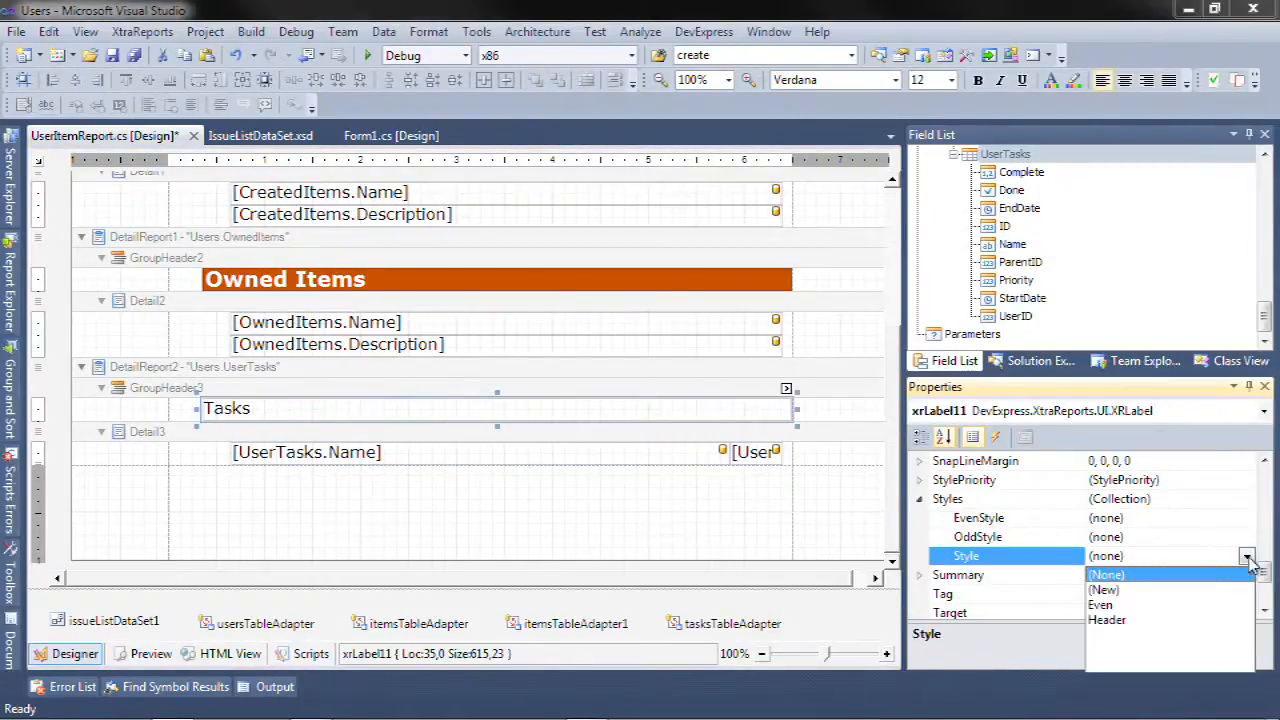
left_click(1106, 620)
left_click(383, 517)
Preview the report to examine the header and alternating-row styling, and return to the report designer.
scroll(250, 558, "up", 5)
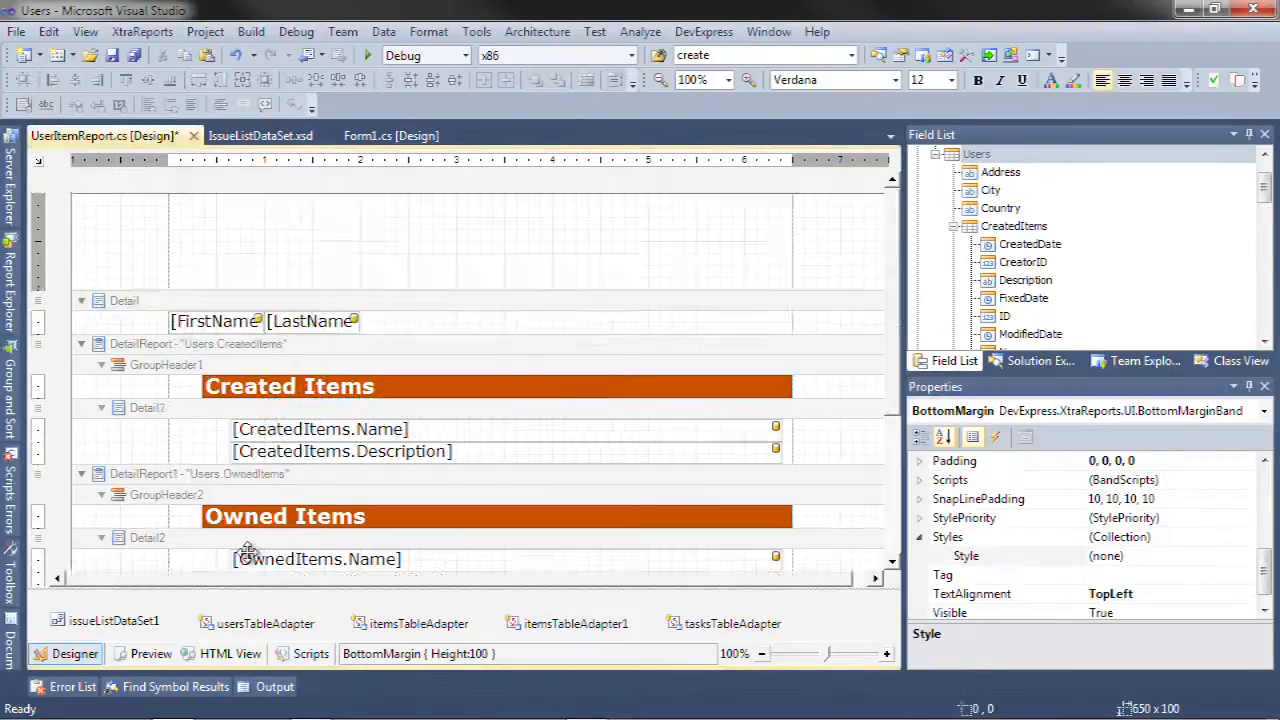
left_click(145, 660)
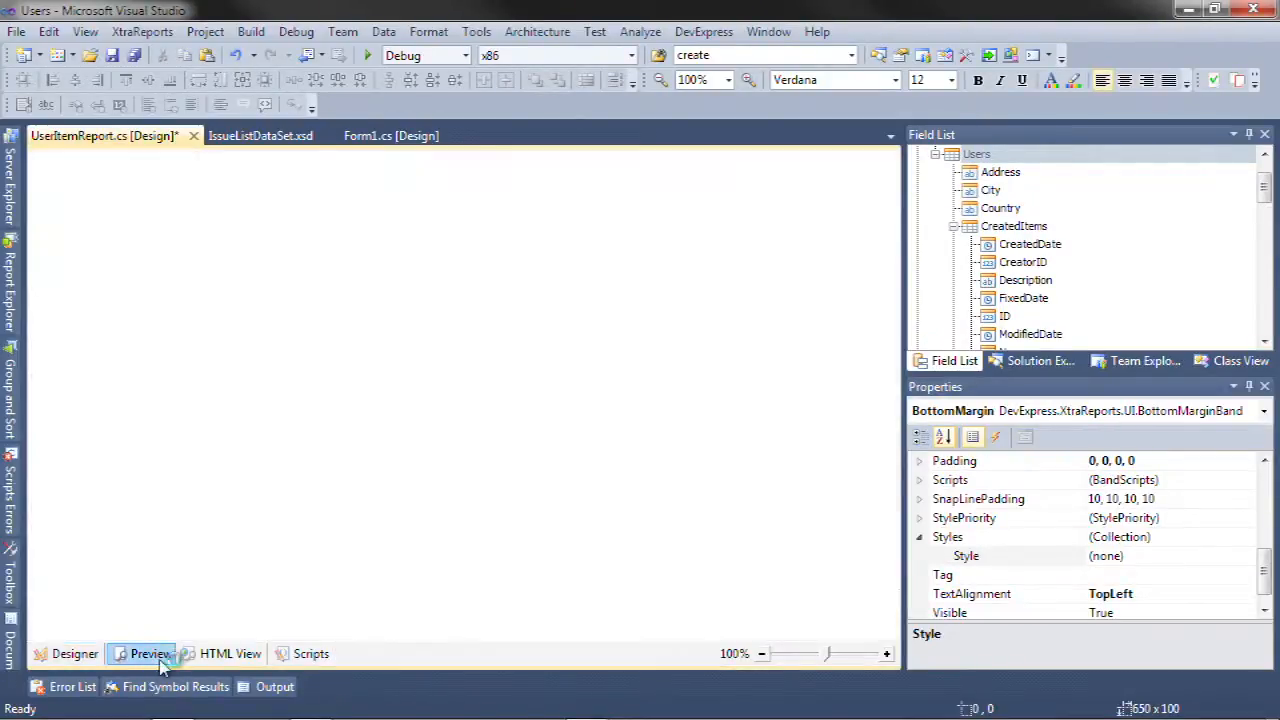
scroll(515, 348, "down", 1)
scroll(518, 355, "down", 7)
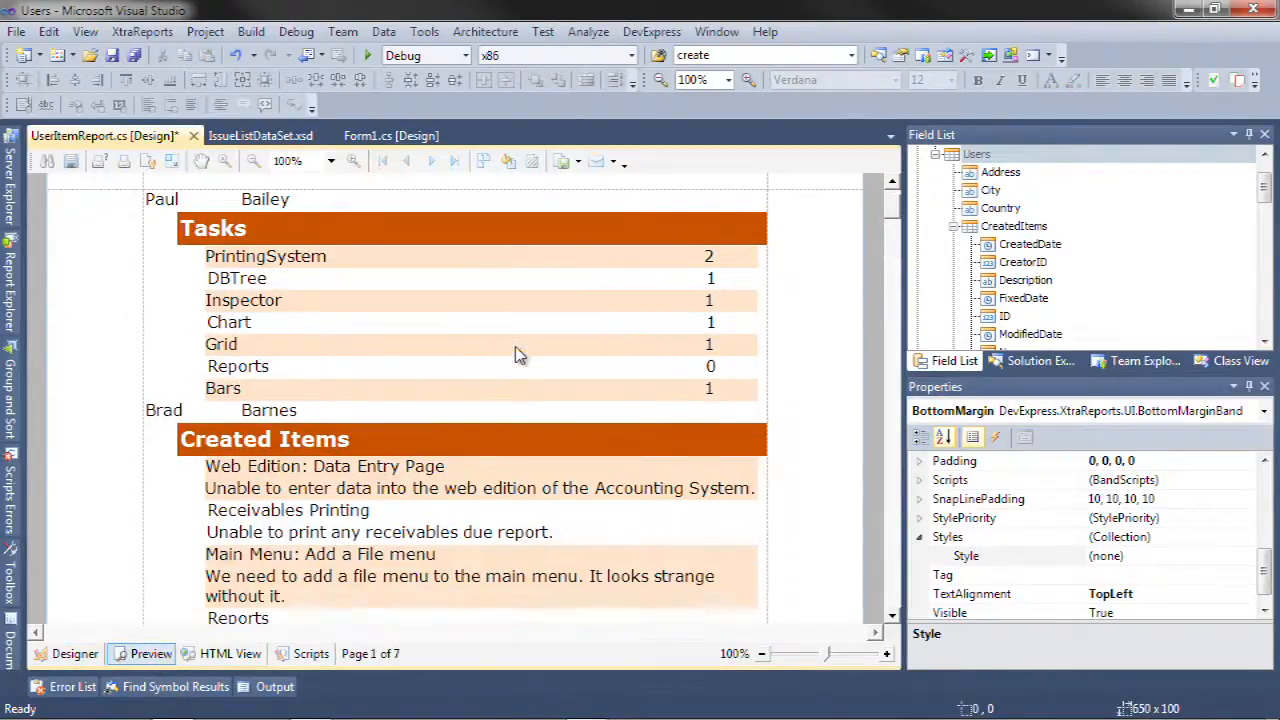
scroll(518, 355, "up", 4)
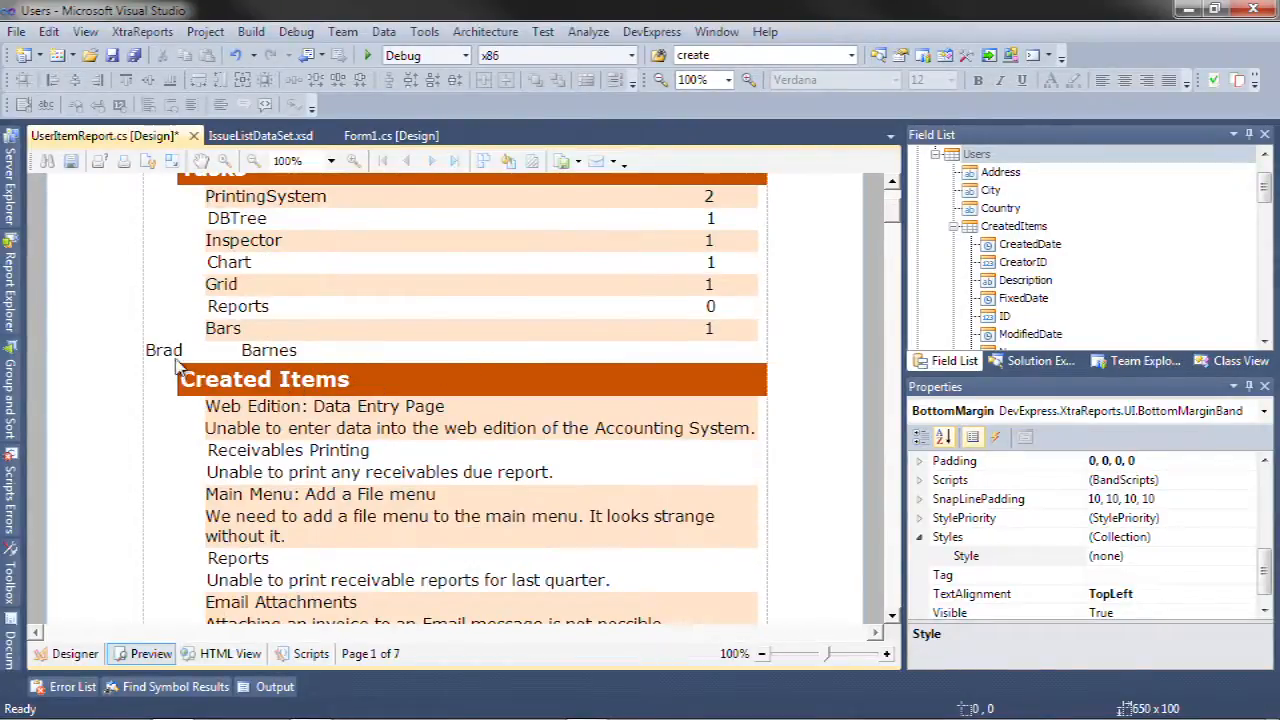
left_click(70, 653)
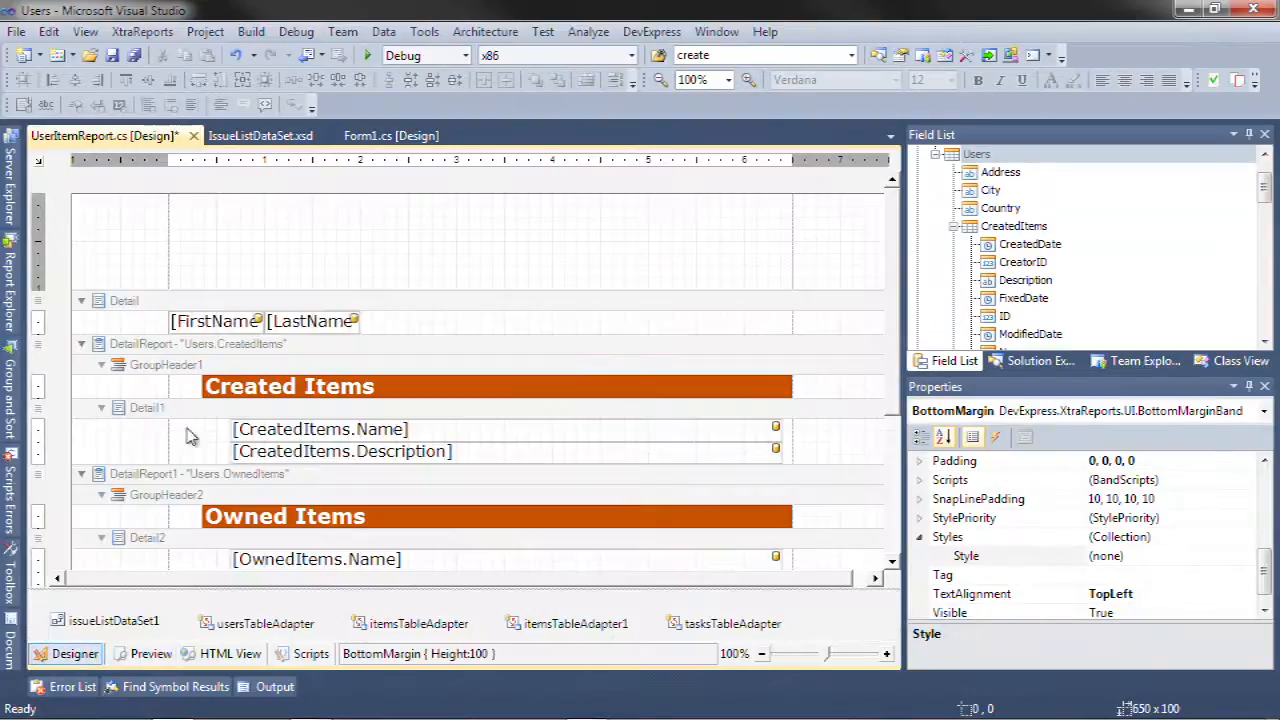
Add a new style to the report's style sheet and name it Title.
left_click(38, 163)
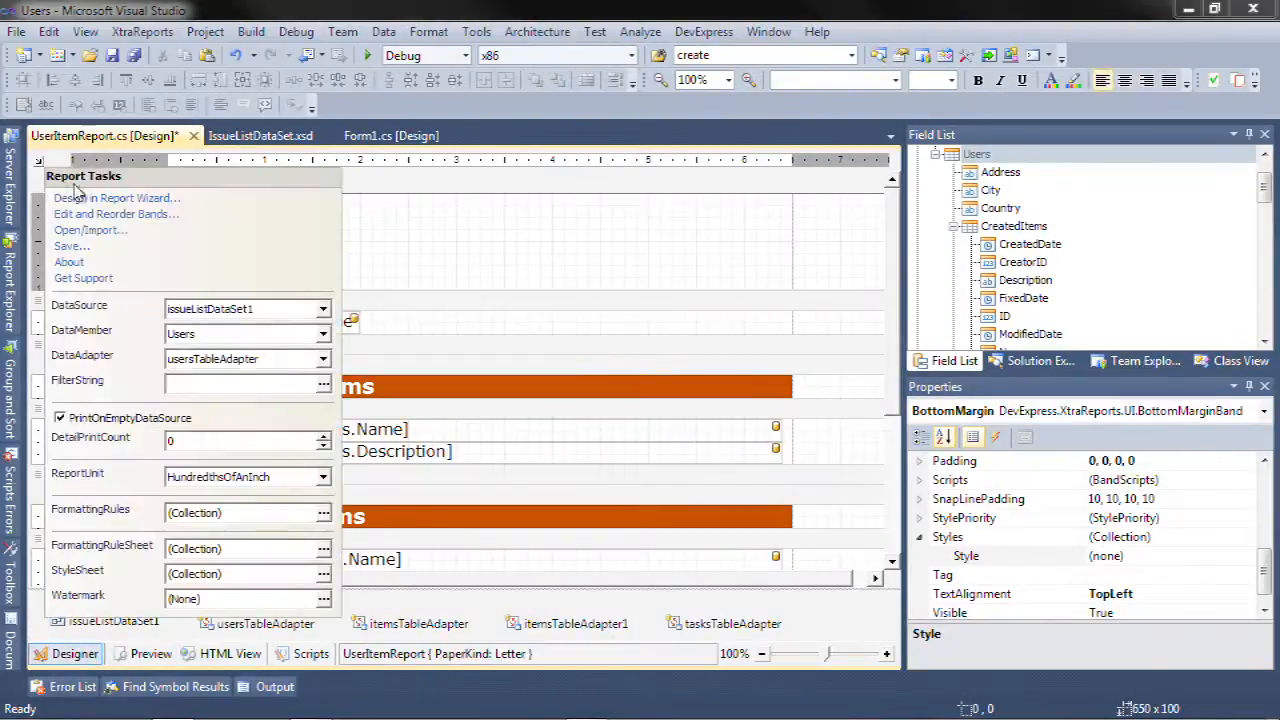
left_click(323, 574)
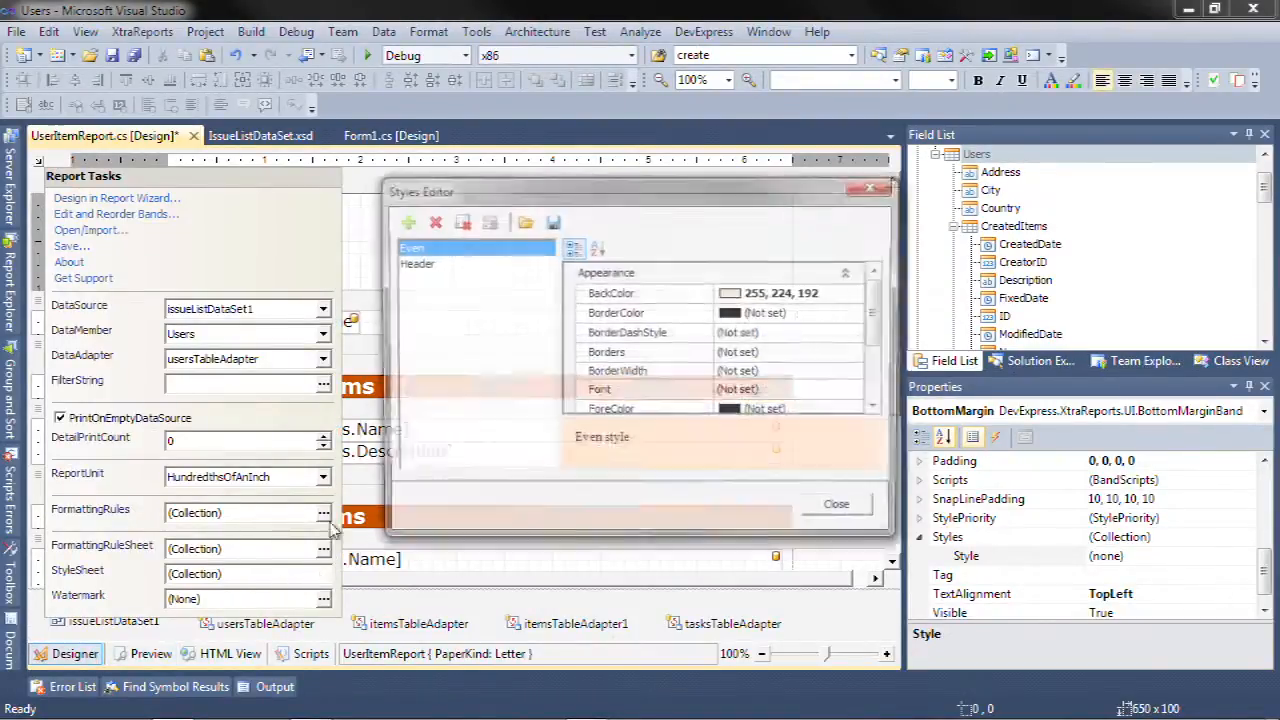
left_click(403, 221)
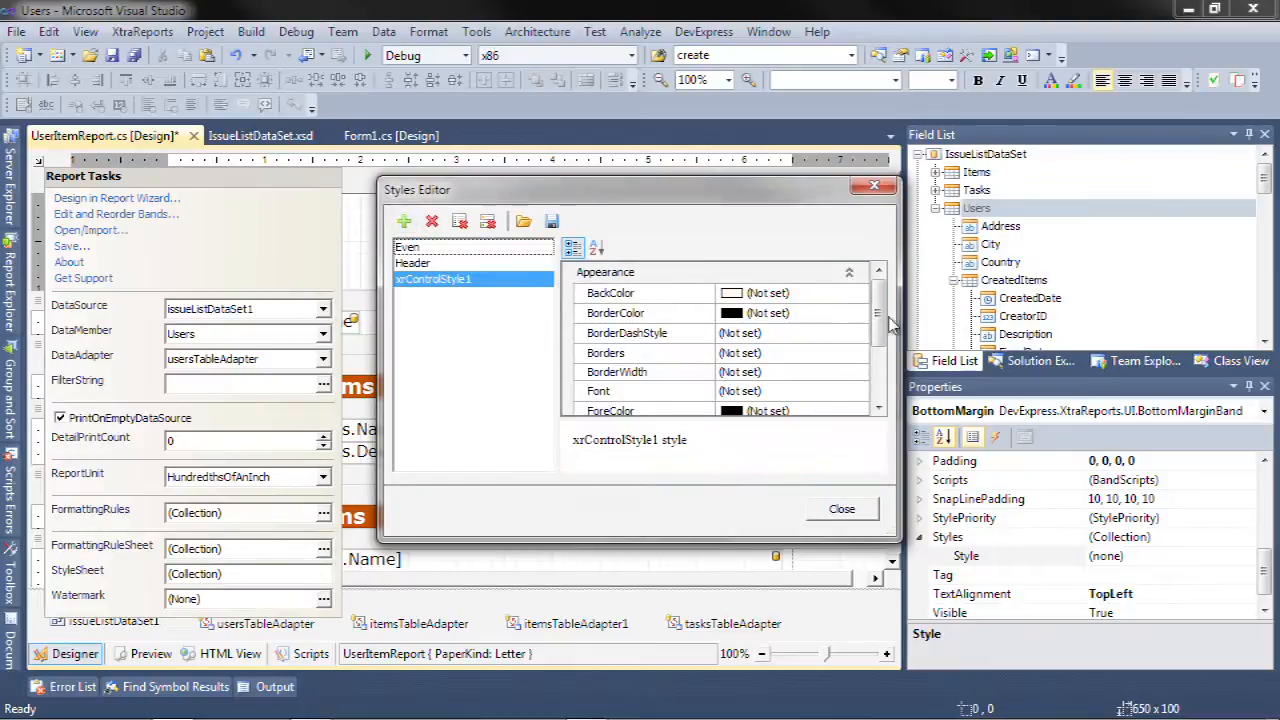
scroll(875, 330, "down", 3)
left_click(828, 408)
type("Title")
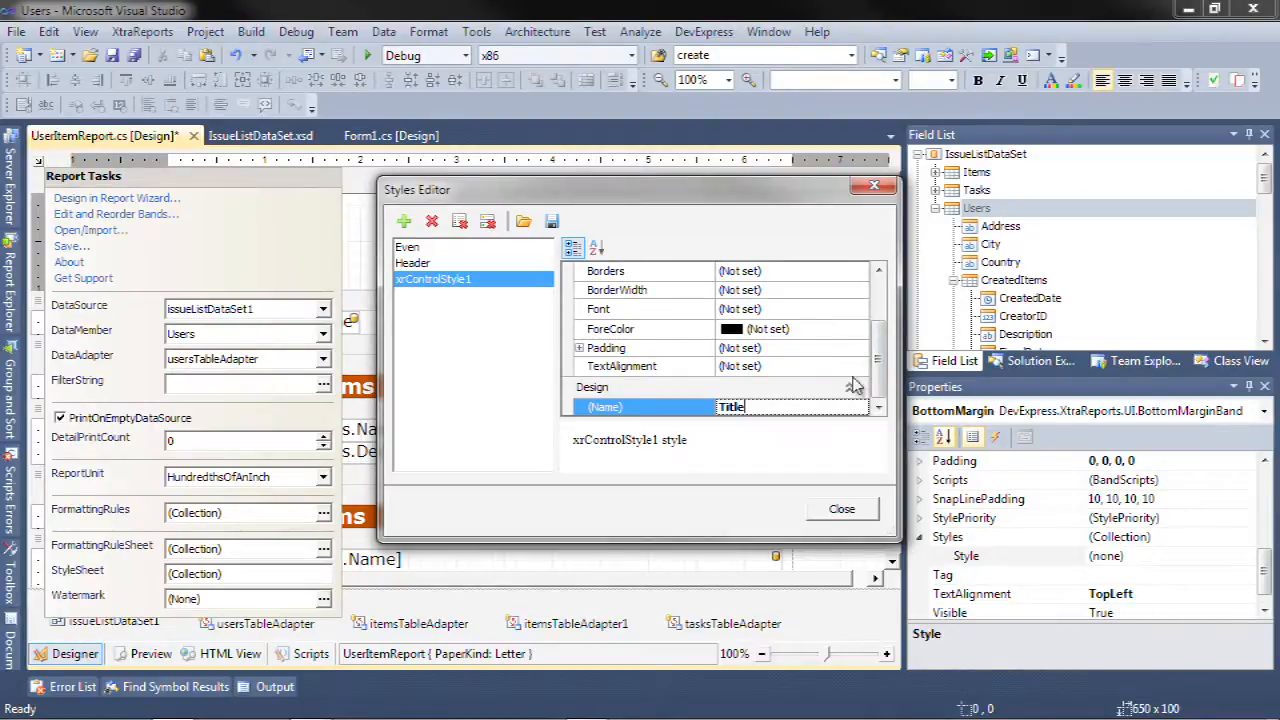
left_click(851, 382)
Set the Title style's text alignment to MiddleLeft.
scroll(883, 338, "down", 3)
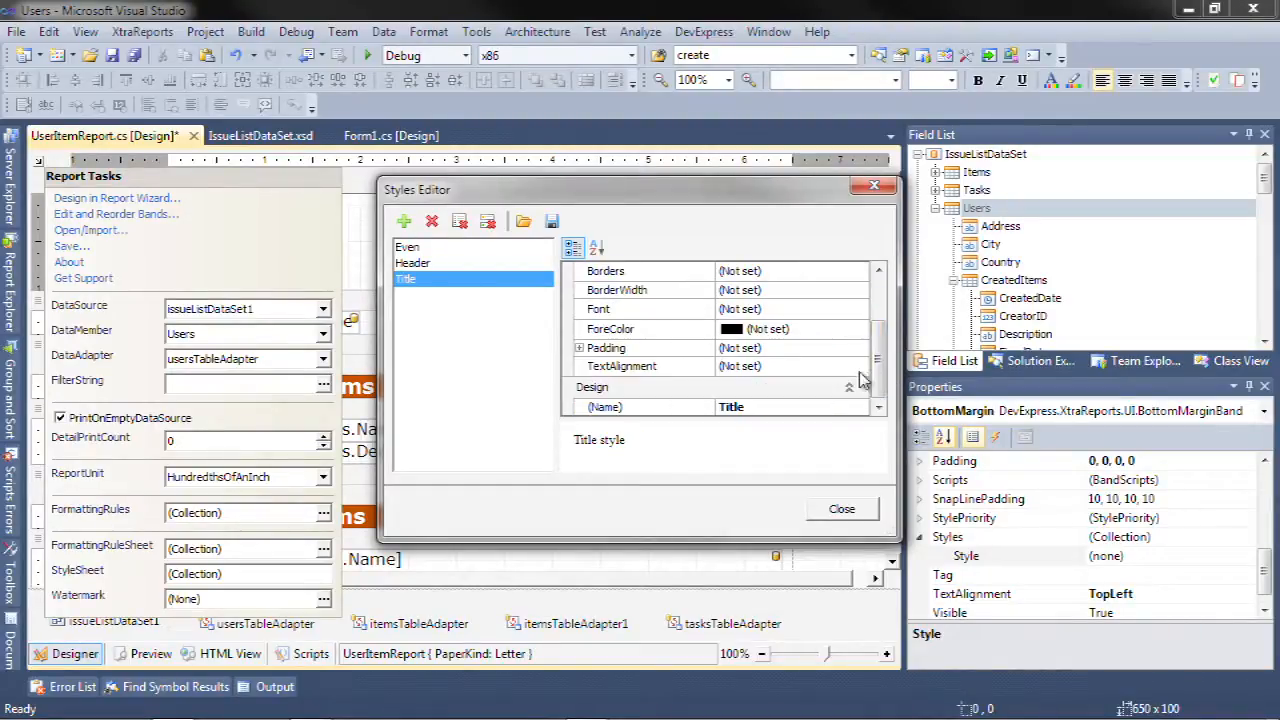
left_click(858, 367)
left_click(685, 421)
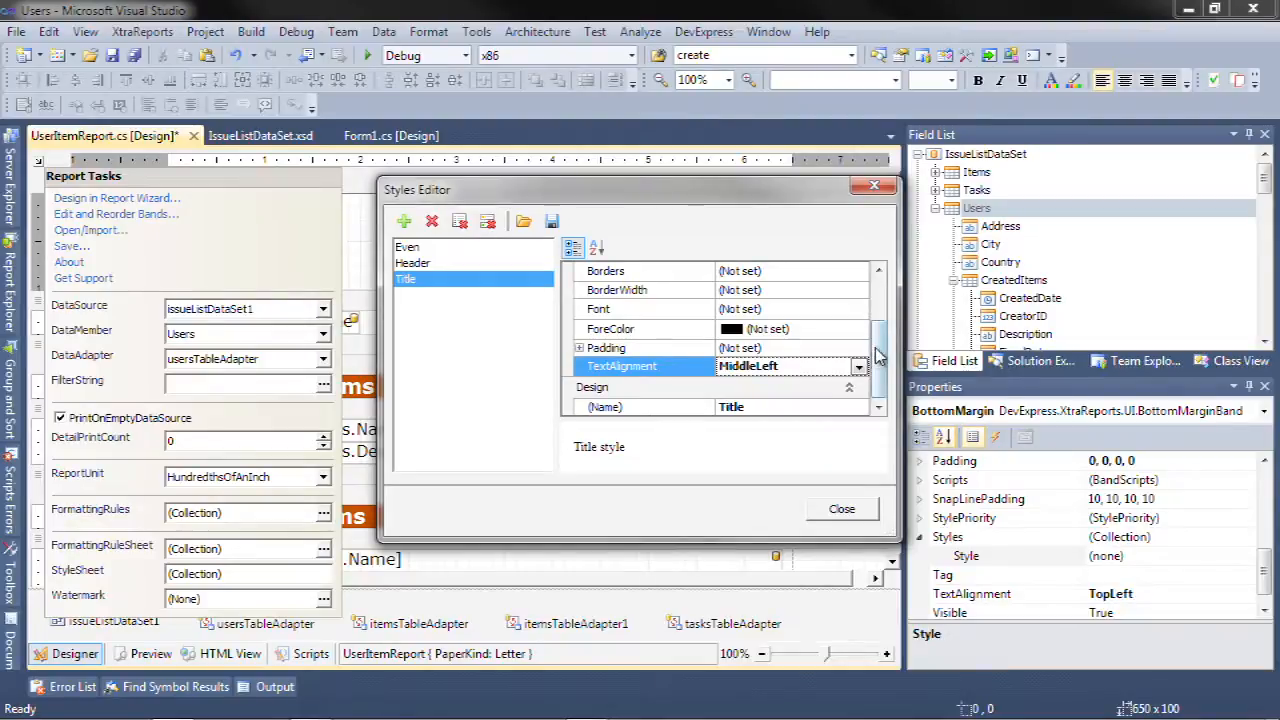
Set the Title style's font to Verdana, Bold Italic, size 18.
left_click_drag(876, 355, 878, 315)
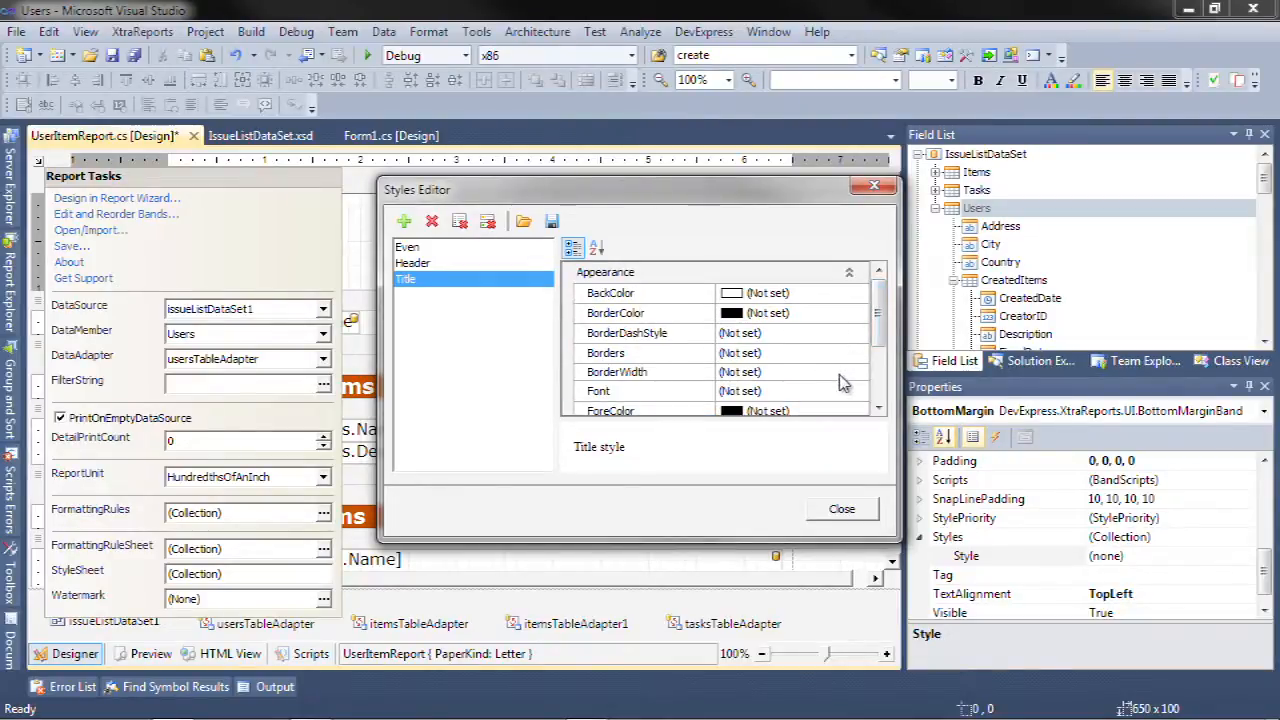
left_click(780, 391)
left_click(860, 391)
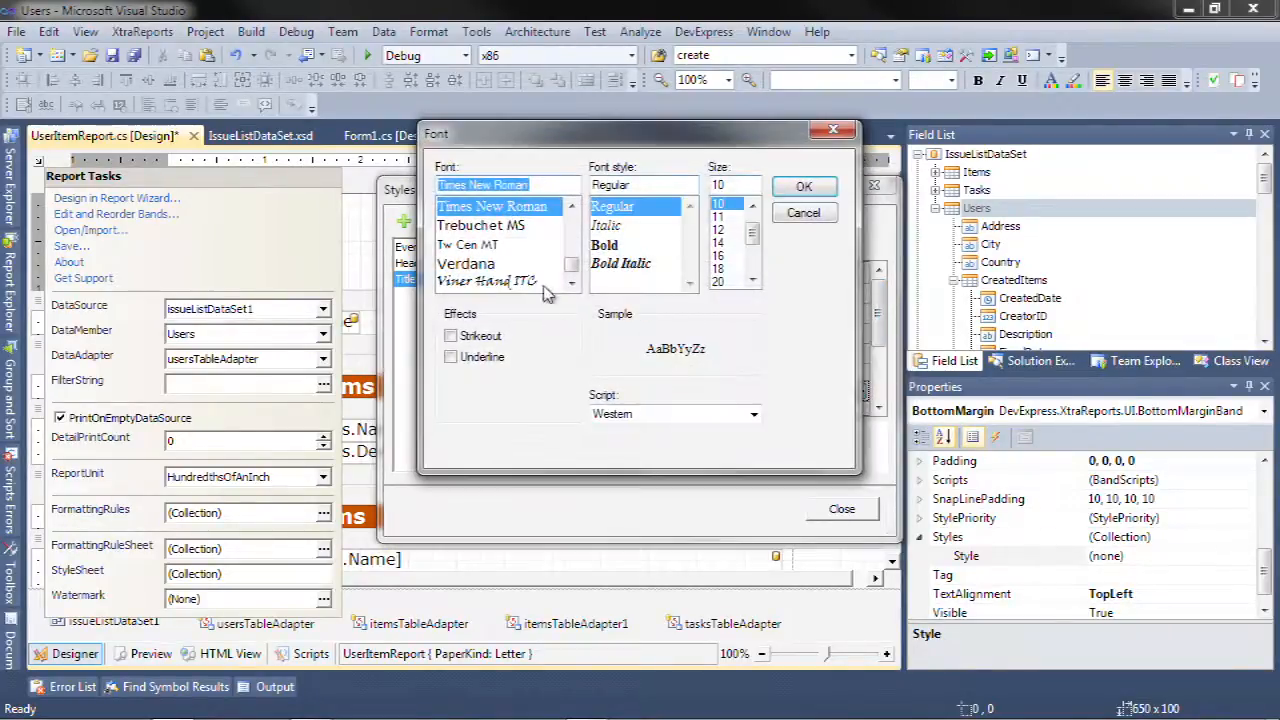
left_click(490, 263)
left_click(718, 256)
left_click(718, 268)
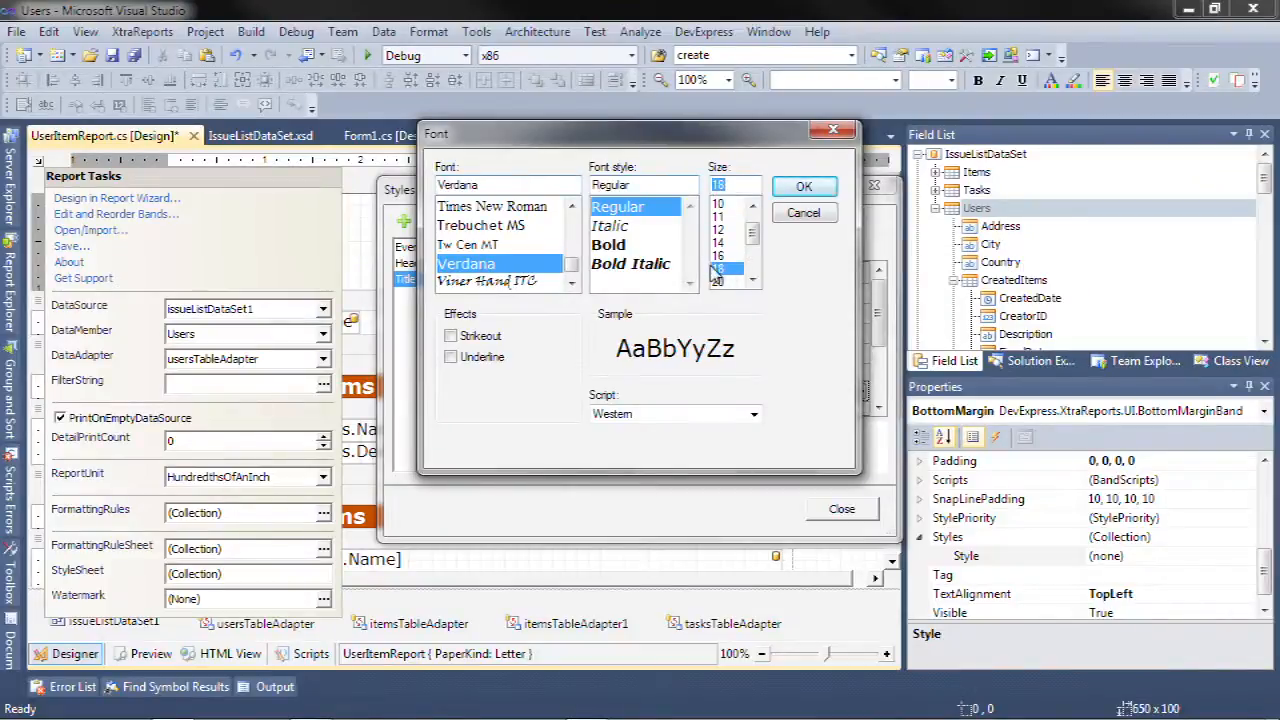
left_click(620, 247)
left_click(640, 266)
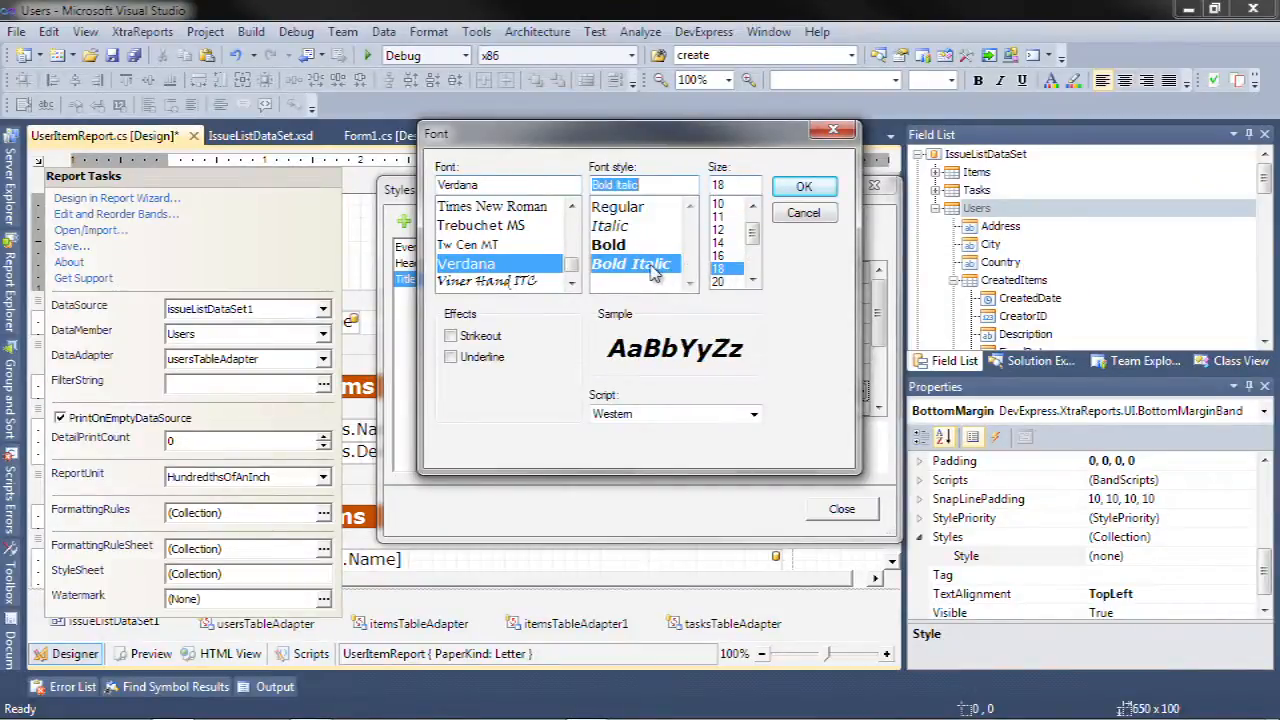
left_click(796, 192)
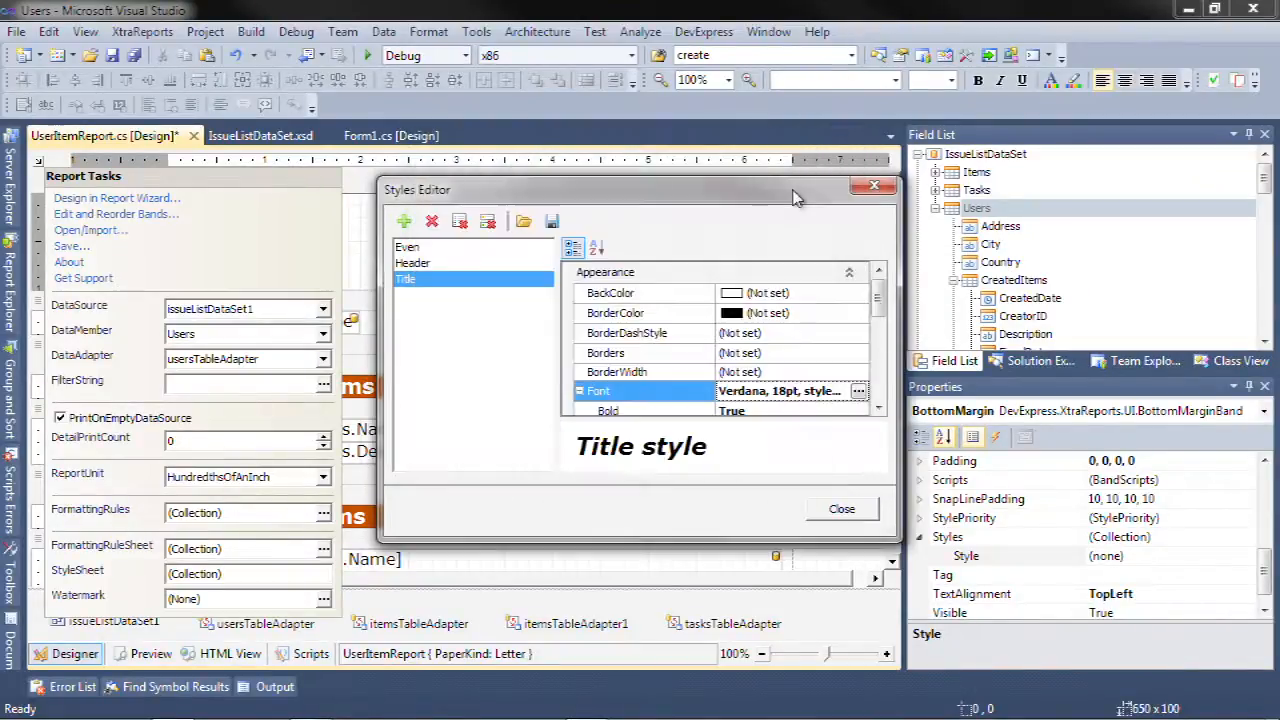
left_click(840, 295)
left_click(857, 297)
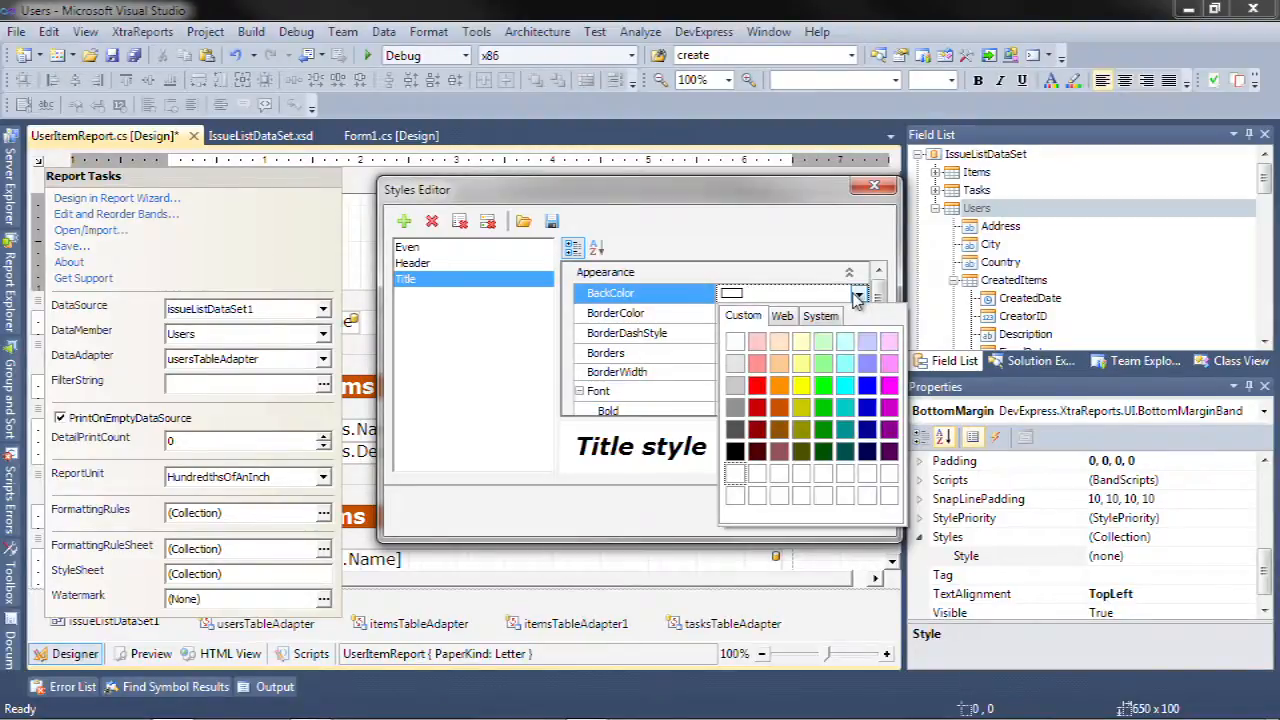
left_click(668, 316)
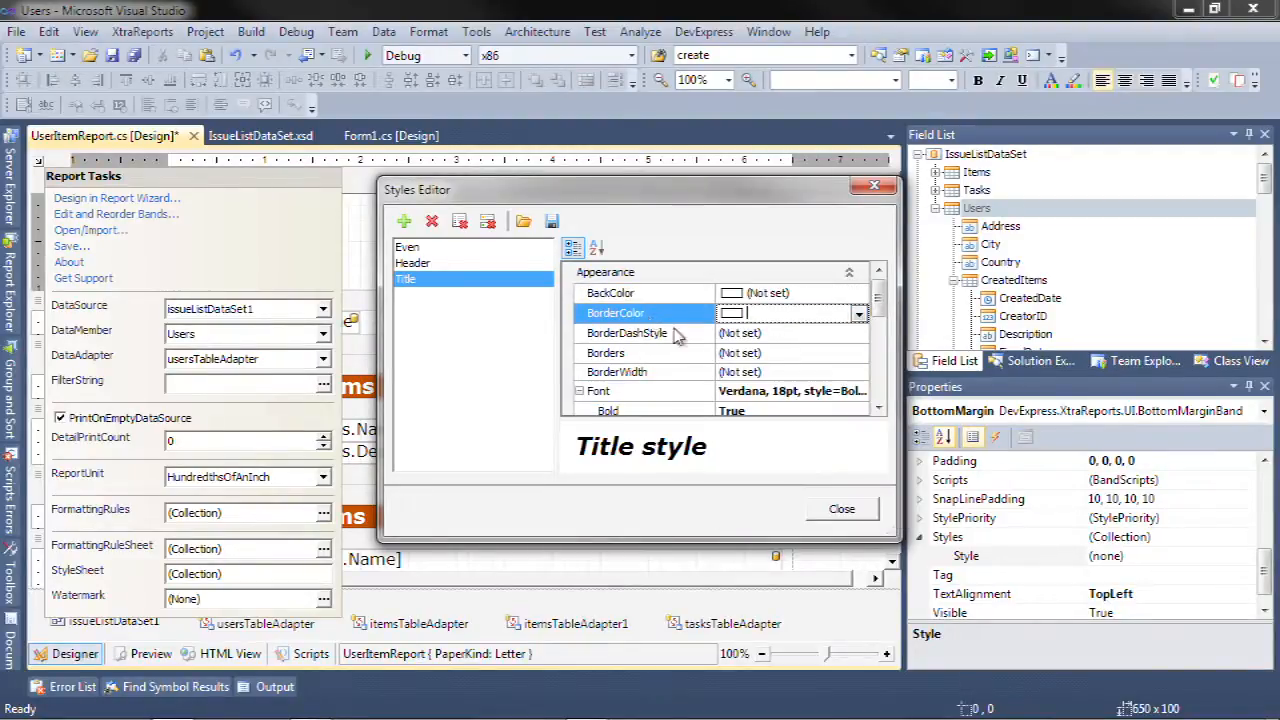
Give the Title style a bottom border only, leaving the border dash style unset.
left_click(850, 353)
left_click(858, 353)
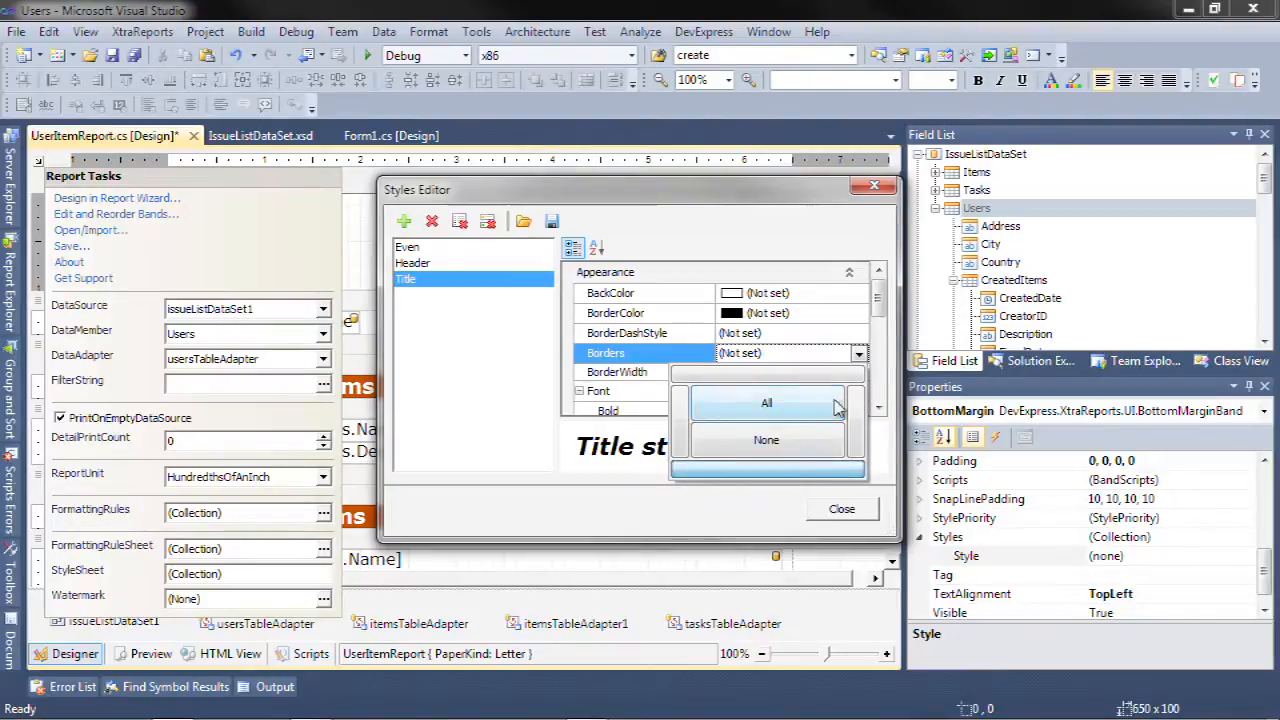
left_click(857, 357)
left_click(855, 334)
left_click(858, 334)
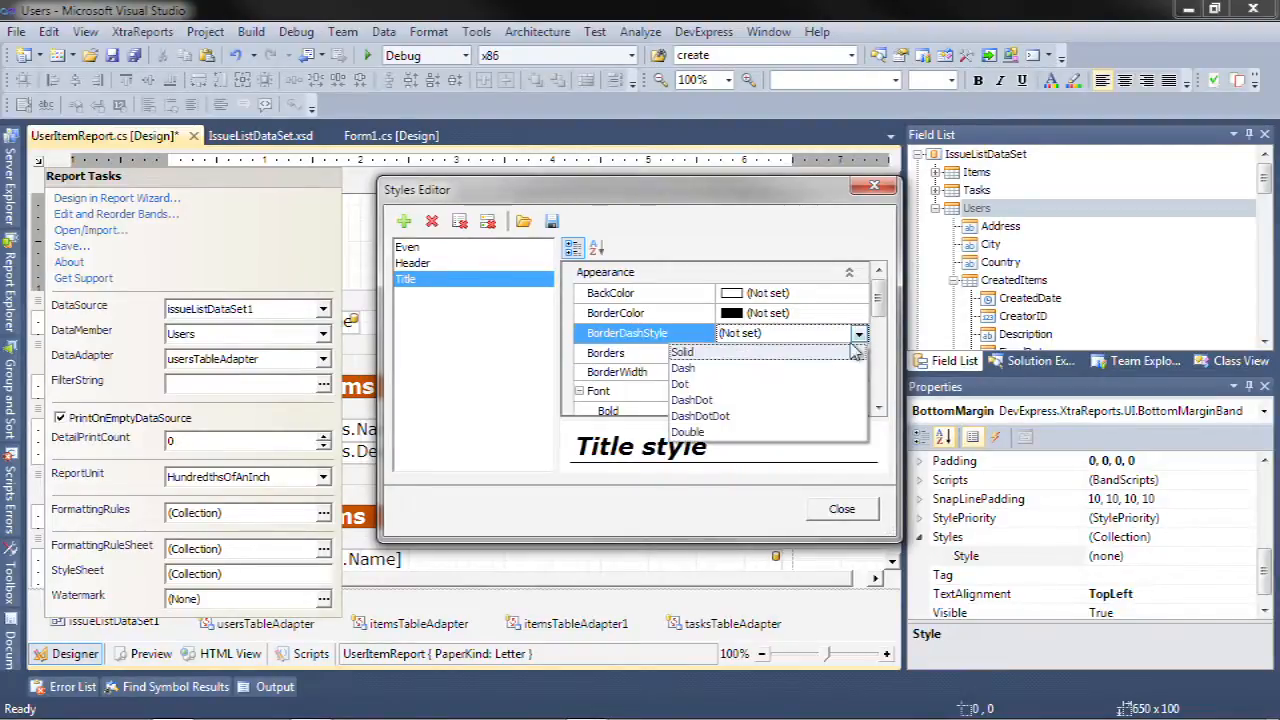
left_click(690, 354)
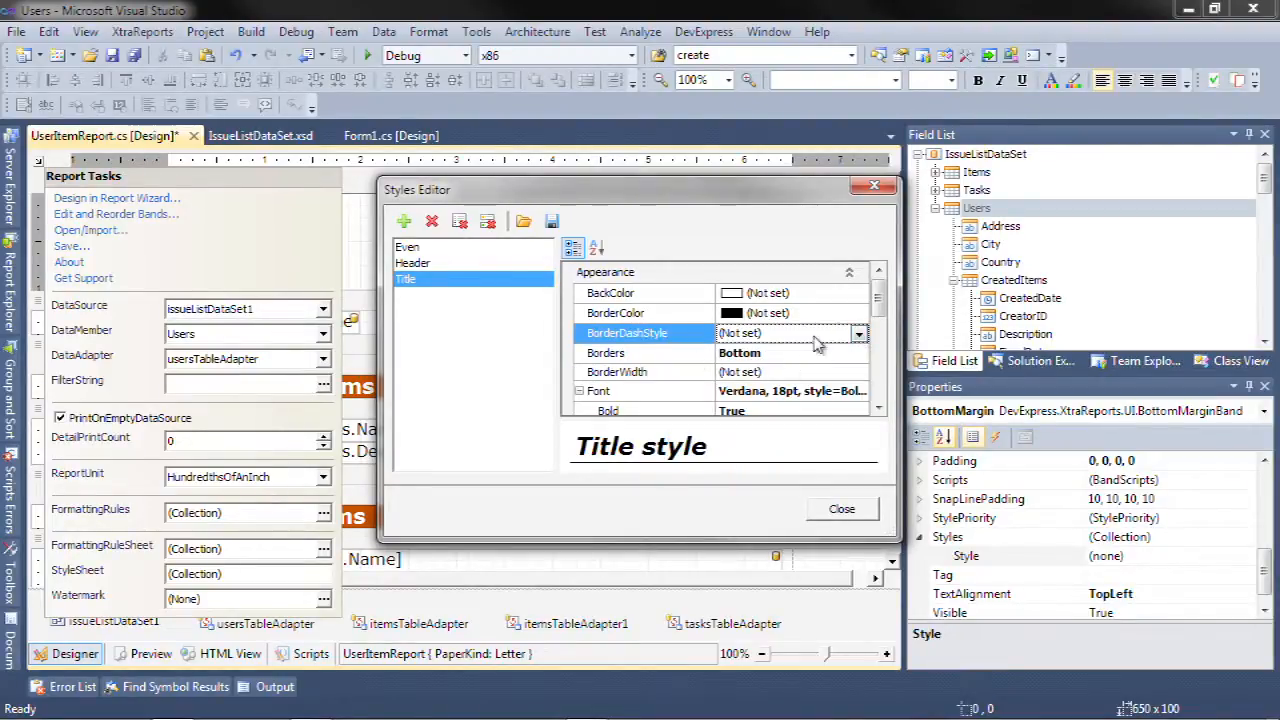
Set the Title style's border color to black (0, 0, 0), adjust its border width, and close the Styles Editor.
left_click(858, 314)
left_click(858, 315)
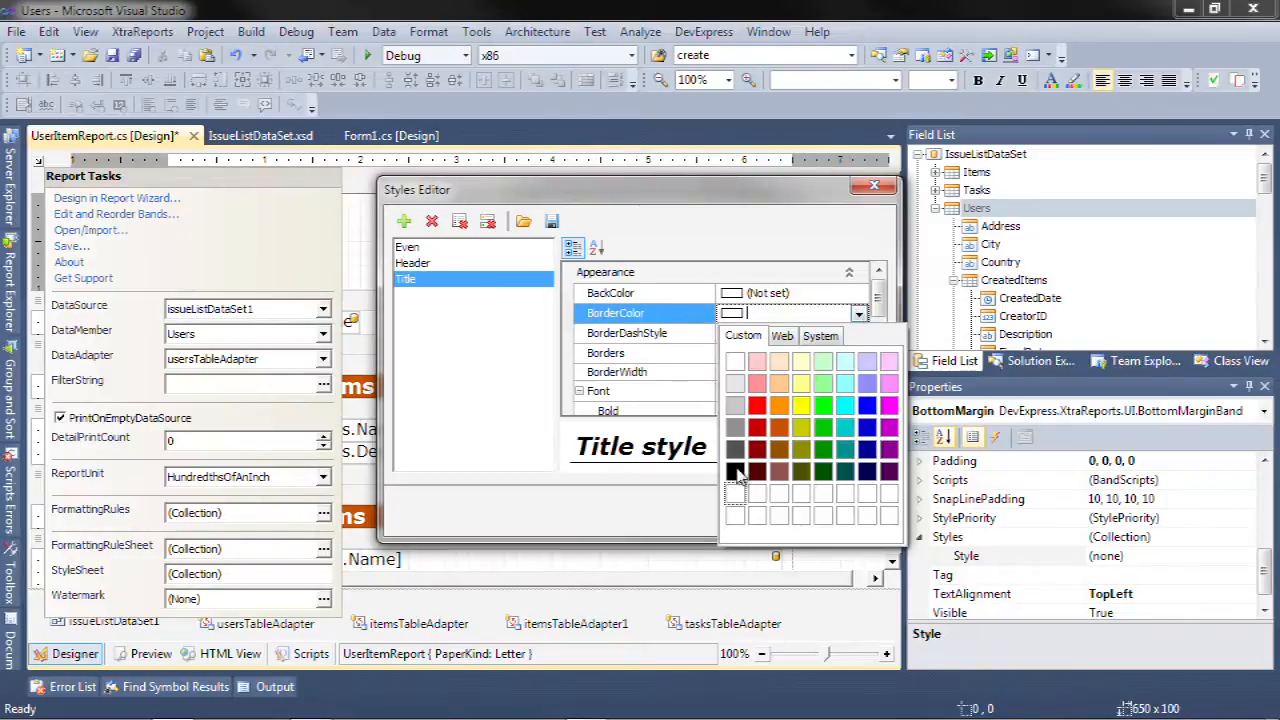
left_click(735, 471)
left_click(784, 373)
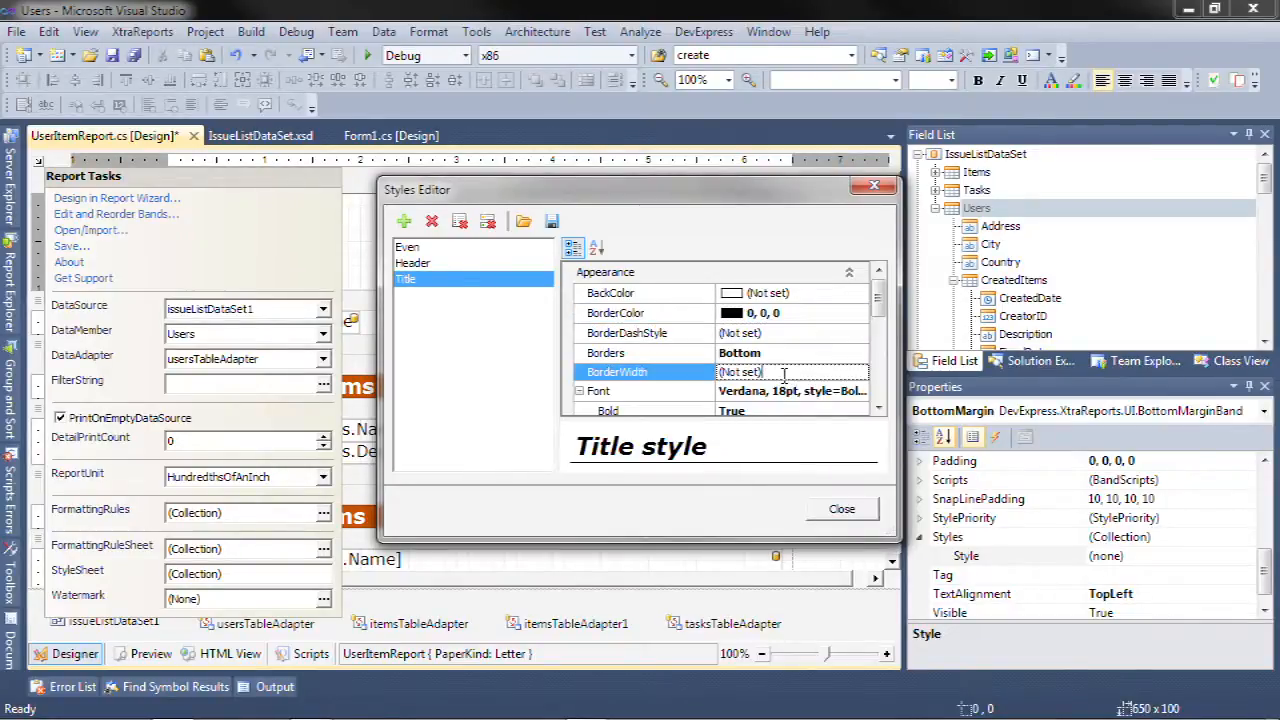
left_click_drag(784, 374, 687, 381)
left_click(838, 508)
Widen the LastName label in the Detail band to 550 so it reaches the right page margin.
left_click(447, 270)
left_click(336, 318)
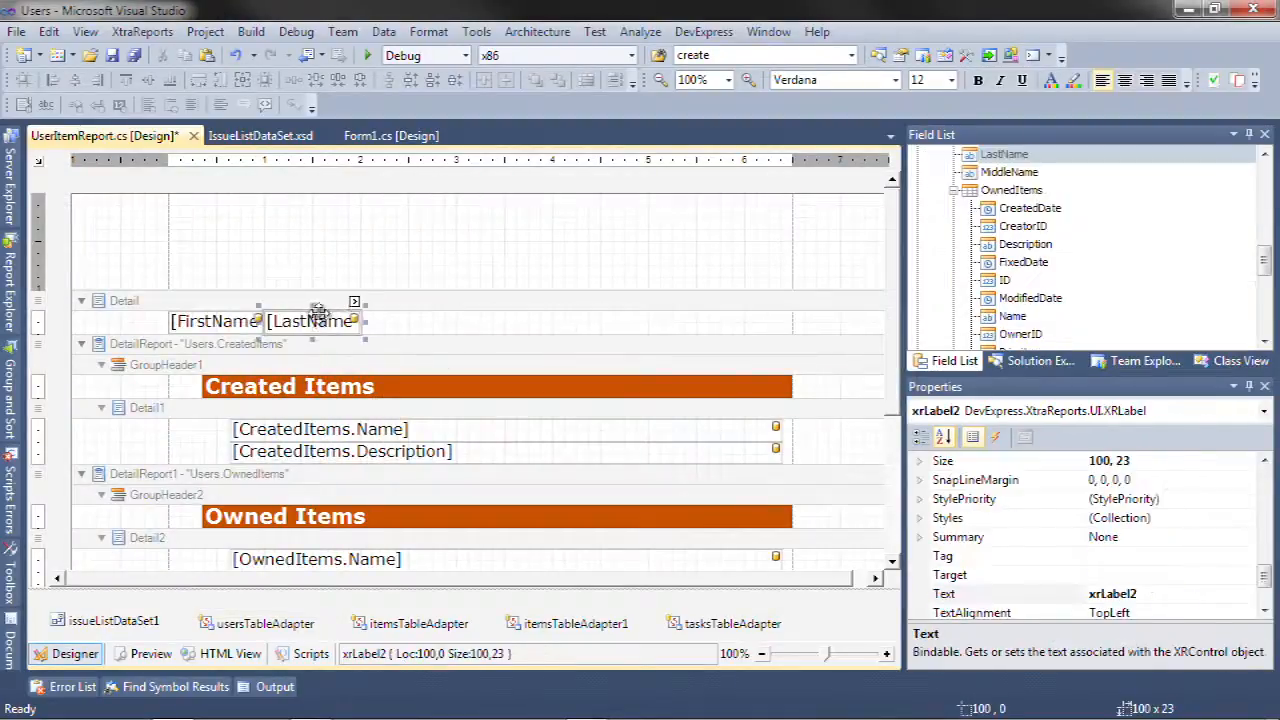
left_click_drag(365, 321, 792, 318)
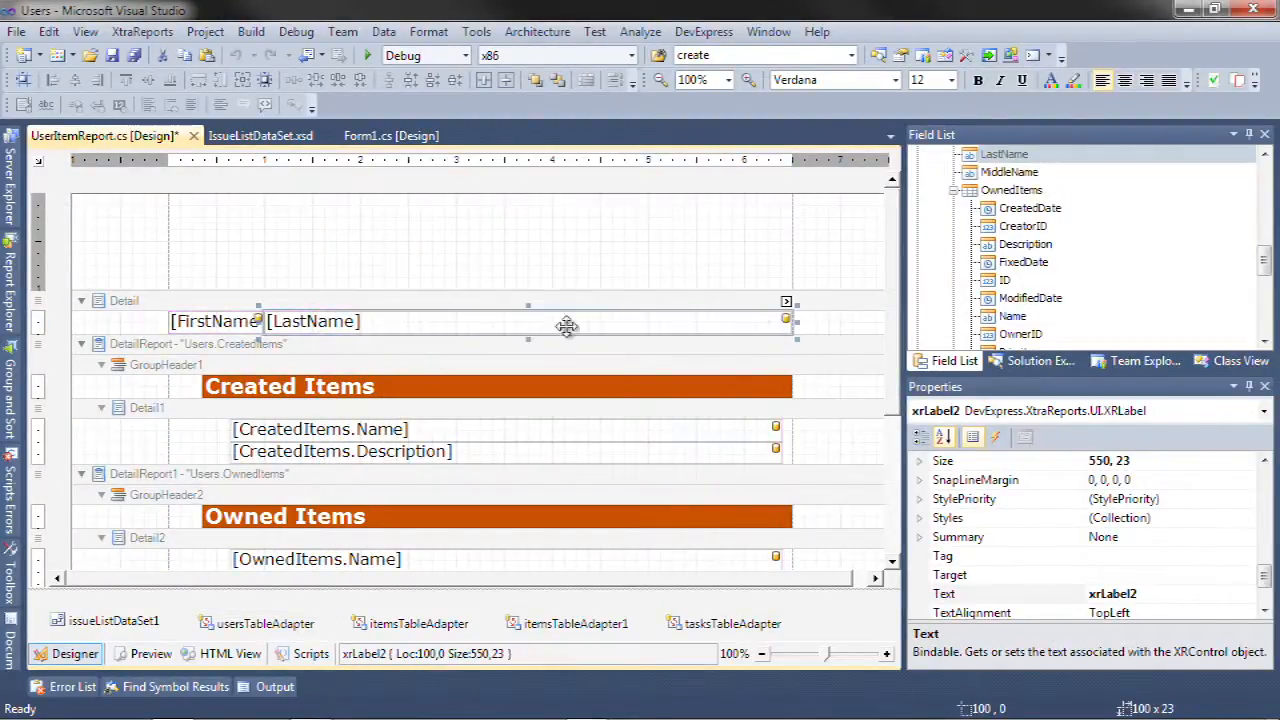
Assign the Title style to both the FirstName and LastName labels in the Detail band.
left_click(205, 322, "ctrl")
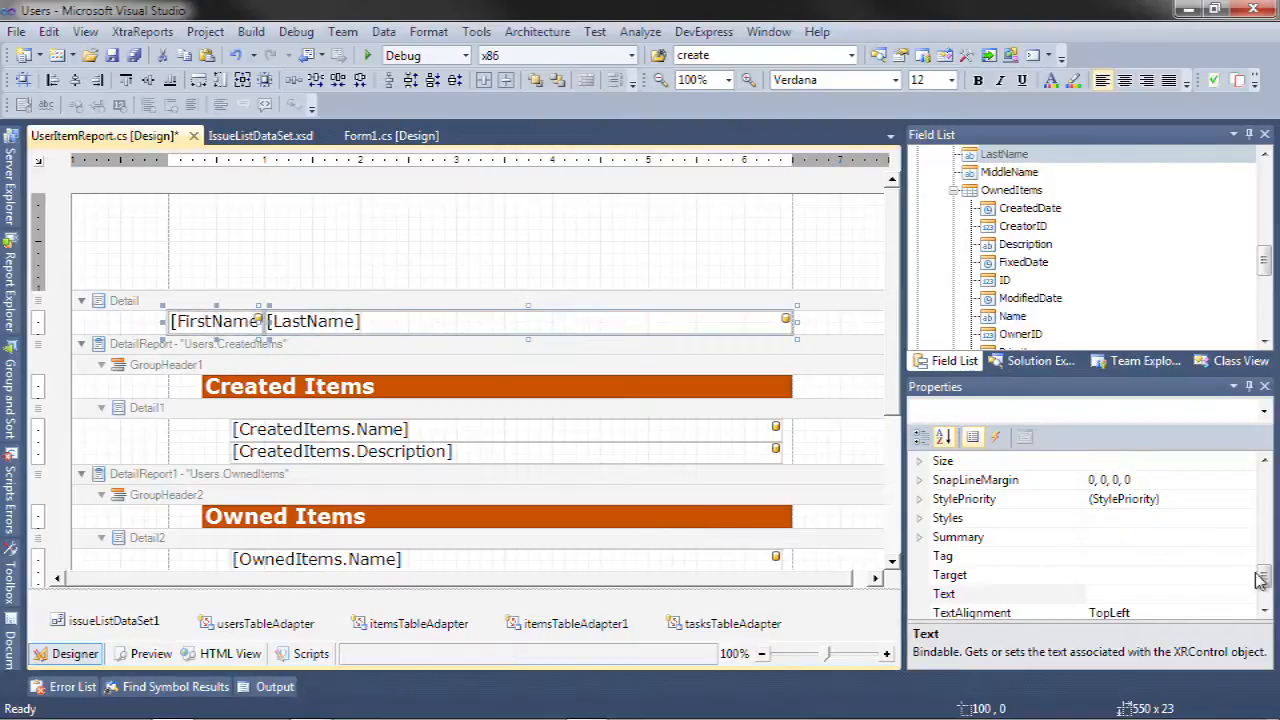
left_click_drag(1262, 580, 1264, 598)
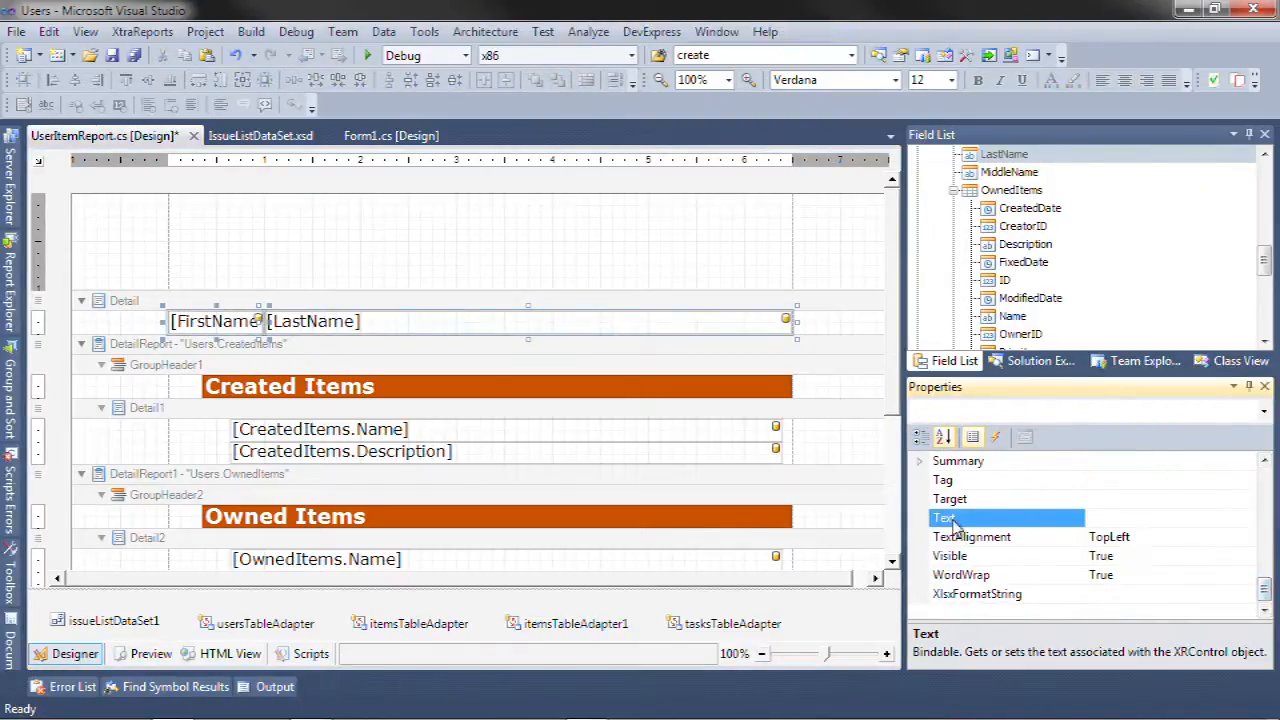
scroll(944, 520, "up", 2)
left_click(921, 556)
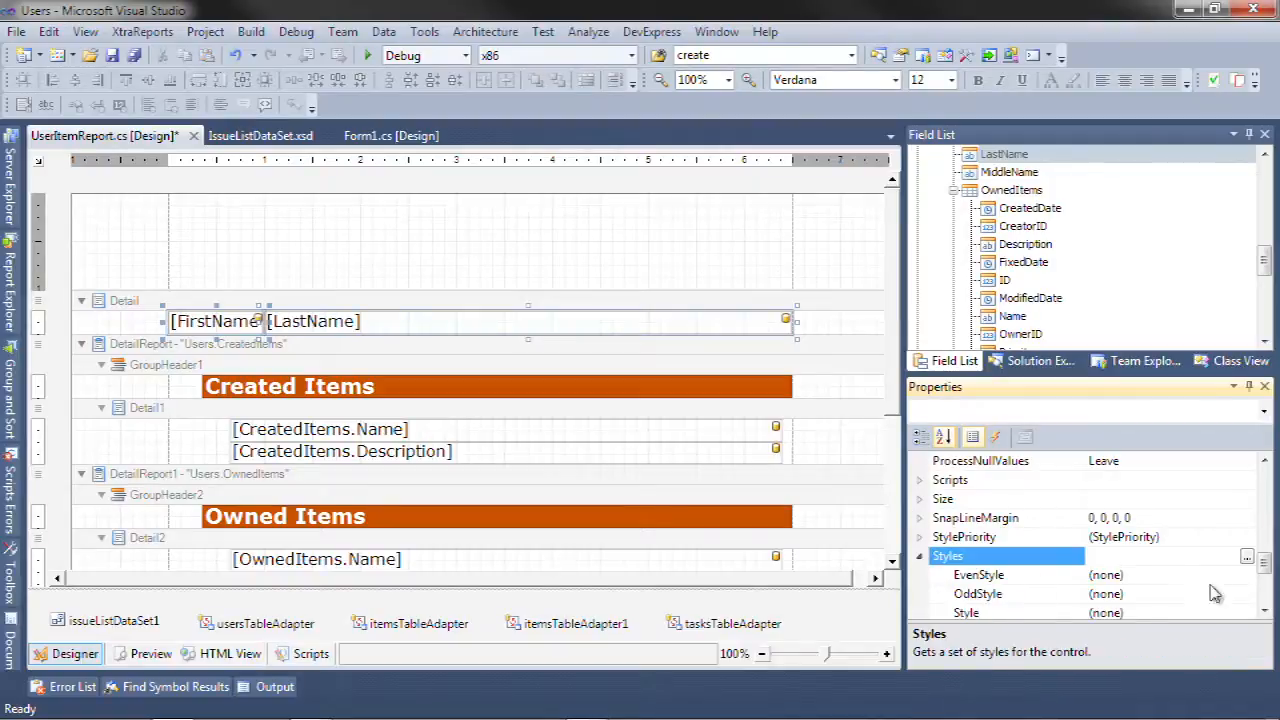
left_click_drag(1265, 563, 1265, 581)
left_click(1245, 521)
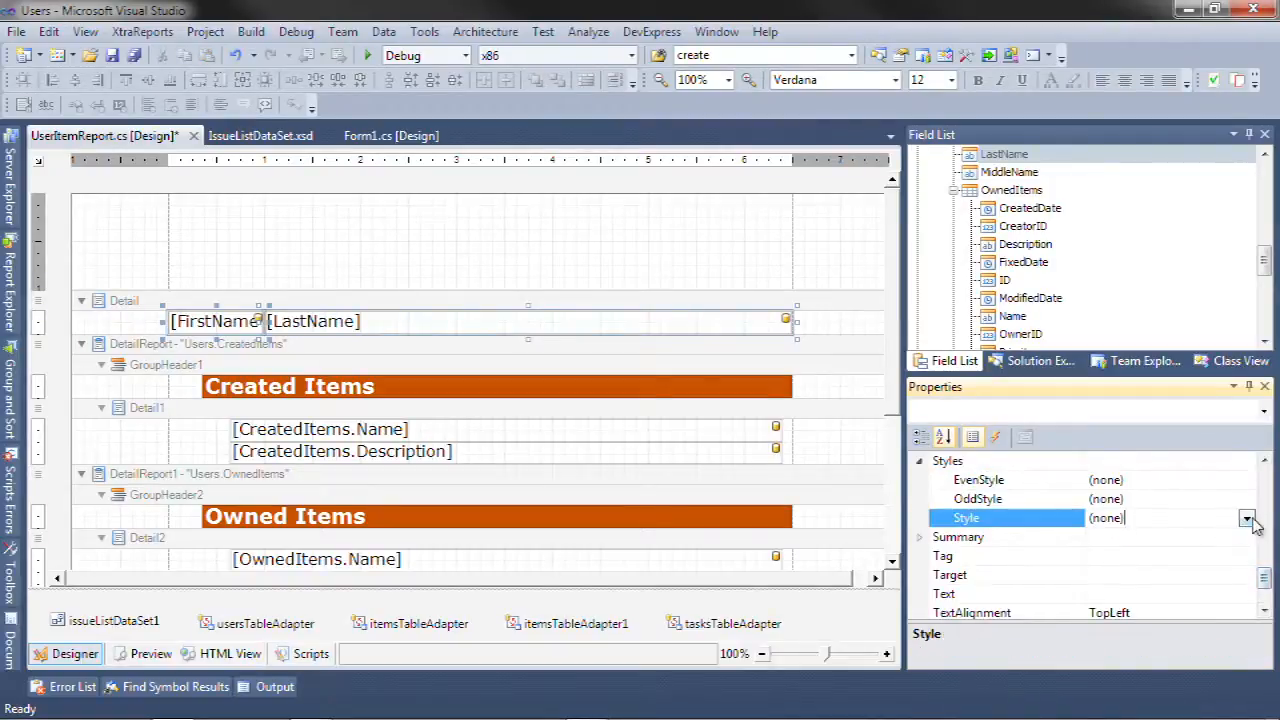
left_click(1246, 521)
left_click(1112, 598)
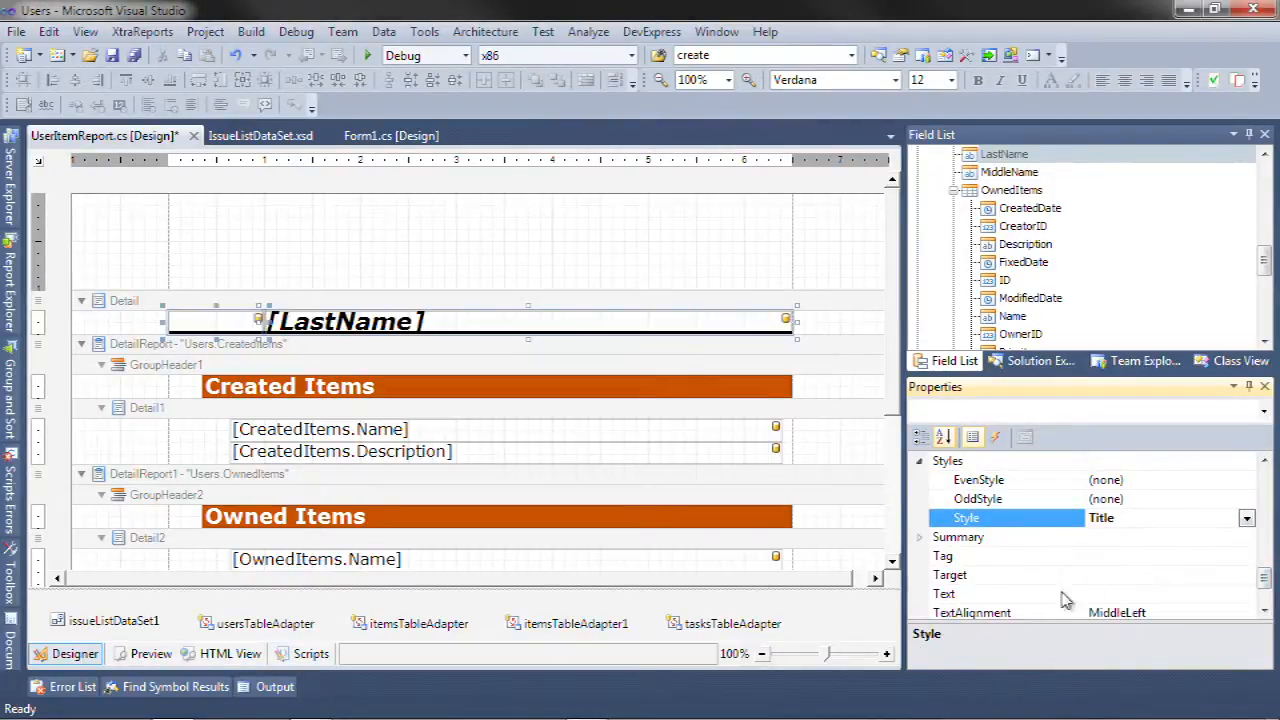
Widen the FirstName label to about 130, place the LastName label directly beside it, and shorten LastName to the right page margin.
left_click(300, 323)
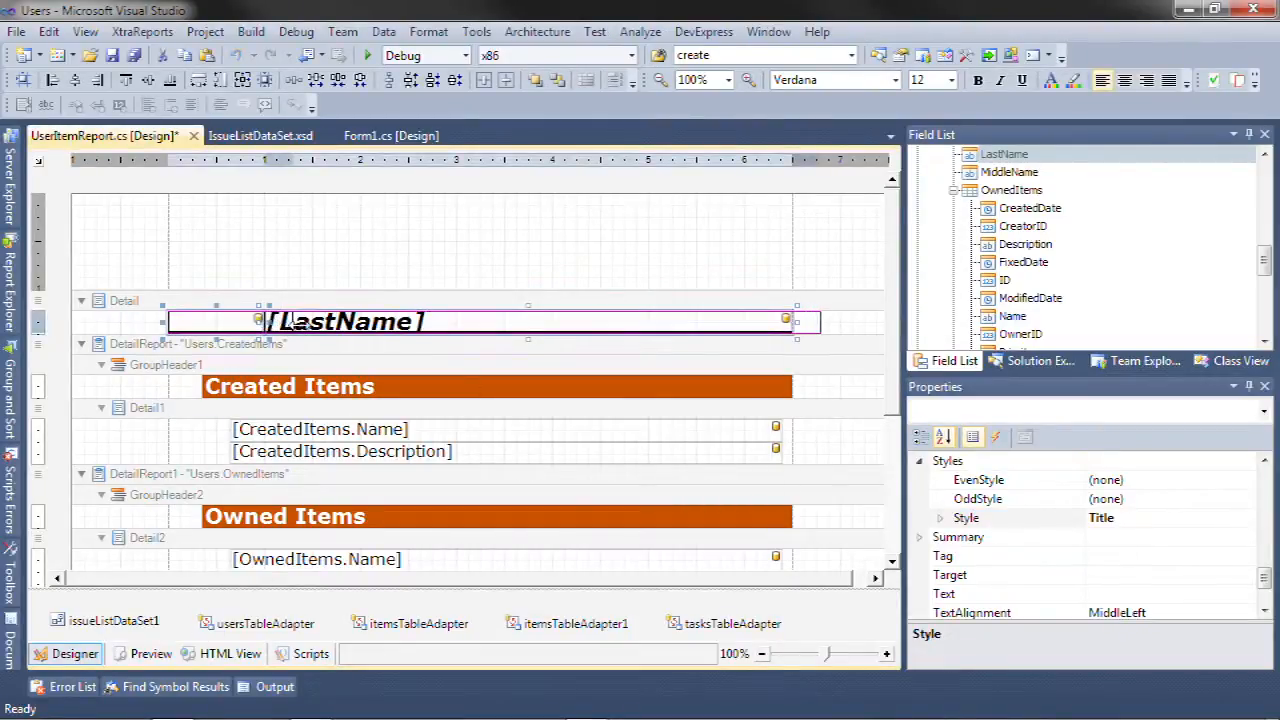
left_click(284, 321)
left_click_drag(684, 323, 728, 325)
left_click(320, 288)
left_click_drag(276, 319, 234, 328)
left_click(336, 324)
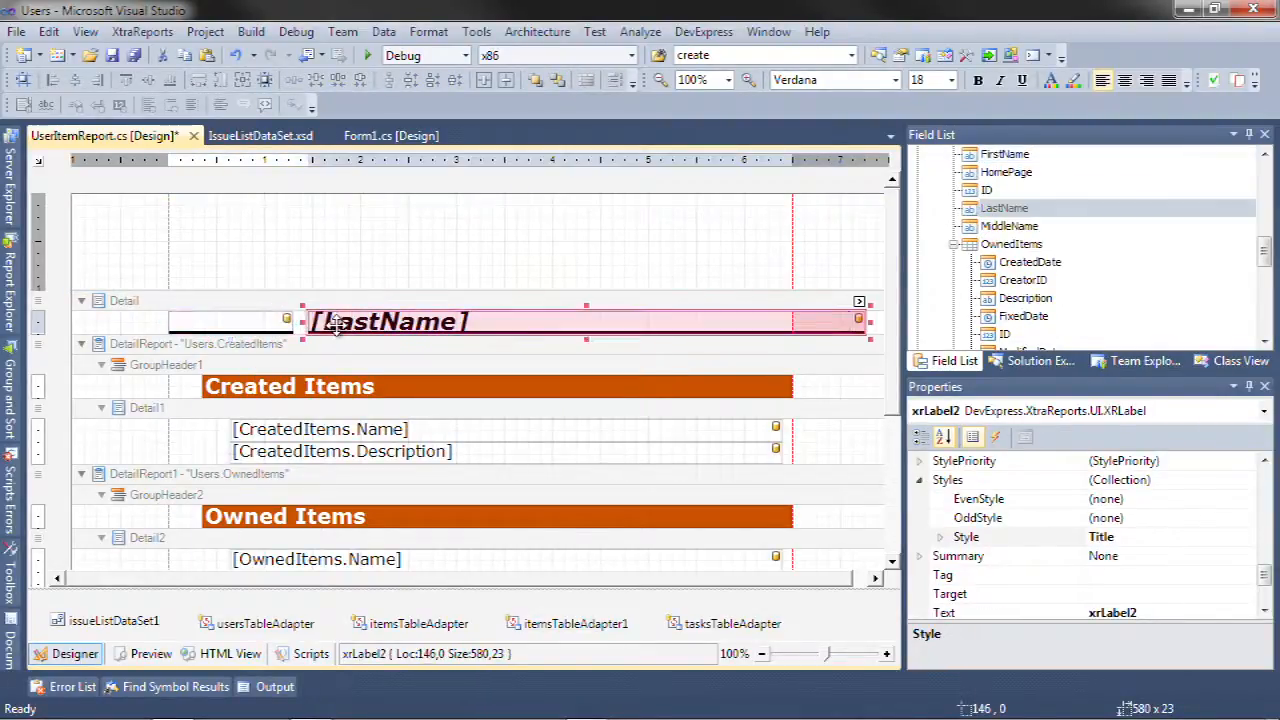
left_click_drag(336, 324, 320, 324)
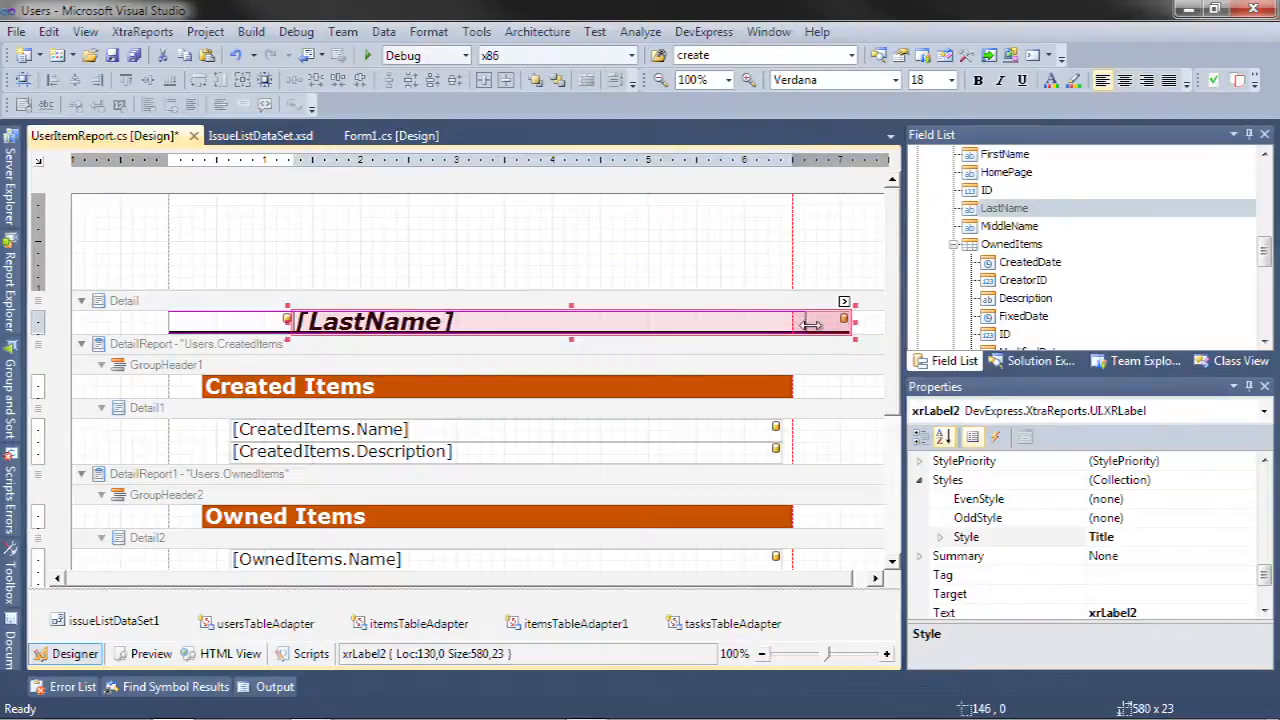
left_click_drag(810, 324, 778, 342)
Preview the report and examine the user name titles above the created items, owned items and tasks.
left_click(151, 653)
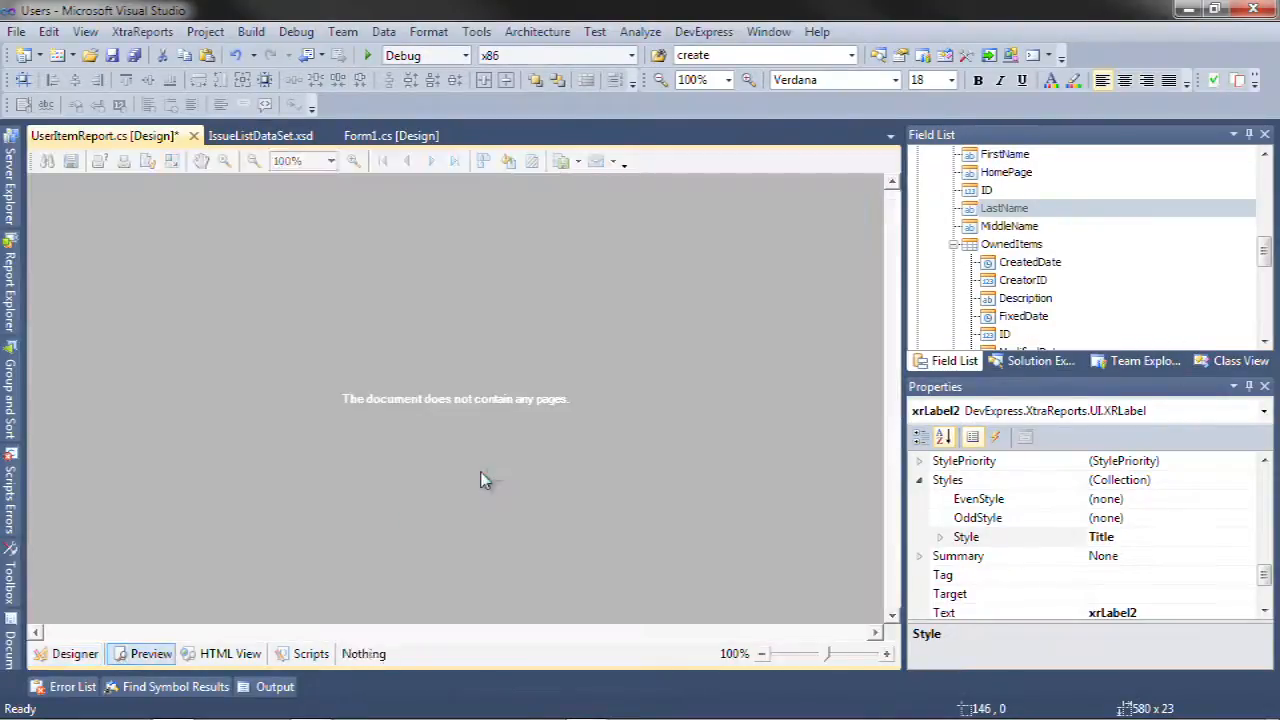
scroll(481, 480, "down", 1)
scroll(481, 480, "down", 4)
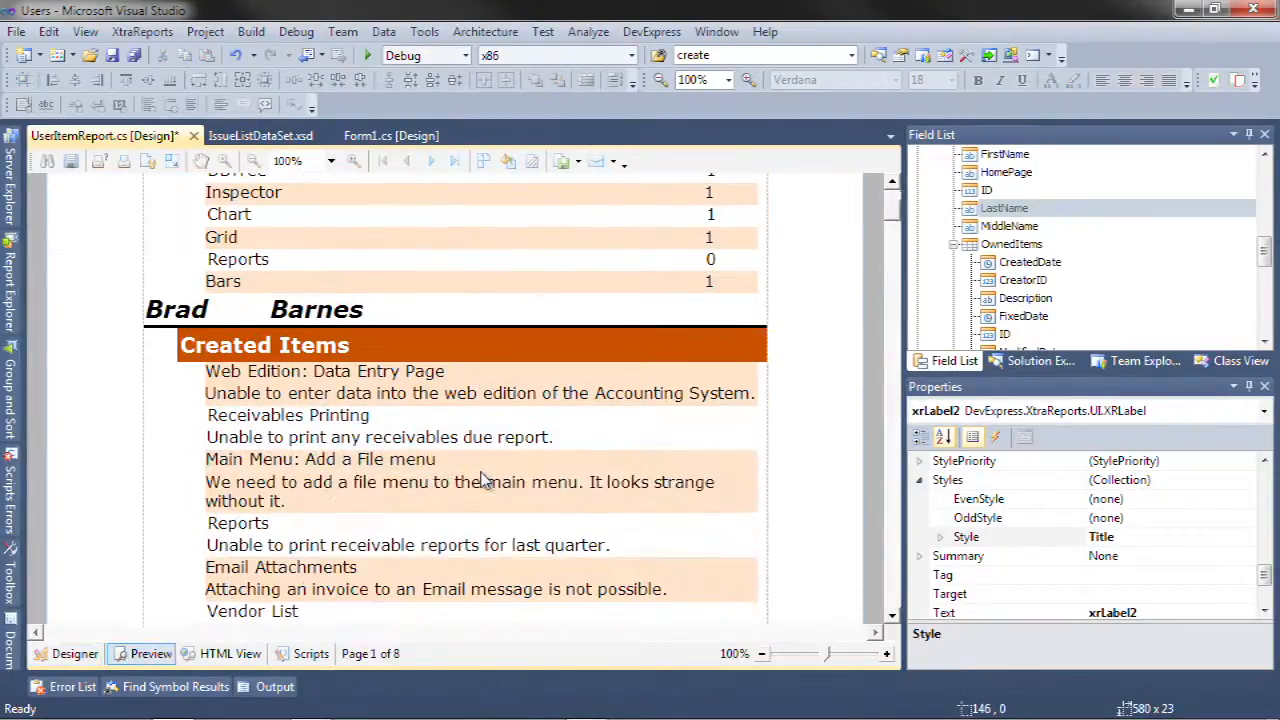
scroll(481, 480, "down", 8)
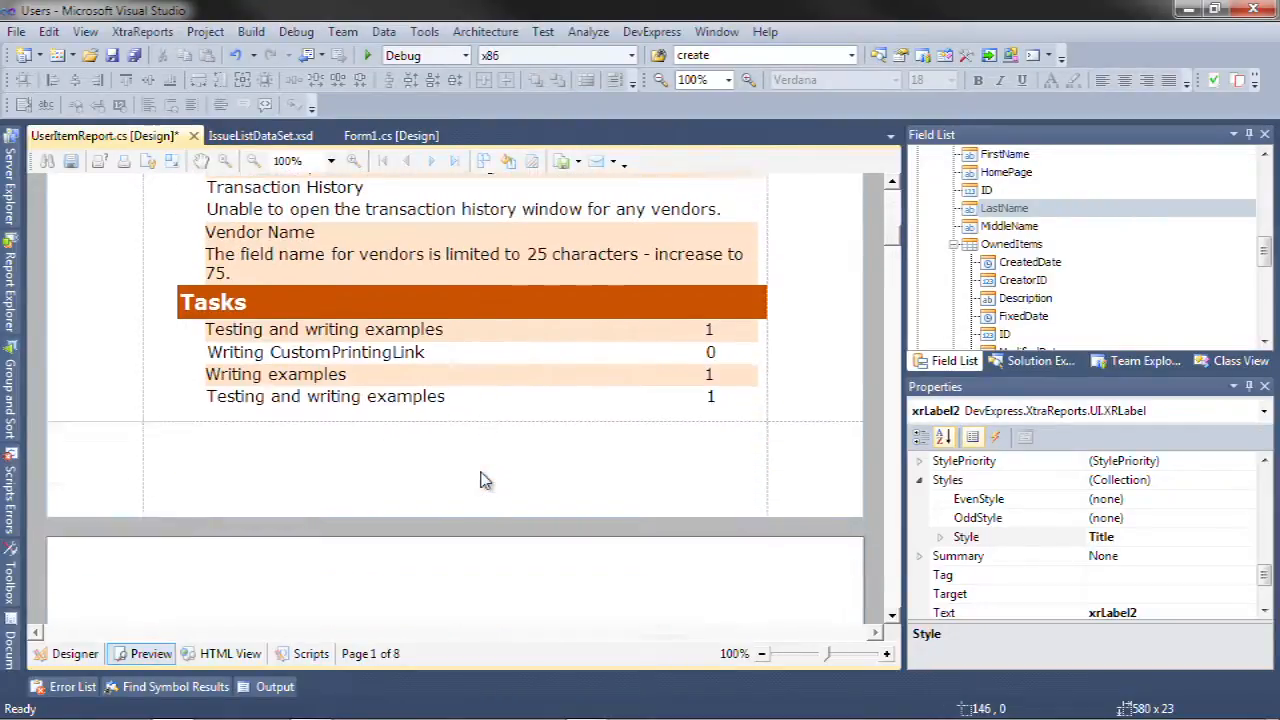
scroll(481, 480, "down", 5)
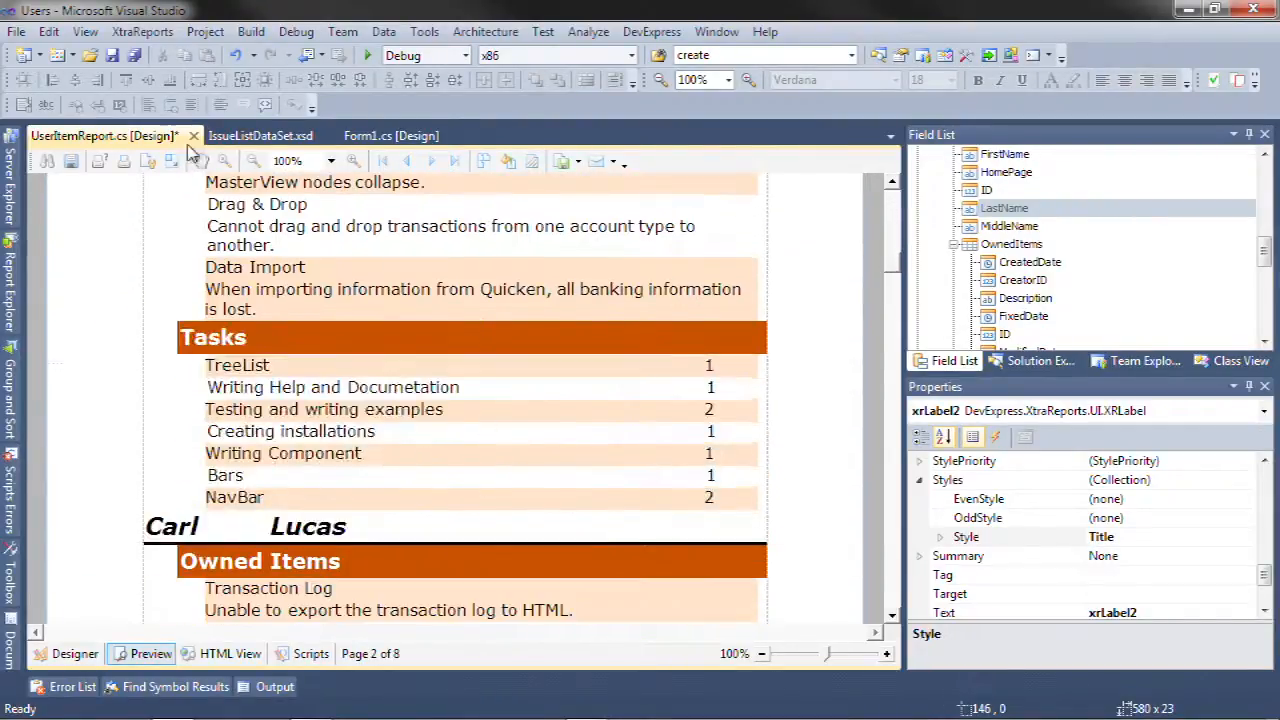
Save the report and open Form1.cs in the form designer with the Toolbox expanded.
left_click(112, 55)
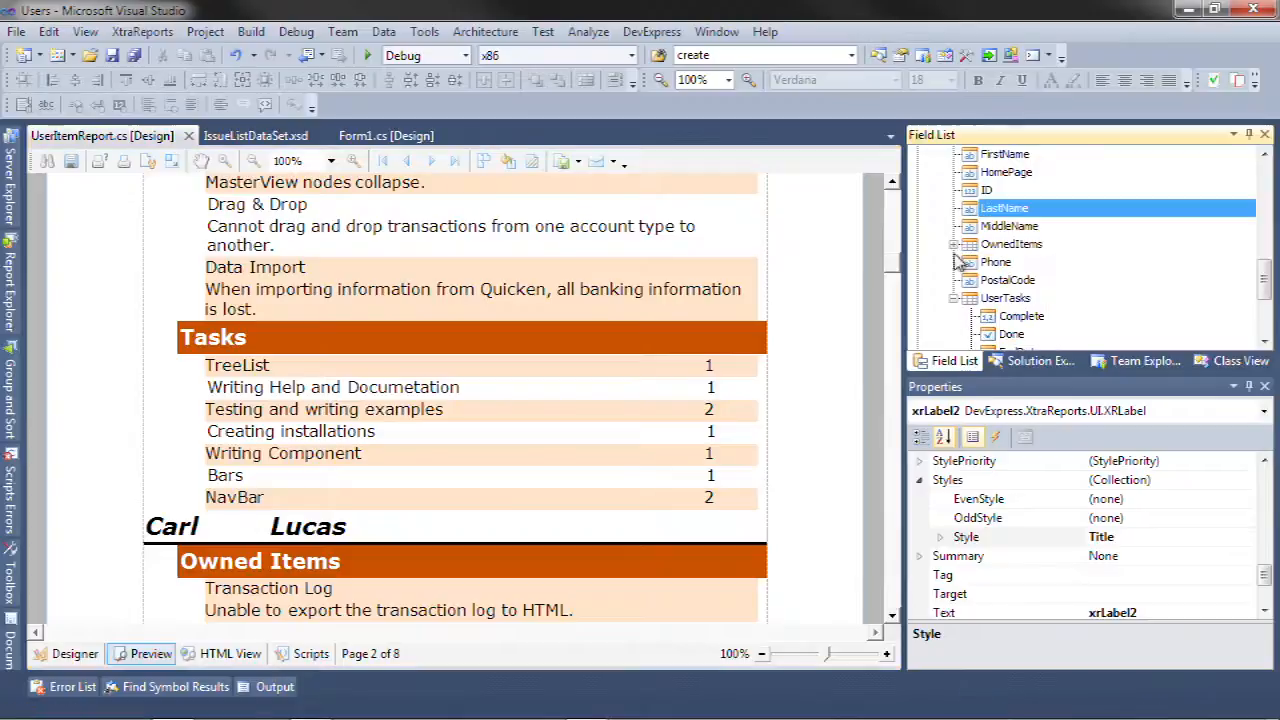
left_click(1005, 365)
scroll(1035, 316, "down", 1)
double_click(984, 306)
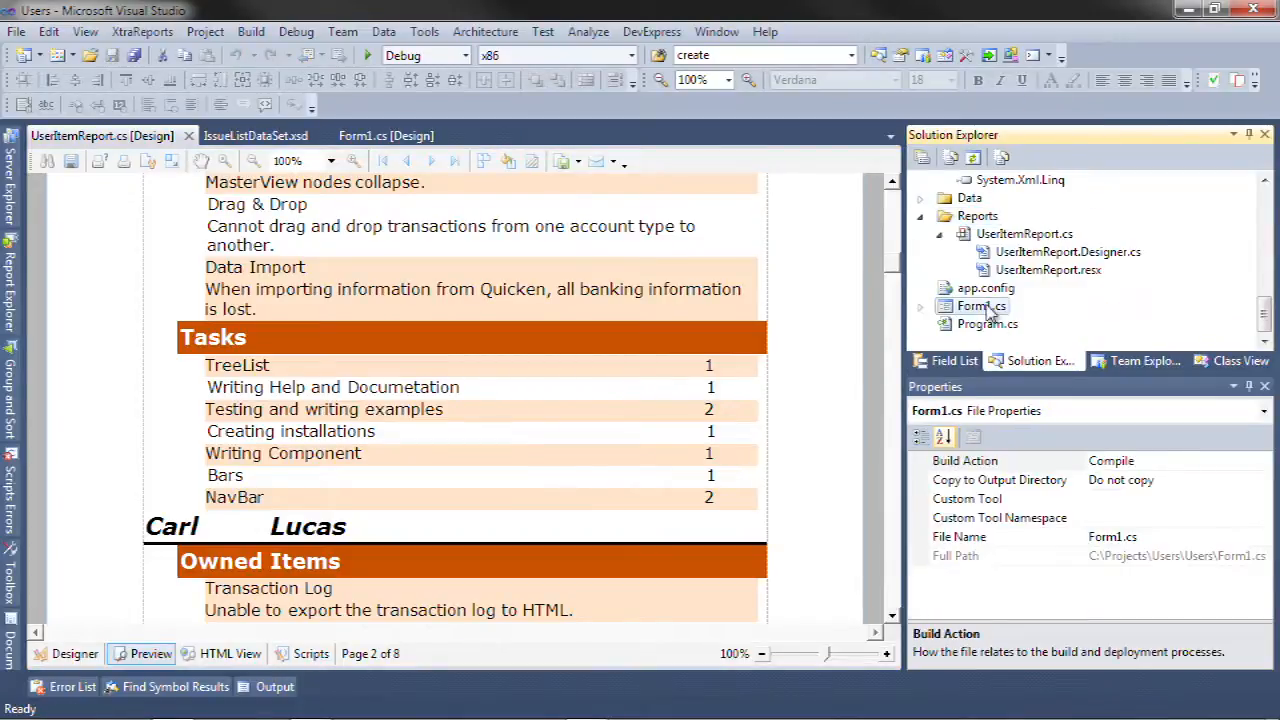
left_click(10, 265)
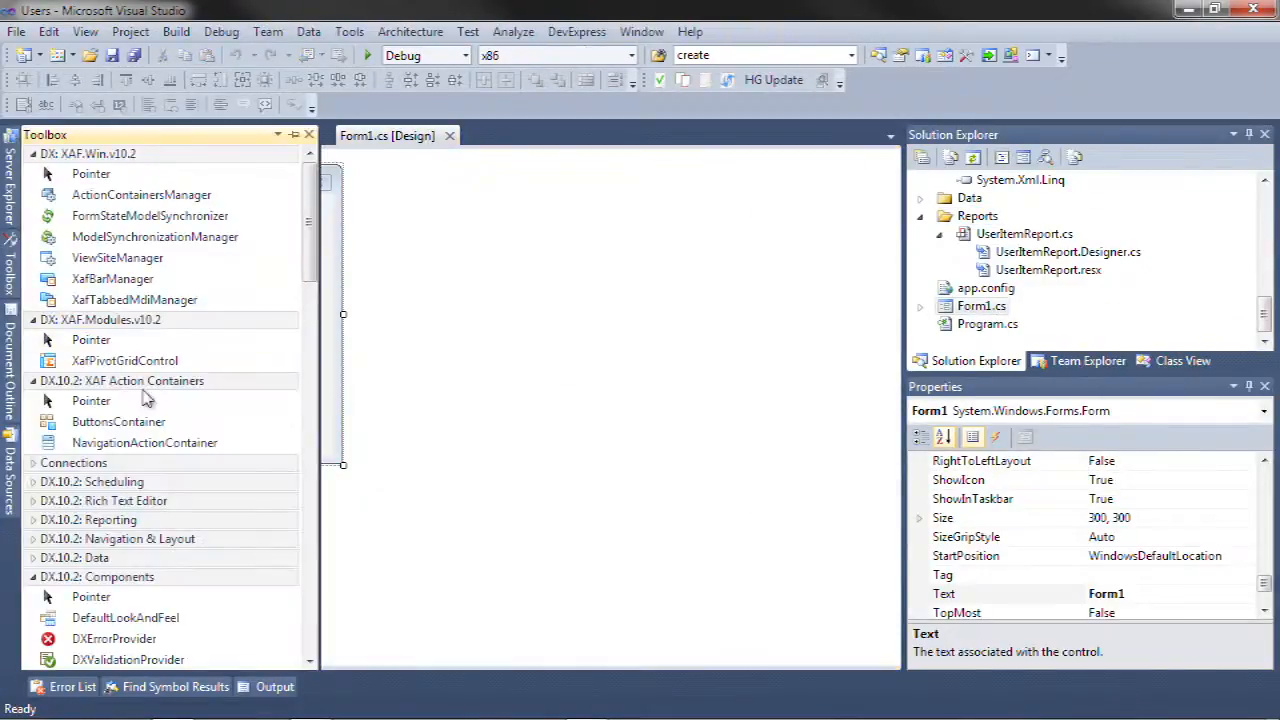
Add a SimpleButton to Form1, shrink the form around it, and enlarge the button to about 197 by 84.
scroll(160, 425, "down", 7)
left_click_drag(123, 506, 66, 212)
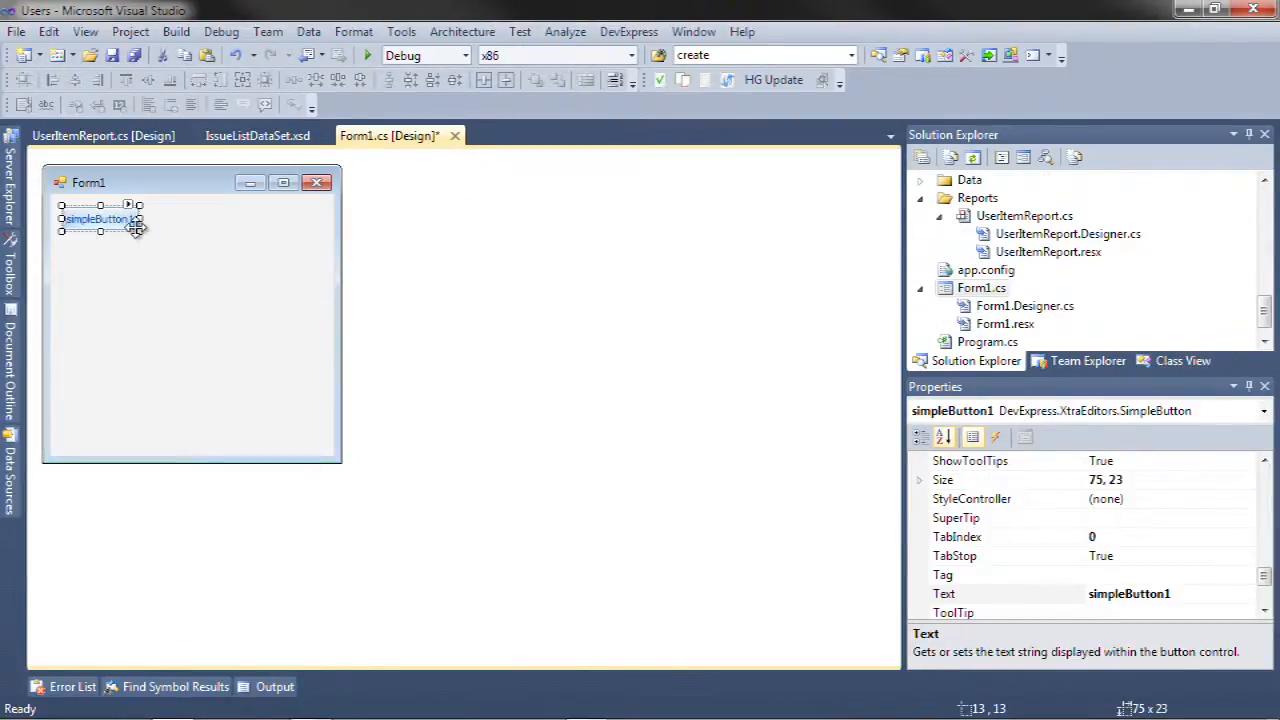
left_click_drag(141, 230, 240, 281)
left_click(340, 462)
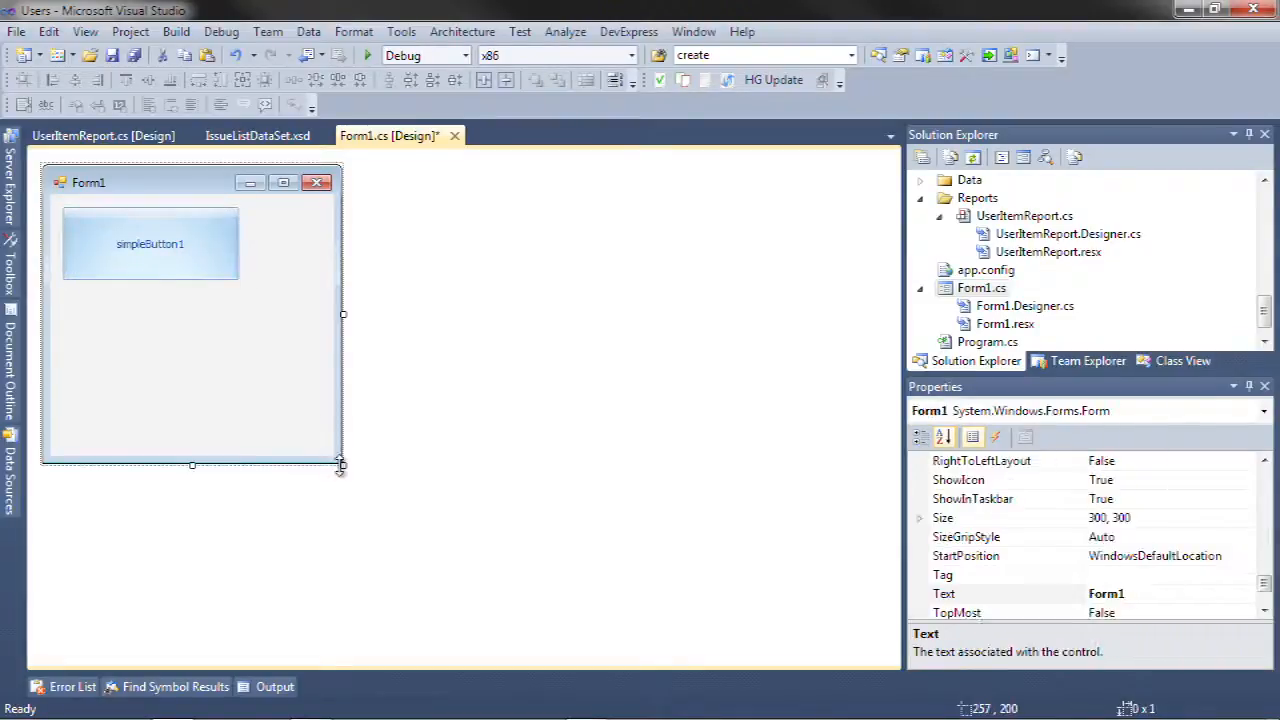
left_click_drag(341, 463, 284, 315)
left_click(223, 271)
left_click_drag(238, 279, 257, 291)
Set the button's text to "Show Report".
type("S")
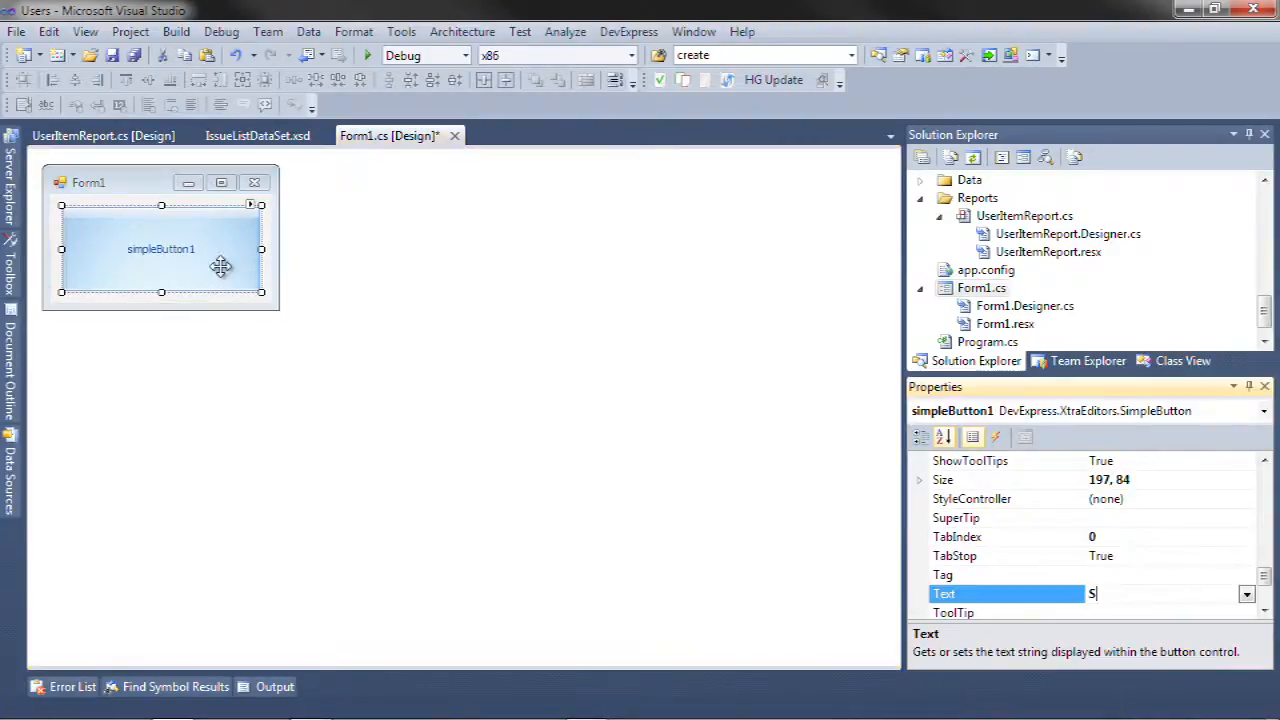
type("how Report")
key("Return")
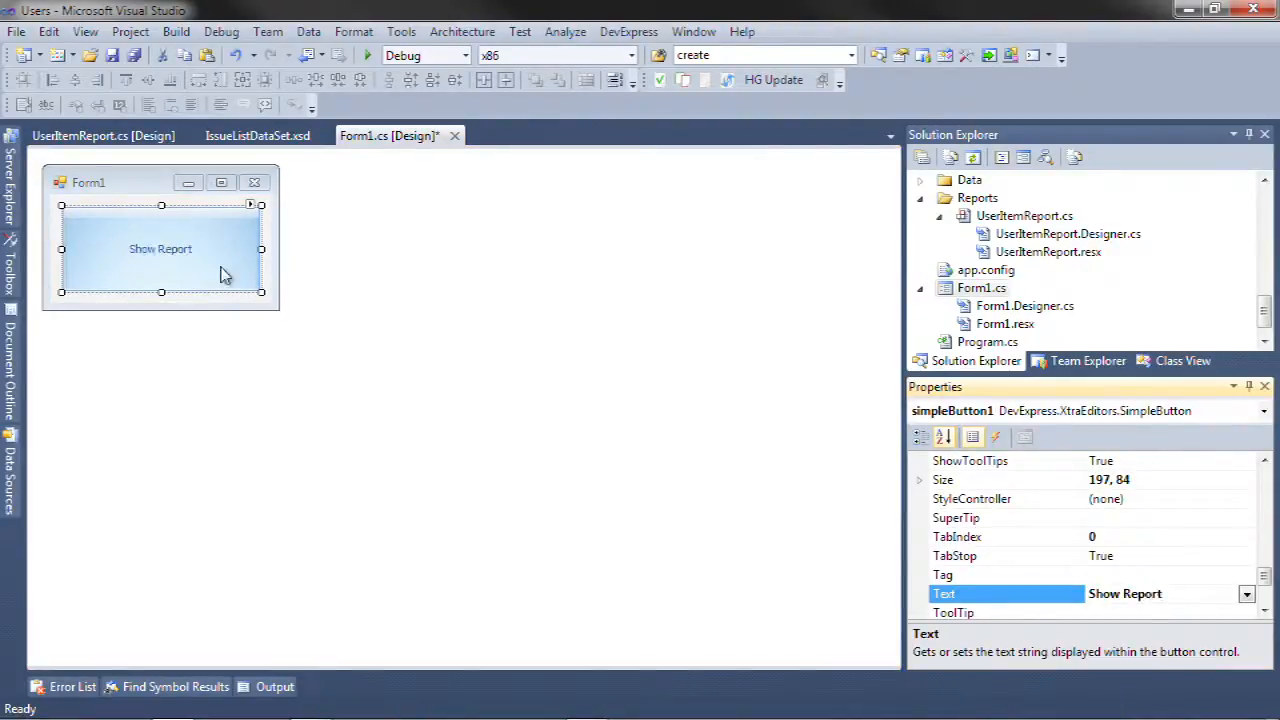
Create the button's Click handler and declare UserItemReport report = new UserItemReport(); in it.
left_click(220, 265)
double_click(220, 265)
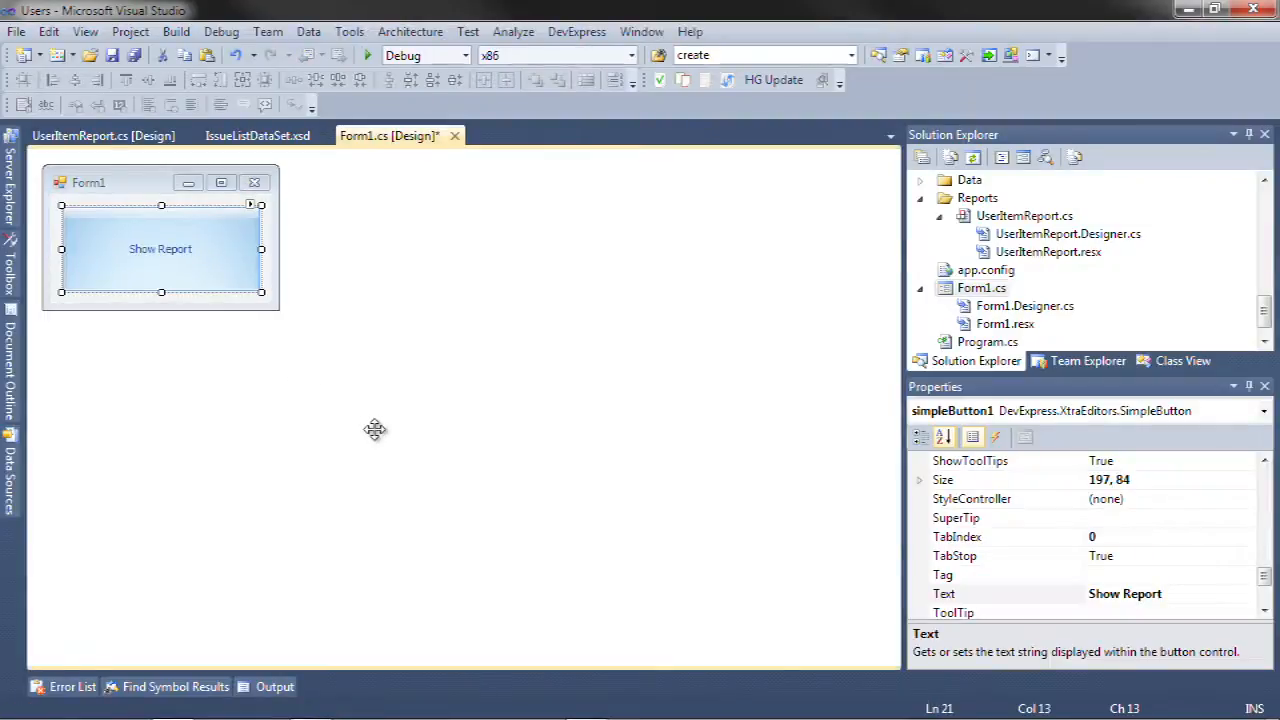
type("Us")
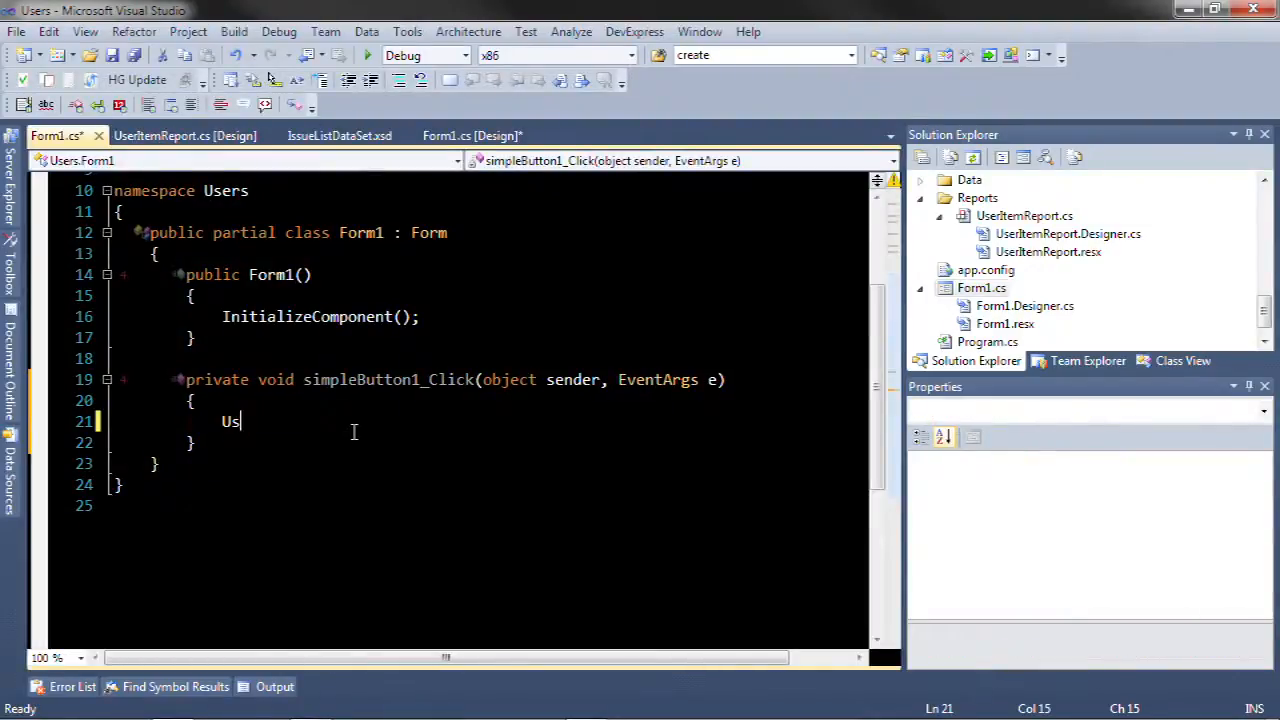
type("er")
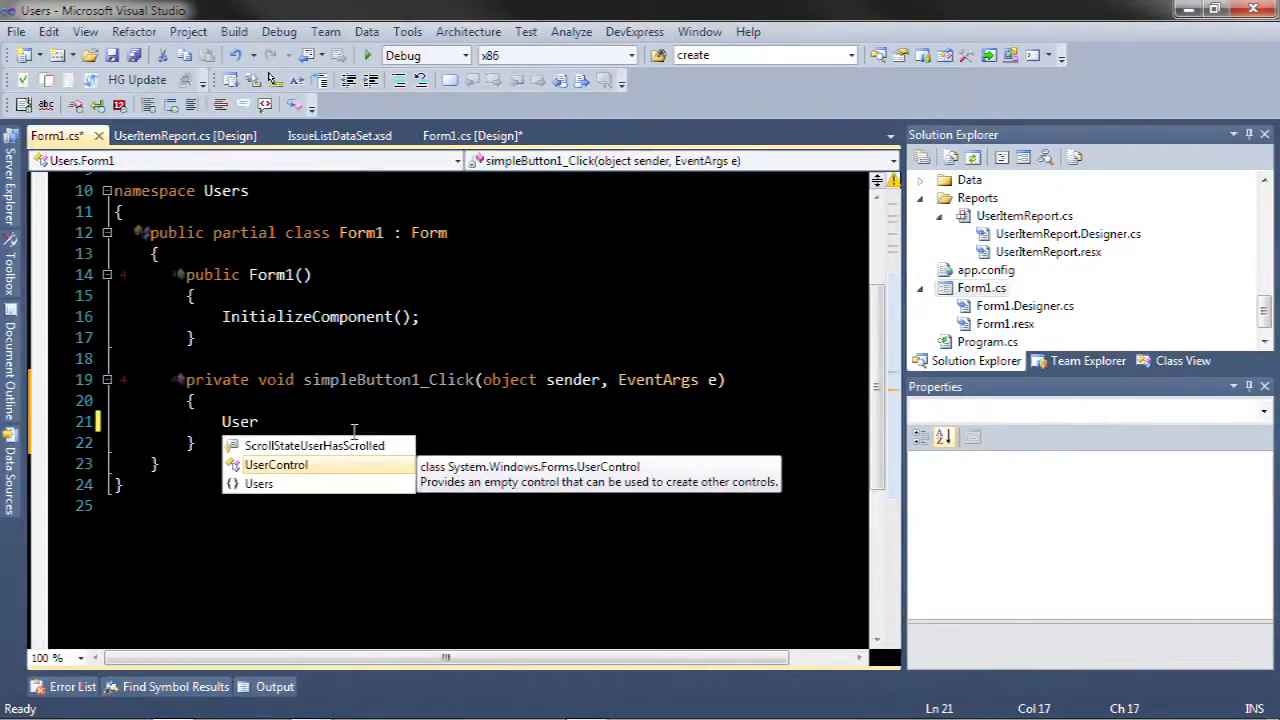
type("ItemReport ")
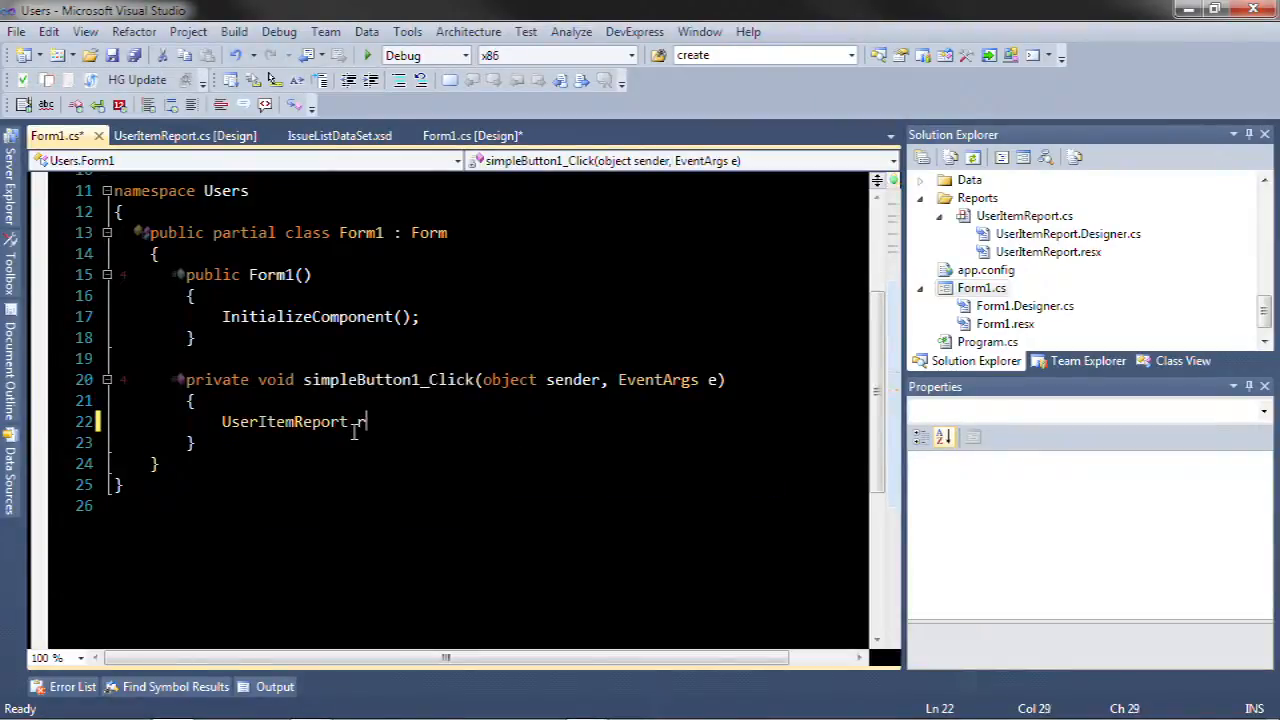
type("report = new")
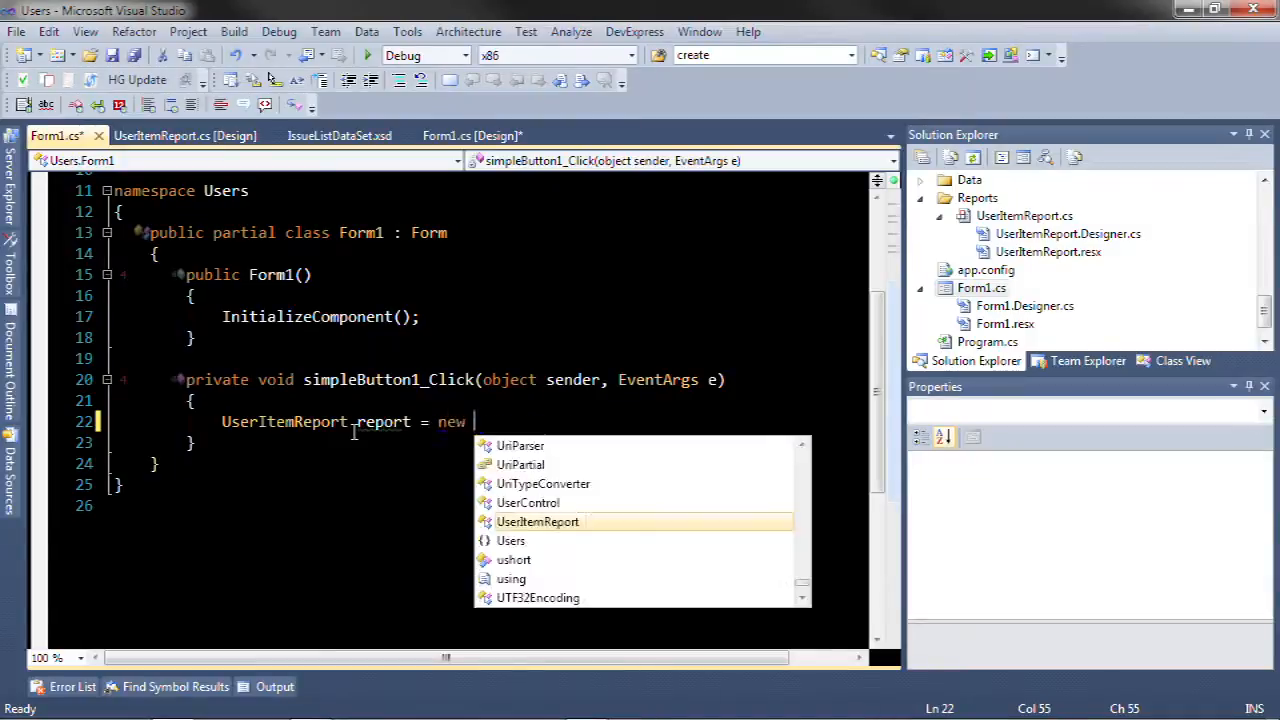
key("Tab")
type("();")
key("Return")
Add calls to report.CreateDocument() and report.ShowPreviewDialog() in the button's Click handler.
type("report.Cre")
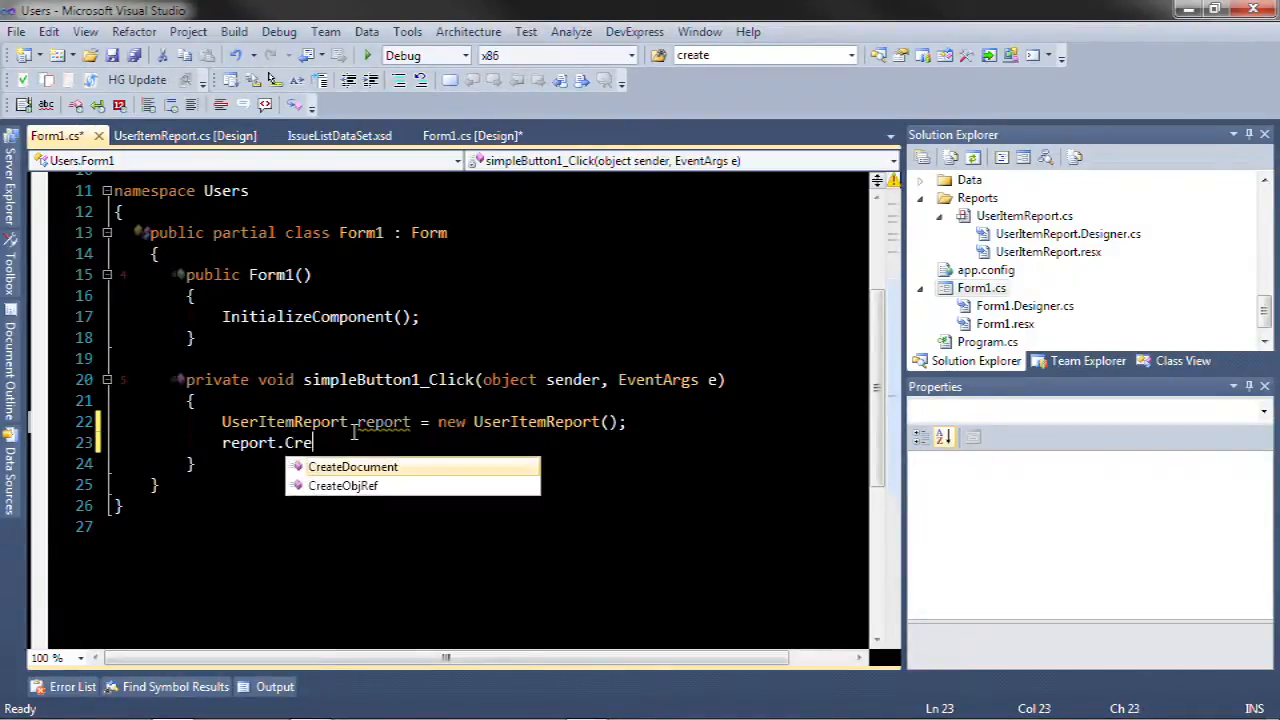
key("Tab")
type("();")
key("Return")
type("report.Sh")
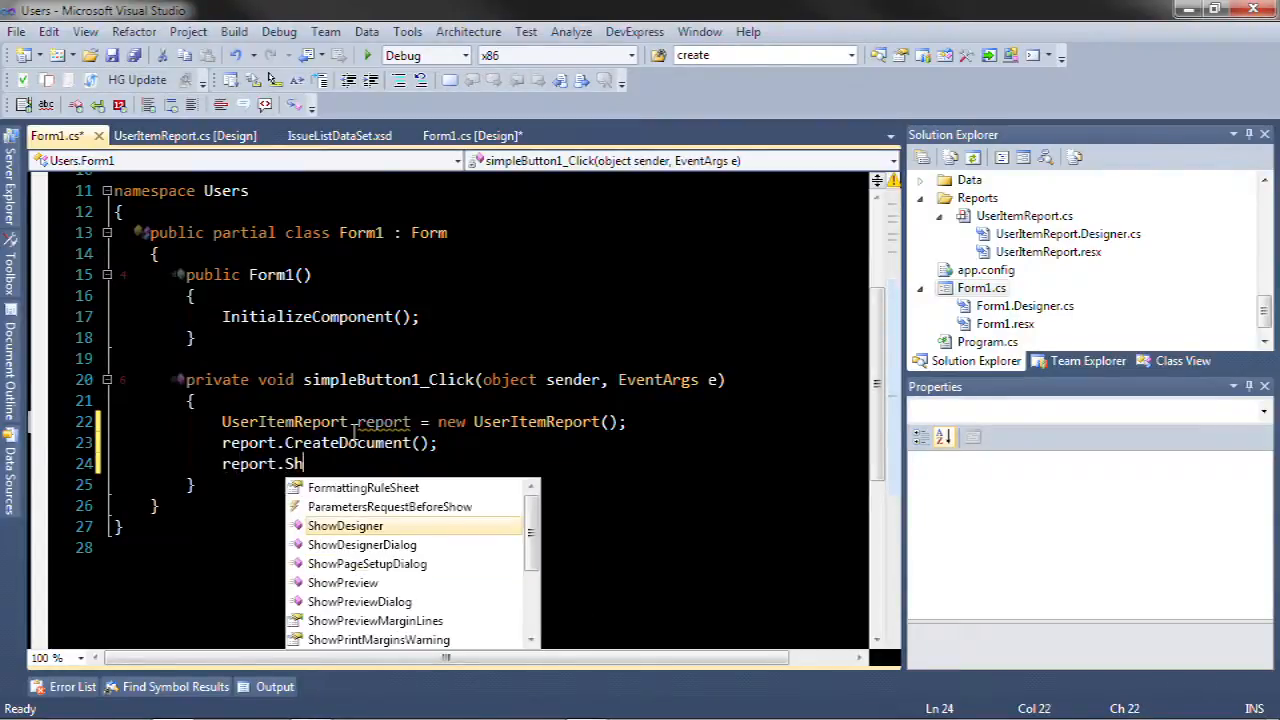
type("ow")
key("Down")
key("Down")
key("Down")
key("Down")
key("Tab")
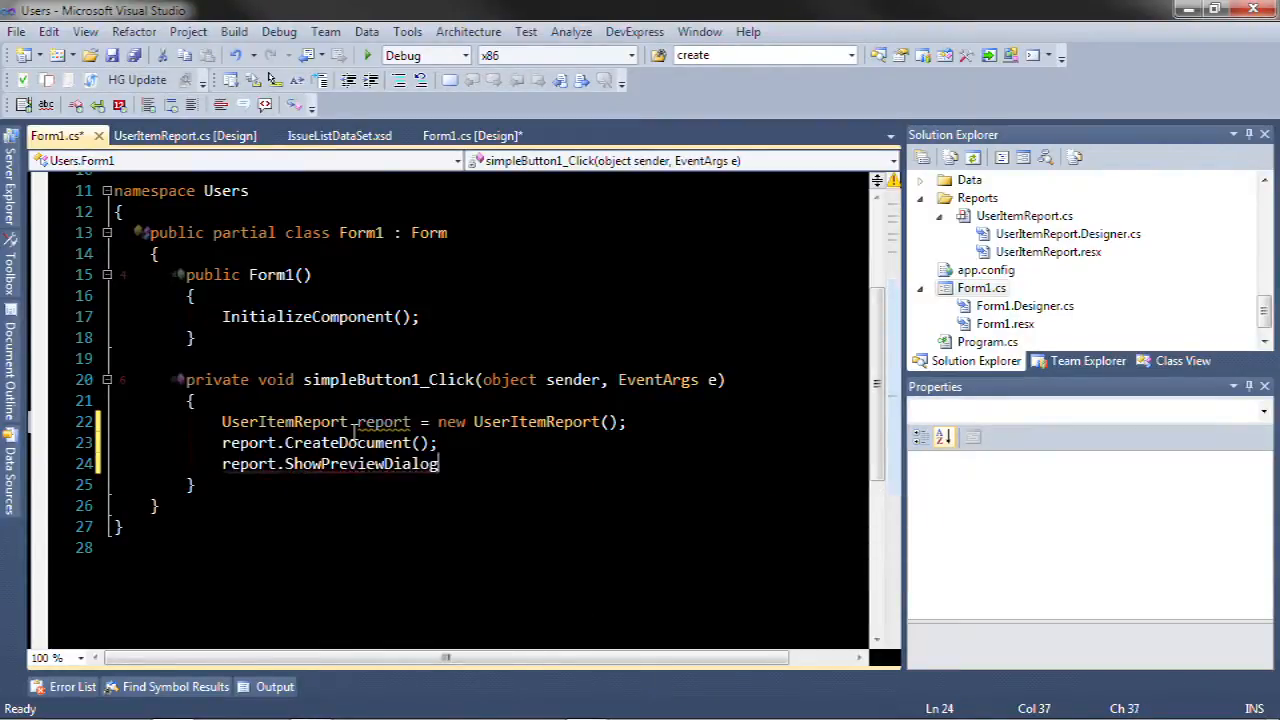
Run the application, show the report, and examine its pages in the preview window.
key("F5")
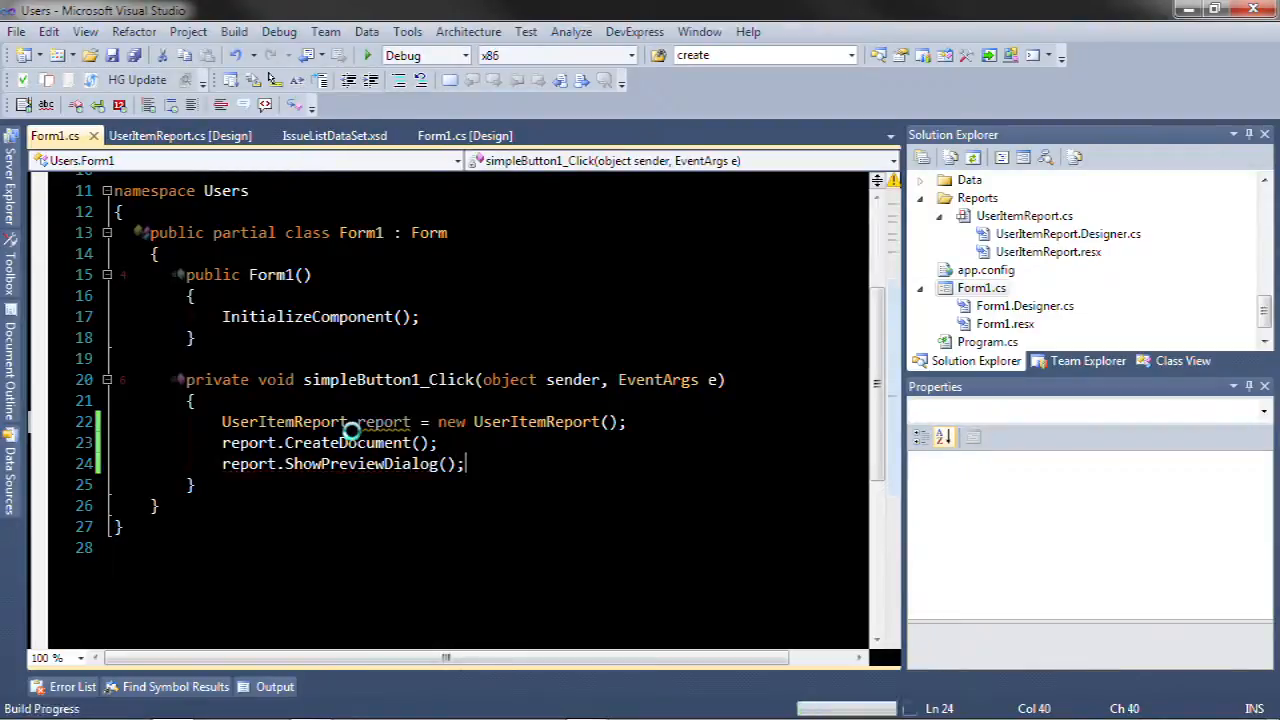
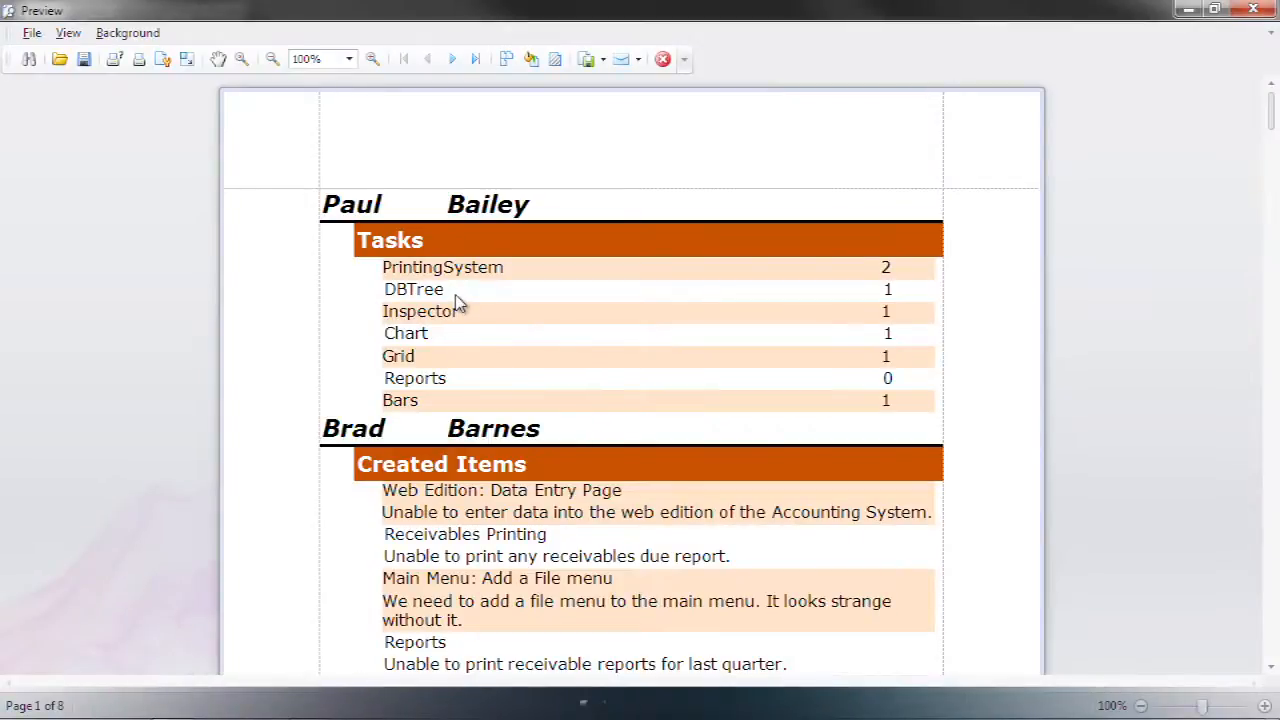
scroll(455, 303, "down", 3)
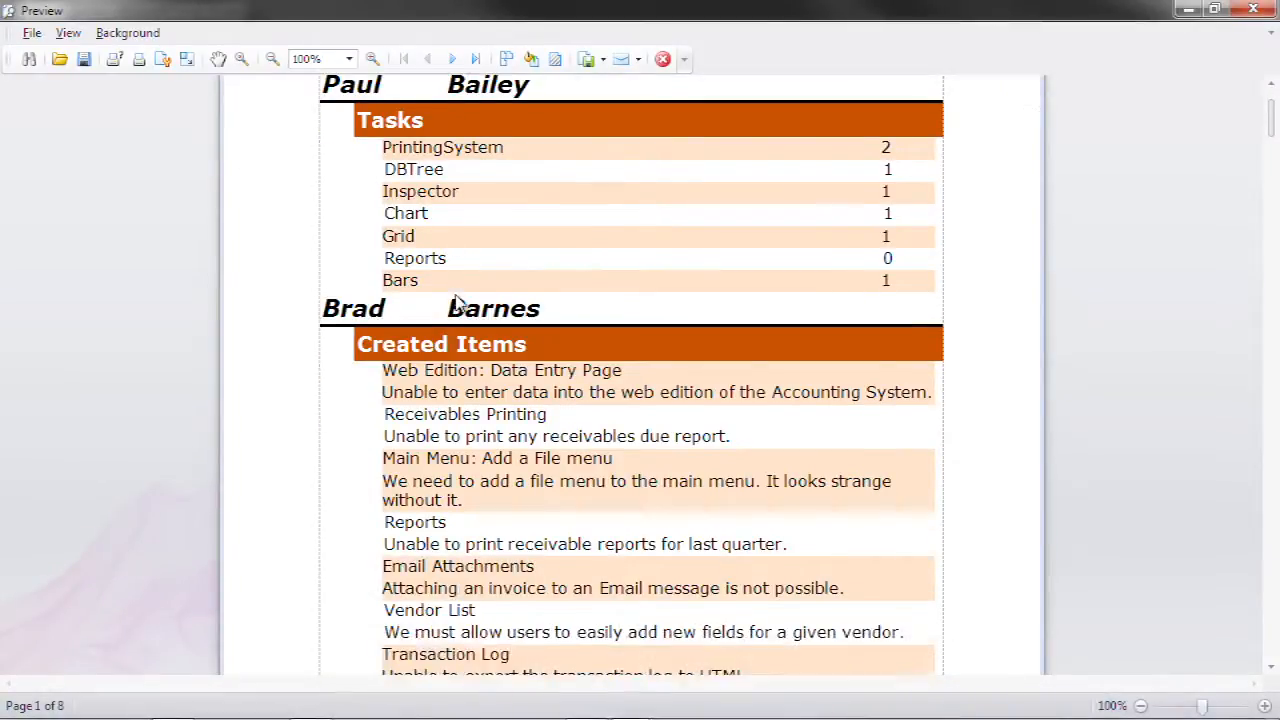
scroll(455, 303, "down", 14)
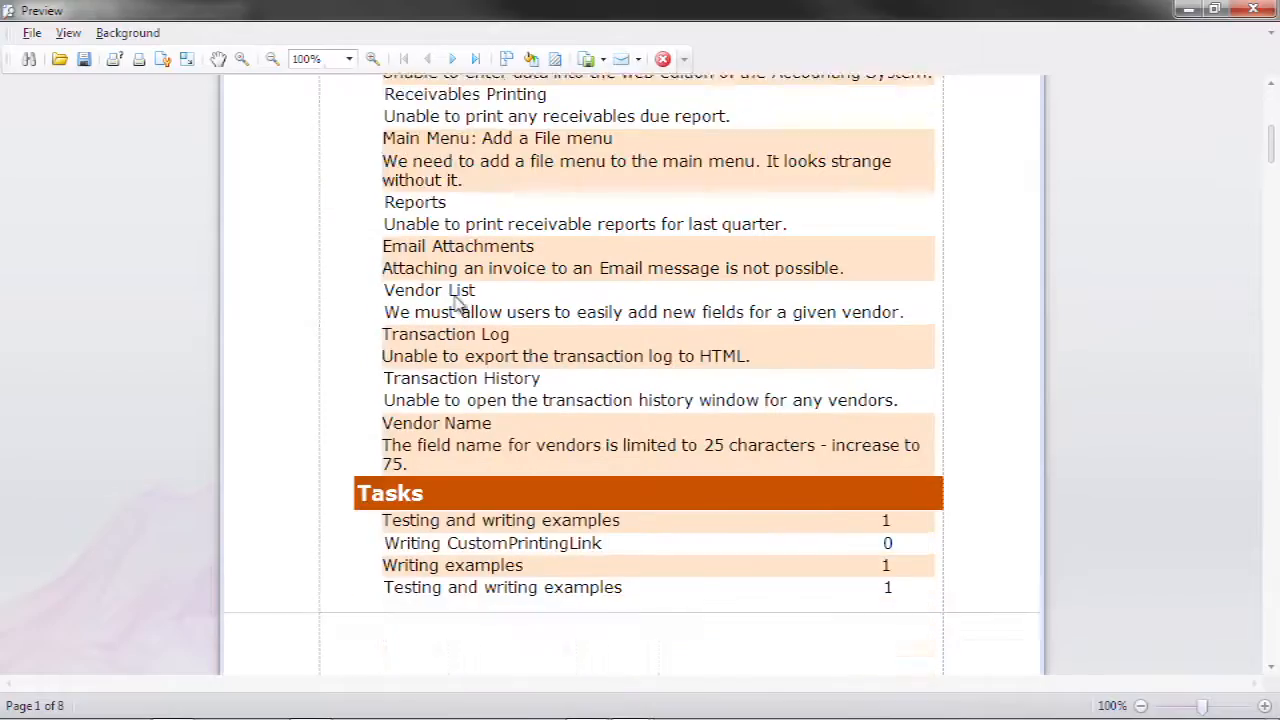
scroll(455, 303, "down", 16)
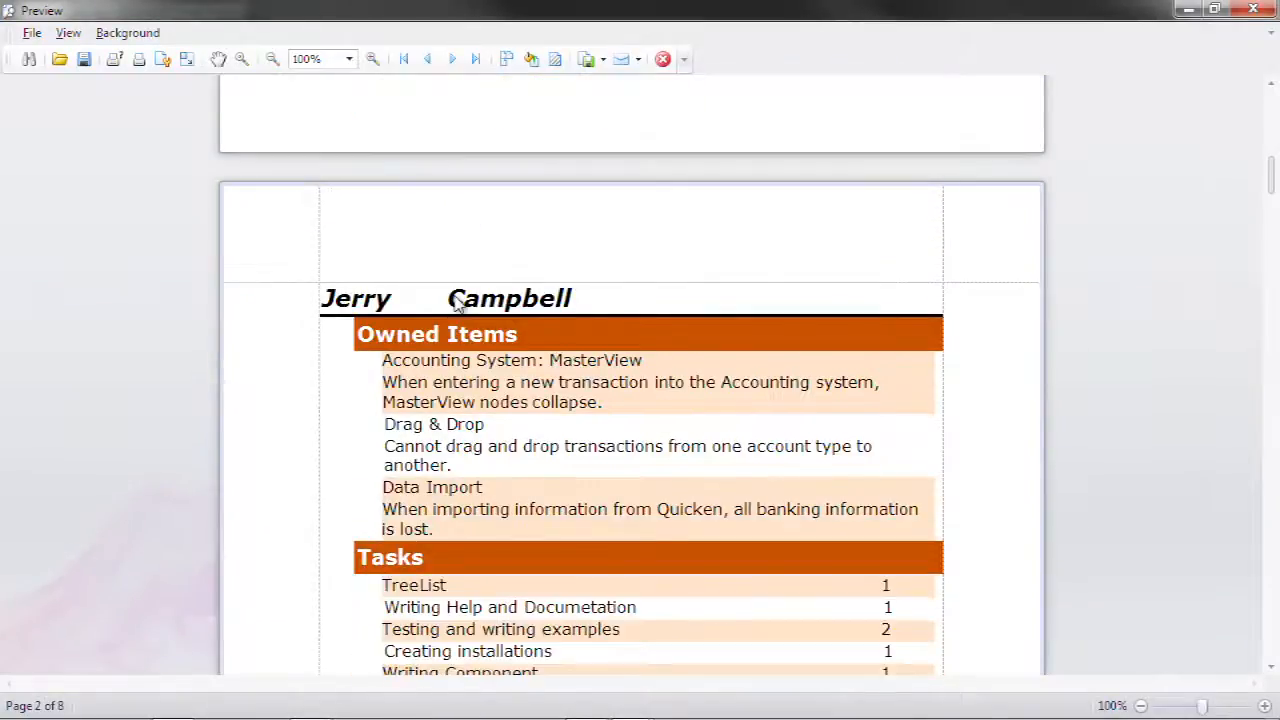
scroll(455, 303, "down", 14)
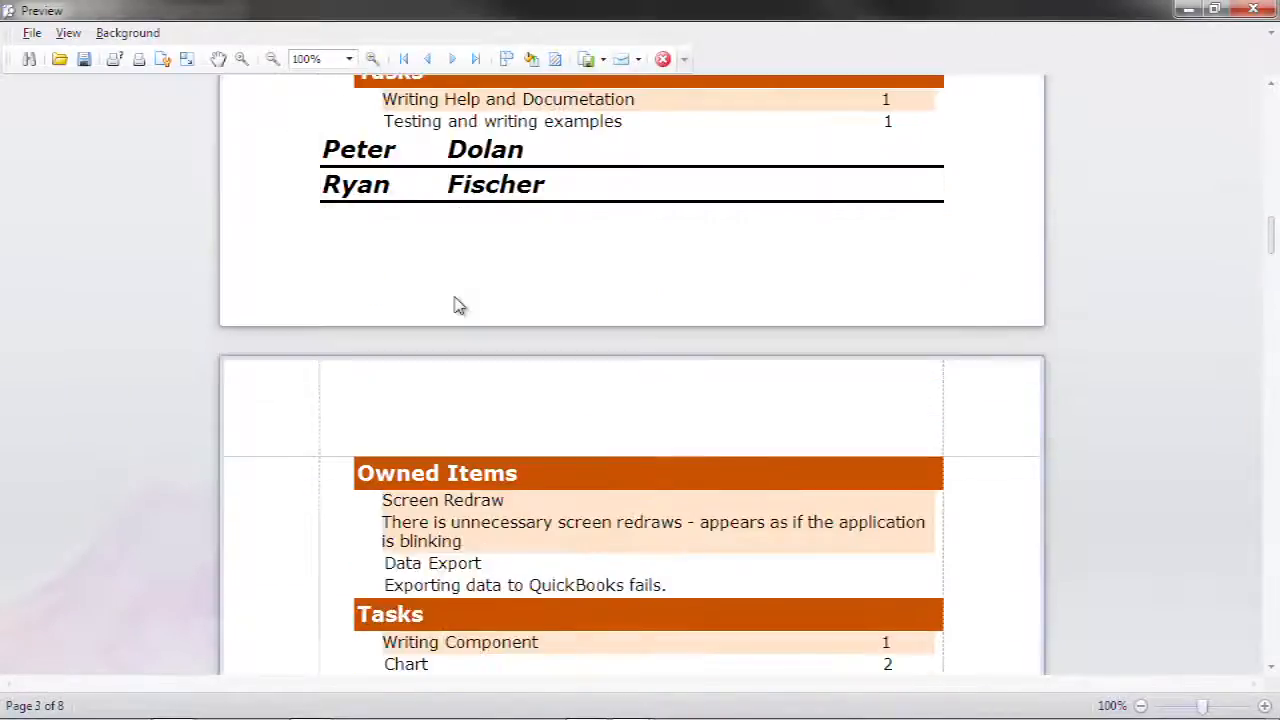
scroll(455, 303, "down", 3)
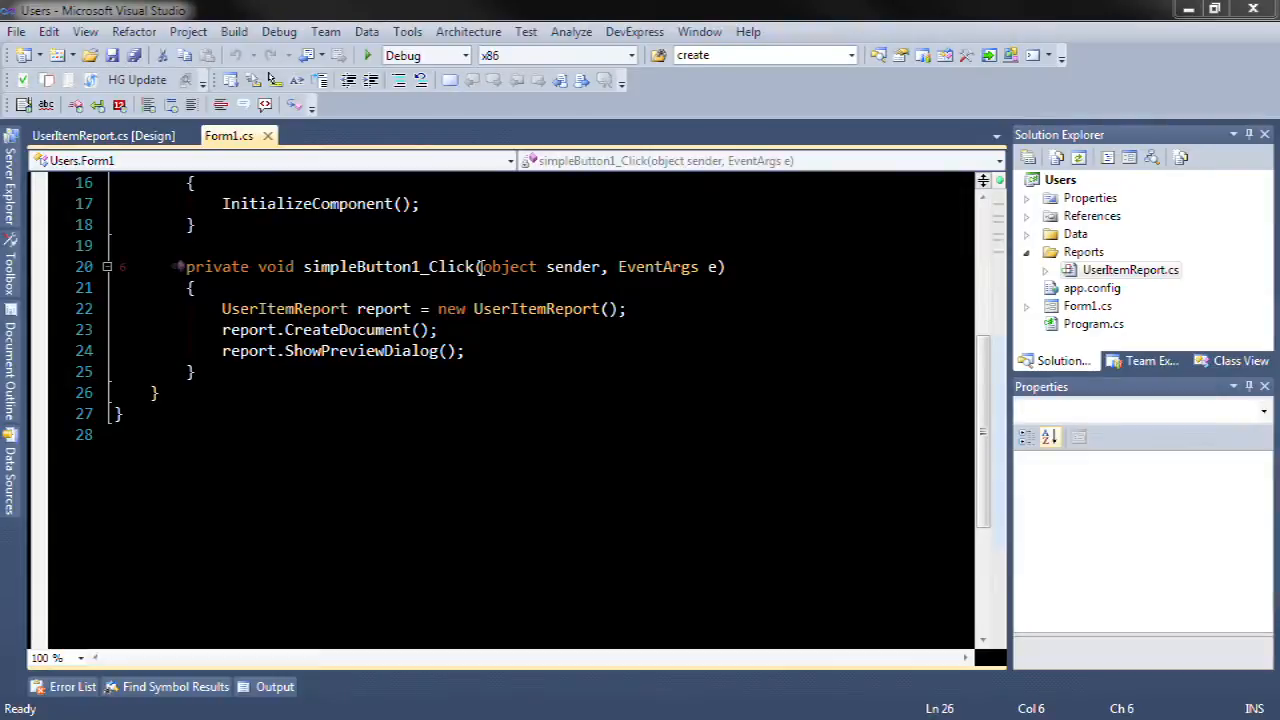
In the UserItemReport designer, shorten the Created Items, Owned Items and Tasks header labels to the right edge of the detail fields.
left_click(48, 136)
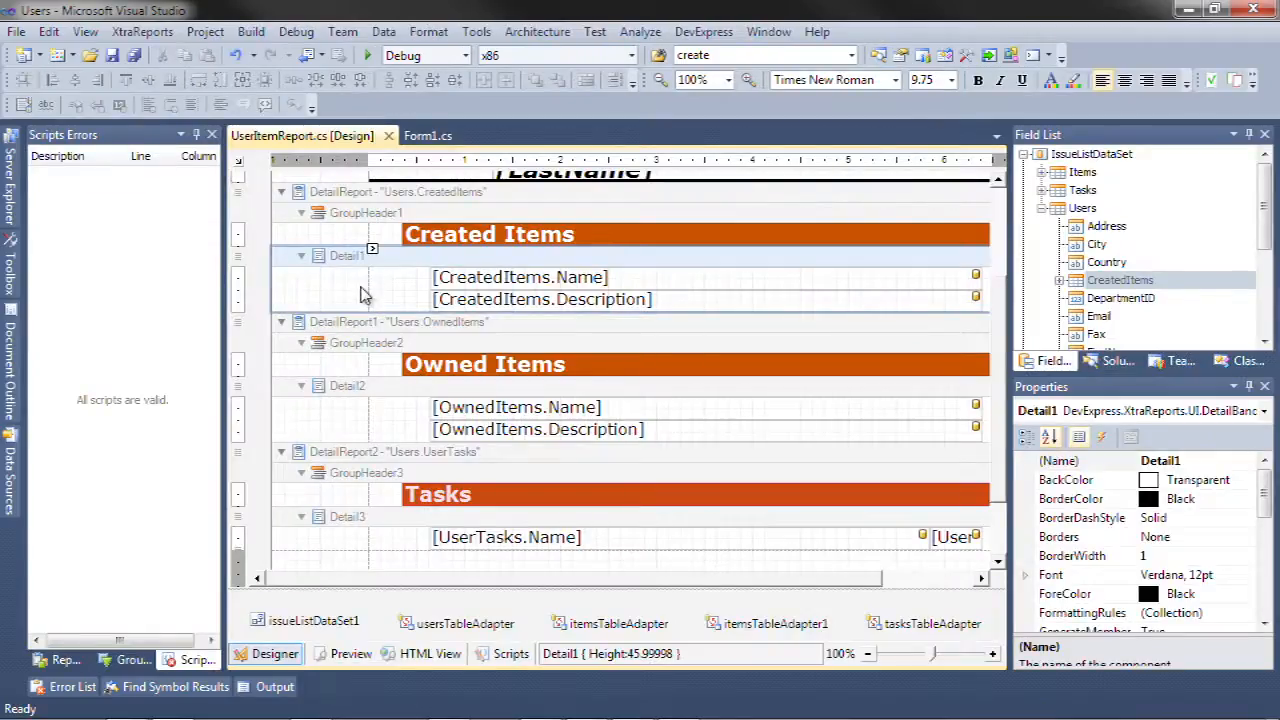
left_click_drag(766, 585, 848, 584)
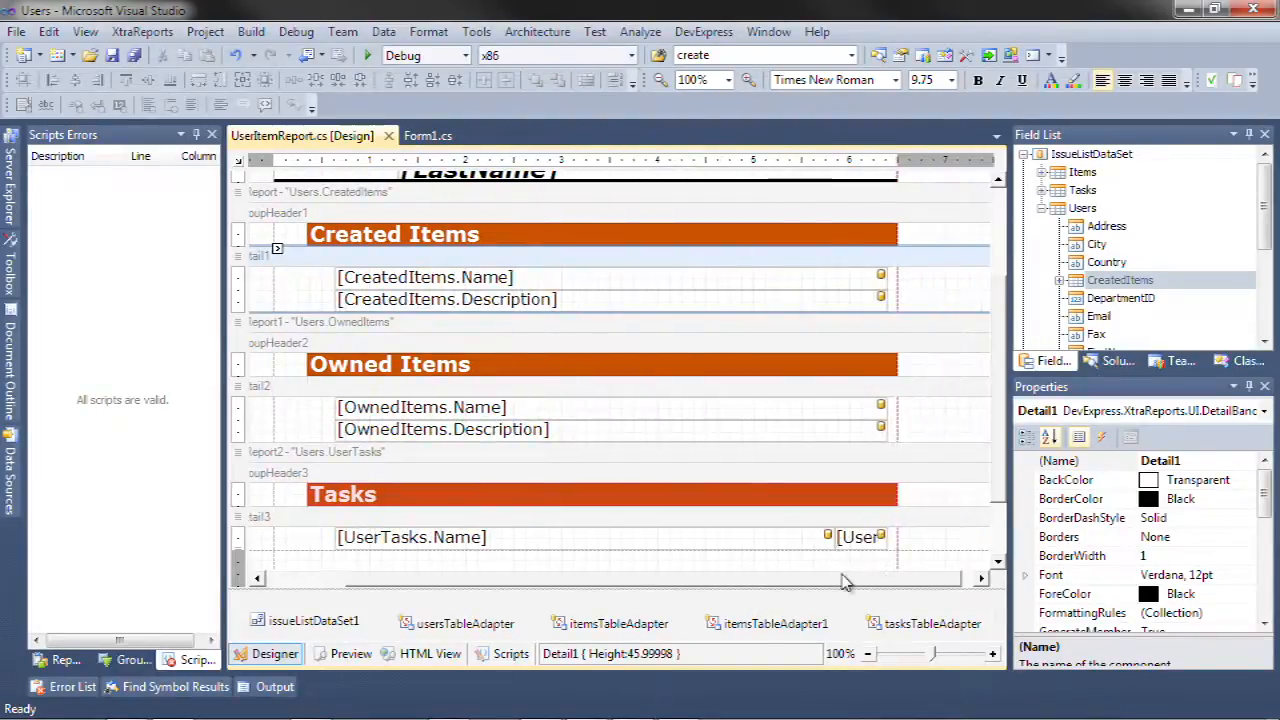
scroll(903, 317, "up", 2)
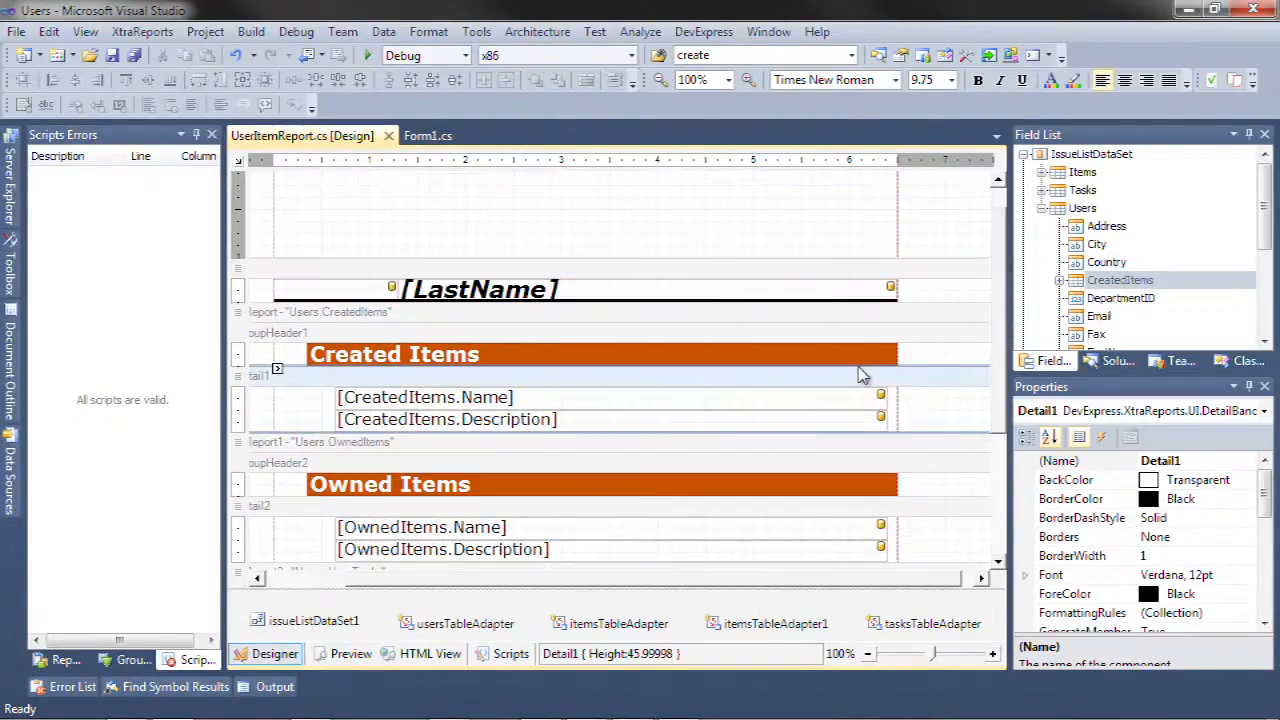
left_click(863, 354)
left_click_drag(896, 355, 895, 355)
left_click(895, 485)
left_click_drag(895, 485, 897, 485)
scroll(905, 470, "down", 3)
left_click(893, 409)
left_click_drag(900, 411, 888, 410)
left_click(932, 414)
scroll(935, 415, "up", 3)
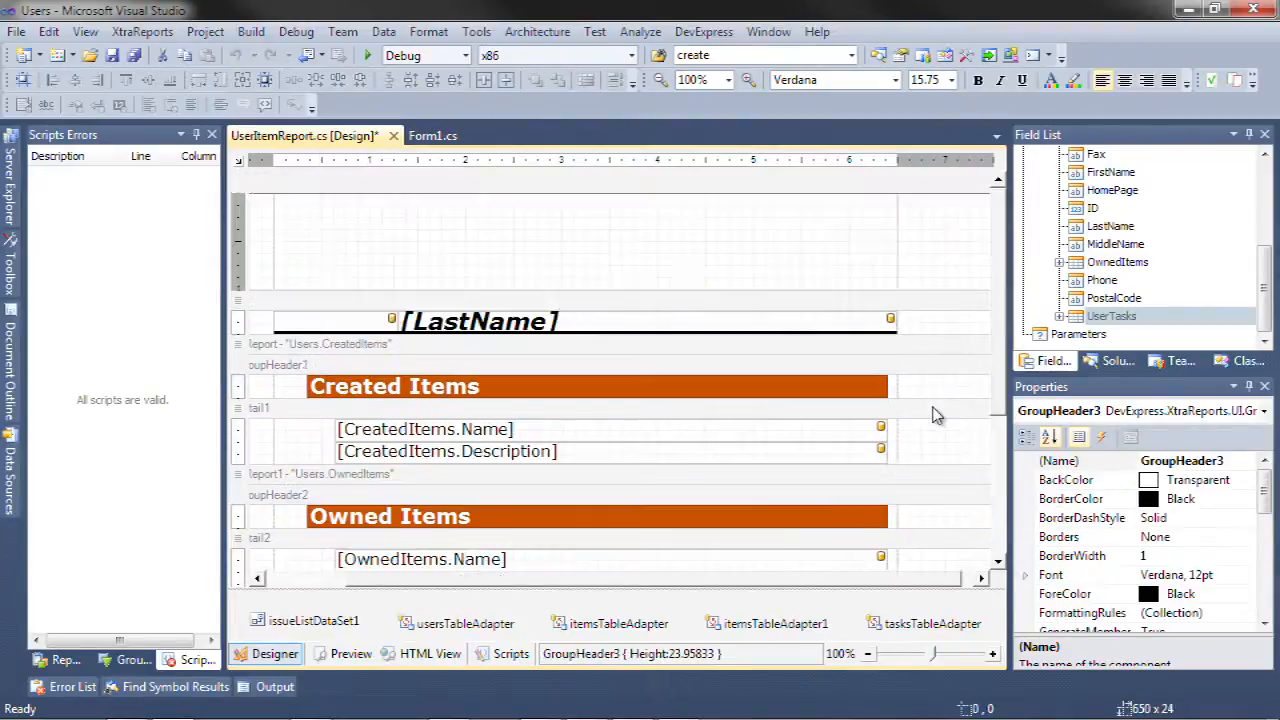
Rename the FirstName label in the Detail band as labelPerson.
left_click(298, 320)
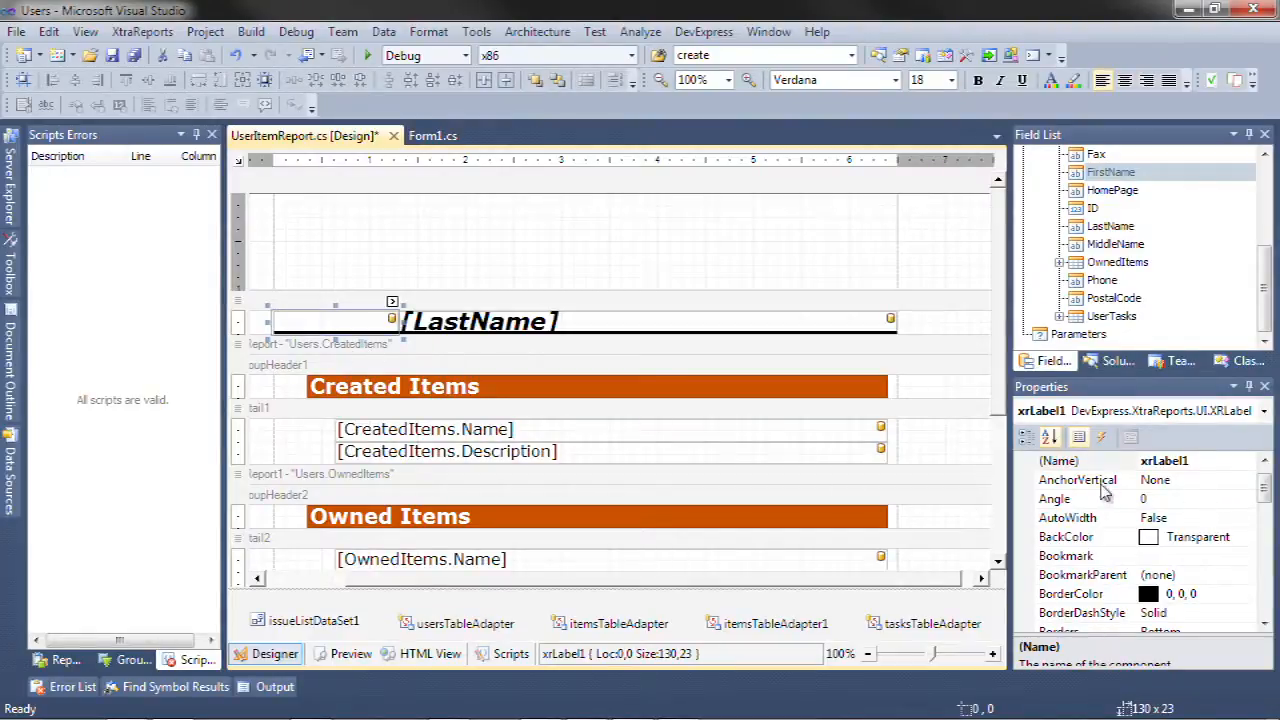
left_click(1211, 463)
double_click(1211, 463)
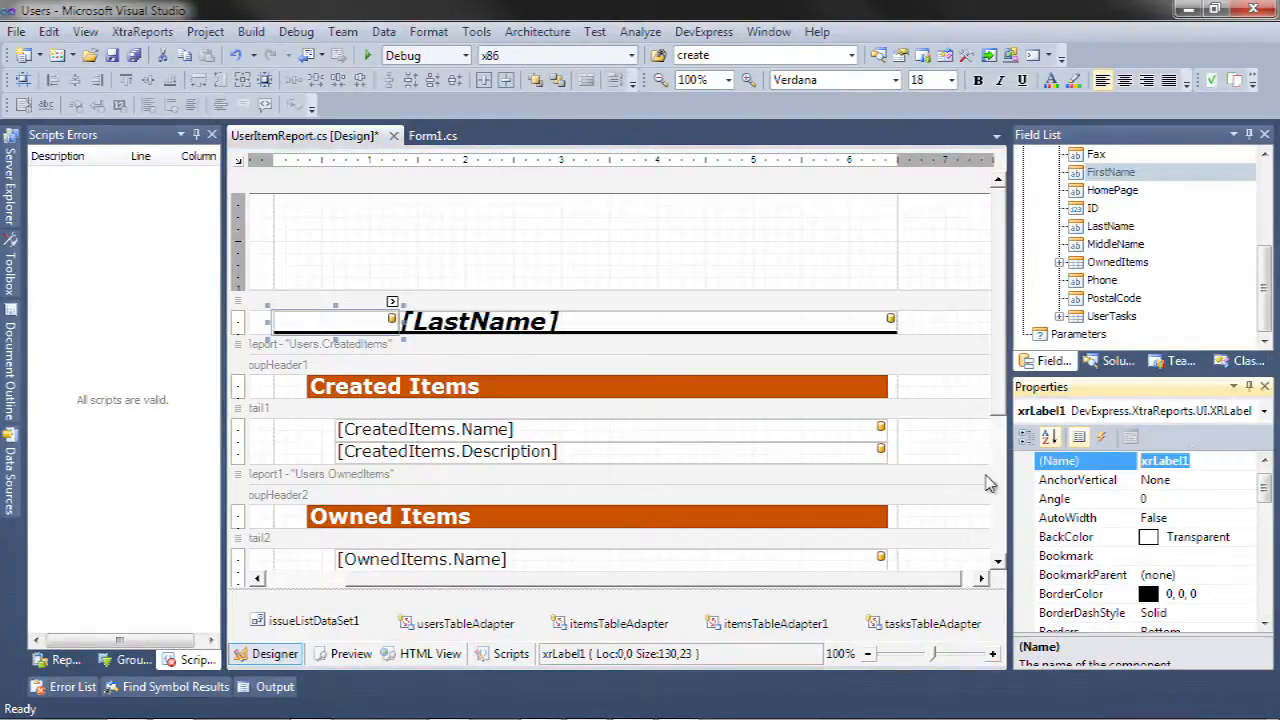
type("labelPerson")
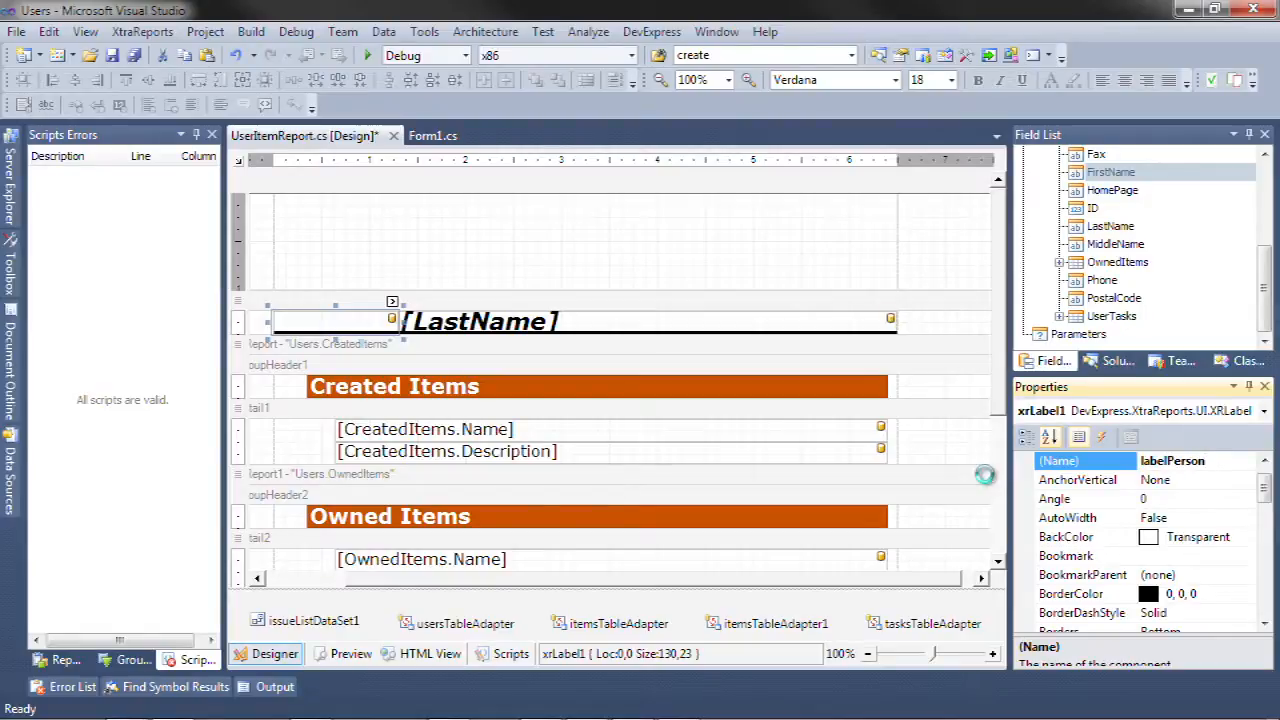
key("Return")
Bind the Bookmark property of labelPerson to the FirstName field of the Users table.
left_click_drag(1262, 493, 1266, 480)
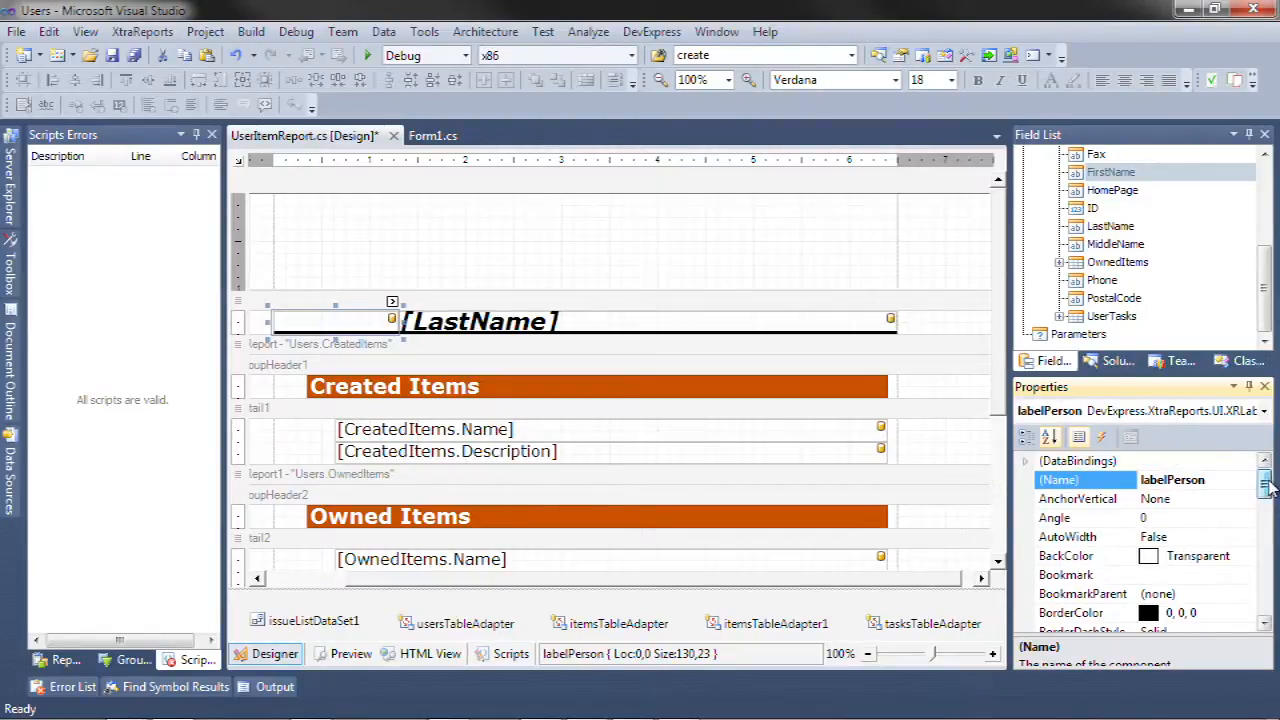
left_click(1027, 461)
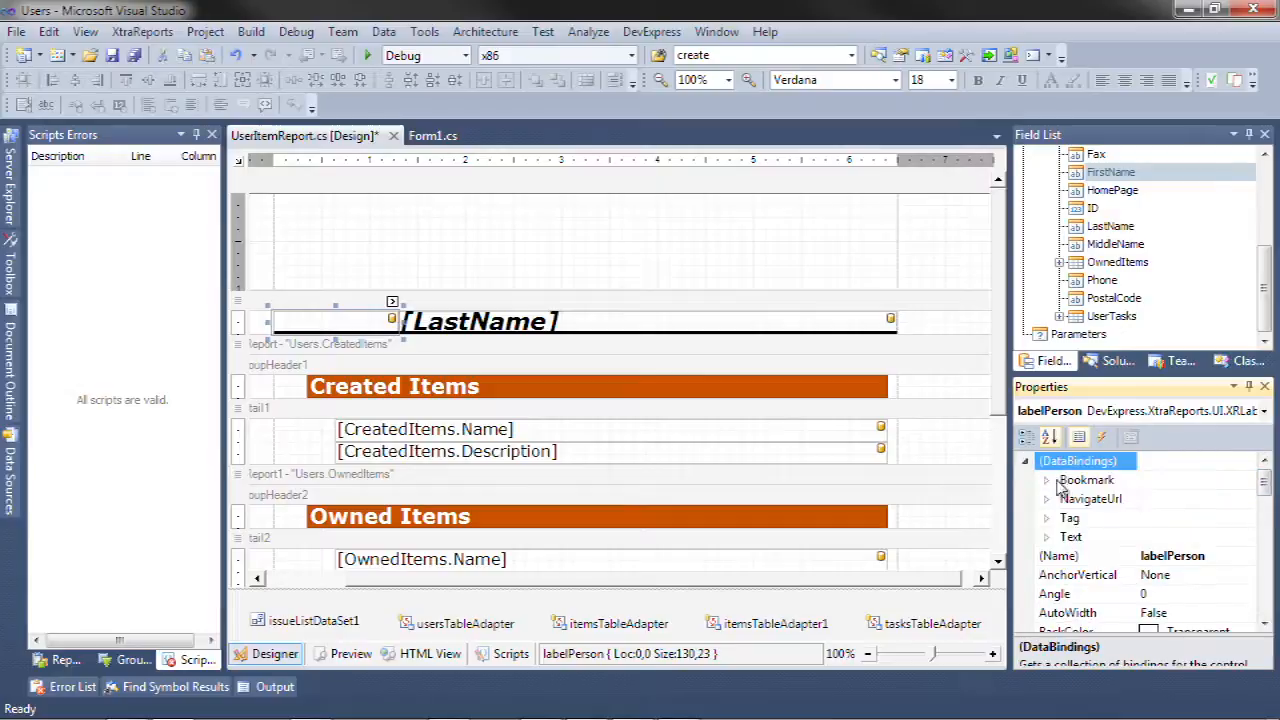
left_click(1046, 481)
left_click(1235, 500)
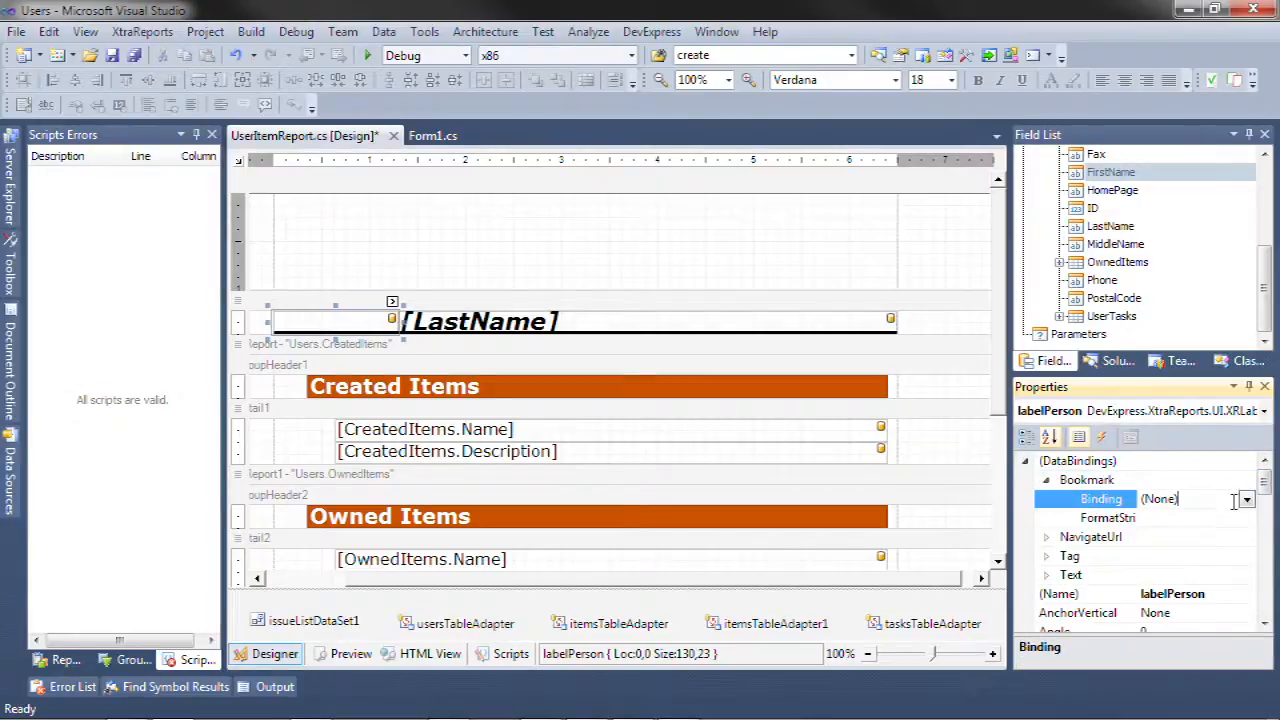
left_click(1246, 500)
left_click(1047, 352)
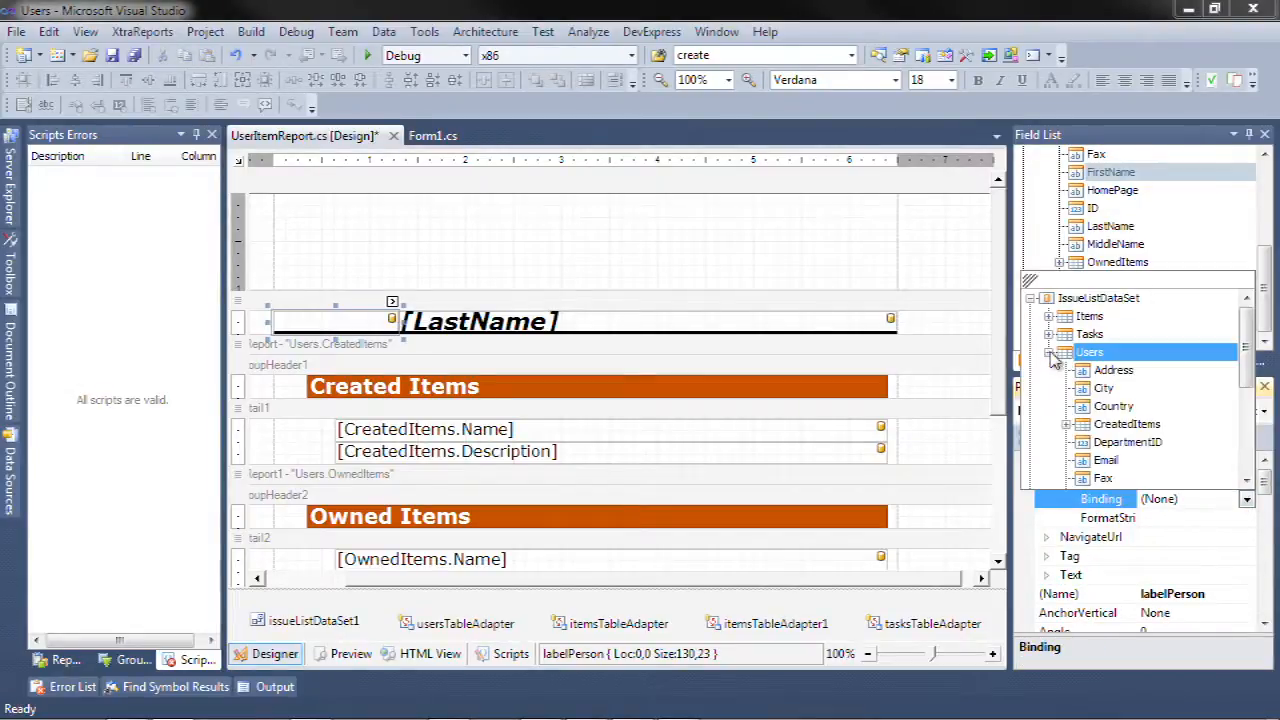
scroll(1237, 375, "down", 3)
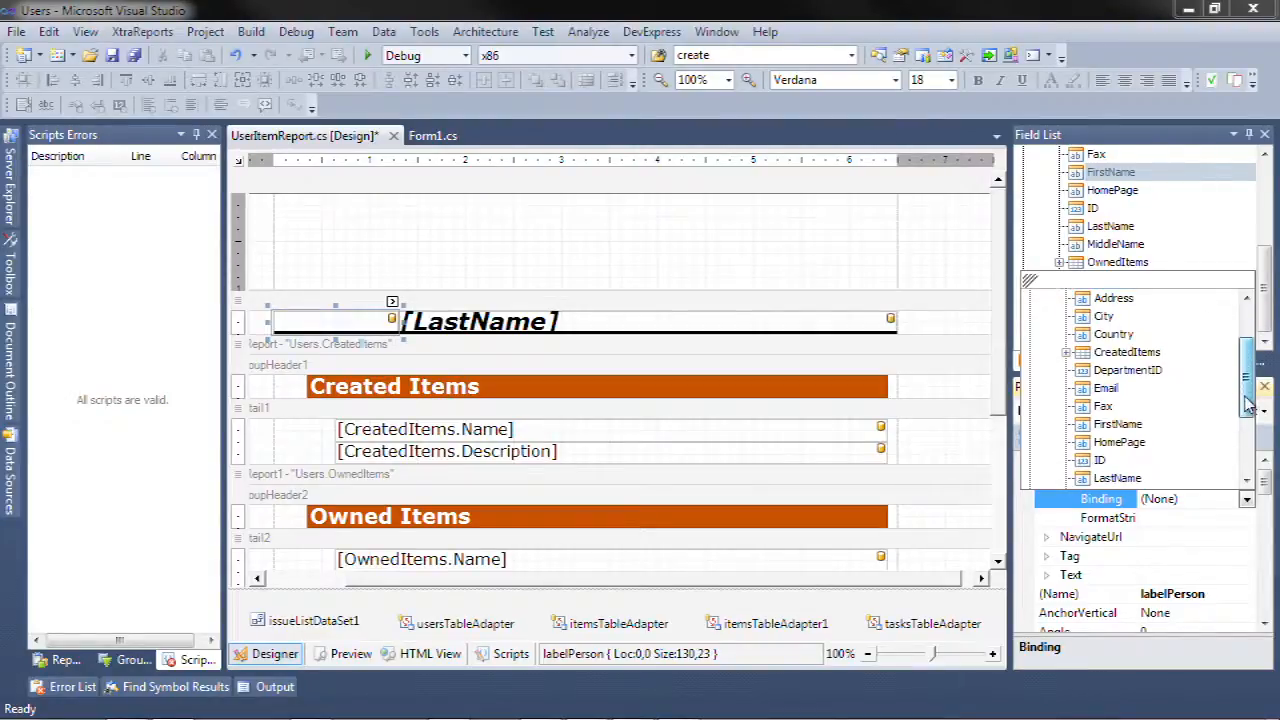
left_click(1129, 434)
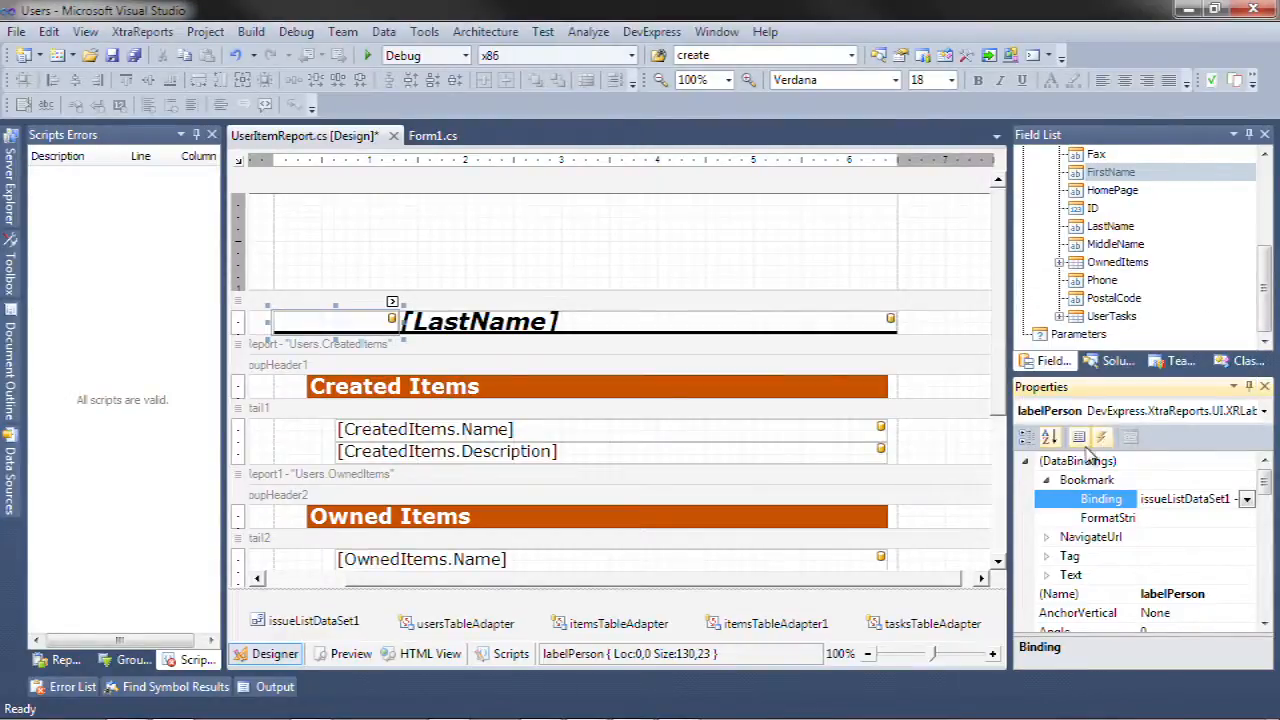
Preview the report and jump to several users through the document map to check the bookmarks.
left_click(338, 655)
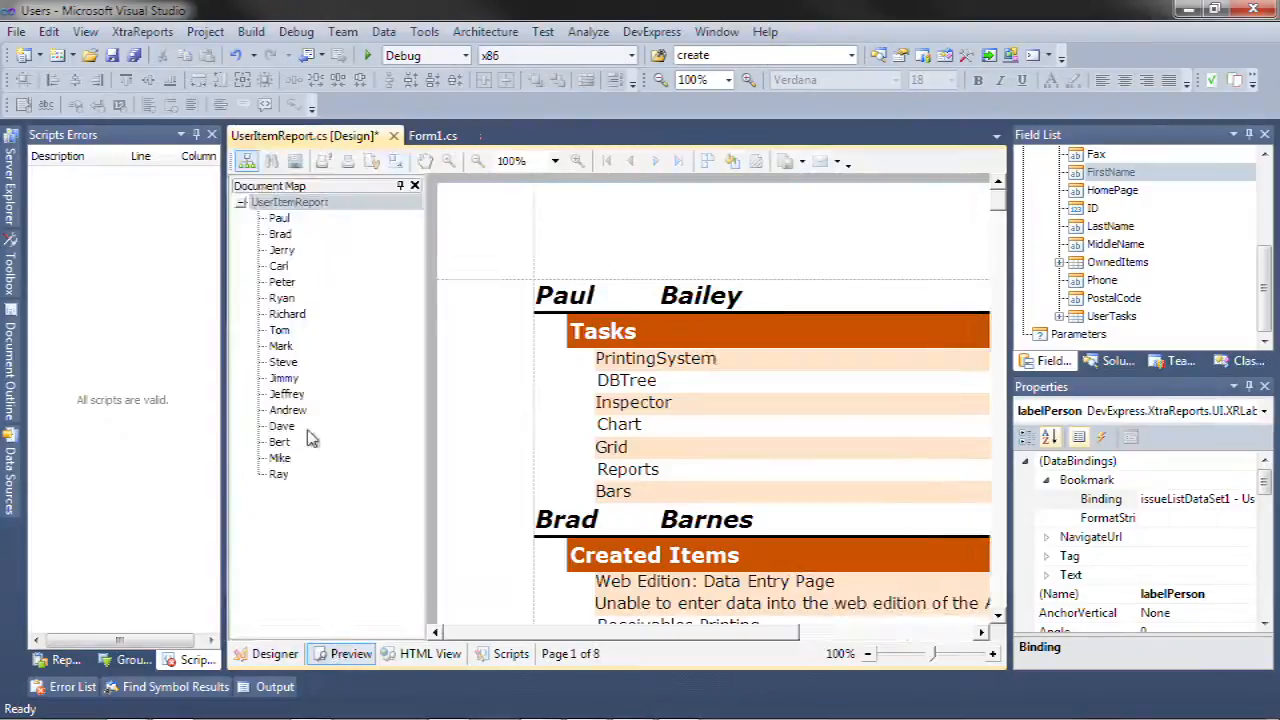
left_click(281, 250)
left_click(287, 314)
left_click(284, 378)
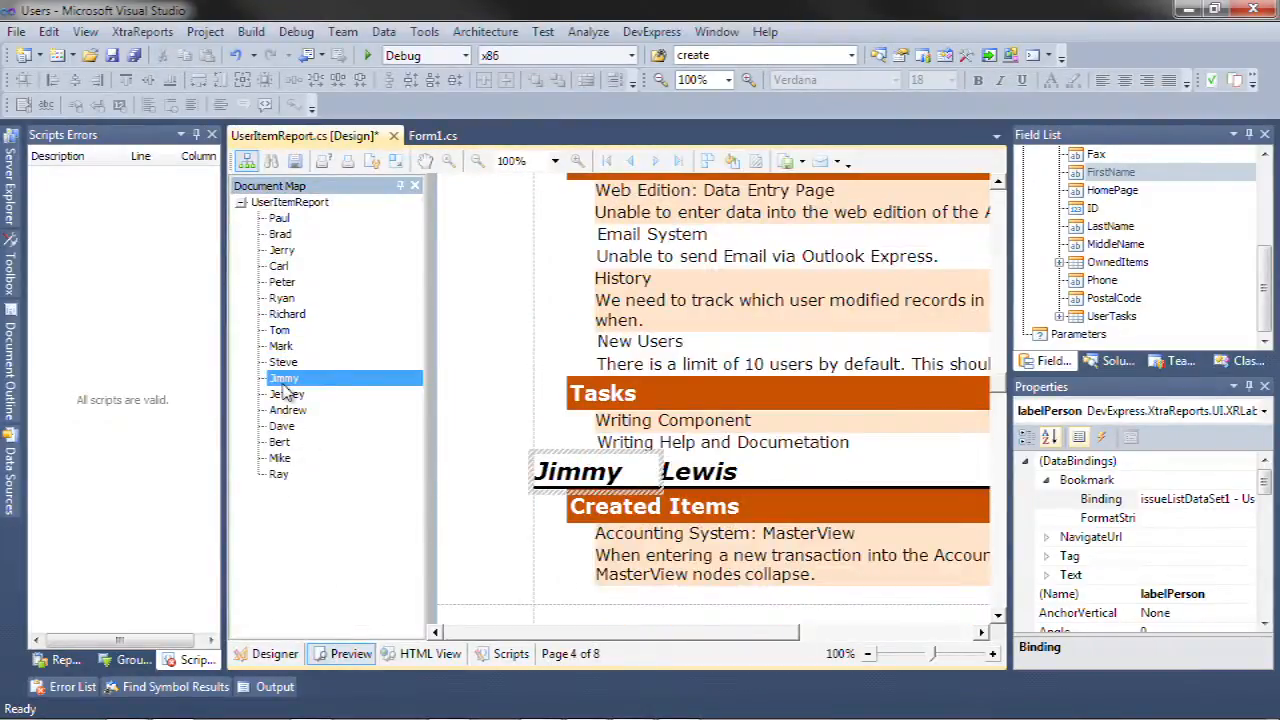
left_click(605, 382)
scroll(605, 382, "up", 2)
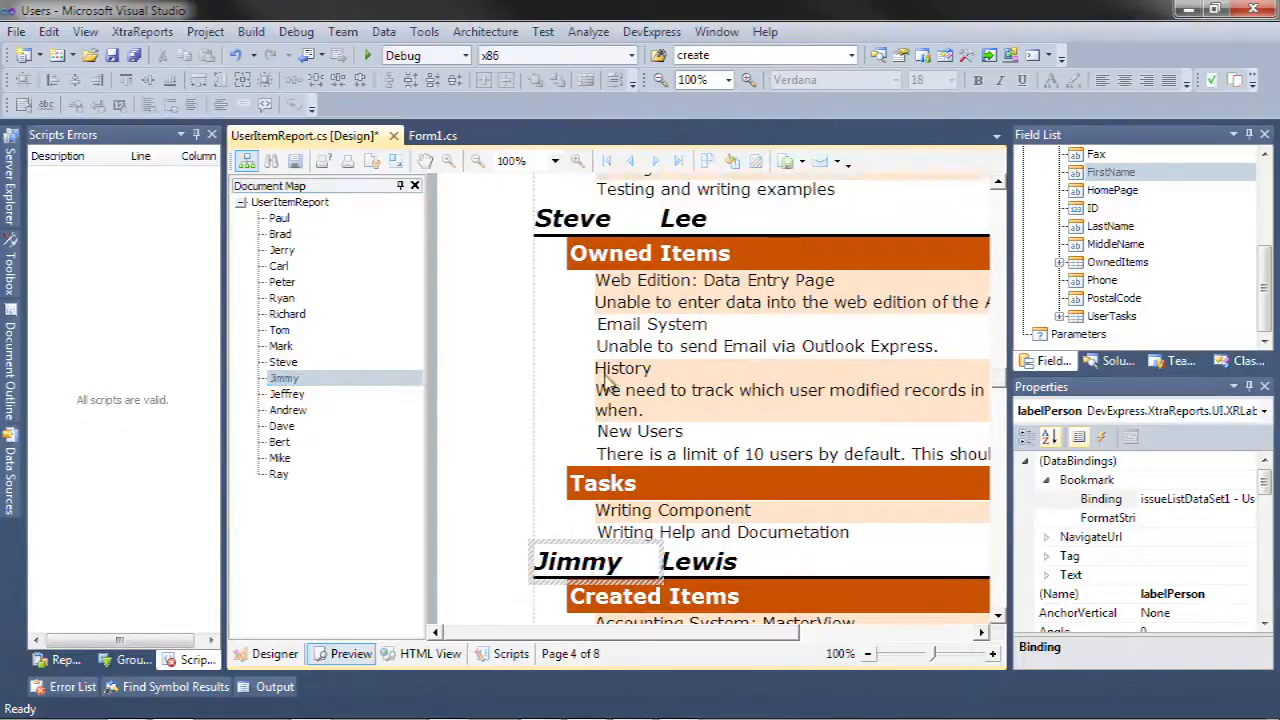
Back in the report designer, set the Bookmark property of the Created Items header label to Created Items.
scroll(605, 382, "up", 6)
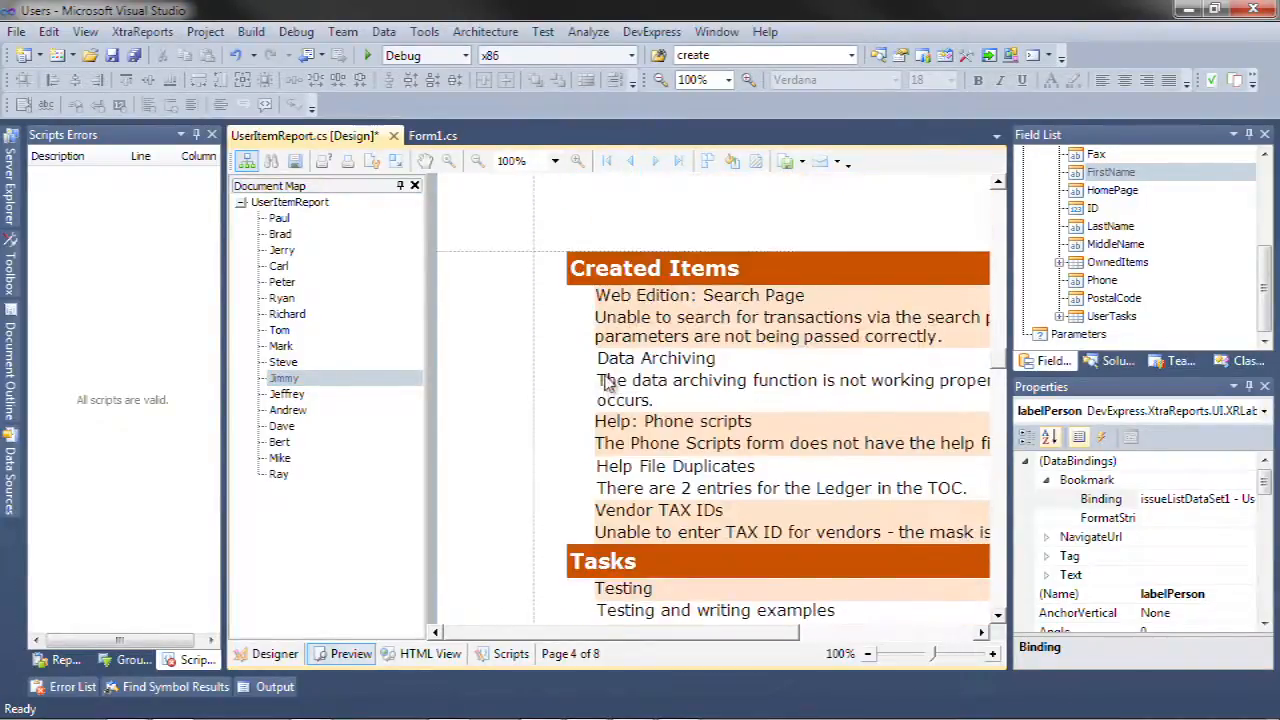
left_click(298, 652)
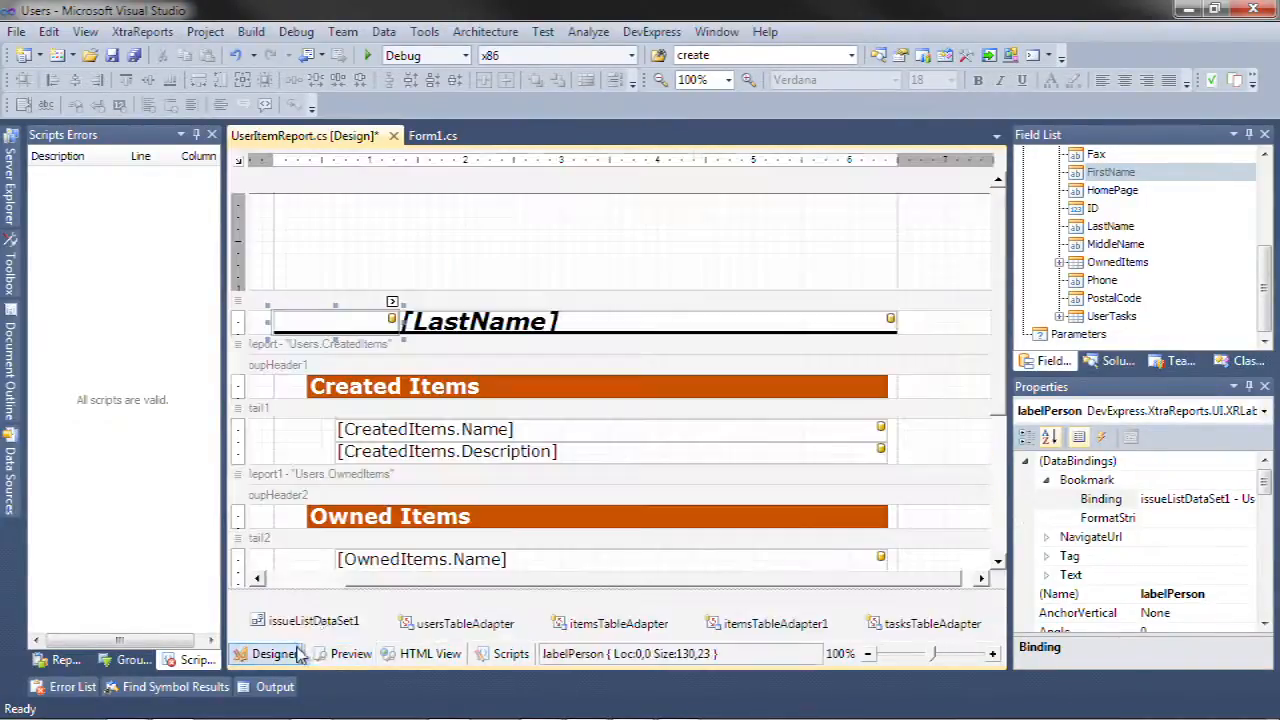
left_click(323, 383)
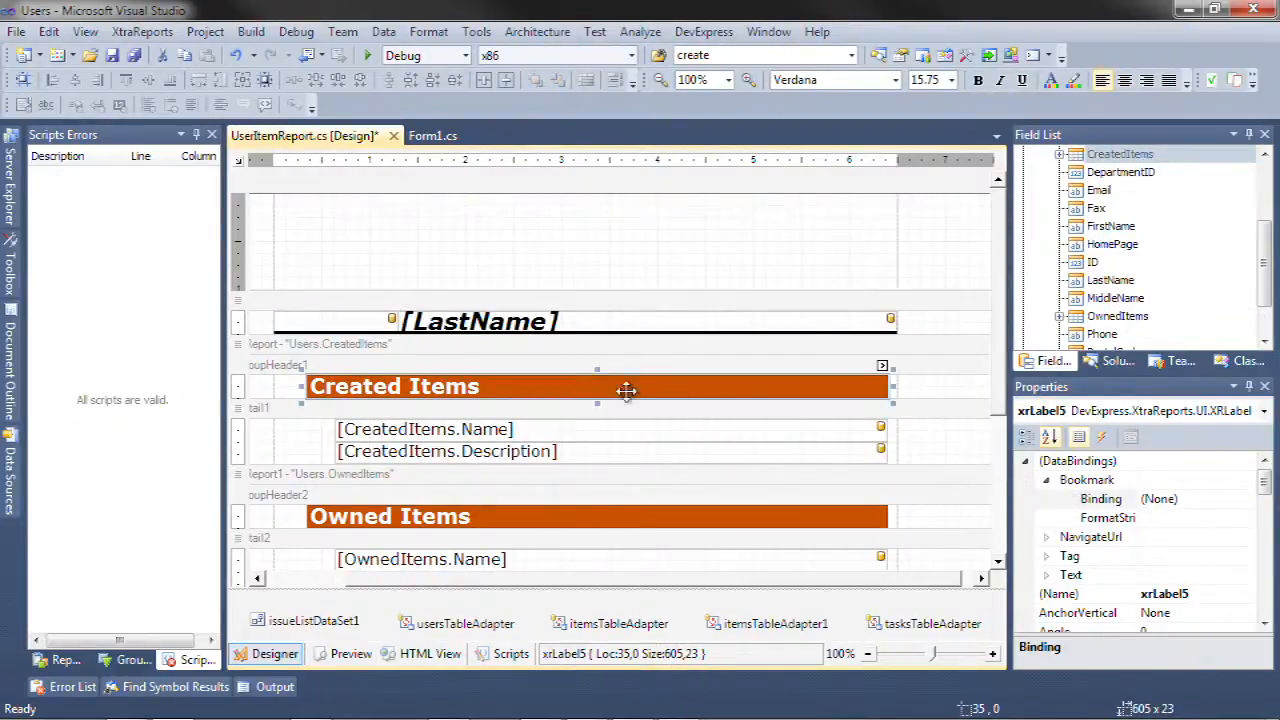
left_click(1044, 481)
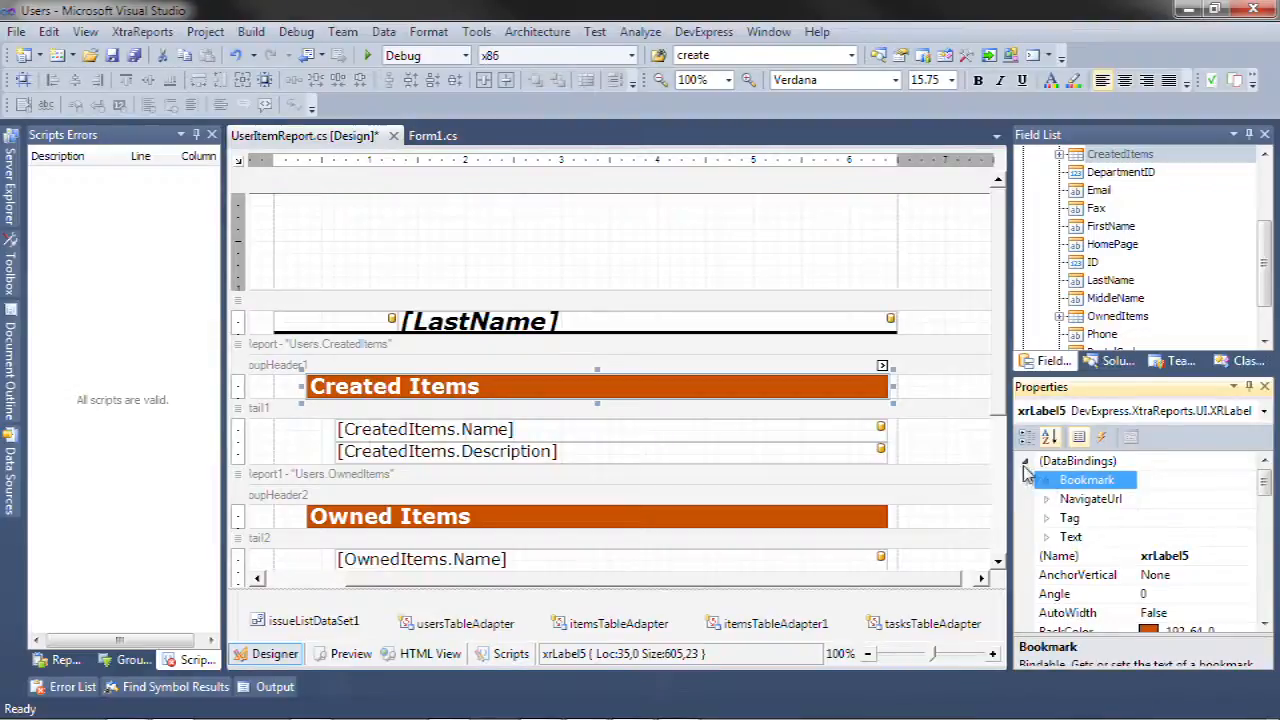
left_click(1025, 461)
left_click(1150, 576)
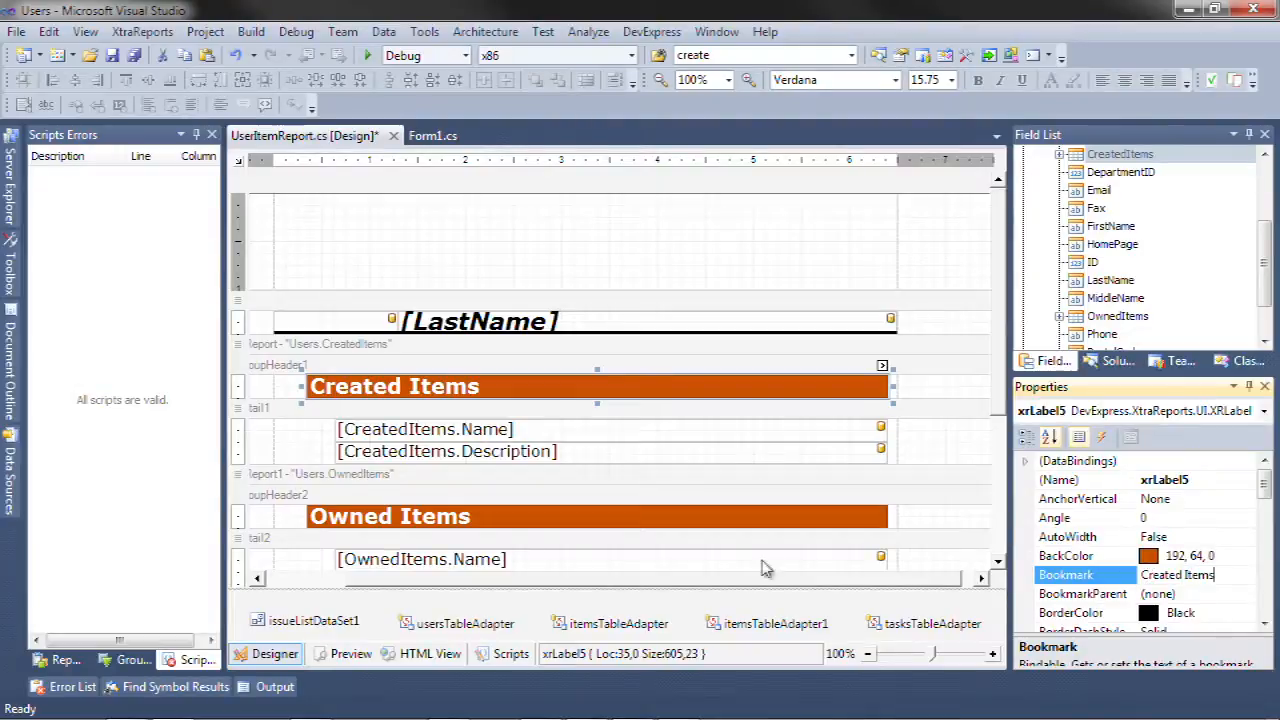
Preview the report, jump to the first Created Items bookmark in the document map, and return to the designer.
left_click(348, 653)
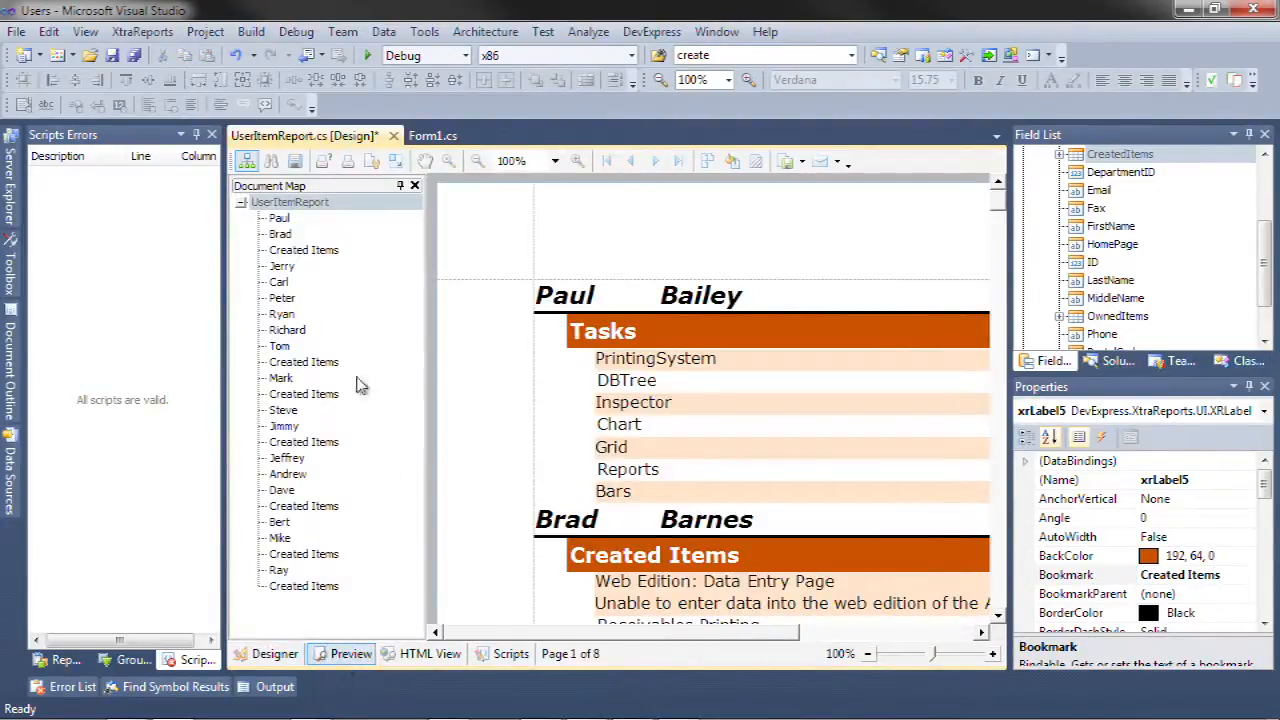
left_click(305, 251)
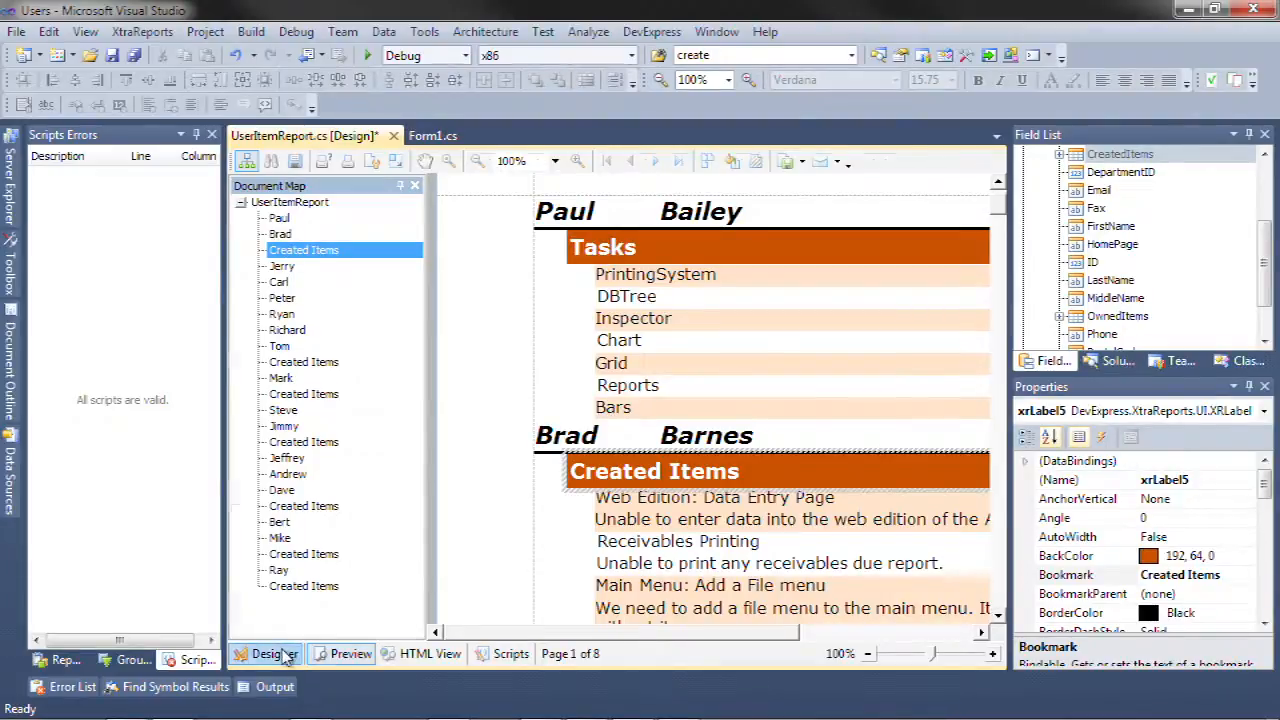
left_click(274, 653)
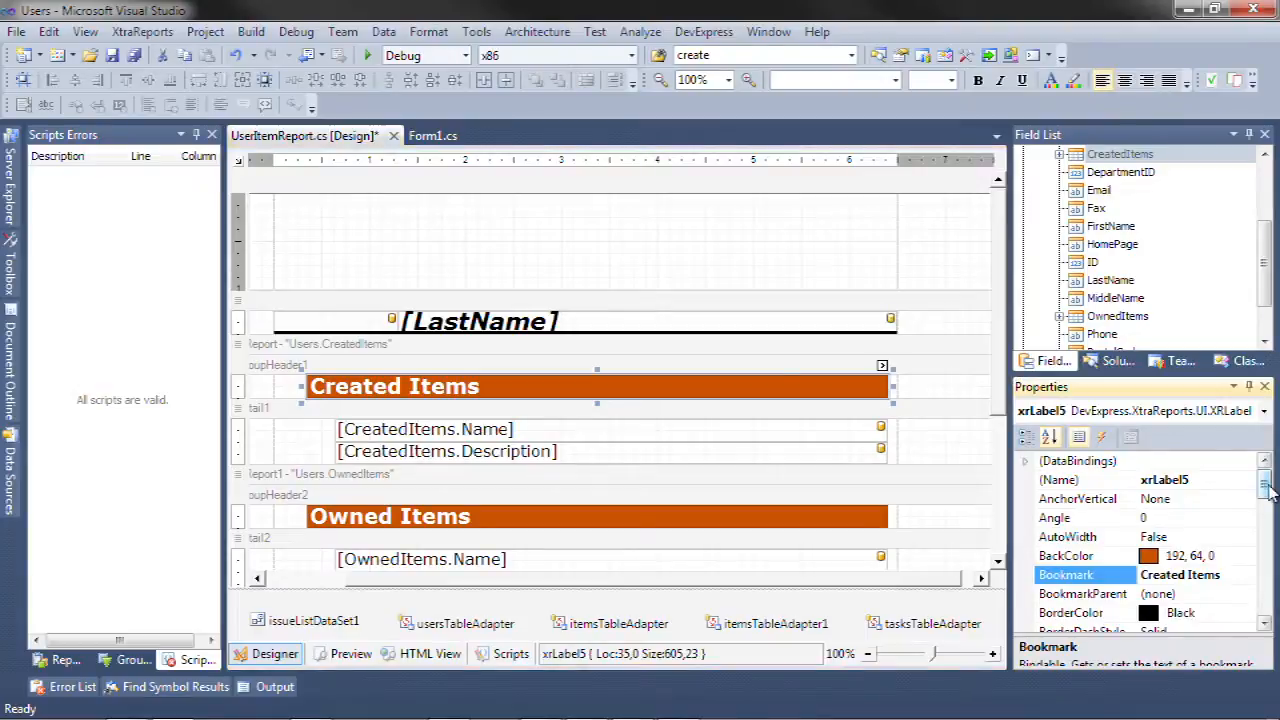
Set the BookmarkParent property of the Created Items header label to labelPerson.
left_click_drag(1266, 485, 1266, 500)
left_click(1234, 520)
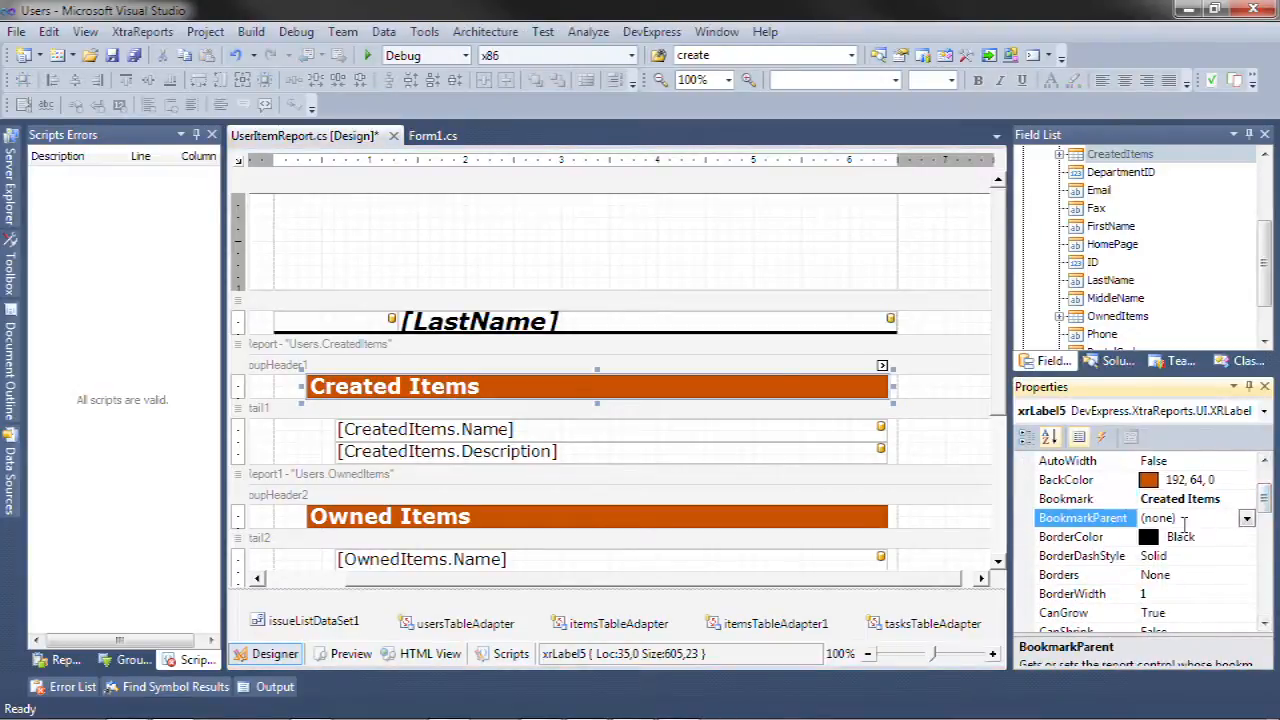
left_click(1263, 523)
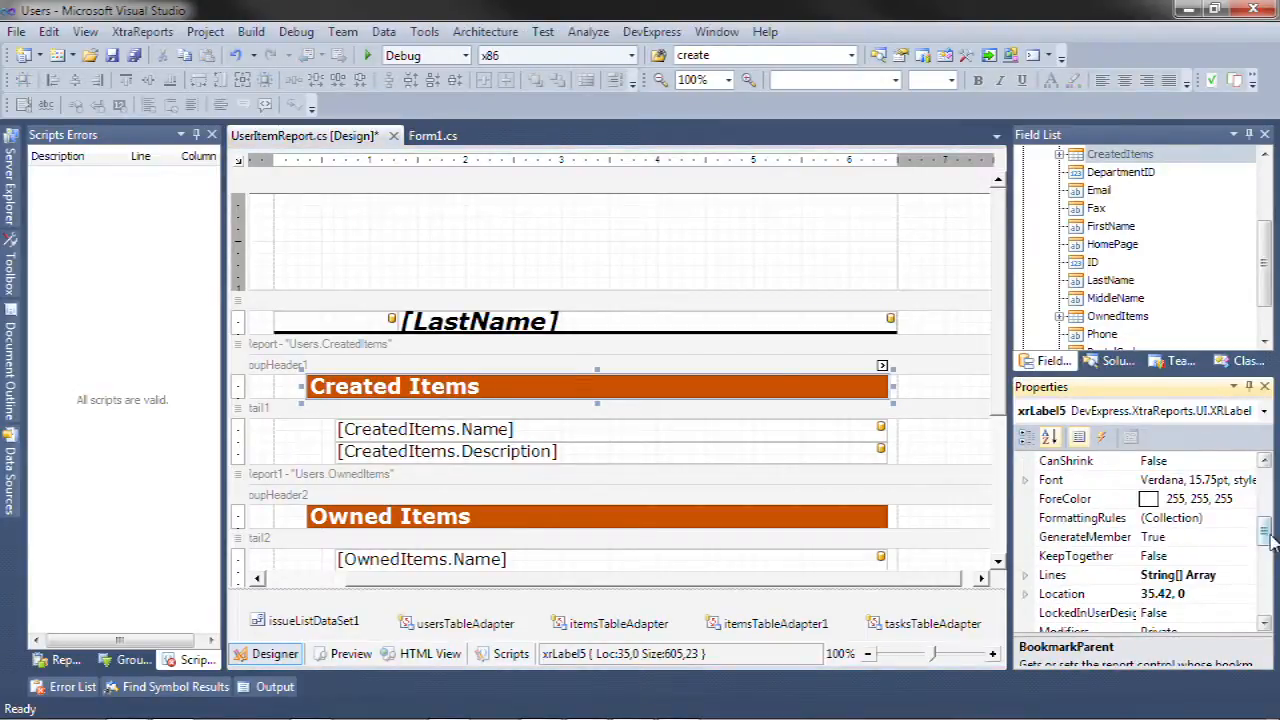
left_click_drag(1267, 540, 1267, 510)
left_click(1246, 499)
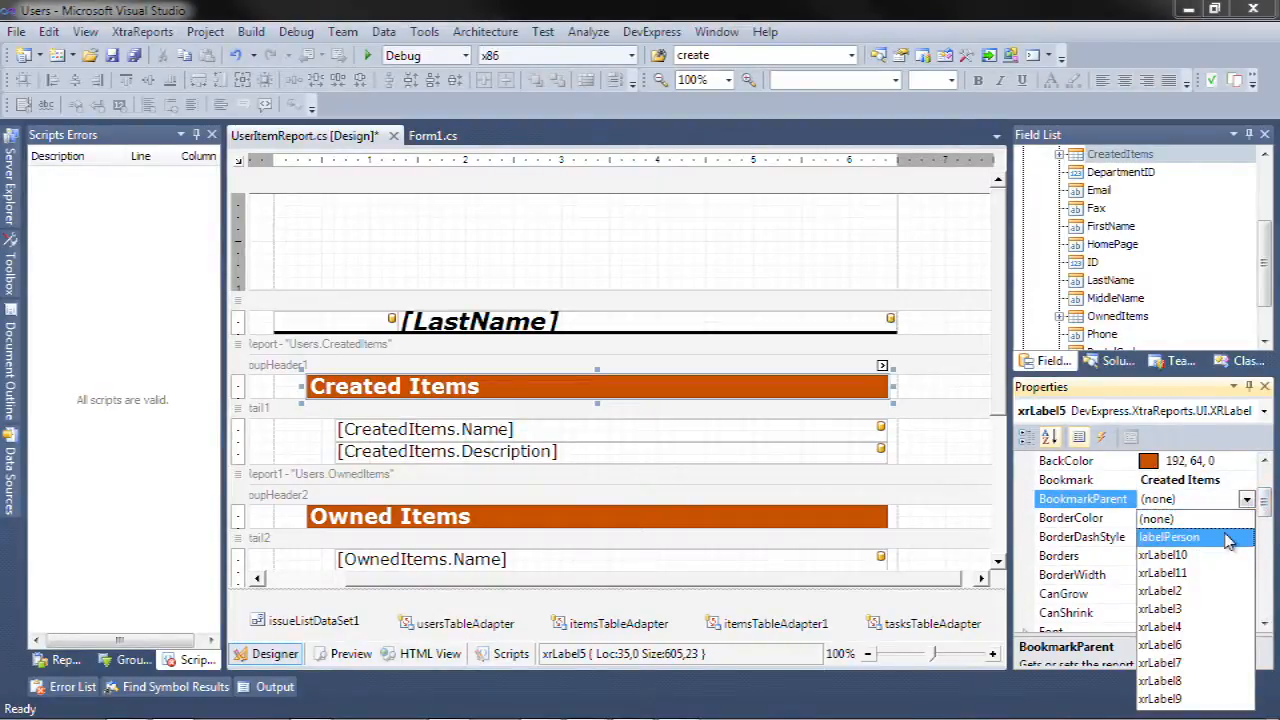
left_click(1228, 538)
Give the Owned Items header label the bookmark Owned Items with labelPerson as its BookmarkParent.
left_click(421, 518)
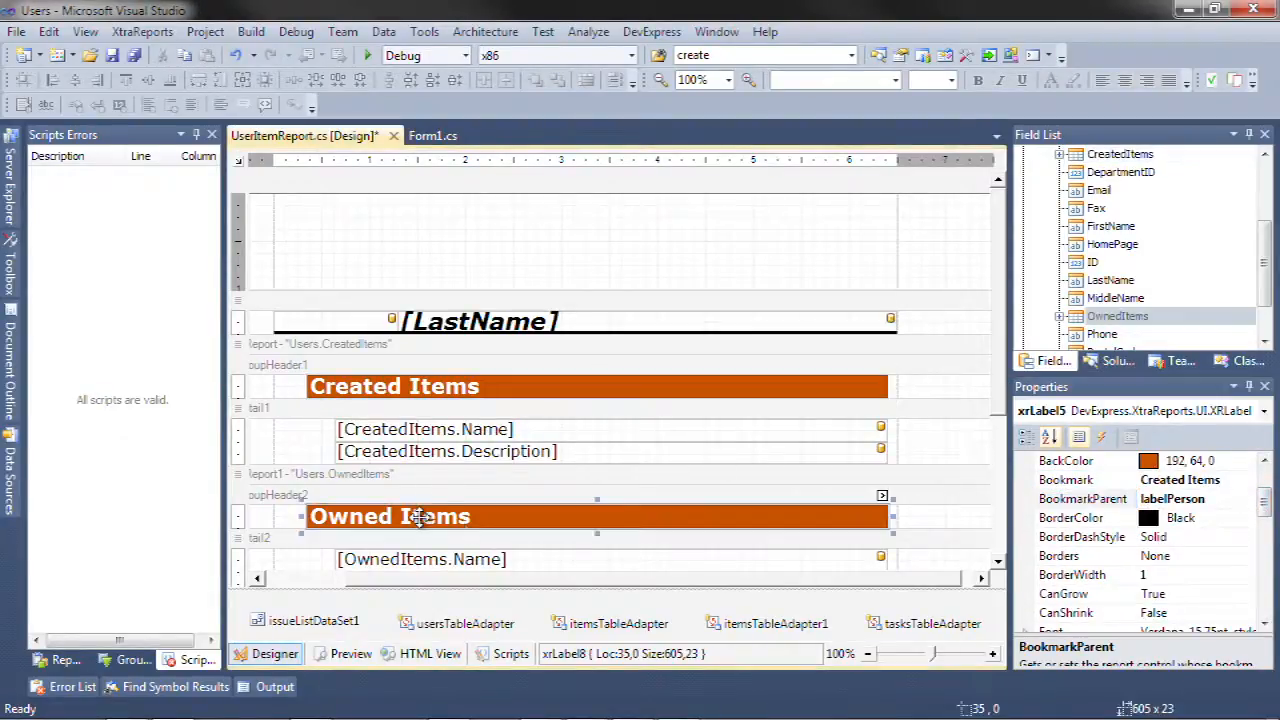
left_click(1212, 481)
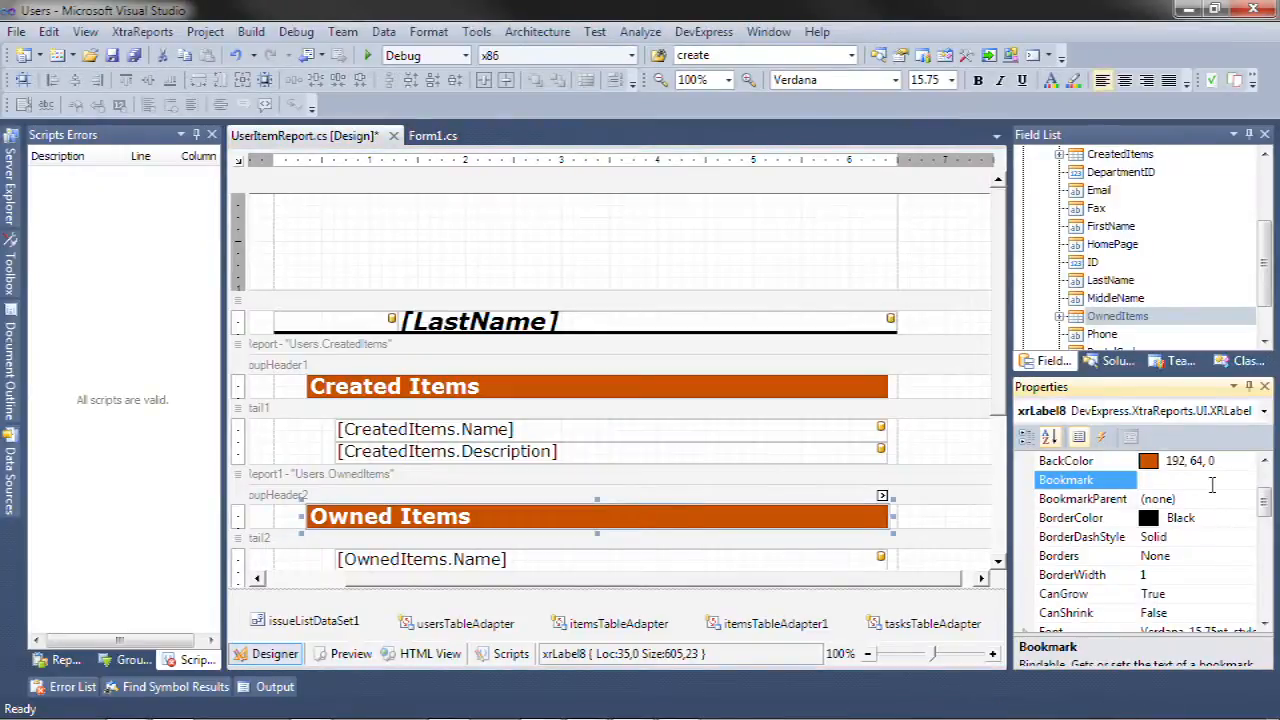
type("Owned Items")
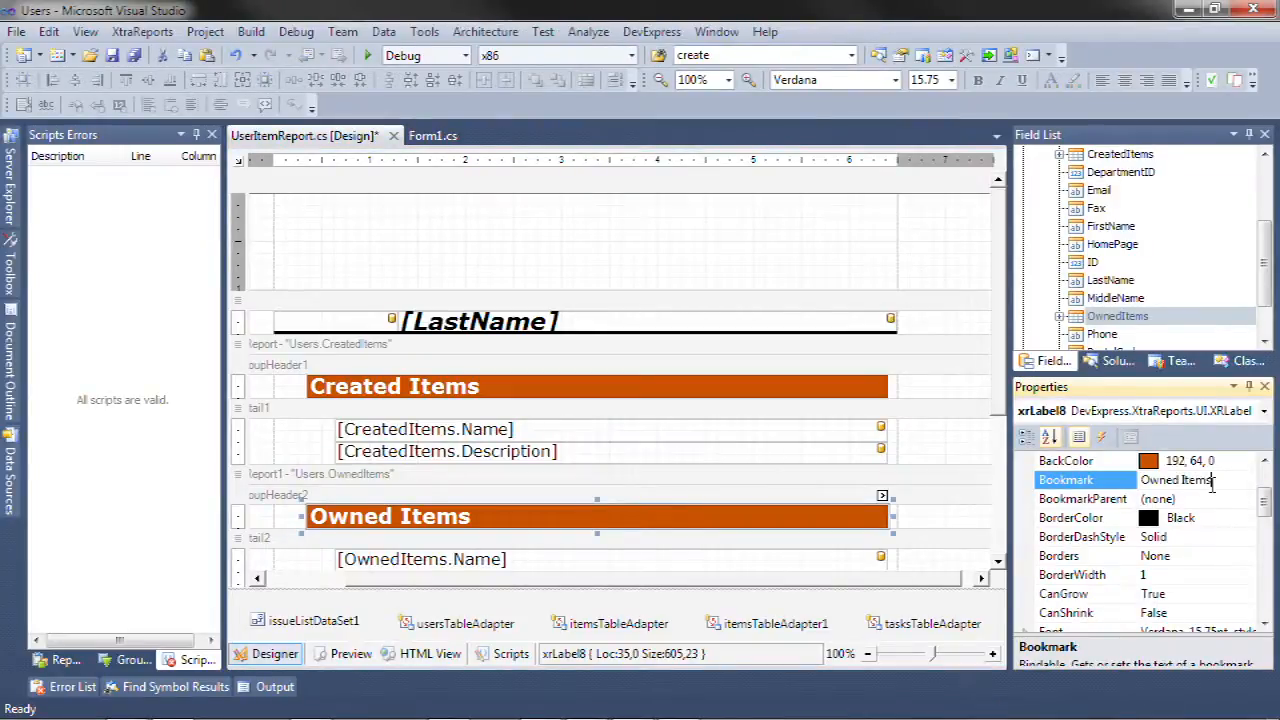
left_click(1082, 498)
left_click(1246, 499)
left_click(1168, 537)
Give the Tasks header label the bookmark Tasks with labelPerson as its BookmarkParent.
scroll(710, 480, "down", 3)
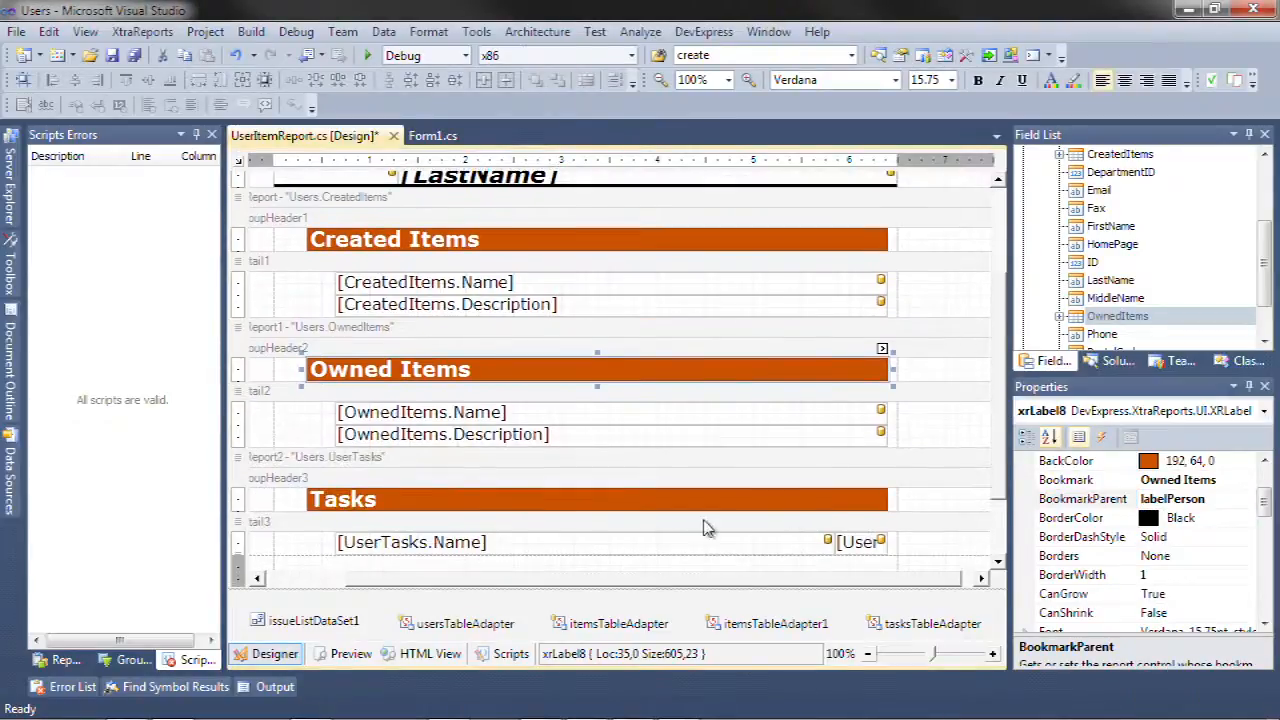
left_click(703, 506)
left_click(1209, 479)
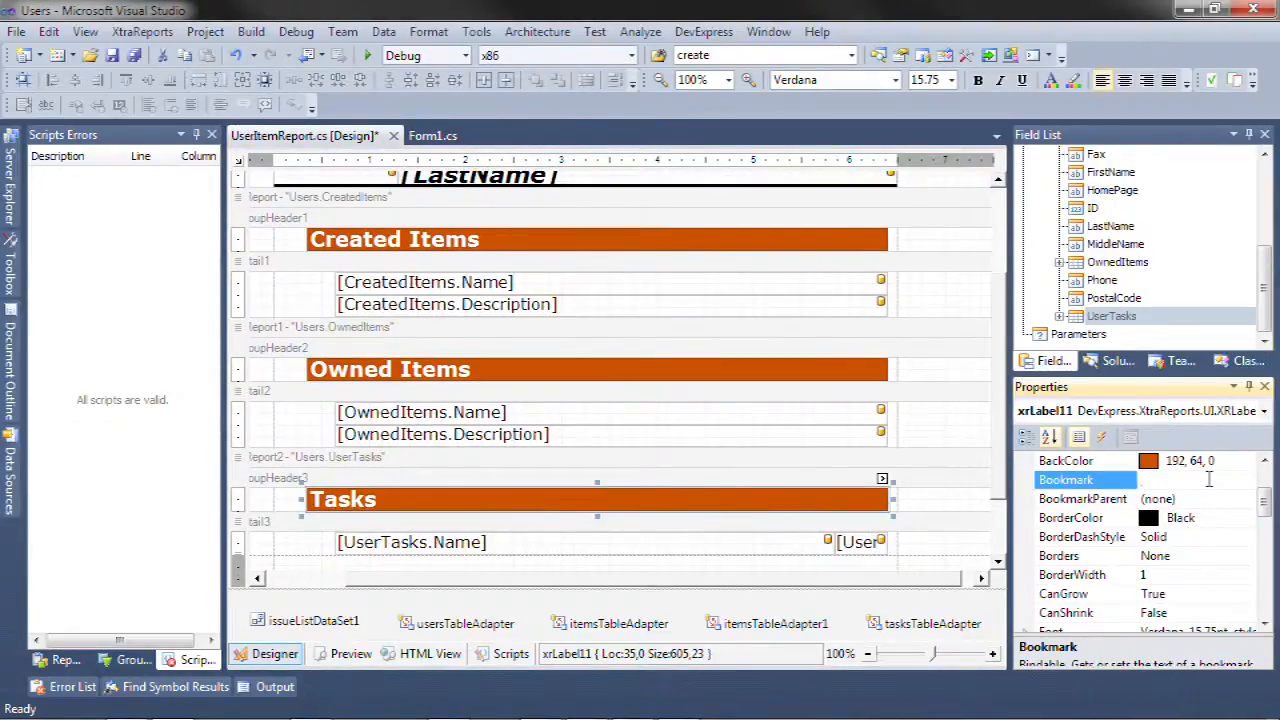
type("Tasks")
left_click(1190, 499)
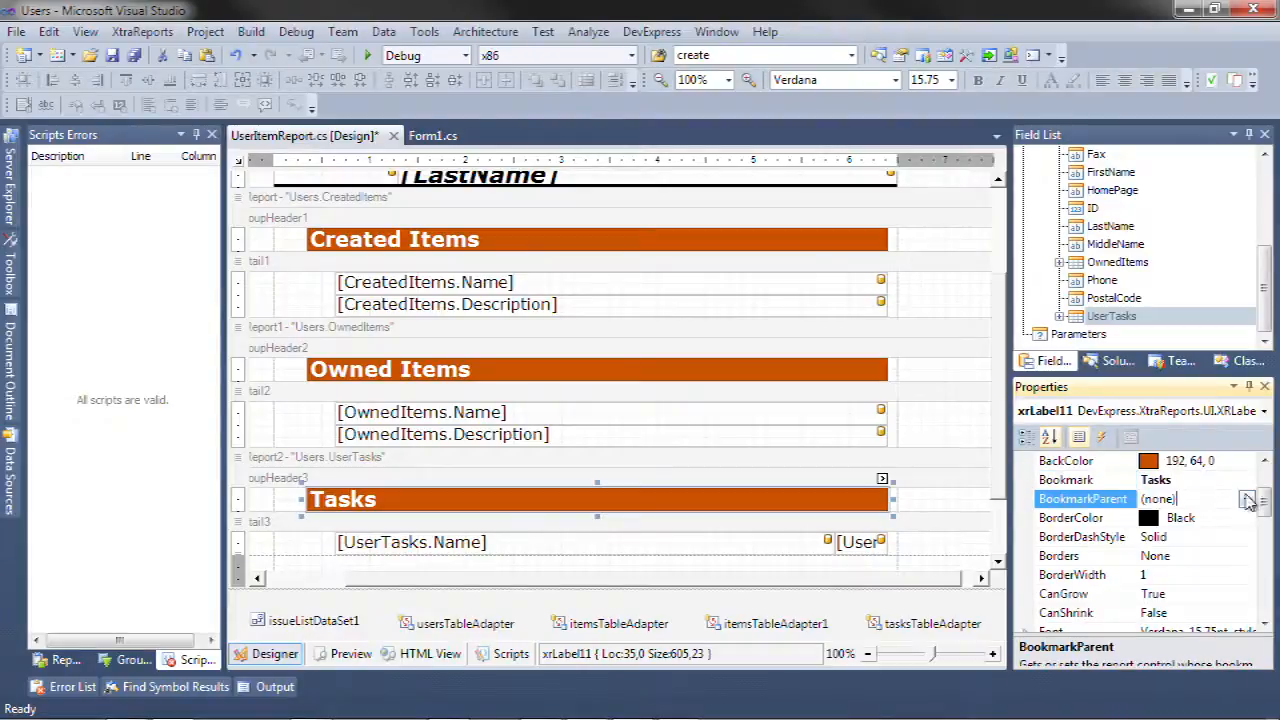
left_click(1246, 499)
left_click(1170, 537)
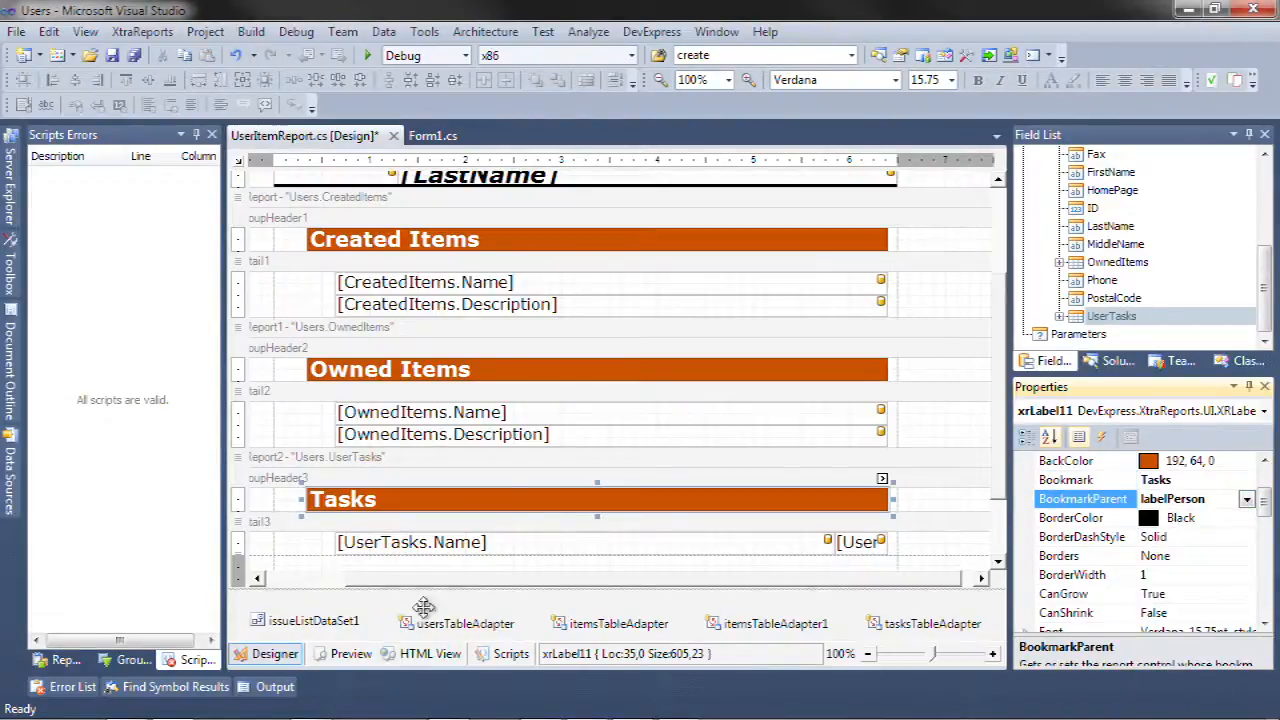
Preview the report and expand several users in the document map to examine their nested bookmarks.
left_click(350, 653)
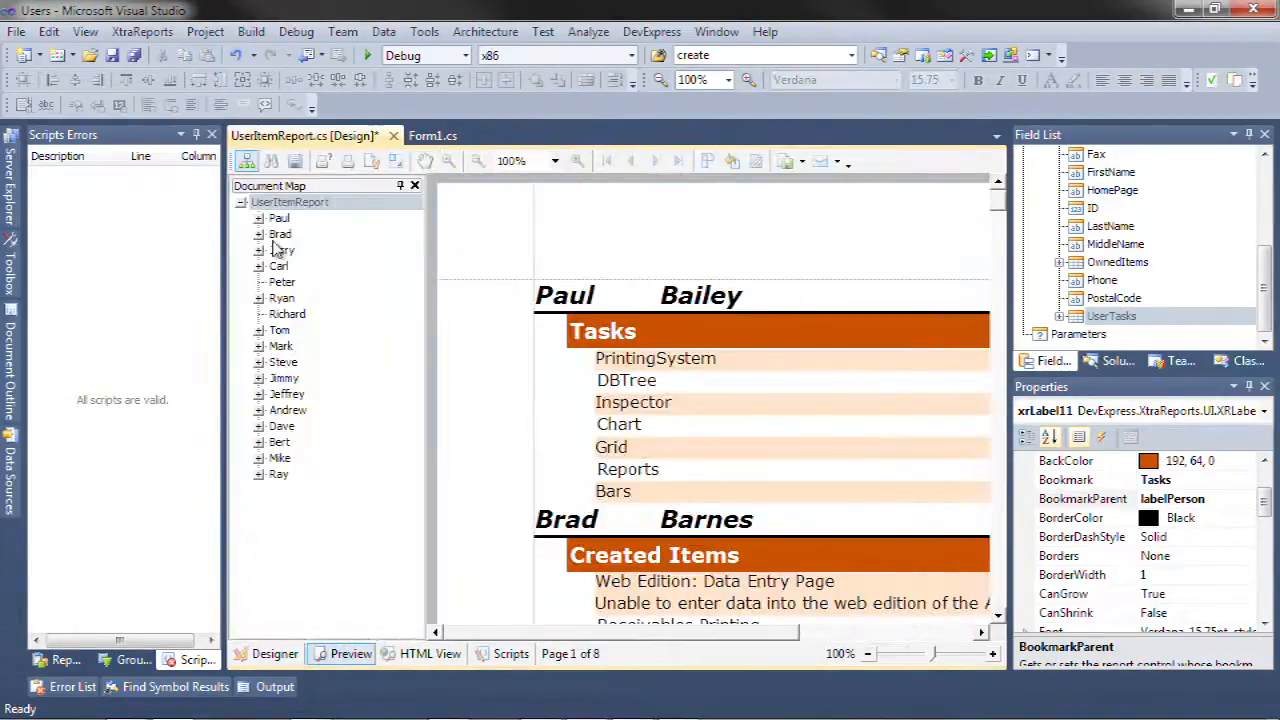
left_click(262, 222)
left_click(259, 218)
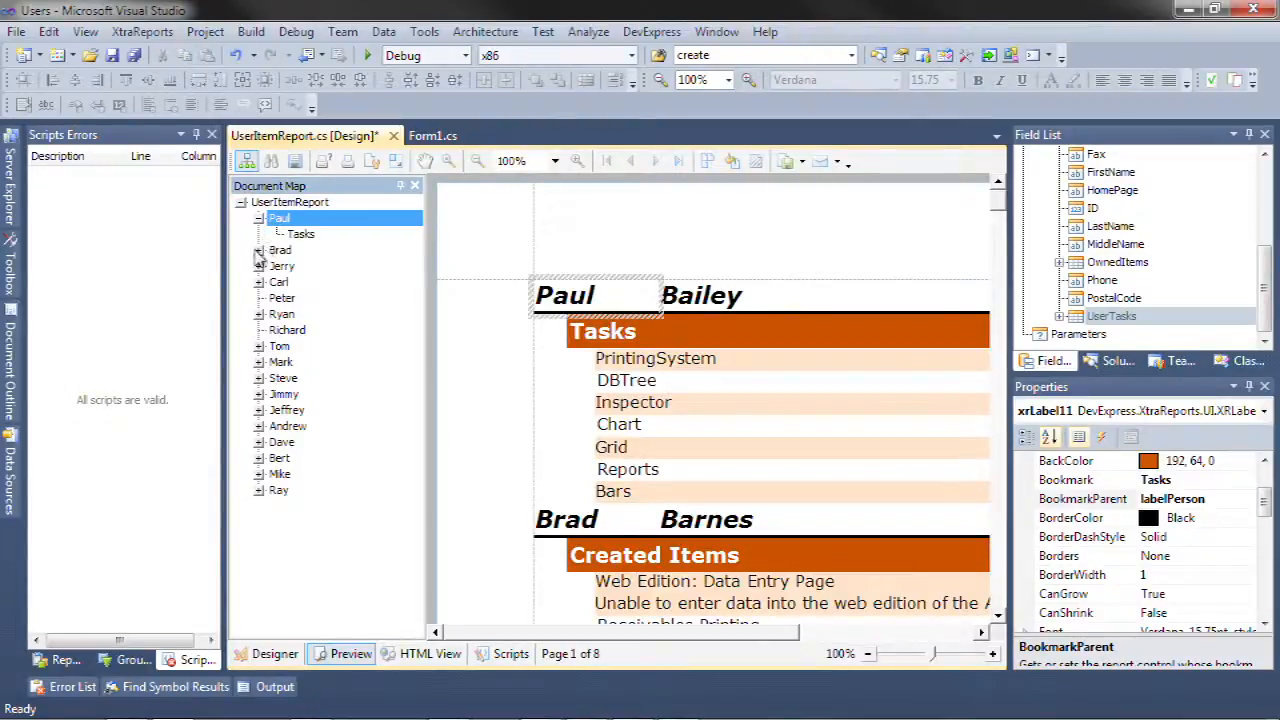
left_click(259, 250)
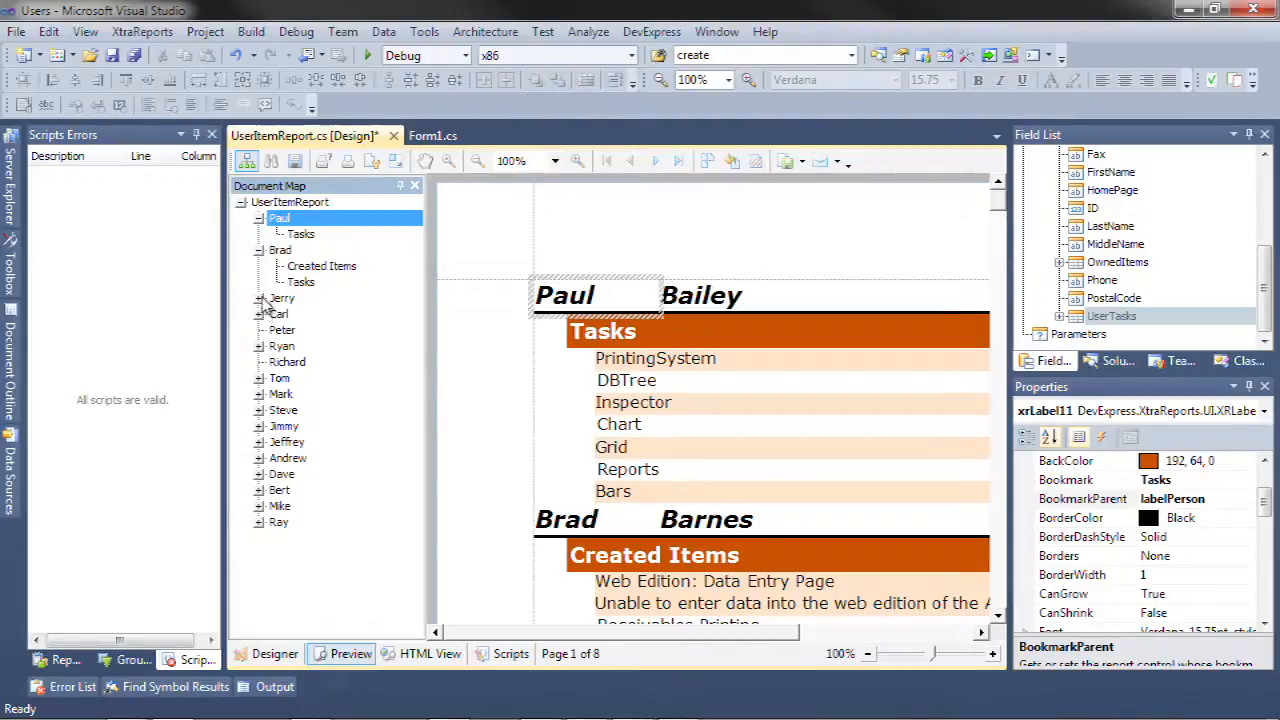
left_click(259, 298)
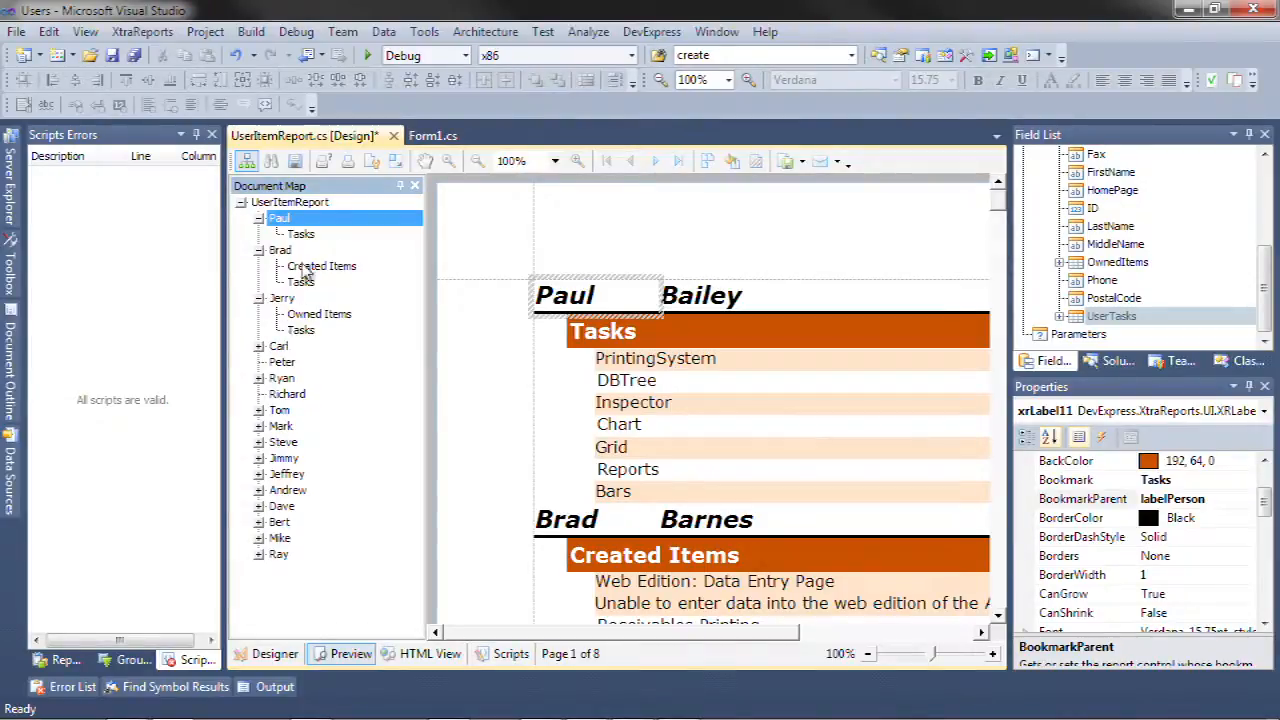
left_click(259, 458)
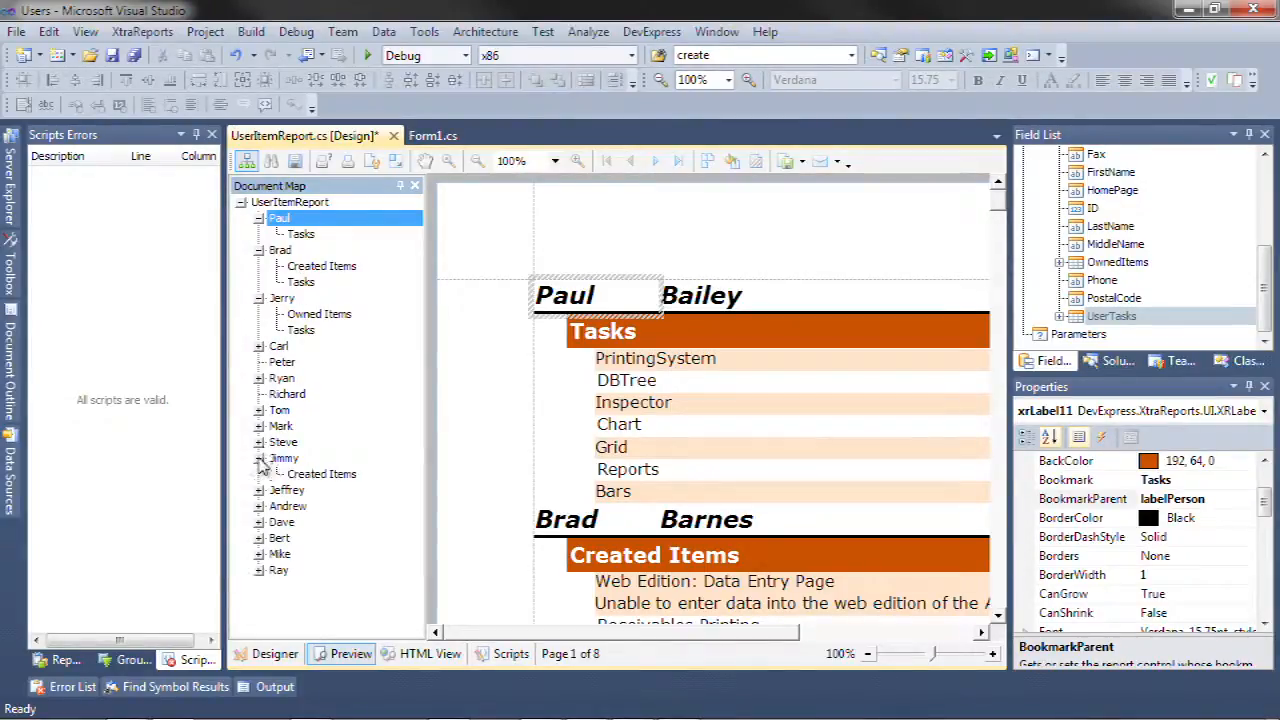
left_click(259, 442)
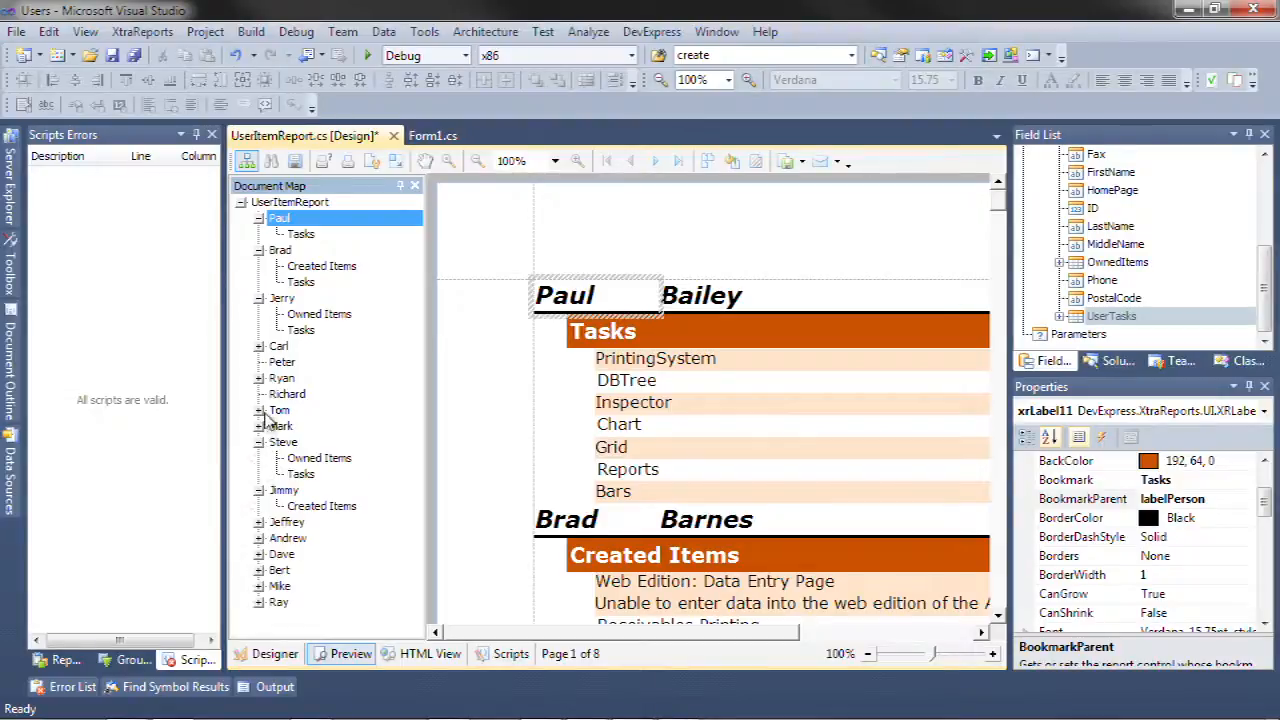
left_click(259, 410)
Jump between the Created Items, Owned Items and Tasks bookmarks of one user in the document map.
left_click(300, 428)
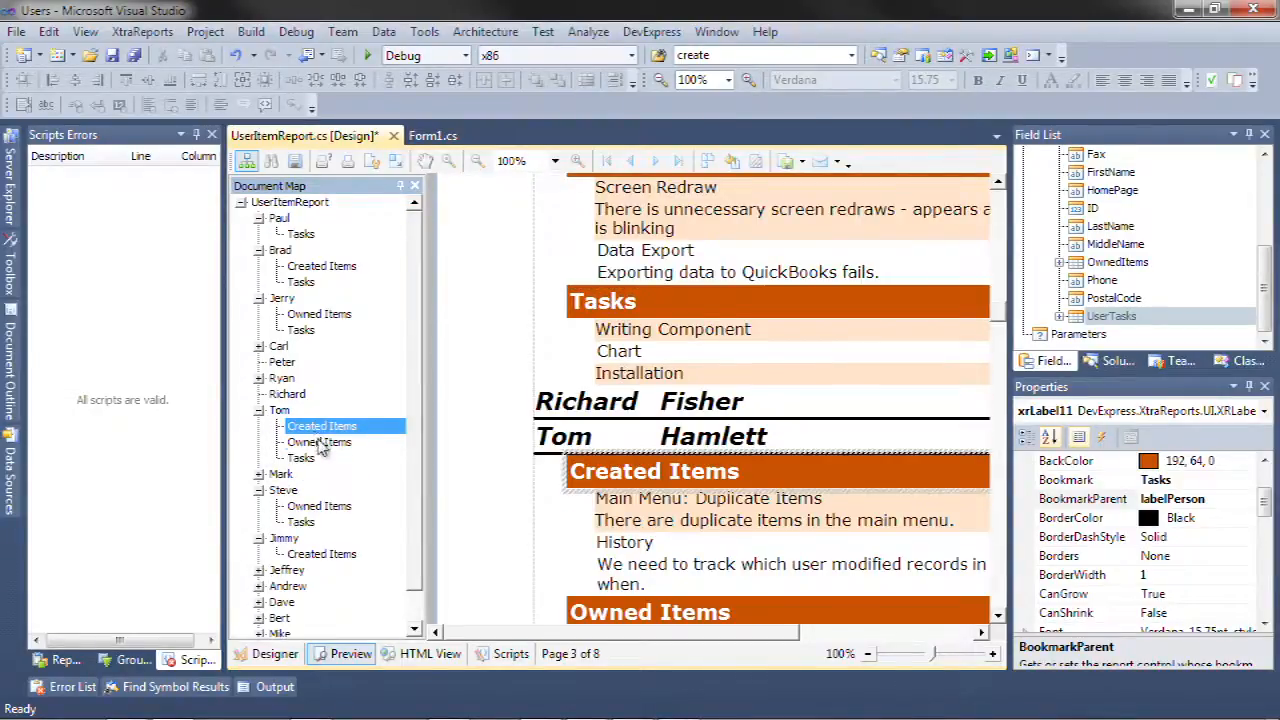
left_click(318, 442)
left_click(302, 458)
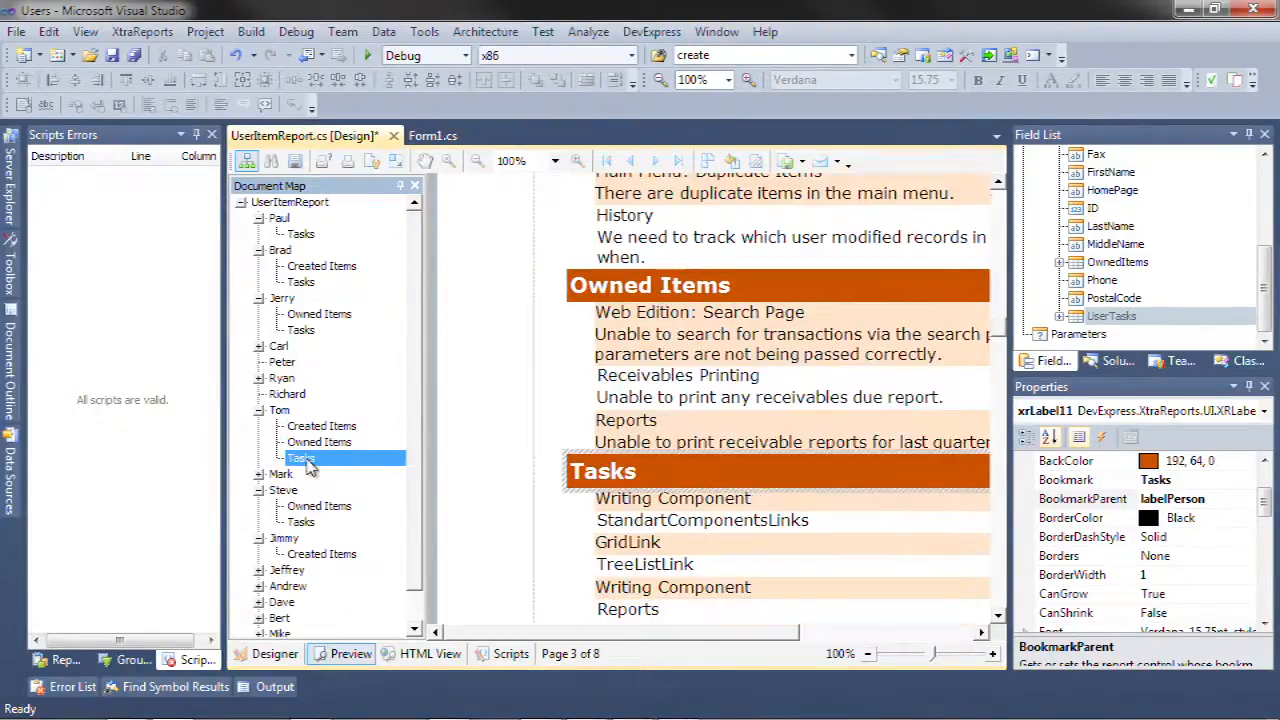
left_click(312, 427)
left_click(302, 458)
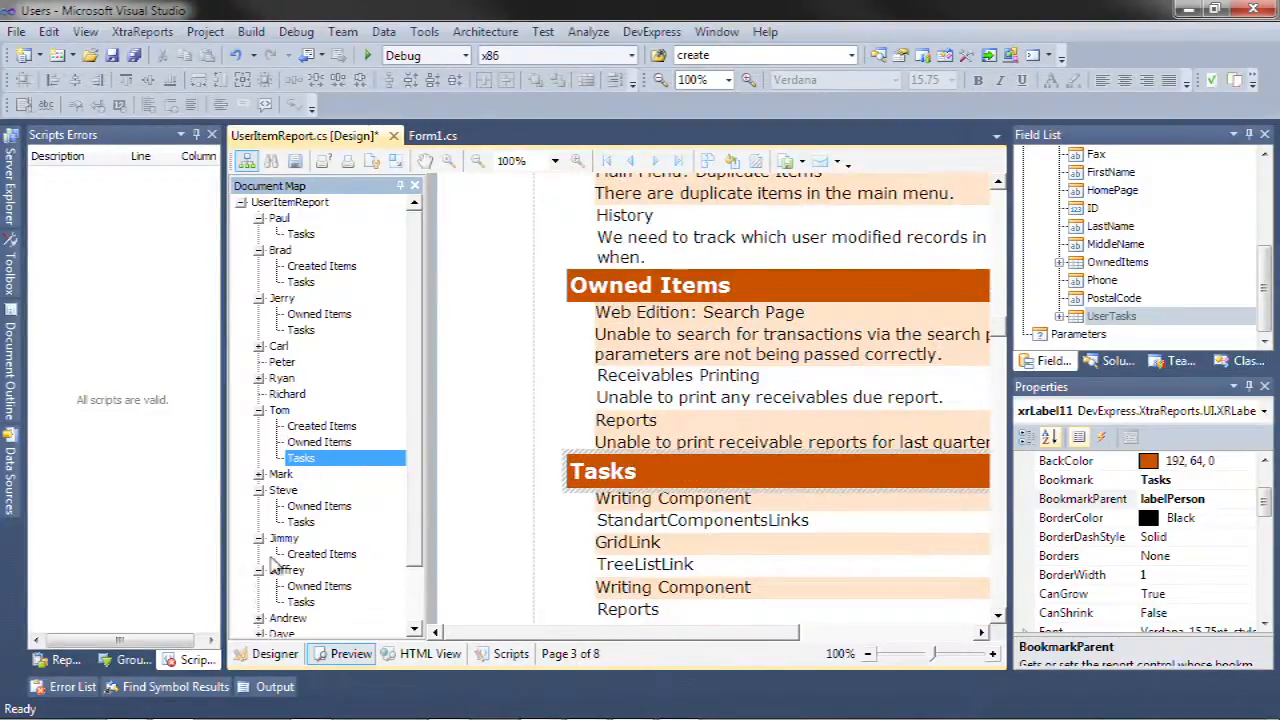
scroll(295, 562, "down", 2)
Run the application, show the report from the button on Form1, and maximize the preview window.
key("F5")
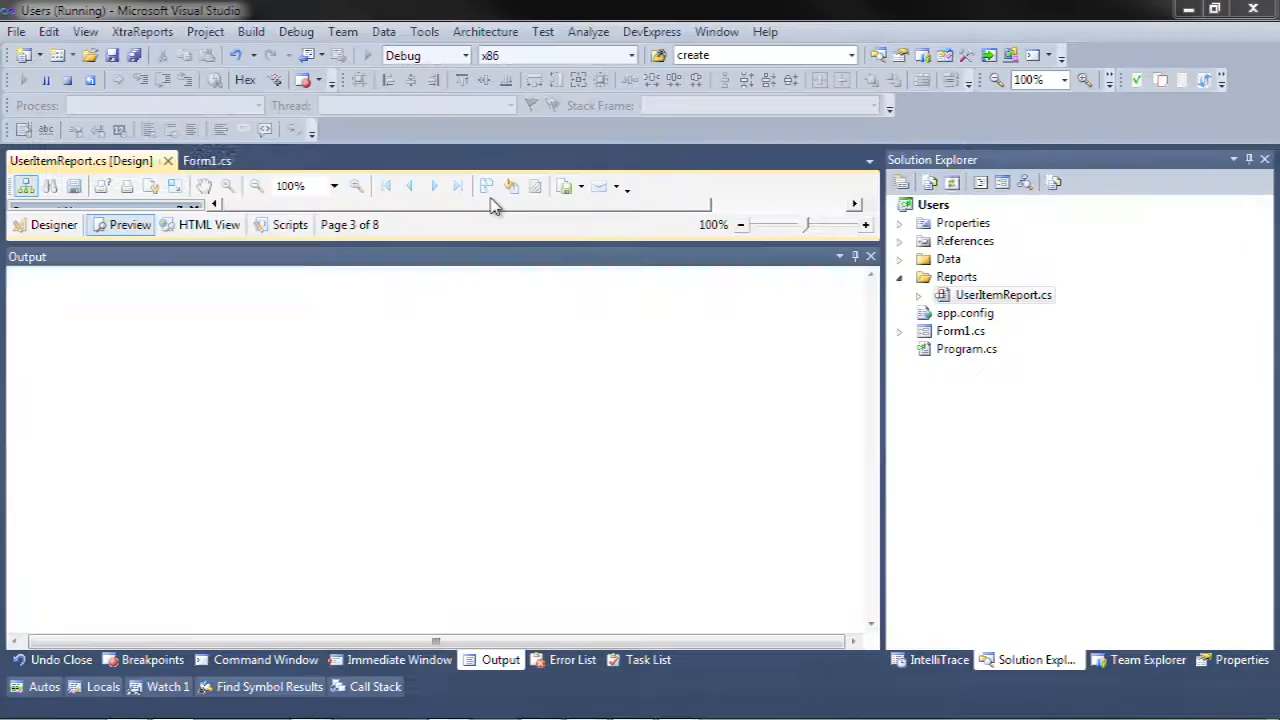
left_click(278, 197)
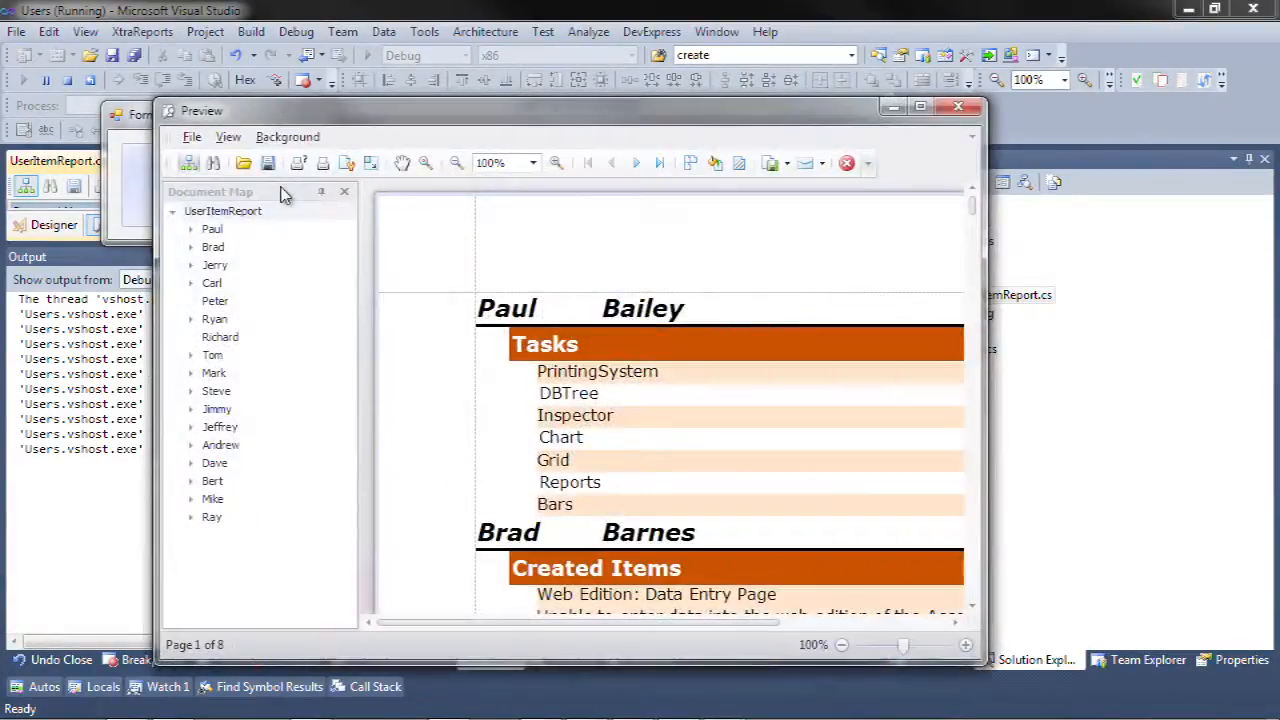
double_click(321, 115)
In the running preview, expand three users in the document map and jump to one user's Created Items and Tasks.
left_click(31, 125)
left_click(32, 162)
left_click(31, 305)
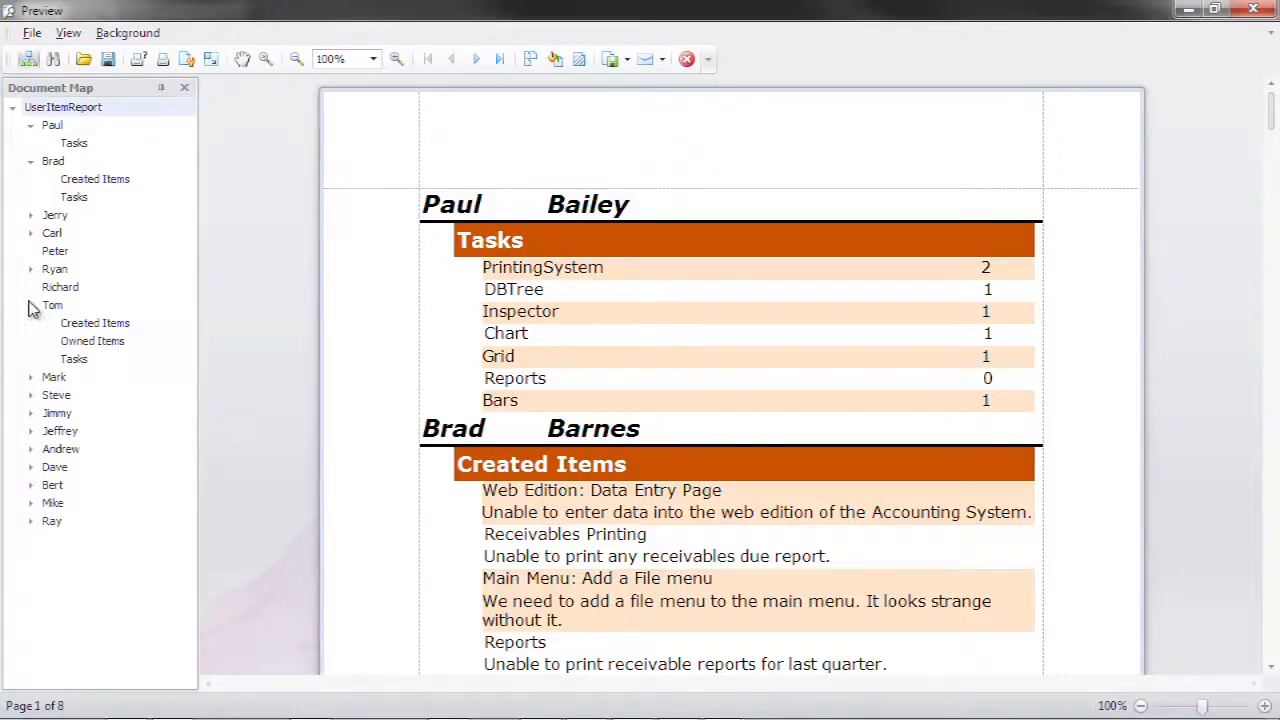
left_click(80, 325)
left_click(86, 361)
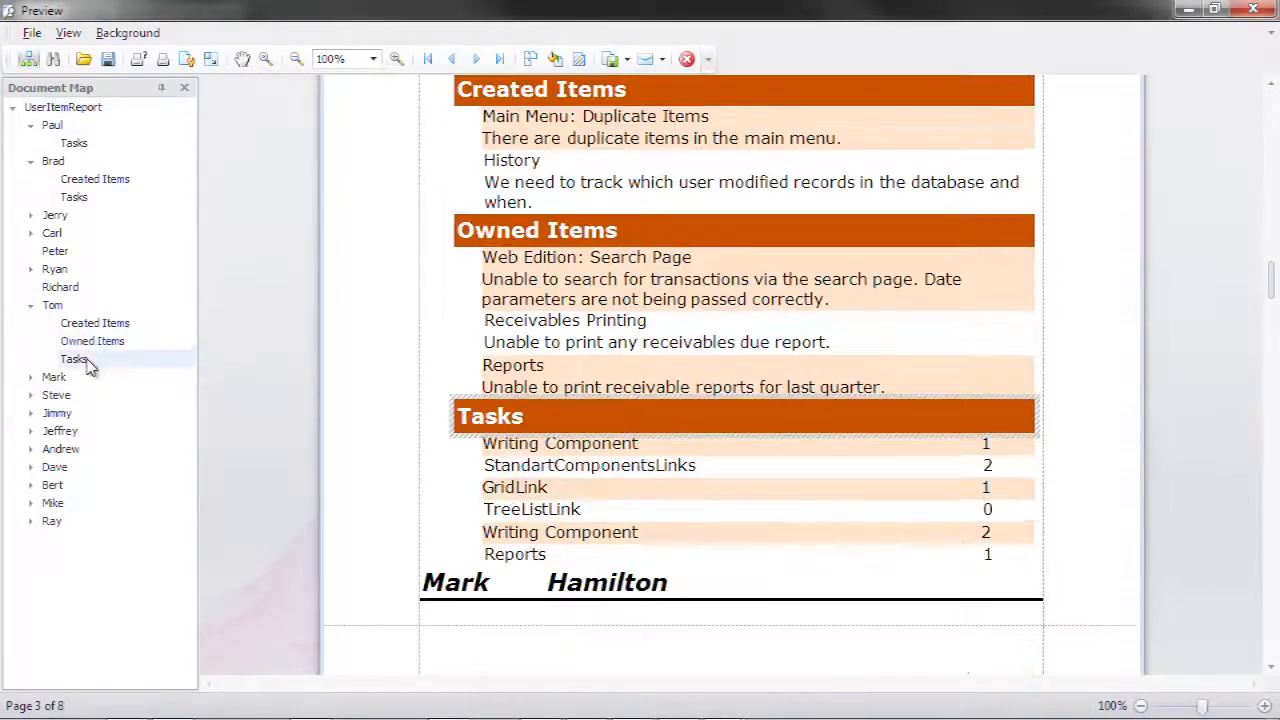
left_click(333, 330)
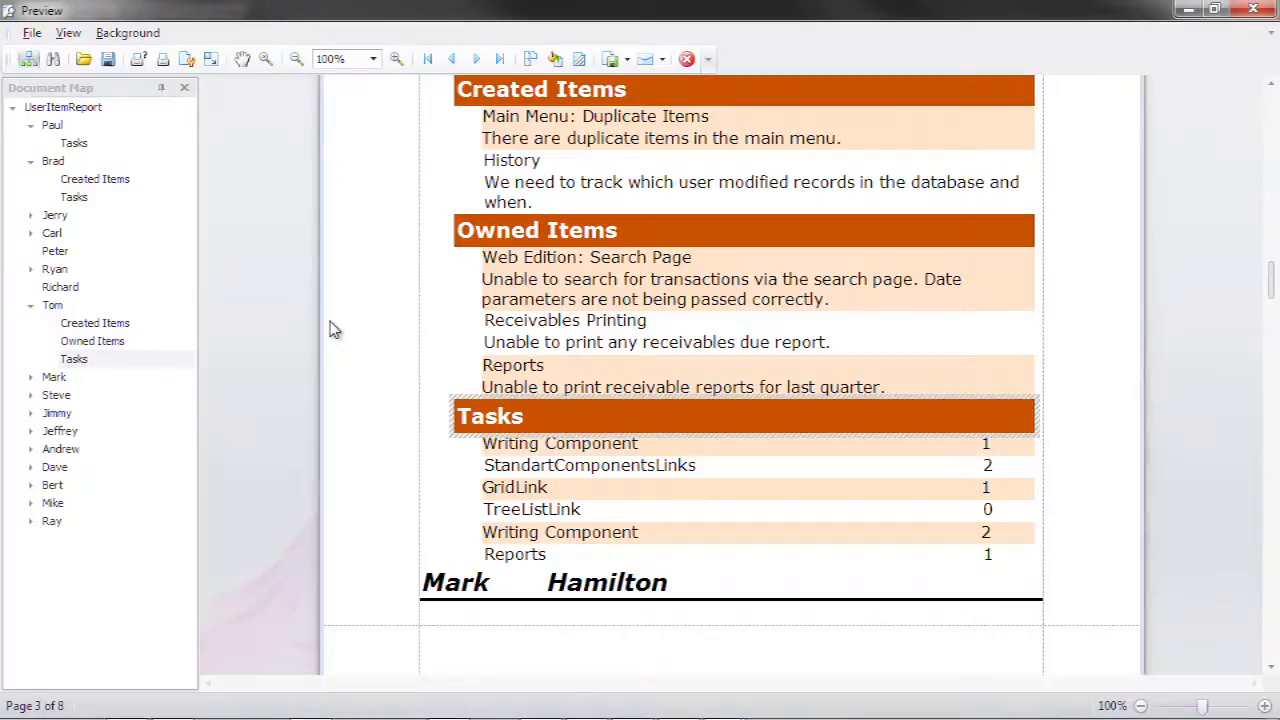